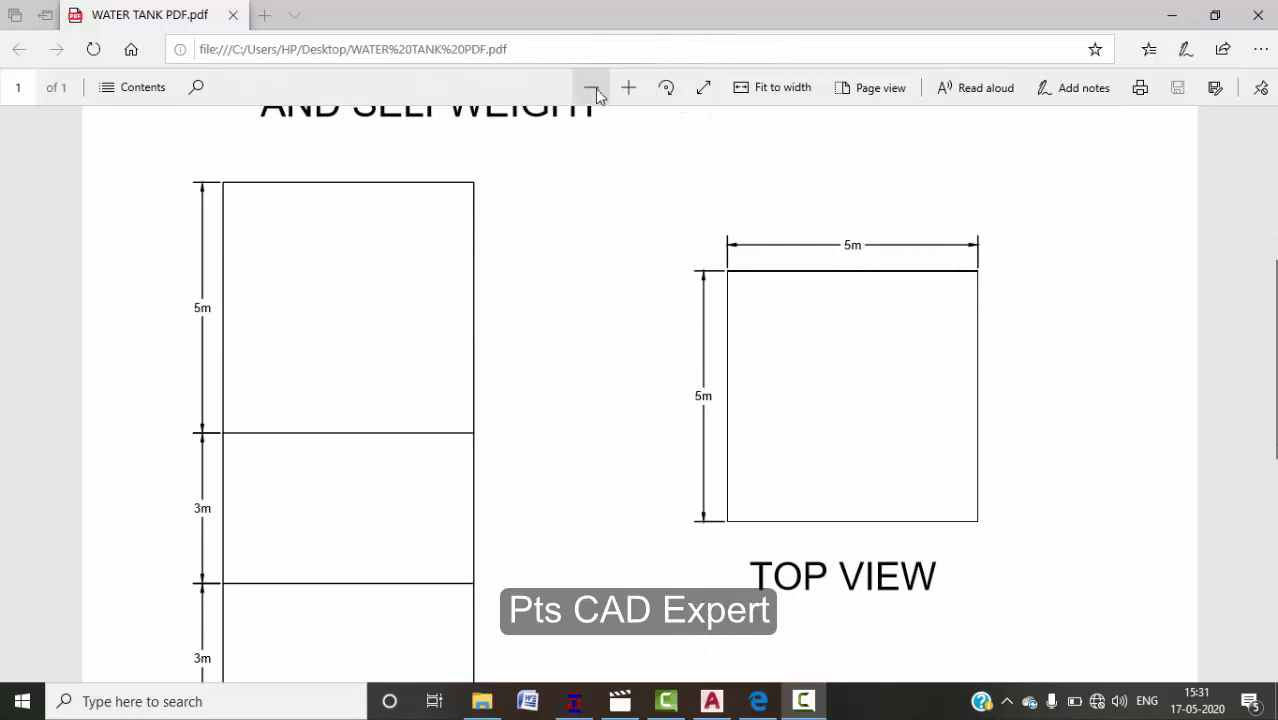
# - Examine the water tank PDF's wall pressure note, storey heights in the elevation view, and plan dimensions in the top view
pyautogui.click(590, 87)
pyautogui.click(590, 87)
pyautogui.click(590, 87)
pyautogui.scroll(-2, 648, 340)
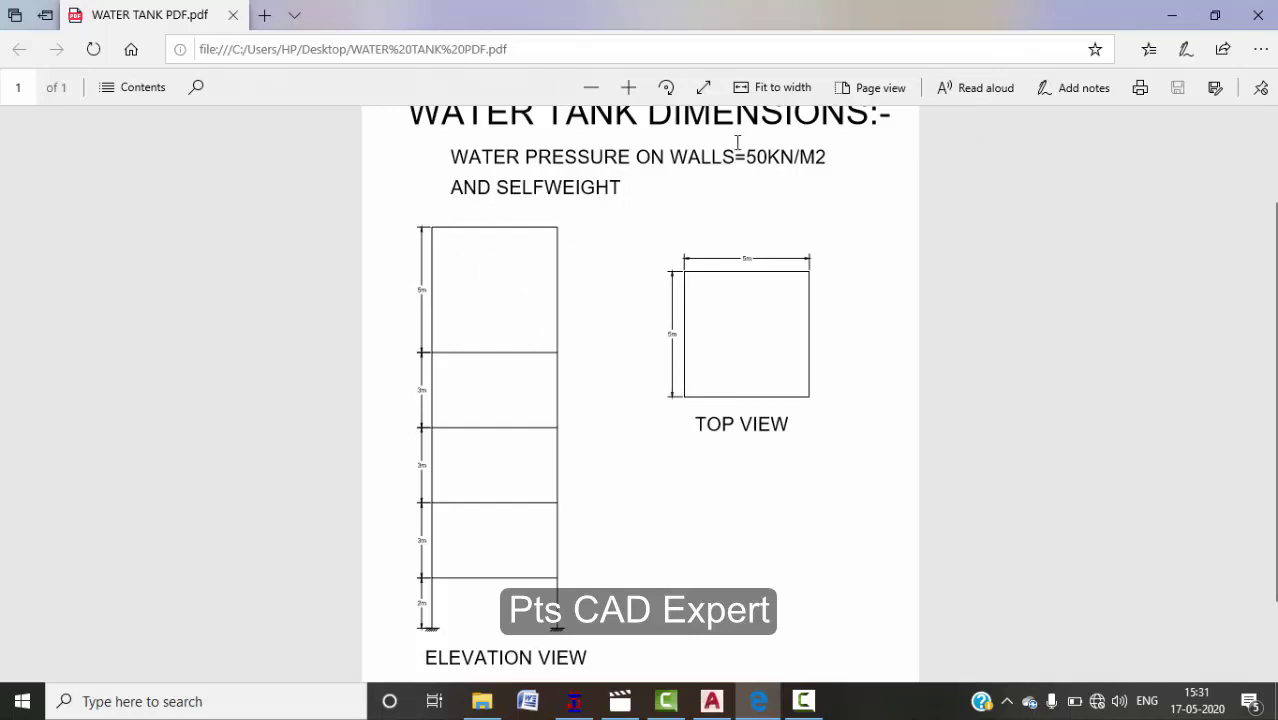
pyautogui.click(628, 87)
pyautogui.click(631, 100)
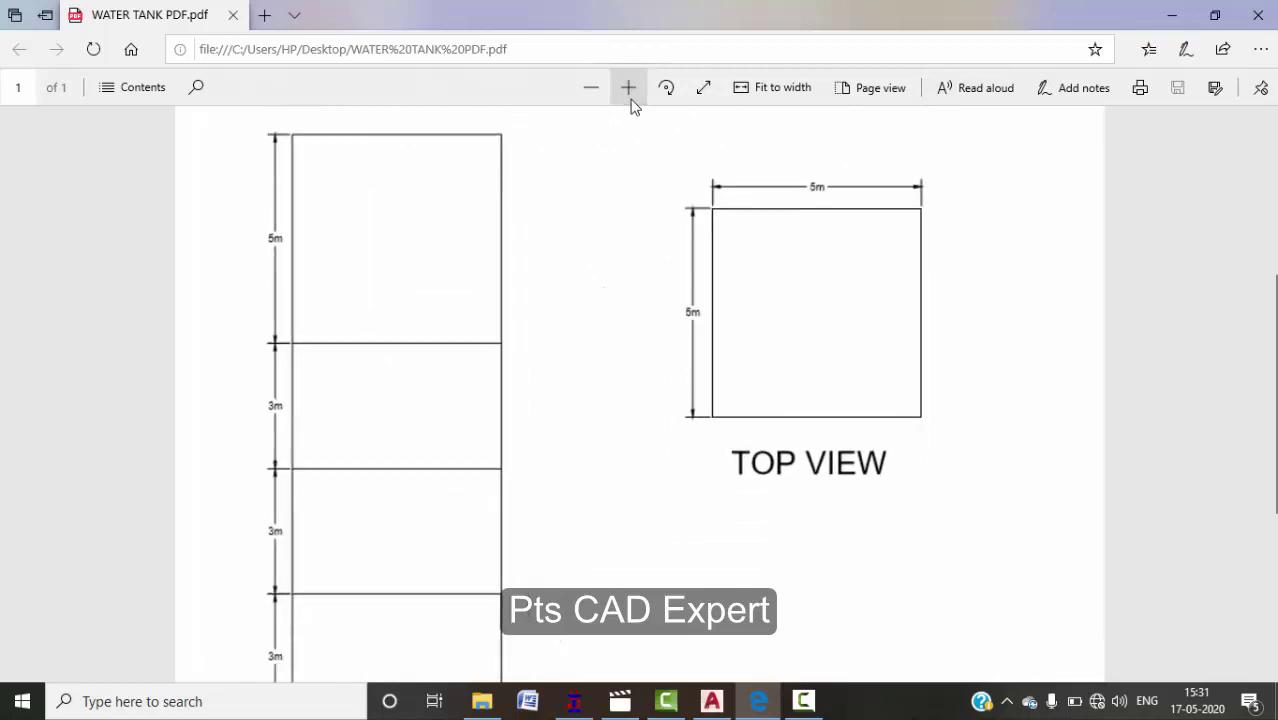
pyautogui.scroll(-4, 421, 341)
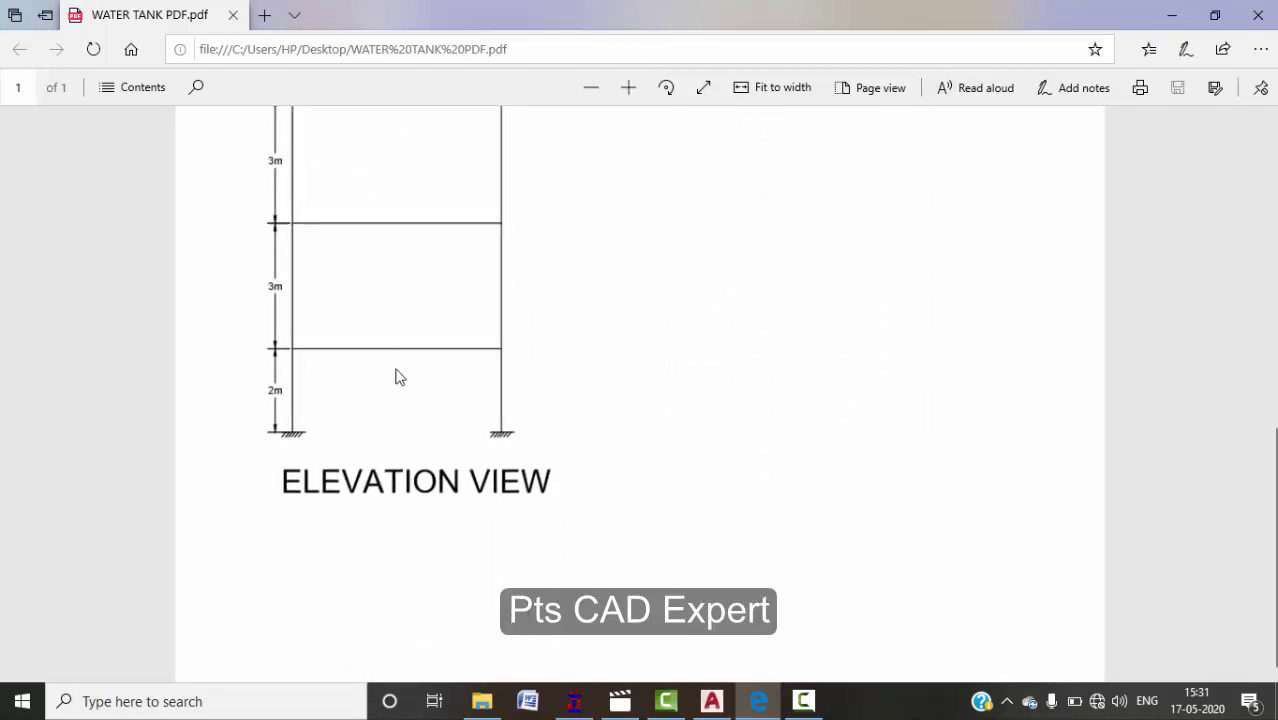
pyautogui.scroll(4, 397, 374)
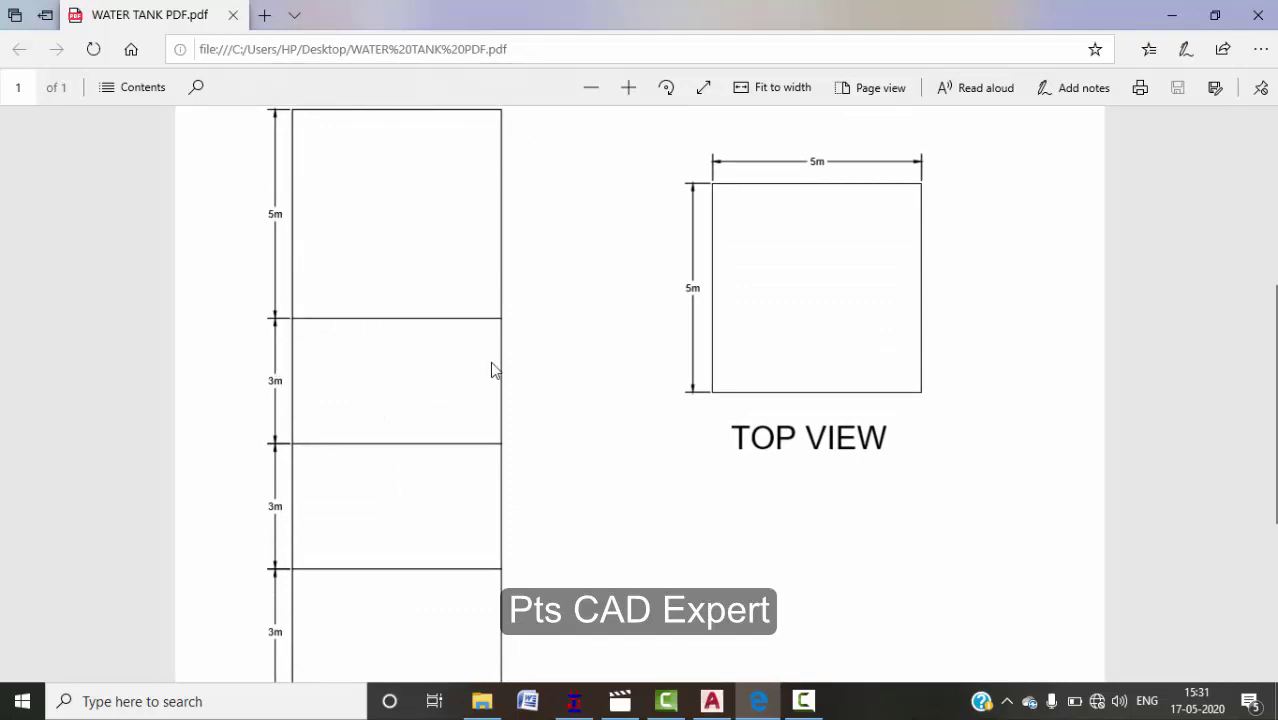
pyautogui.scroll(-3, 437, 497)
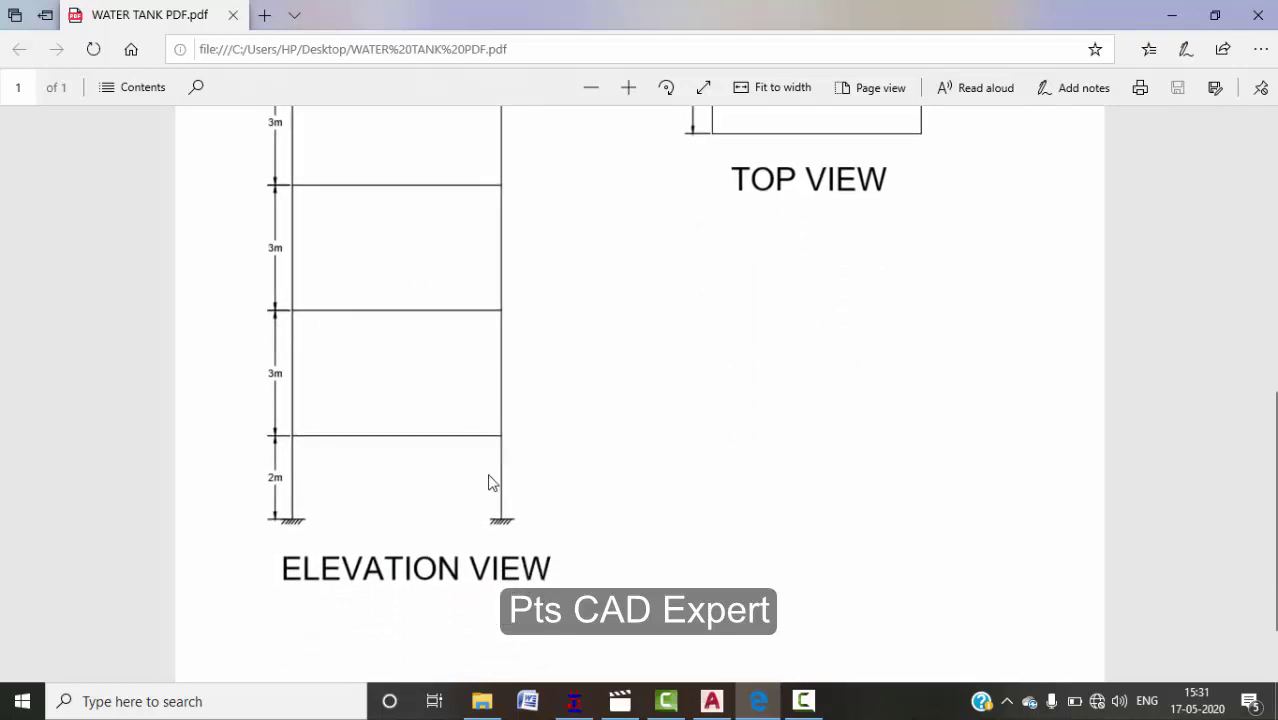
pyautogui.scroll(3, 400, 140)
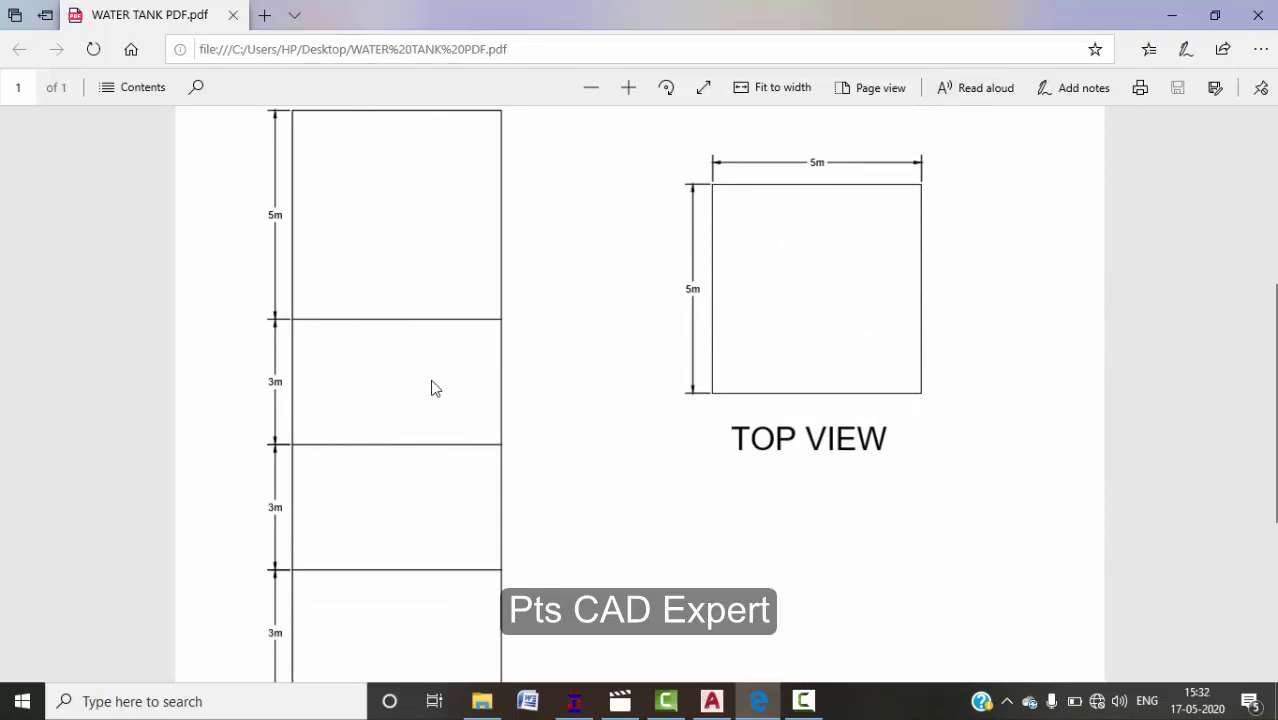
pyautogui.scroll(-3, 434, 386)
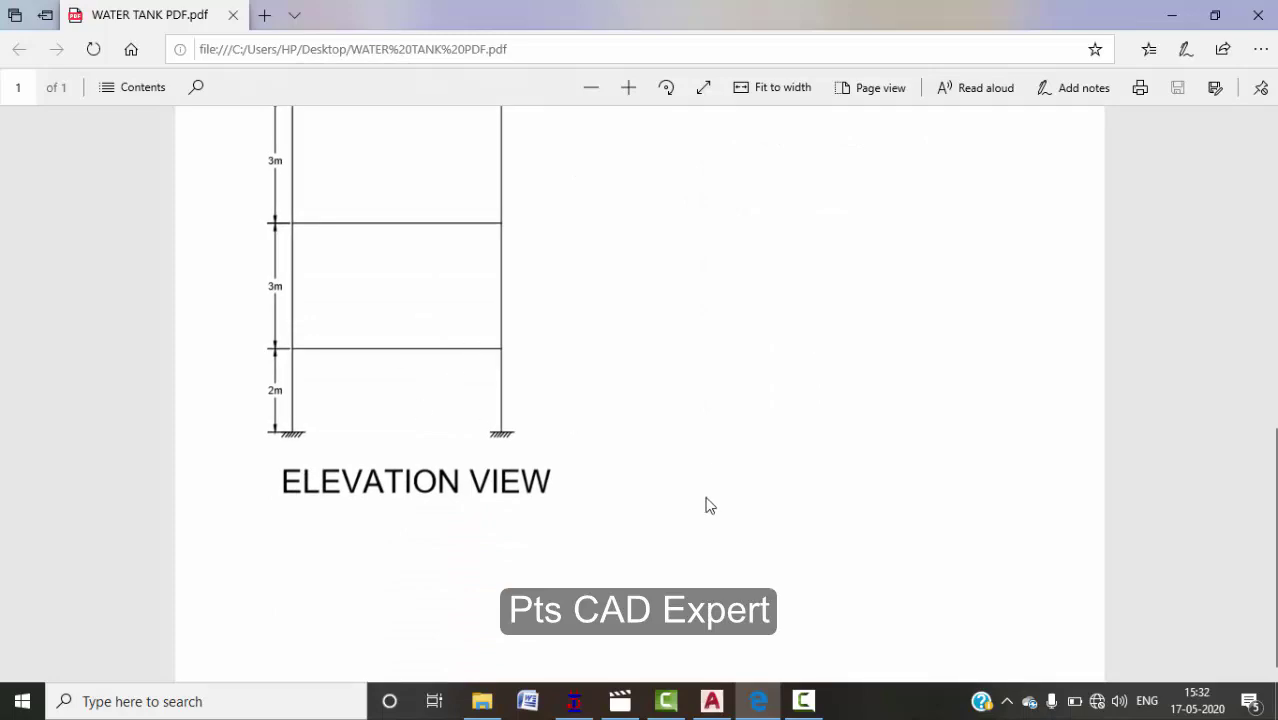
# - Switch to STAAD.Pro and create a new structure file named WATER TANK, using meter and kilonewton units
pyautogui.click(575, 701)
pyautogui.click(15, 30)
pyautogui.click(38, 48)
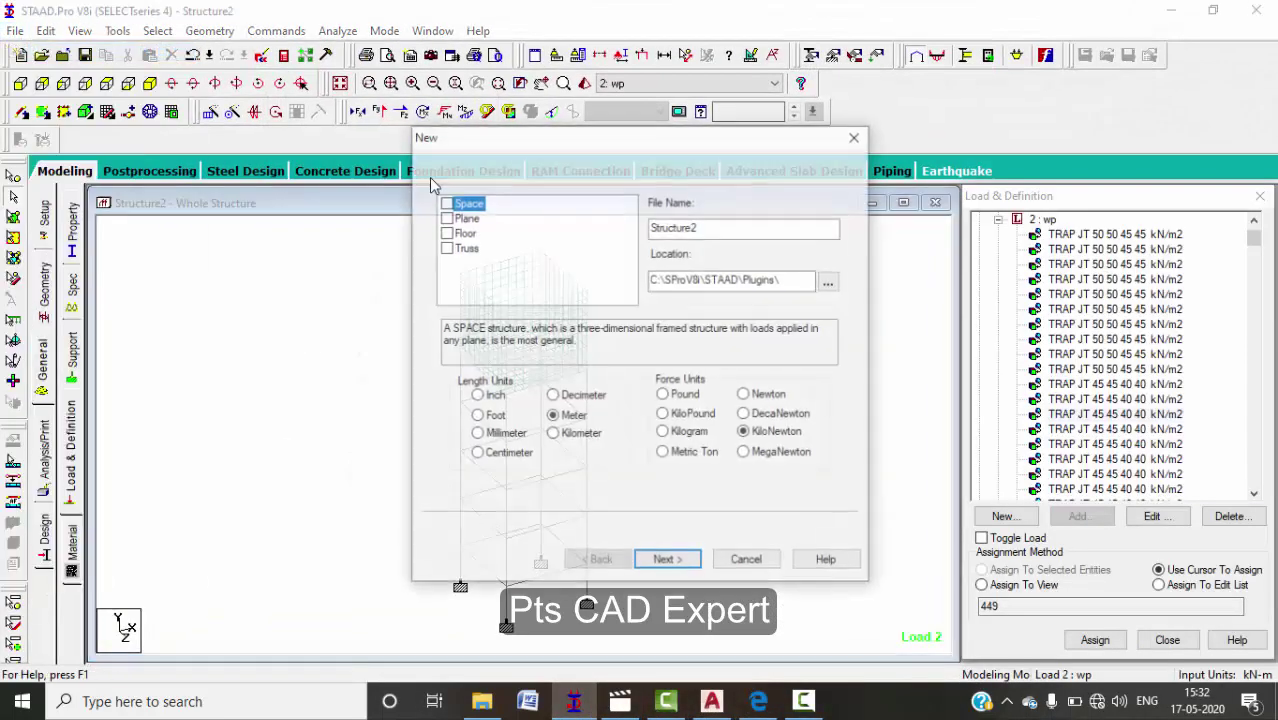
pyautogui.click(713, 230)
pyautogui.hotkey('shift', 'Home')
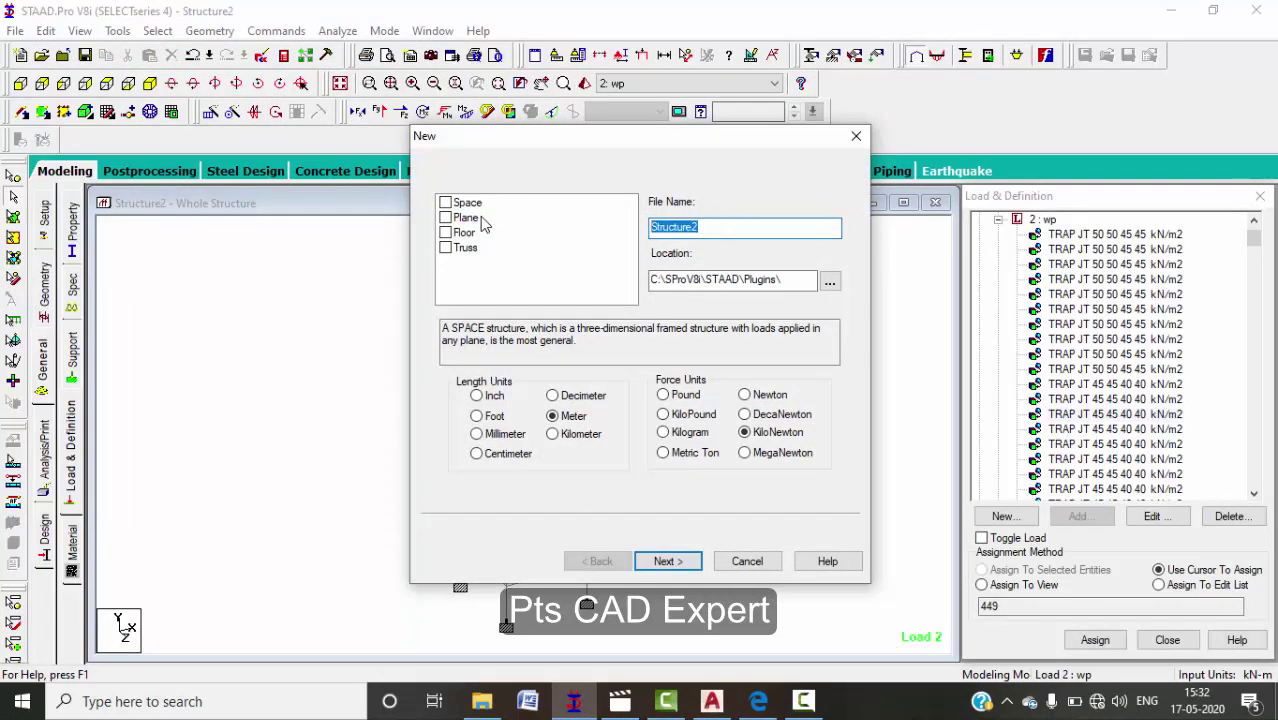
pyautogui.write('WATER TANK')
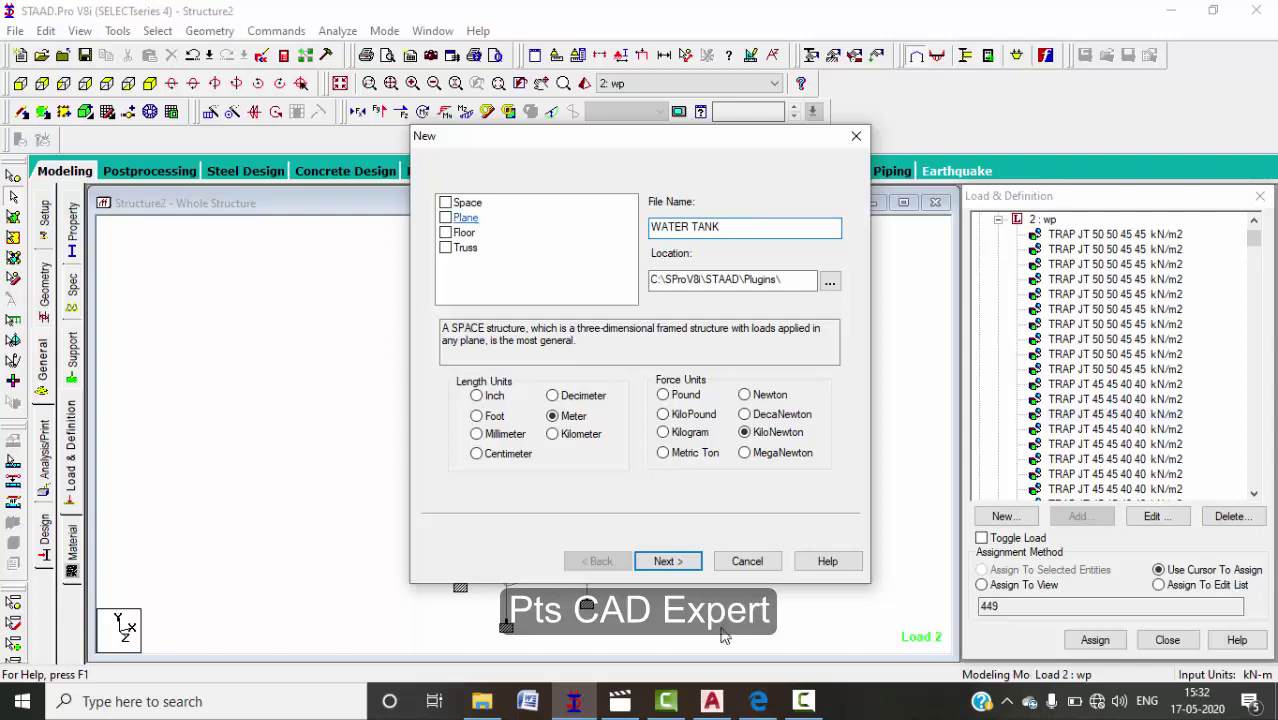
pyautogui.click(668, 561)
pyautogui.click(699, 564)
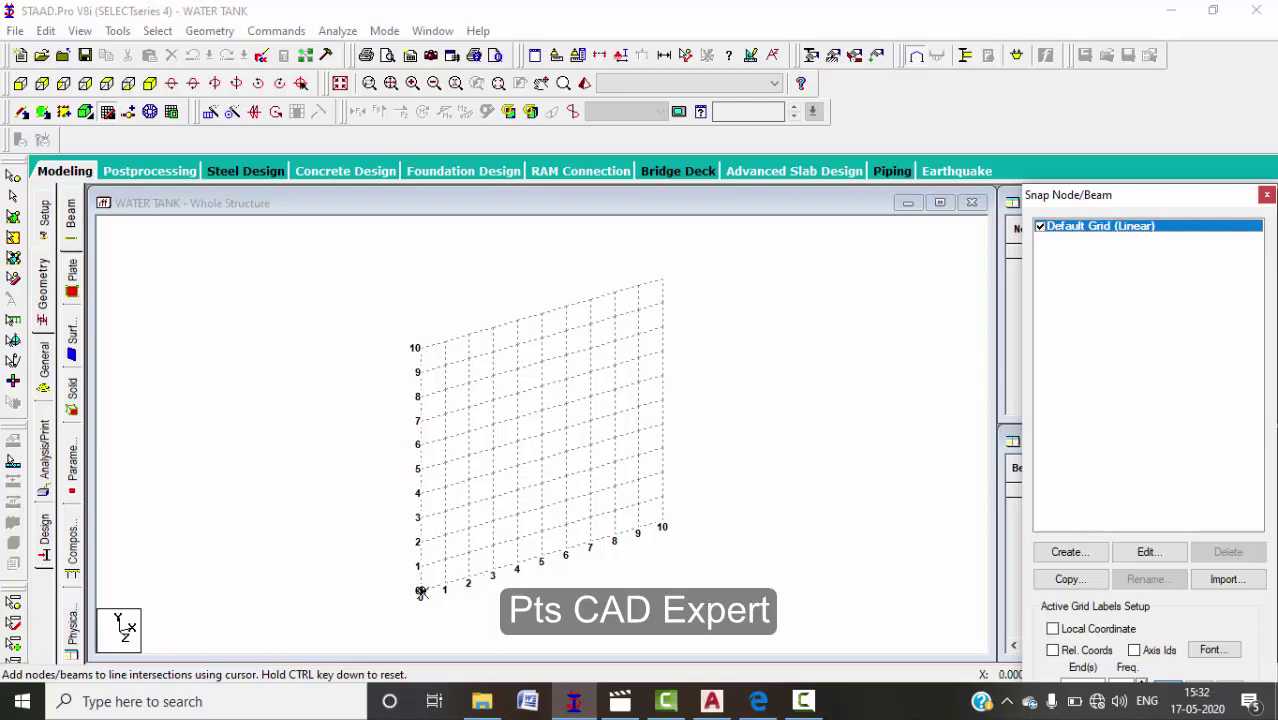
# - Draw a closed 5 m by 5 m square of four beams from the grid origin in the XY plane, and close the snap grid
pyautogui.click(420, 592)
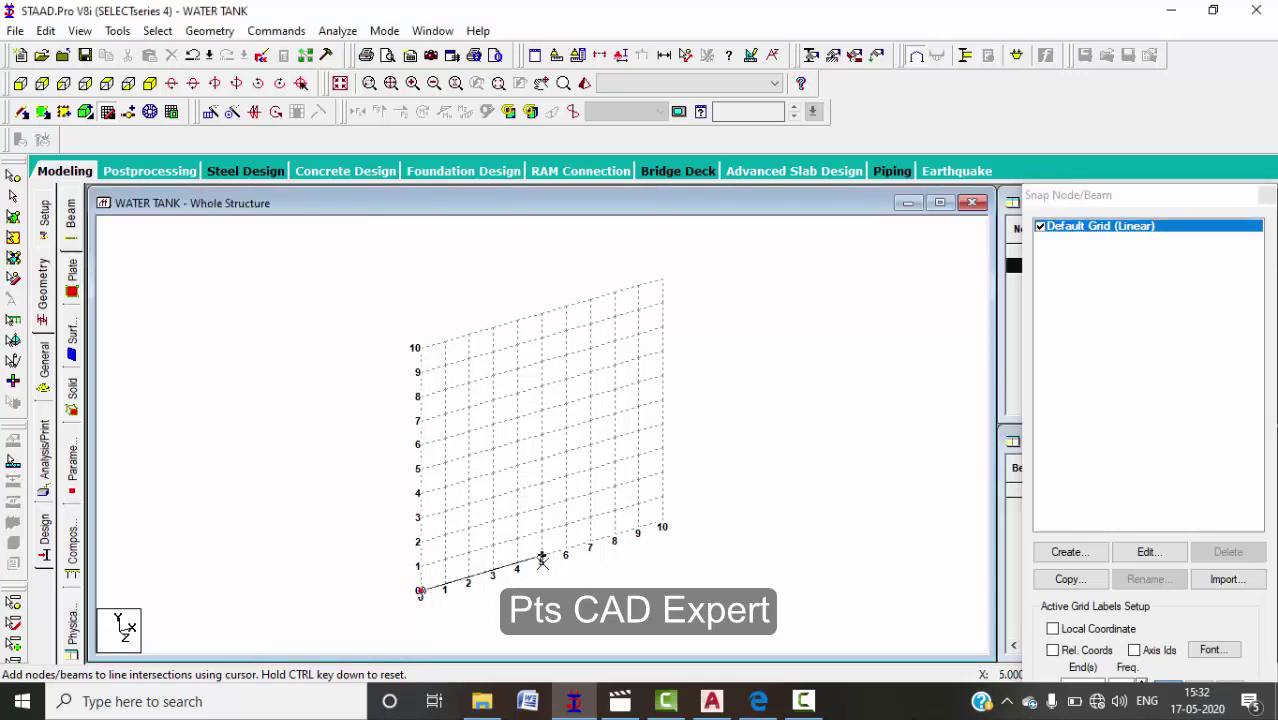
pyautogui.click(541, 556)
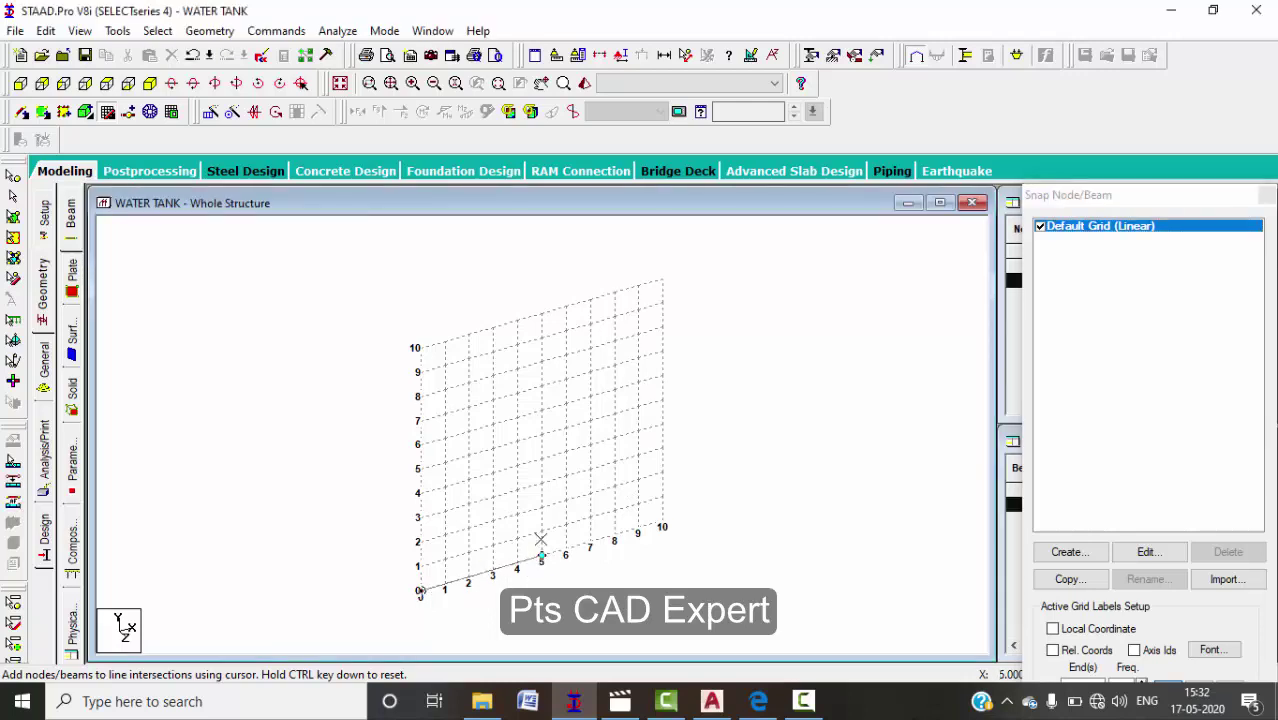
pyautogui.click(541, 435)
pyautogui.click(420, 468)
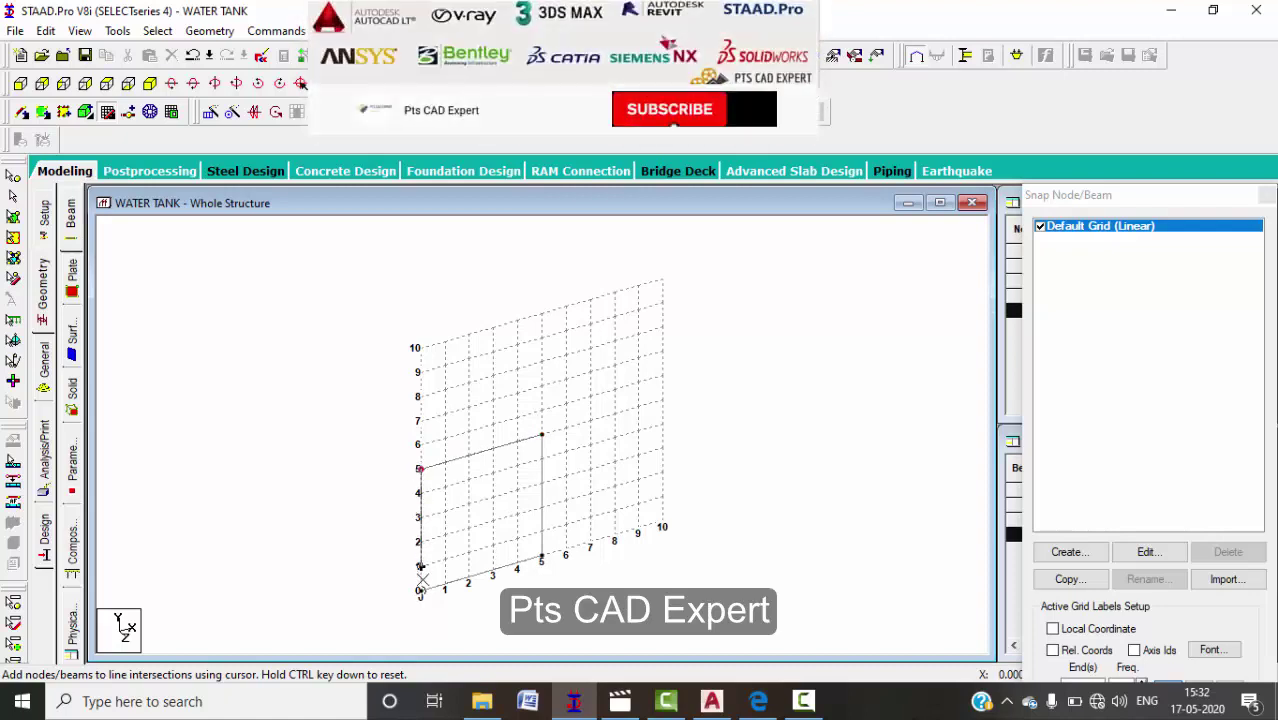
pyautogui.click(420, 592)
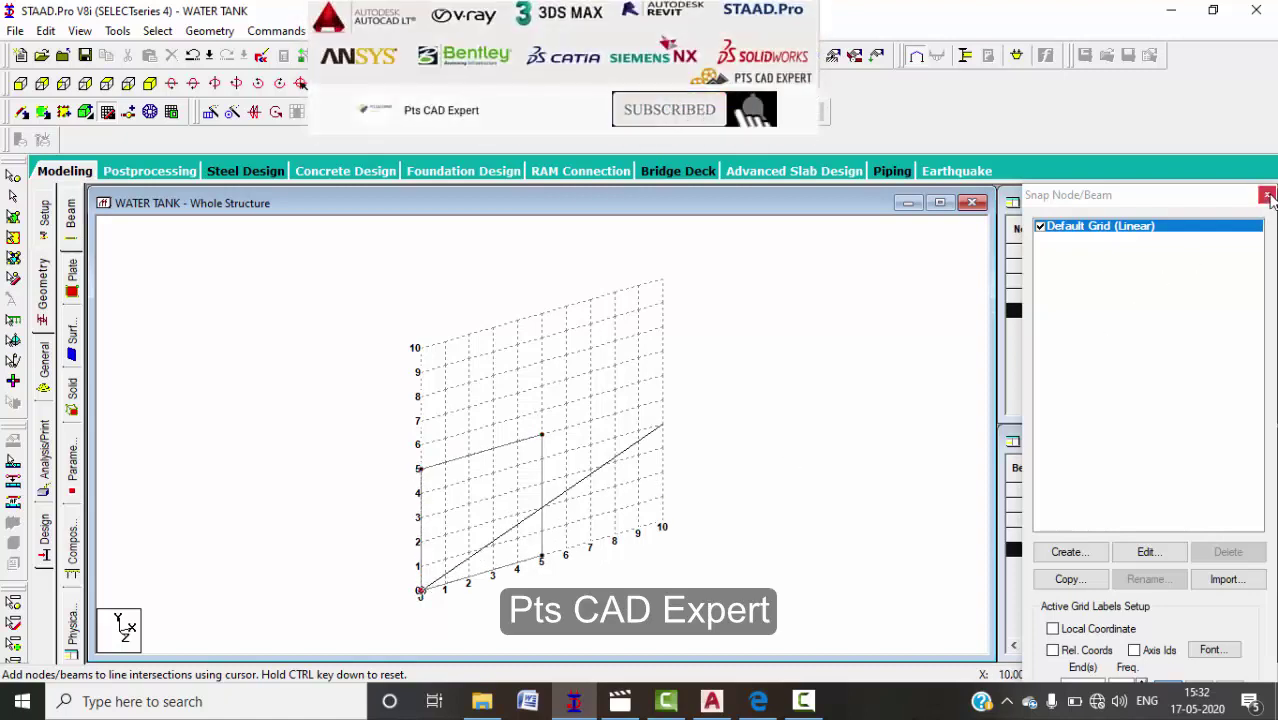
pyautogui.click(881, 399)
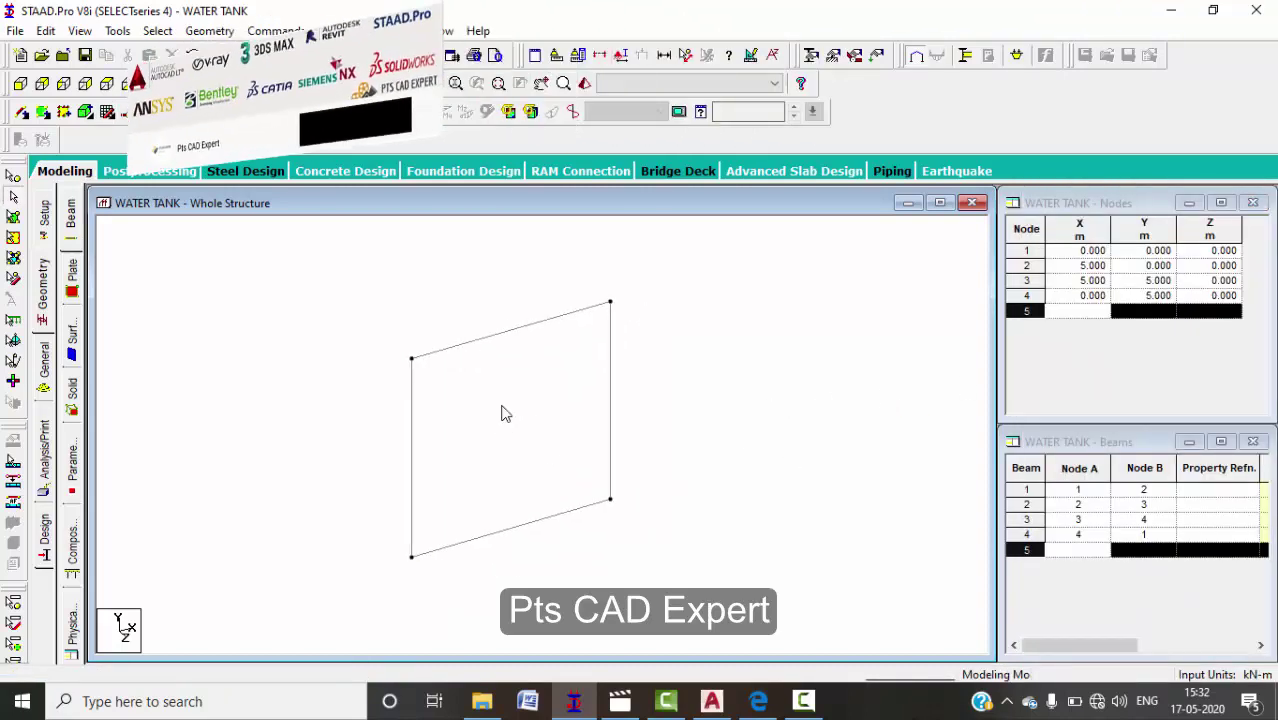
# - Repeat the whole square frame once along Z at 5 m spacing with linked steps, forming a cube
pyautogui.moveTo(630, 572); pyautogui.dragTo(261, 261)
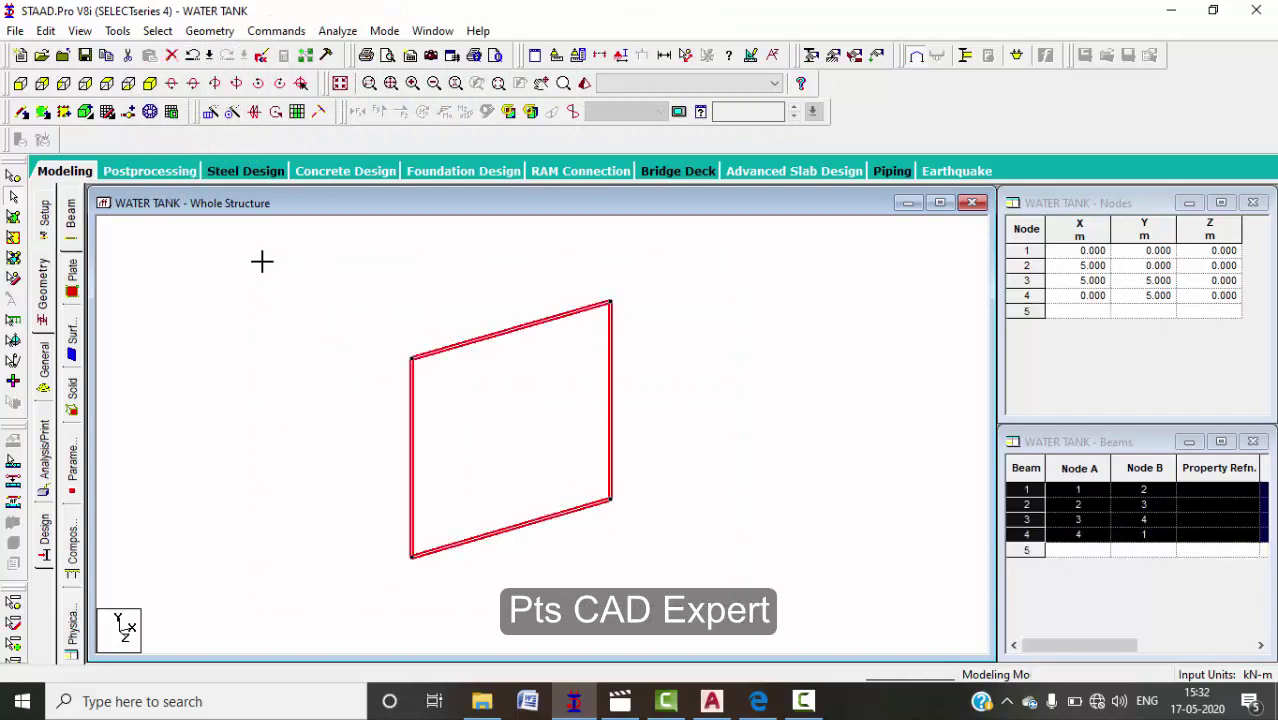
pyautogui.click(210, 111)
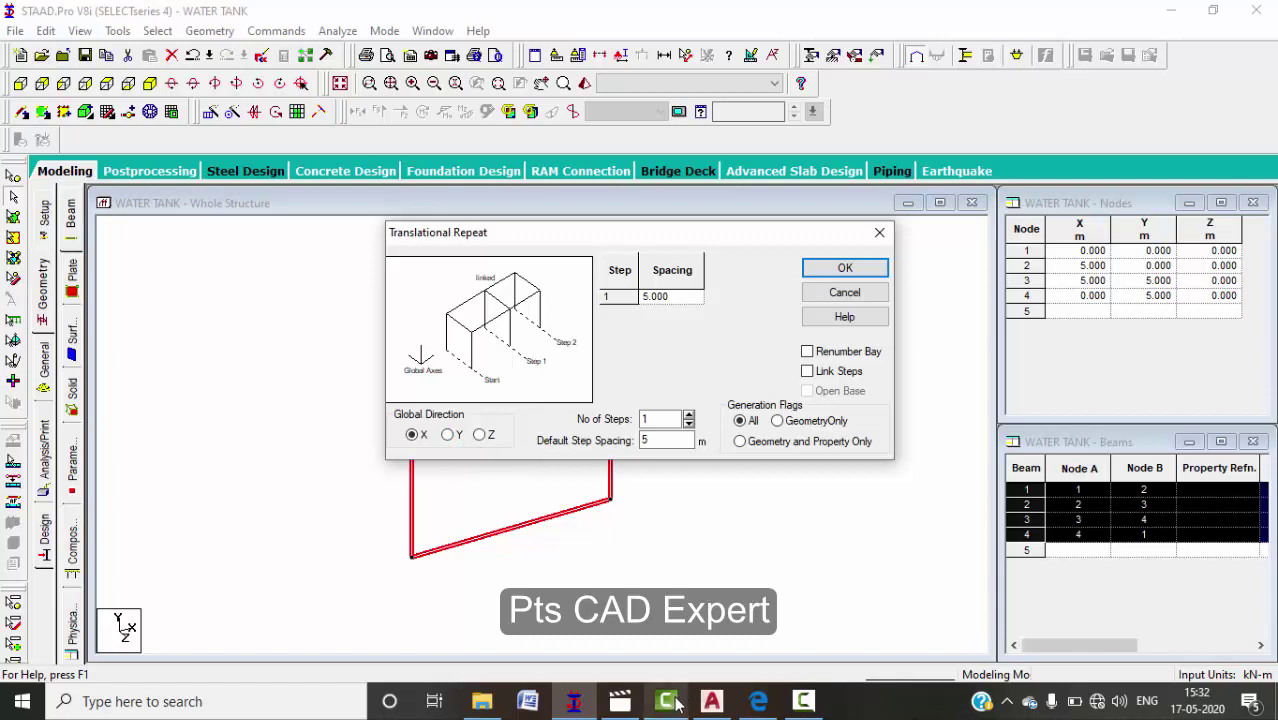
pyautogui.click(480, 435)
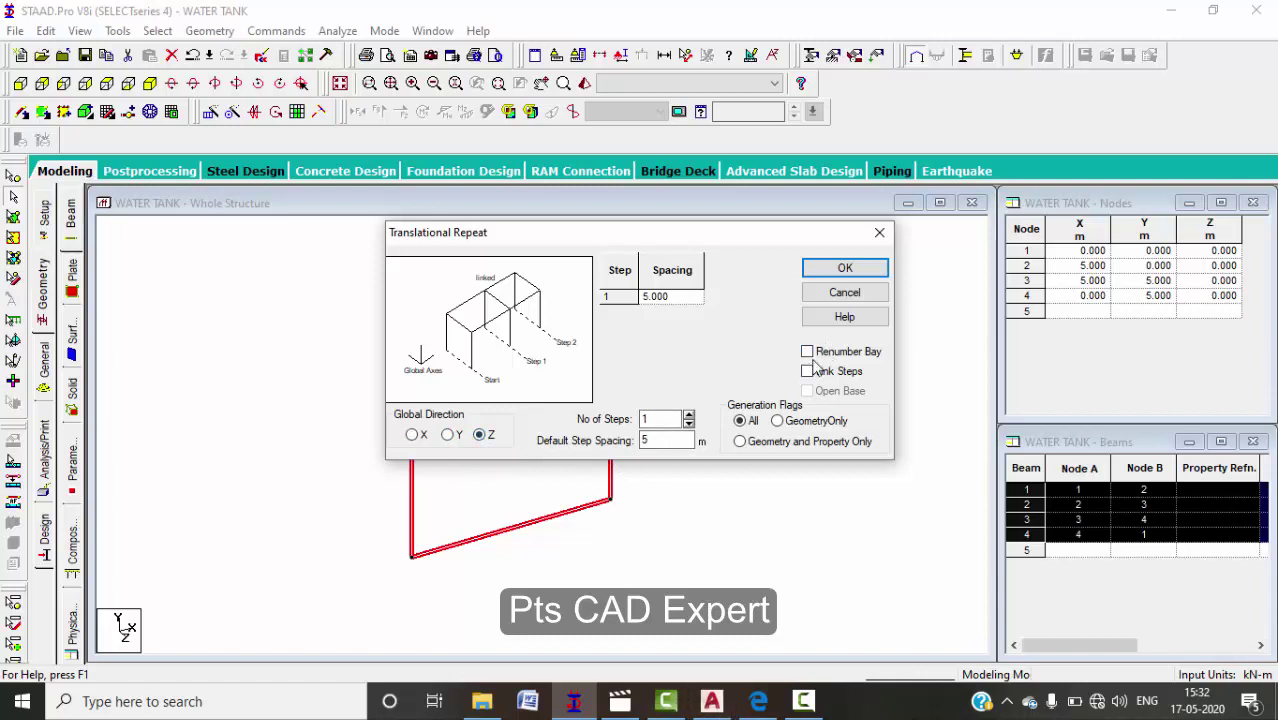
pyautogui.click(807, 371)
pyautogui.click(845, 268)
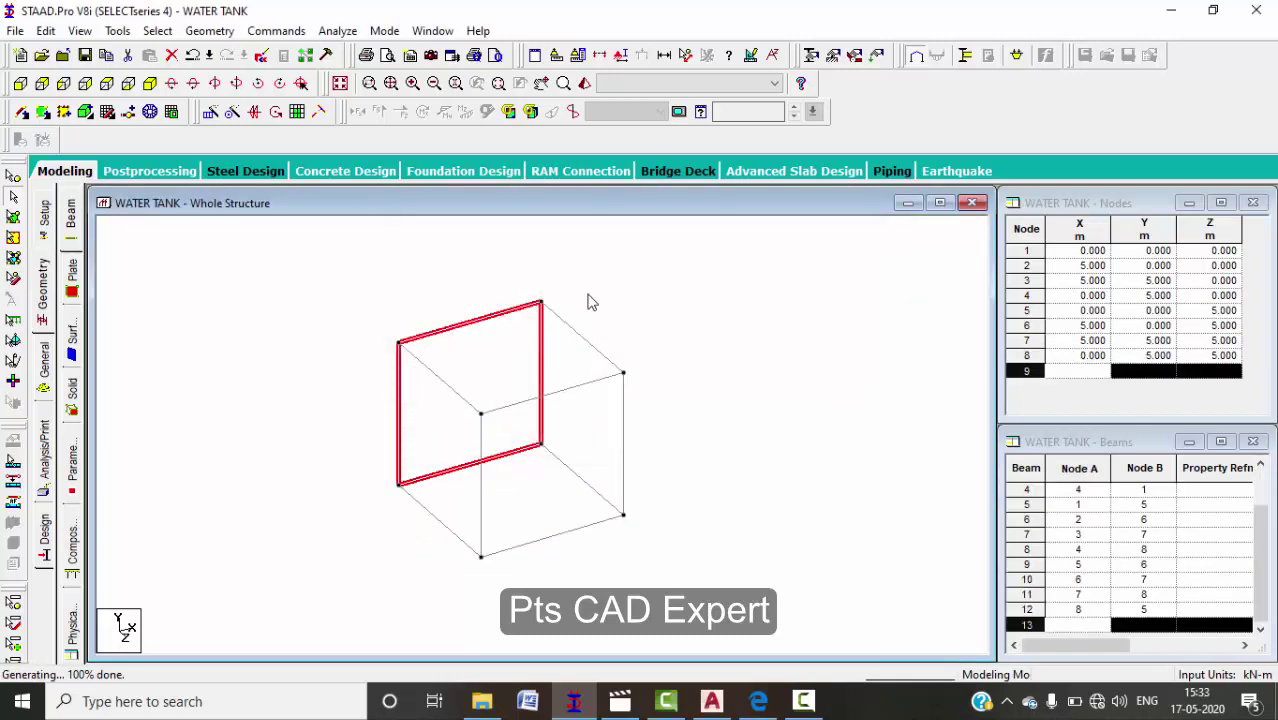
pyautogui.click(695, 385)
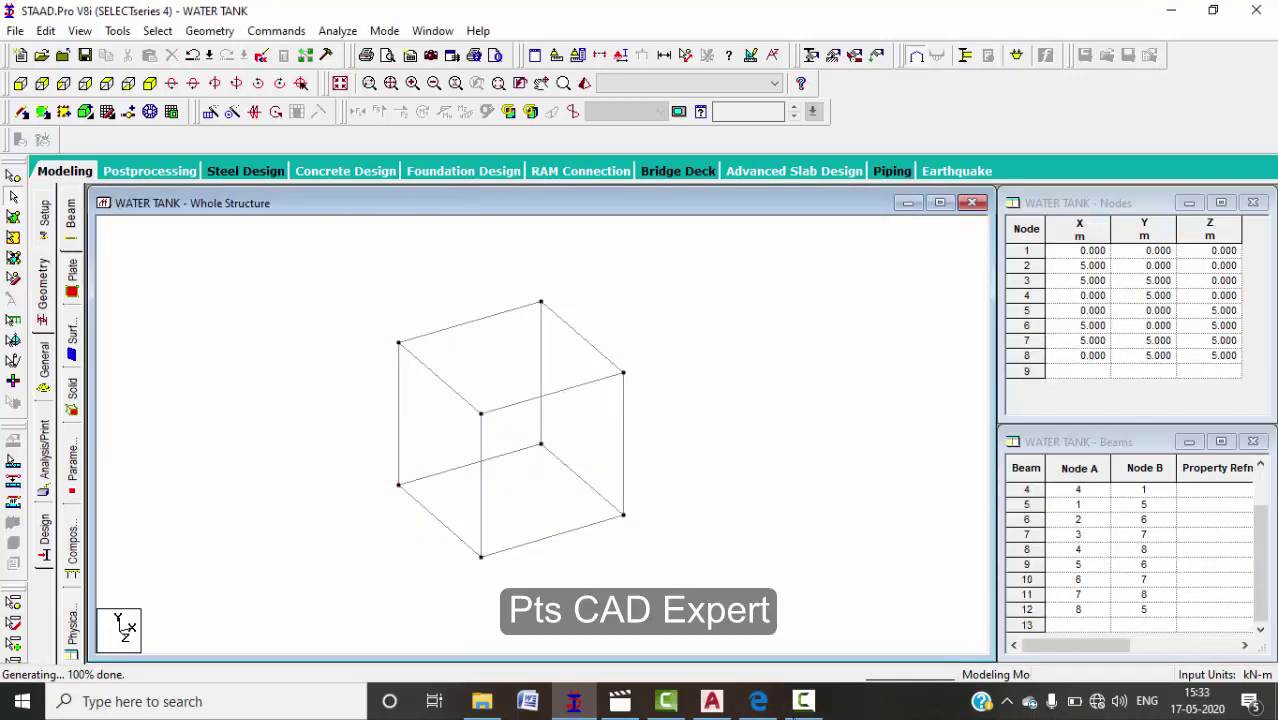
# - Switch to the water tank PDF, examine the storey heights below the tank in the elevation view, and return to STAAD.Pro
pyautogui.click(756, 702)
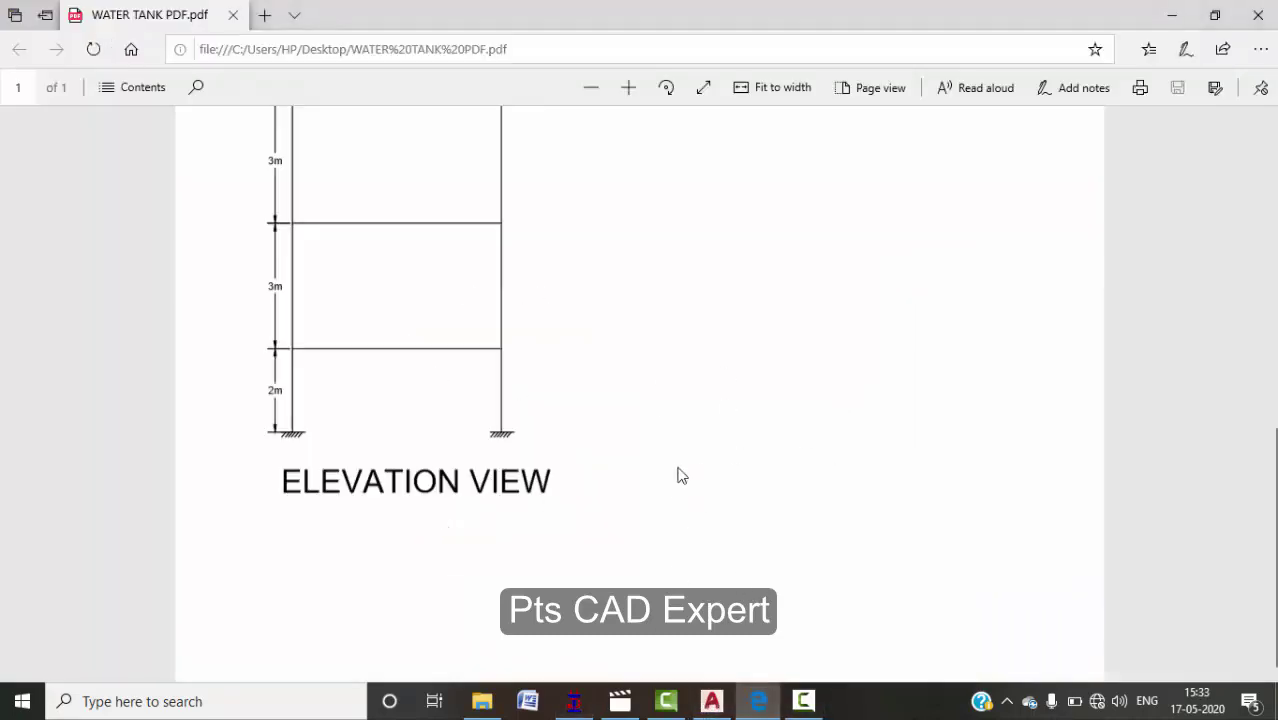
pyautogui.scroll(6, 640, 509)
pyautogui.scroll(-1, 739, 545)
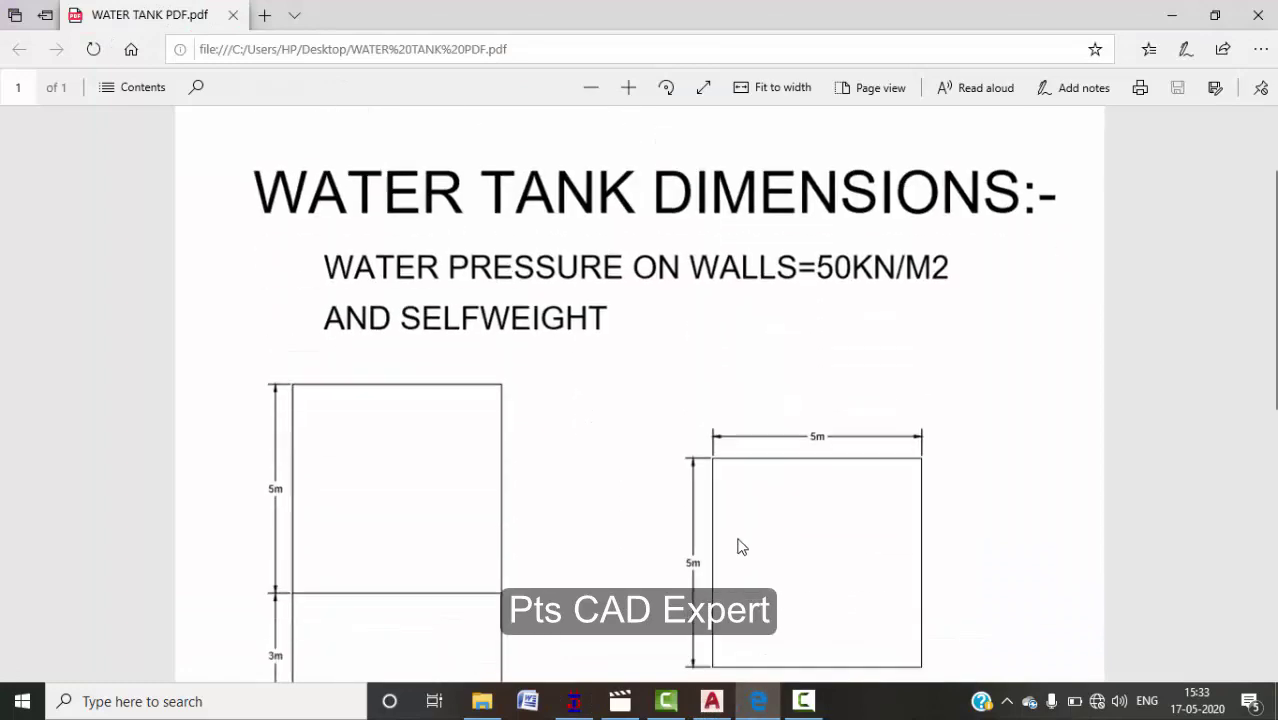
pyautogui.scroll(-2, 455, 454)
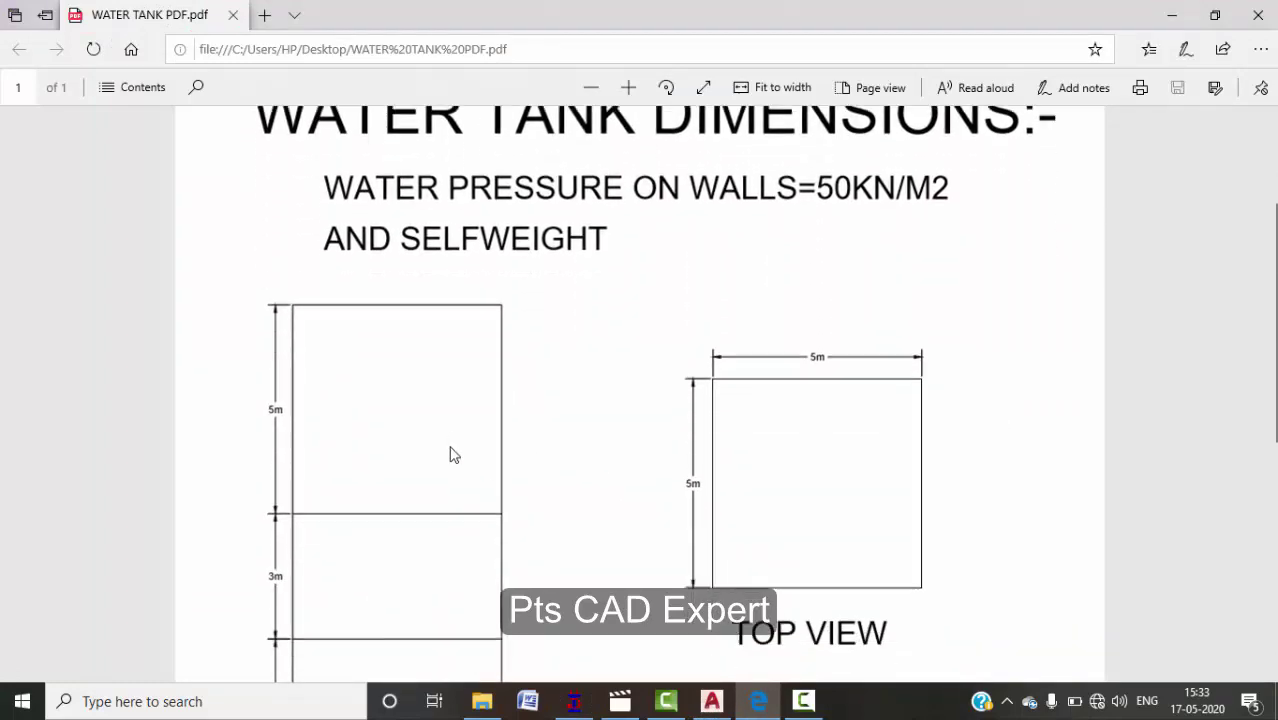
pyautogui.scroll(-1, 390, 440)
pyautogui.scroll(-3, 386, 459)
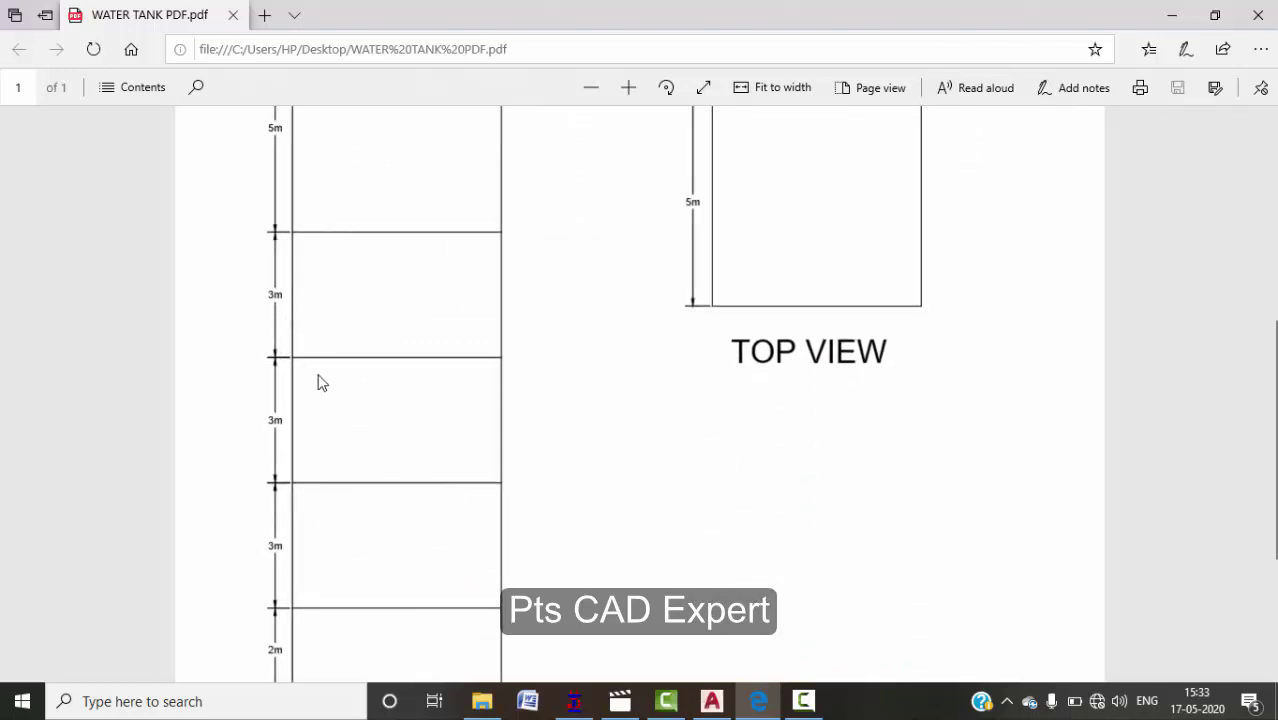
pyautogui.scroll(-1, 318, 525)
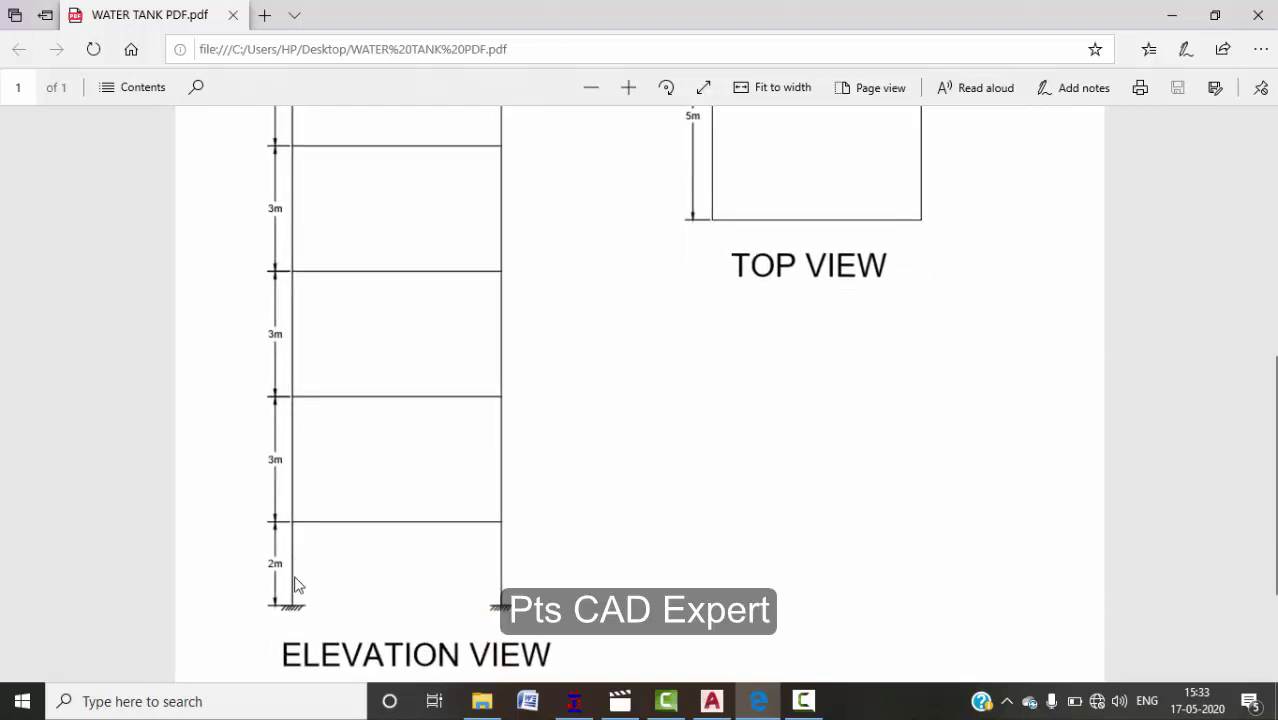
pyautogui.click(1168, 22)
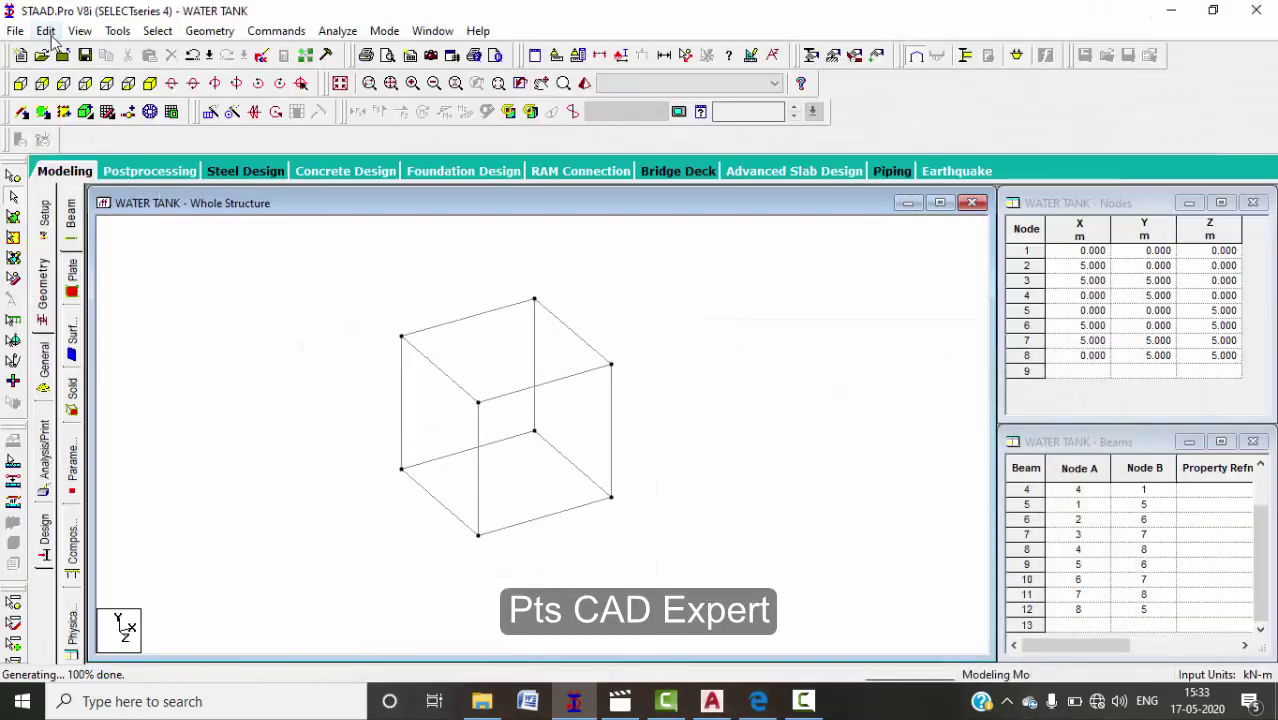
# - Repeat the cube's four bottom beams along Y in 4 linked steps, three at -3 m spacing and the last at -2 m
pyautogui.click(20, 83)
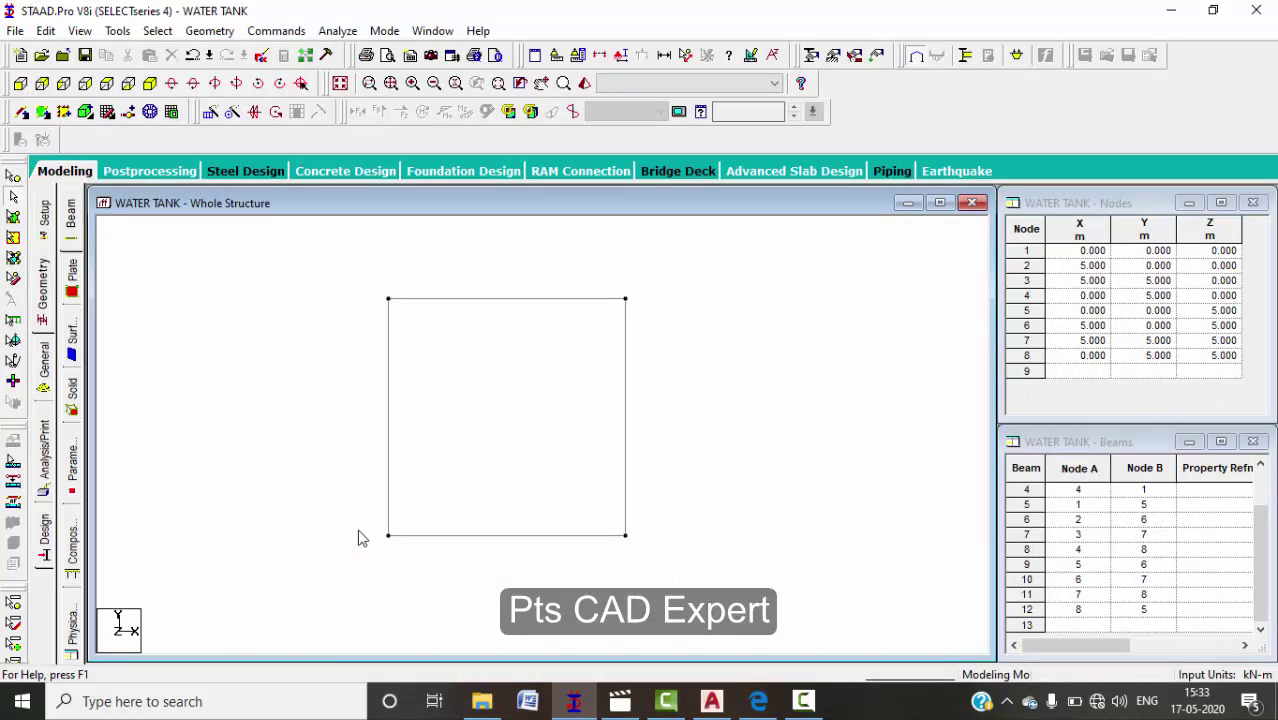
pyautogui.moveTo(366, 529); pyautogui.dragTo(710, 552)
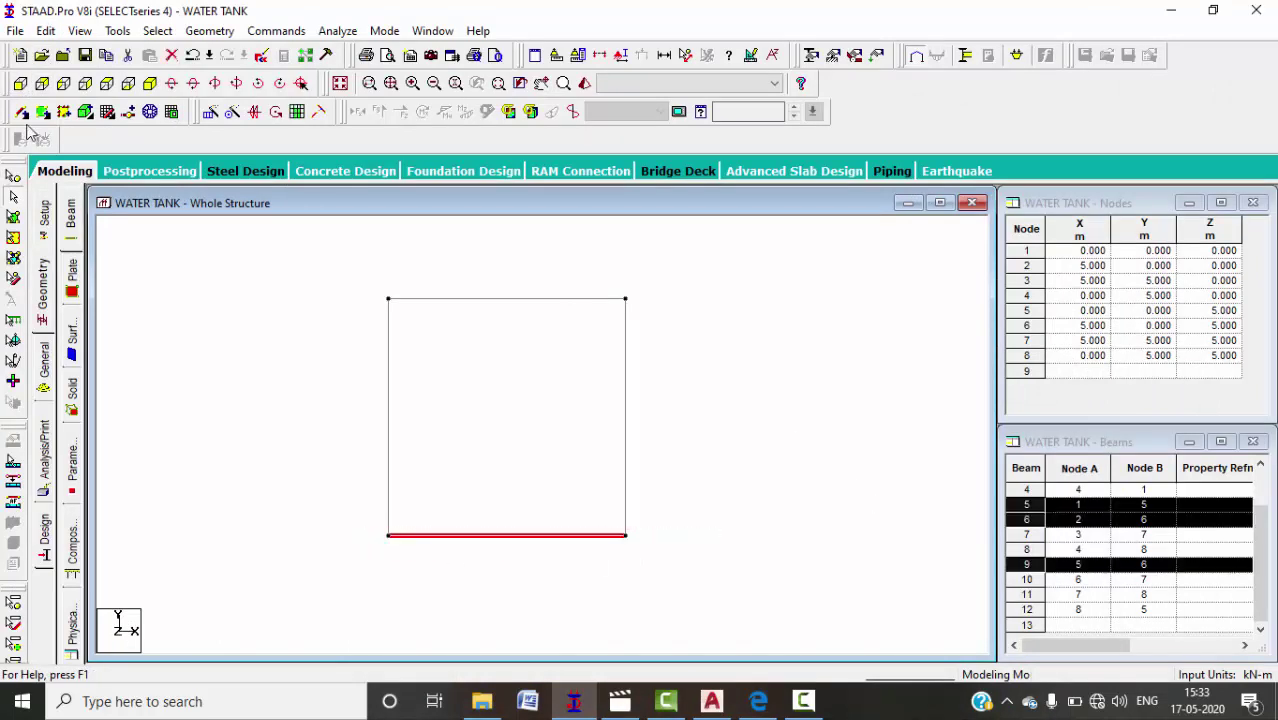
pyautogui.click(148, 86)
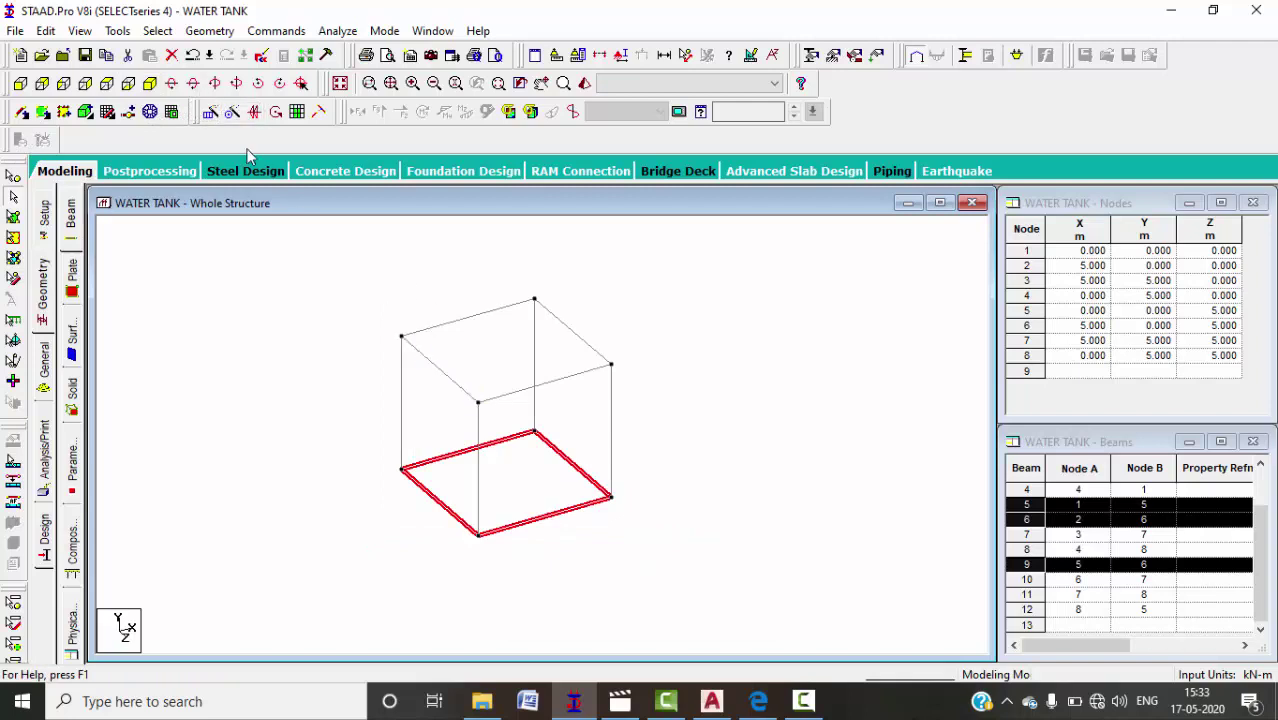
pyautogui.click(210, 111)
pyautogui.click(447, 434)
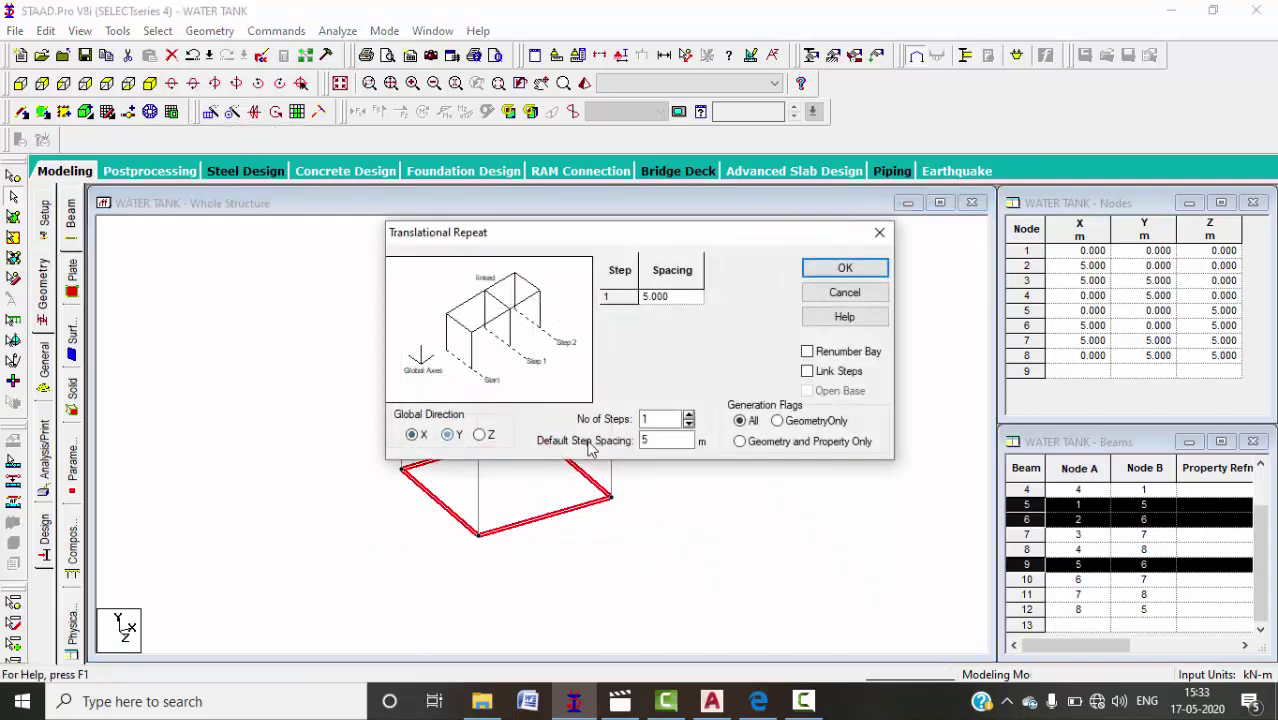
pyautogui.doubleClick(668, 437)
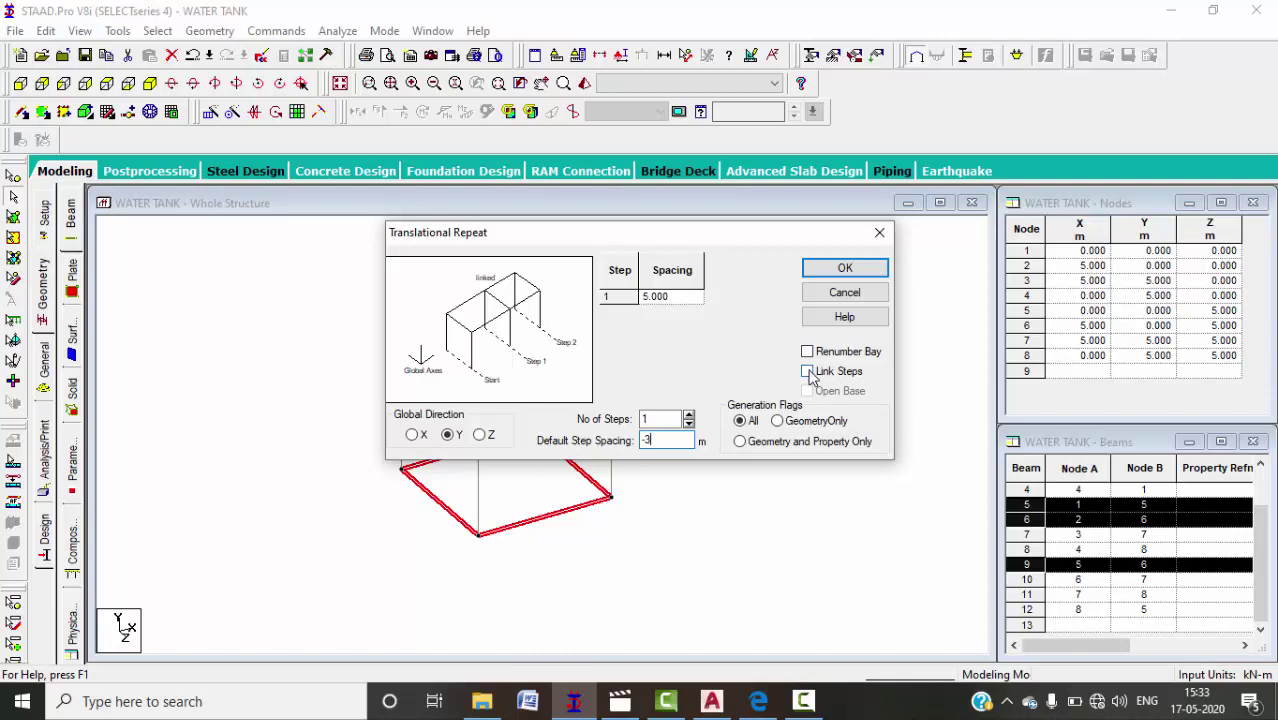
pyautogui.click(689, 414)
pyautogui.click(689, 414)
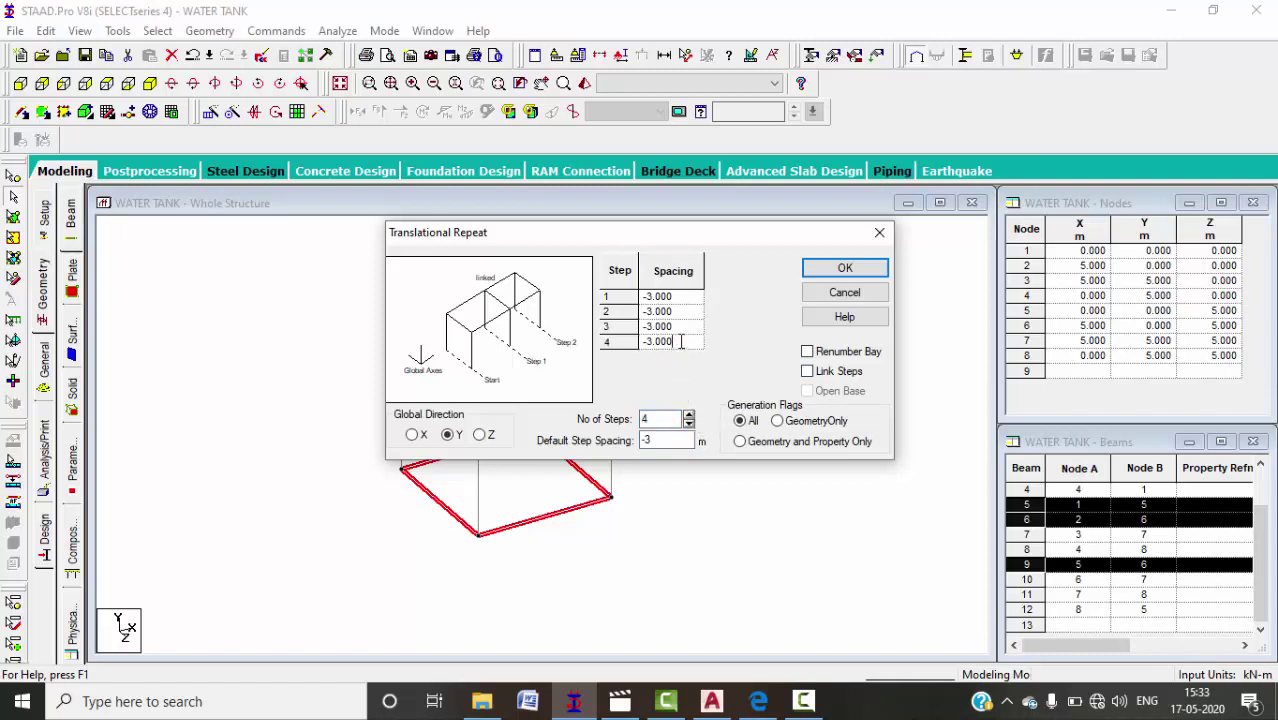
pyautogui.click(660, 341)
pyautogui.write('-2')
pyautogui.click(845, 268)
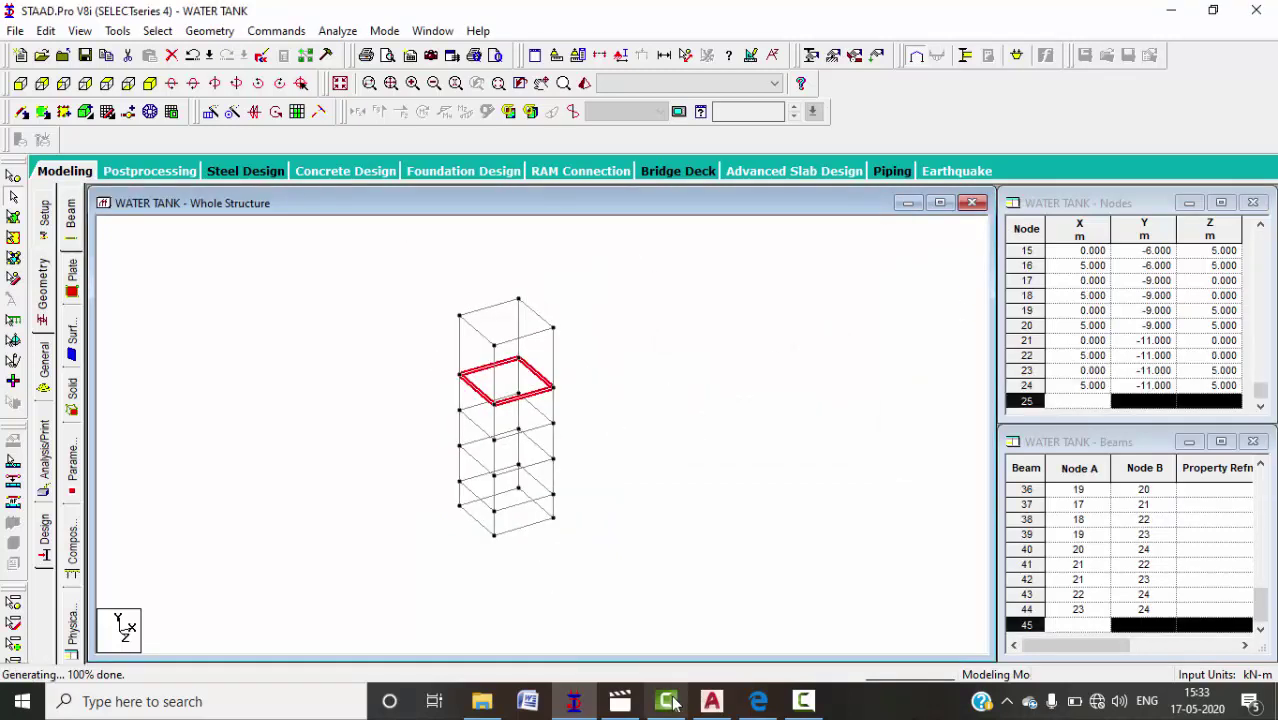
# - Check the column bases in the water tank PDF, and delete the four lowest horizontal beams of the frame in STAAD.Pro
pyautogui.click(758, 701)
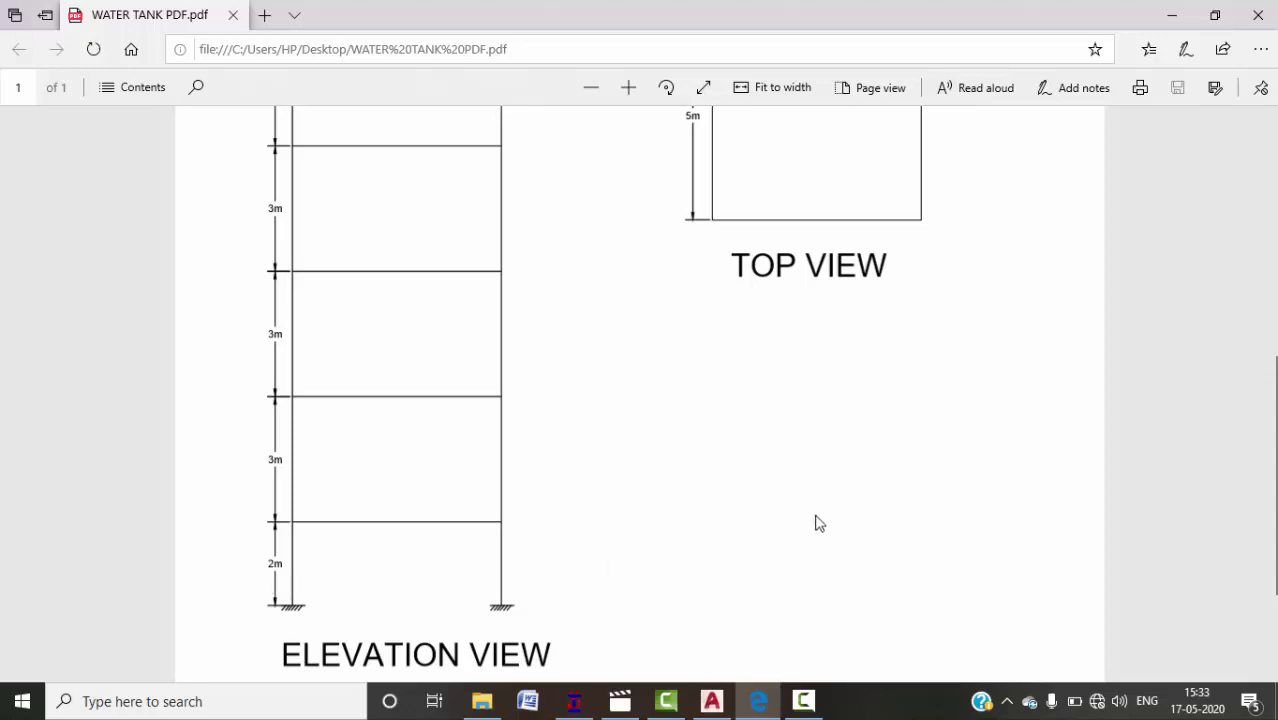
pyautogui.click(1174, 17)
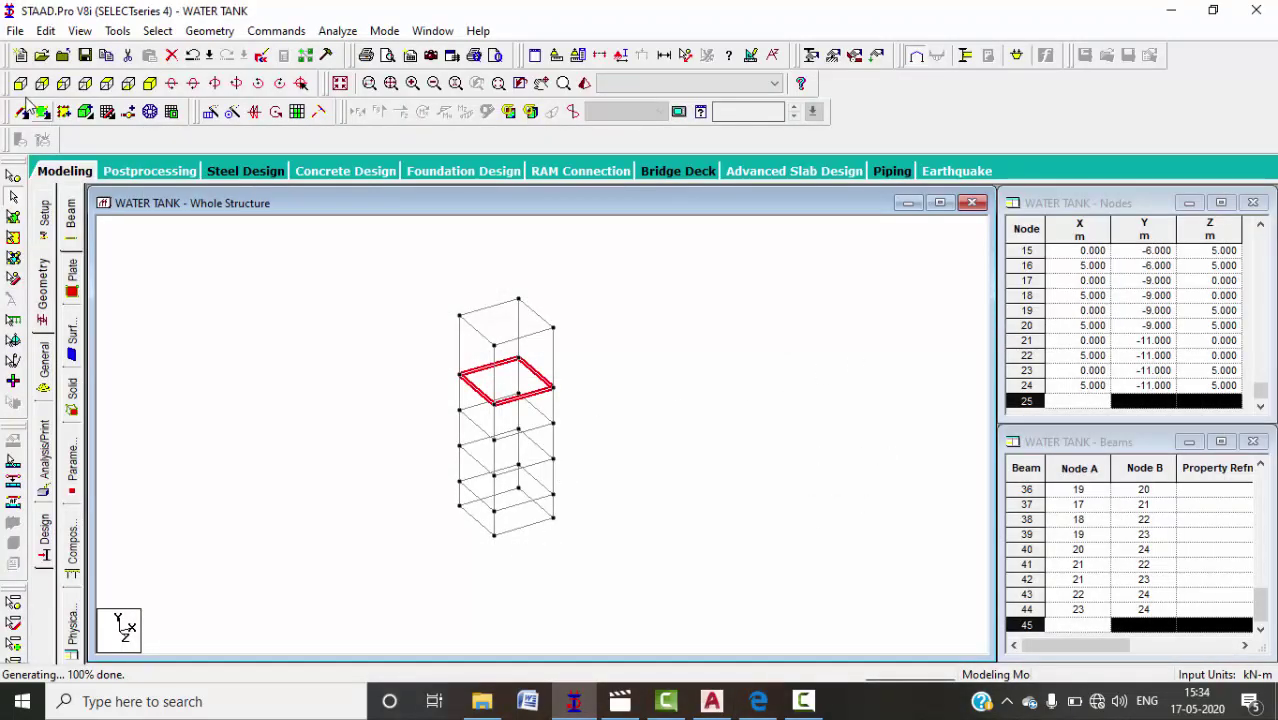
pyautogui.click(20, 83)
pyautogui.moveTo(582, 550); pyautogui.dragTo(440, 527)
pyautogui.press('Delete')
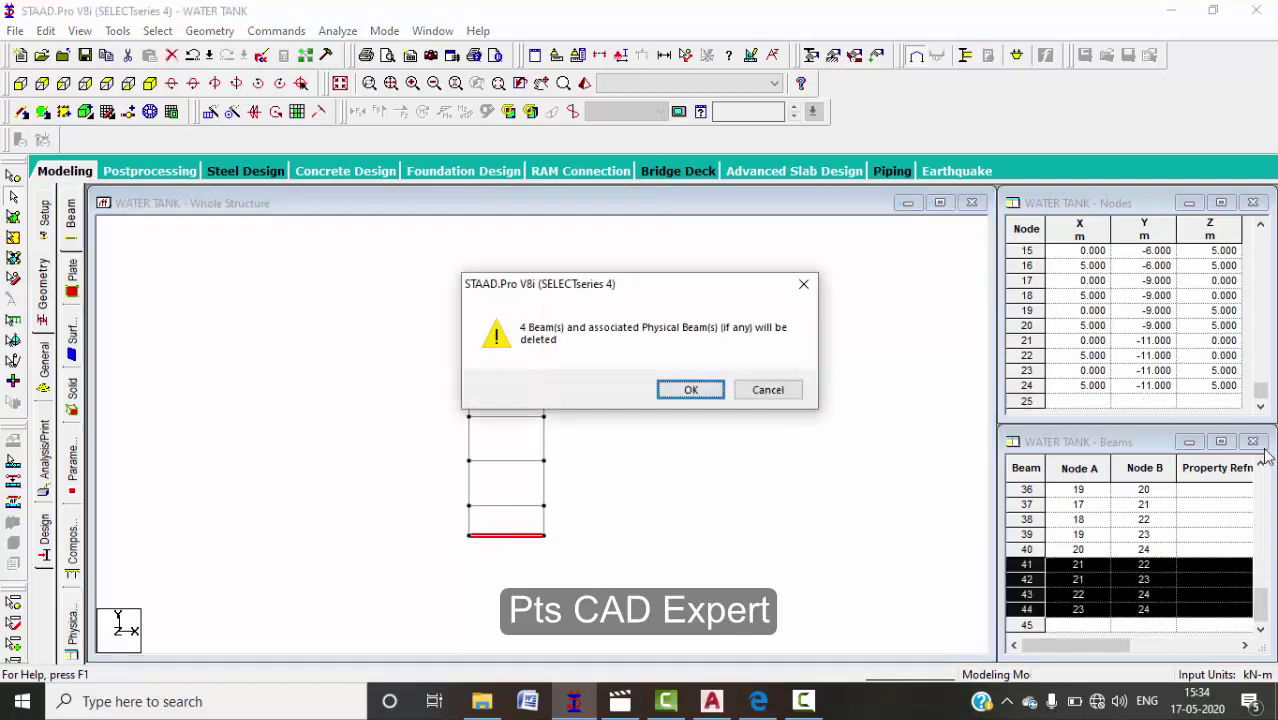
pyautogui.click(688, 390)
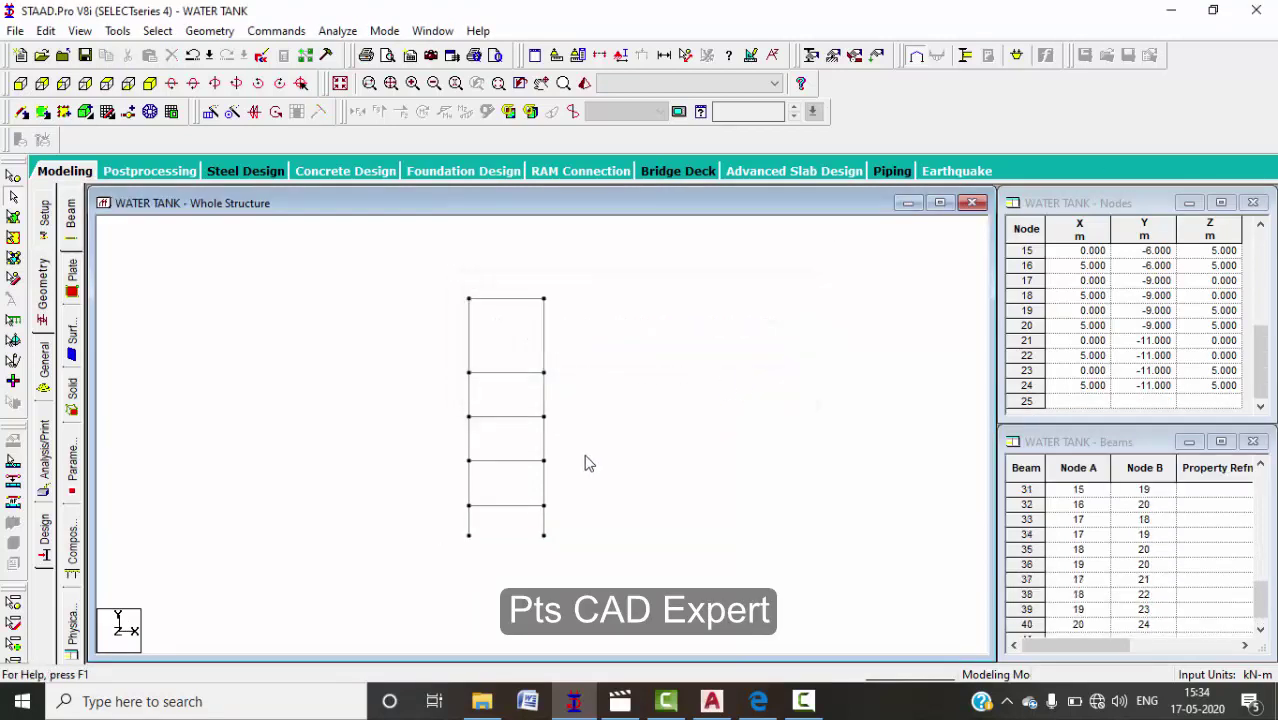
# - Return to the isometric view and inspect the frame in a 3D rendered view
pyautogui.click(150, 83)
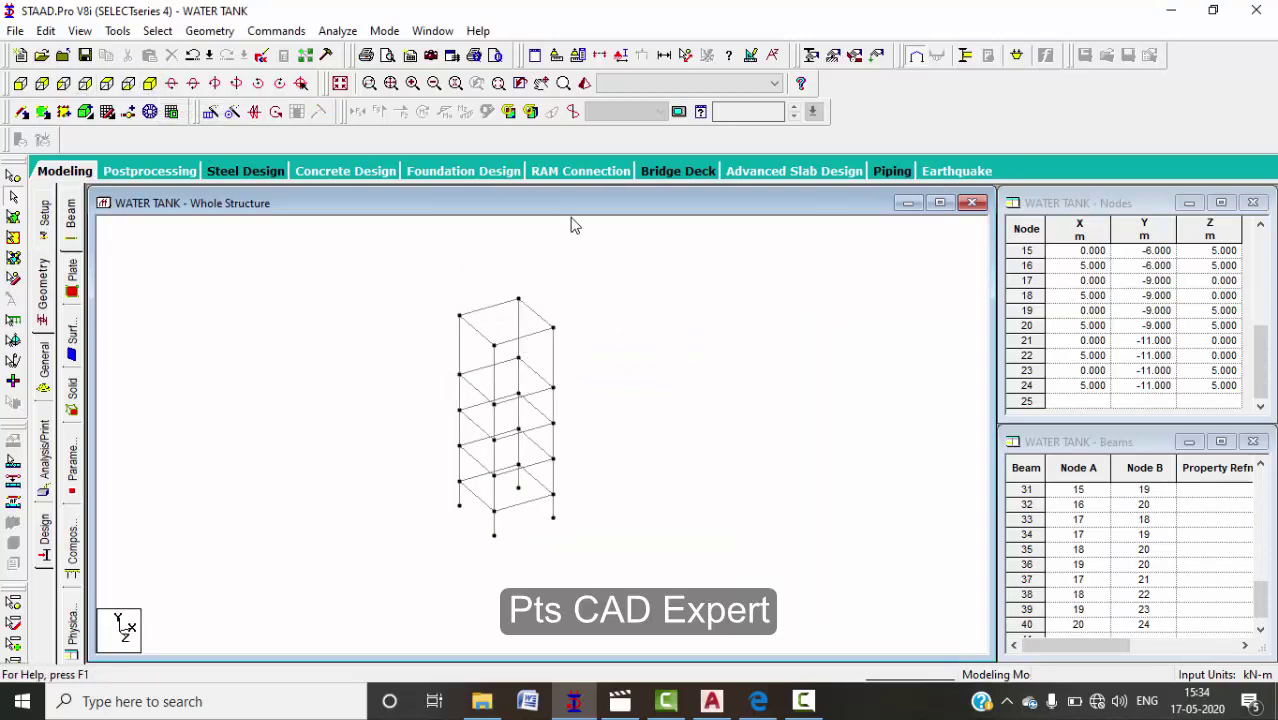
pyautogui.click(583, 83)
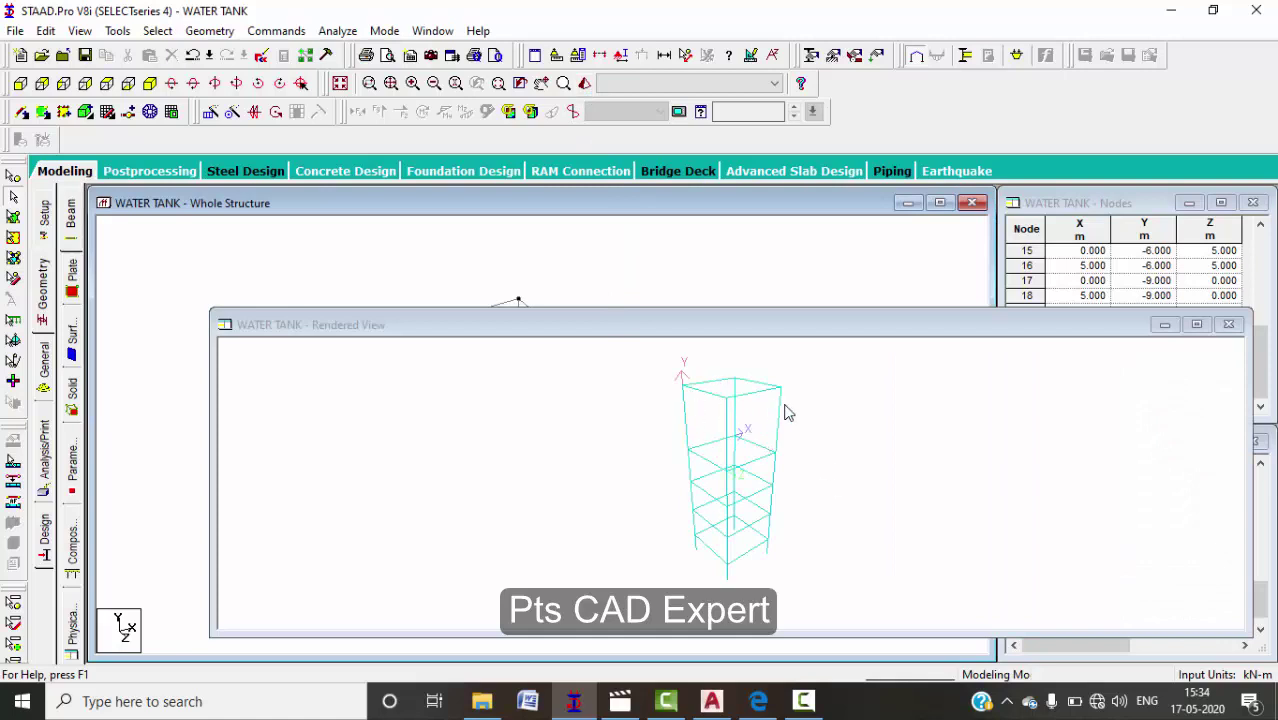
pyautogui.click(1228, 324)
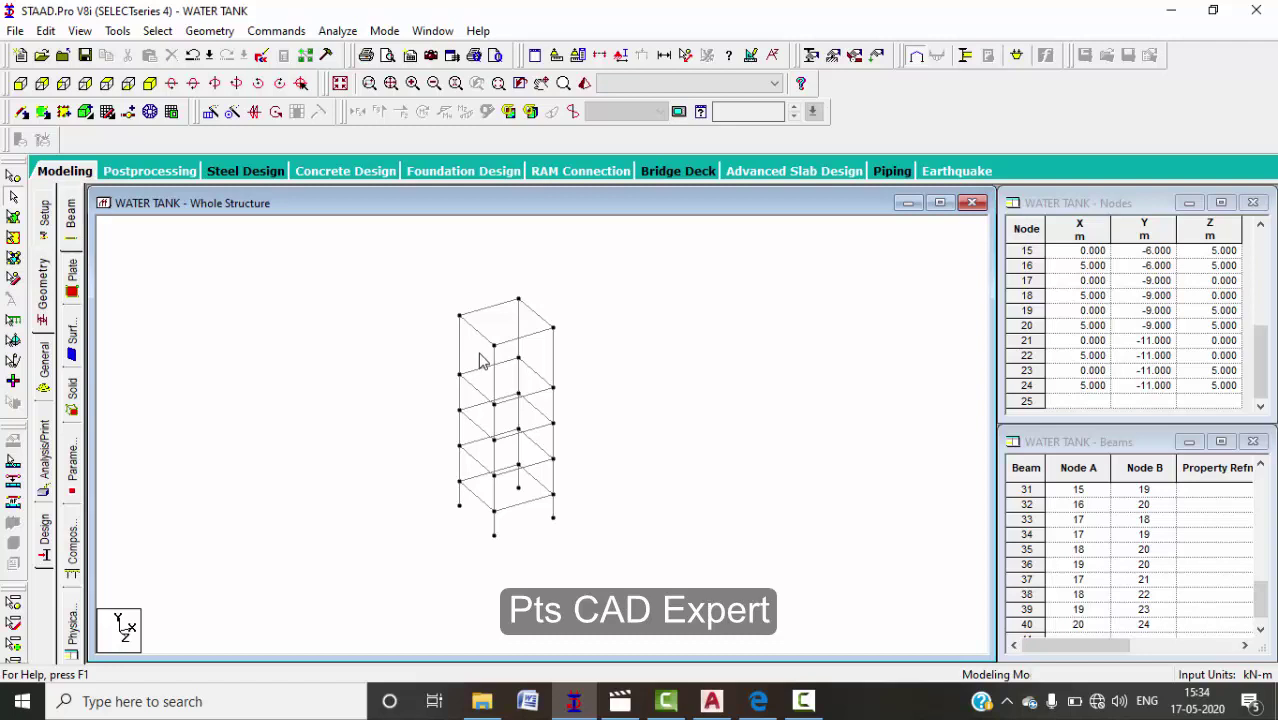
pyautogui.click(209, 31)
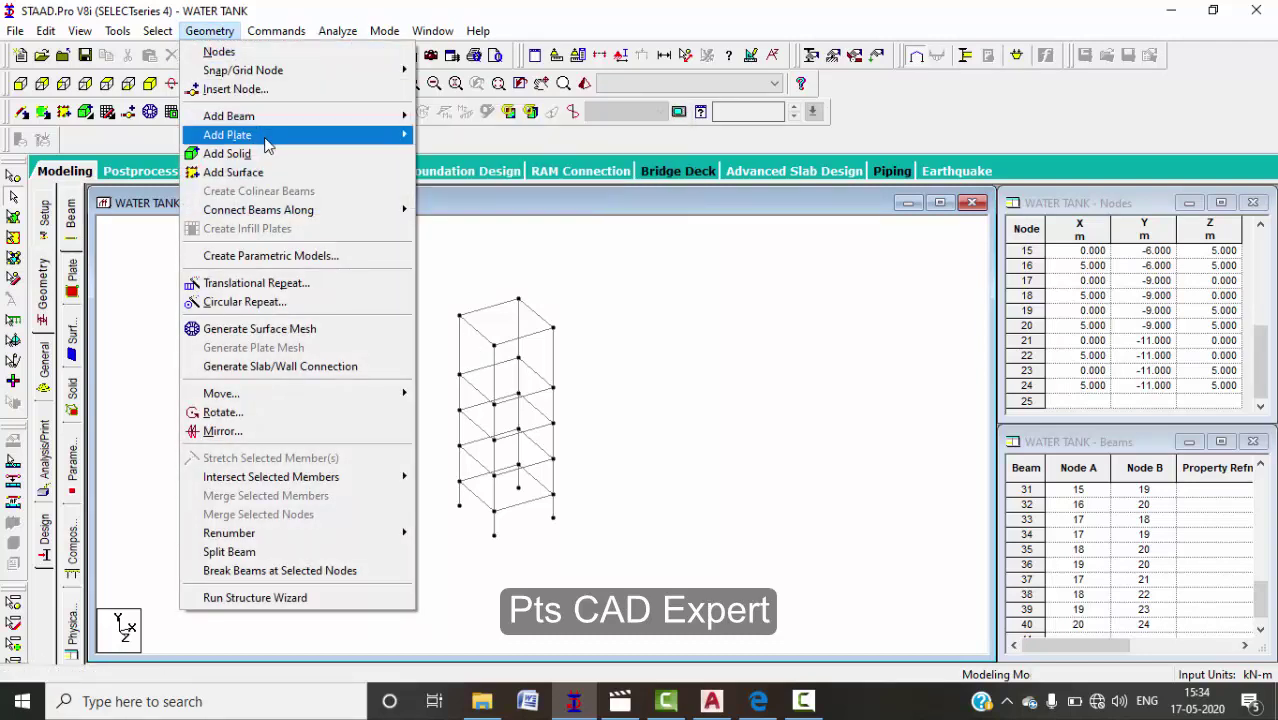
pyautogui.moveTo(298, 138)
pyautogui.click(480, 268)
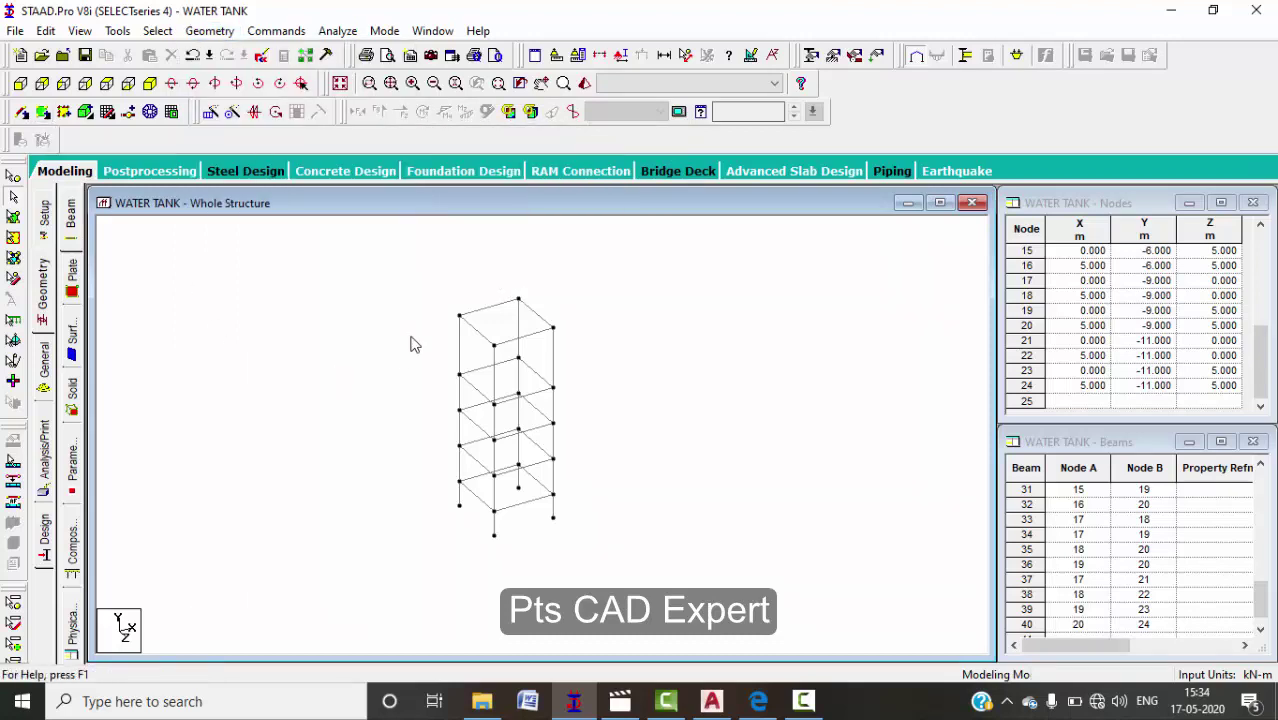
# - Fill the square of four beams at the tank's floor level with a plate
pyautogui.click(491, 369)
pyautogui.click(588, 353)
pyautogui.click(487, 366)
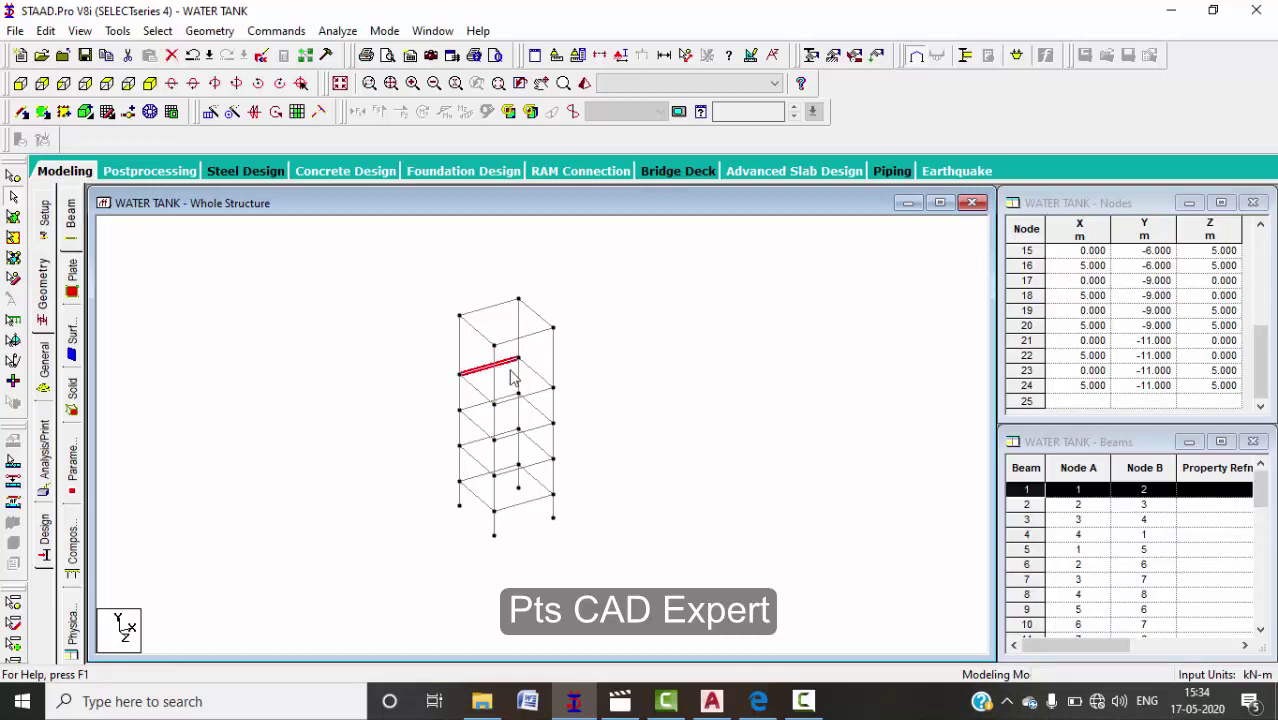
pyautogui.keyDown('ctrl'); pyautogui.click(536, 374); pyautogui.keyUp('ctrl')
pyautogui.keyDown('ctrl'); pyautogui.click(528, 393); pyautogui.keyUp('ctrl')
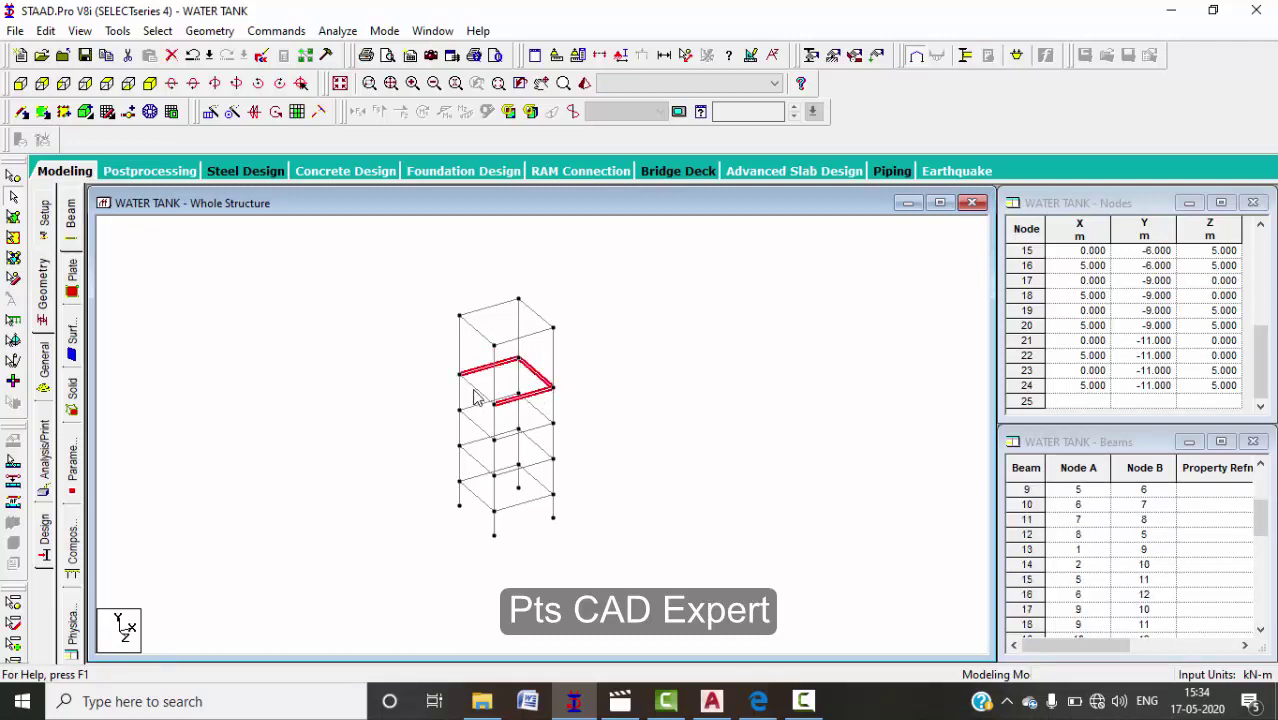
pyautogui.keyDown('ctrl'); pyautogui.click(477, 390); pyautogui.keyUp('ctrl')
pyautogui.click(297, 111)
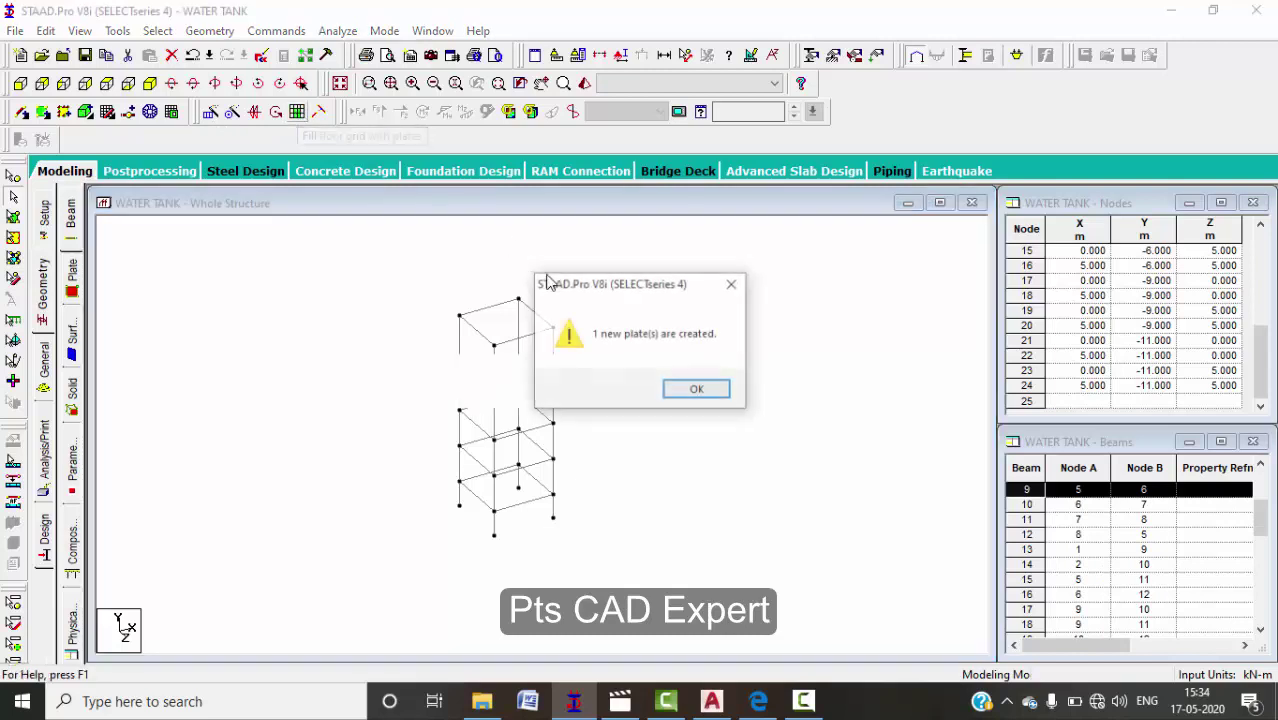
pyautogui.click(697, 390)
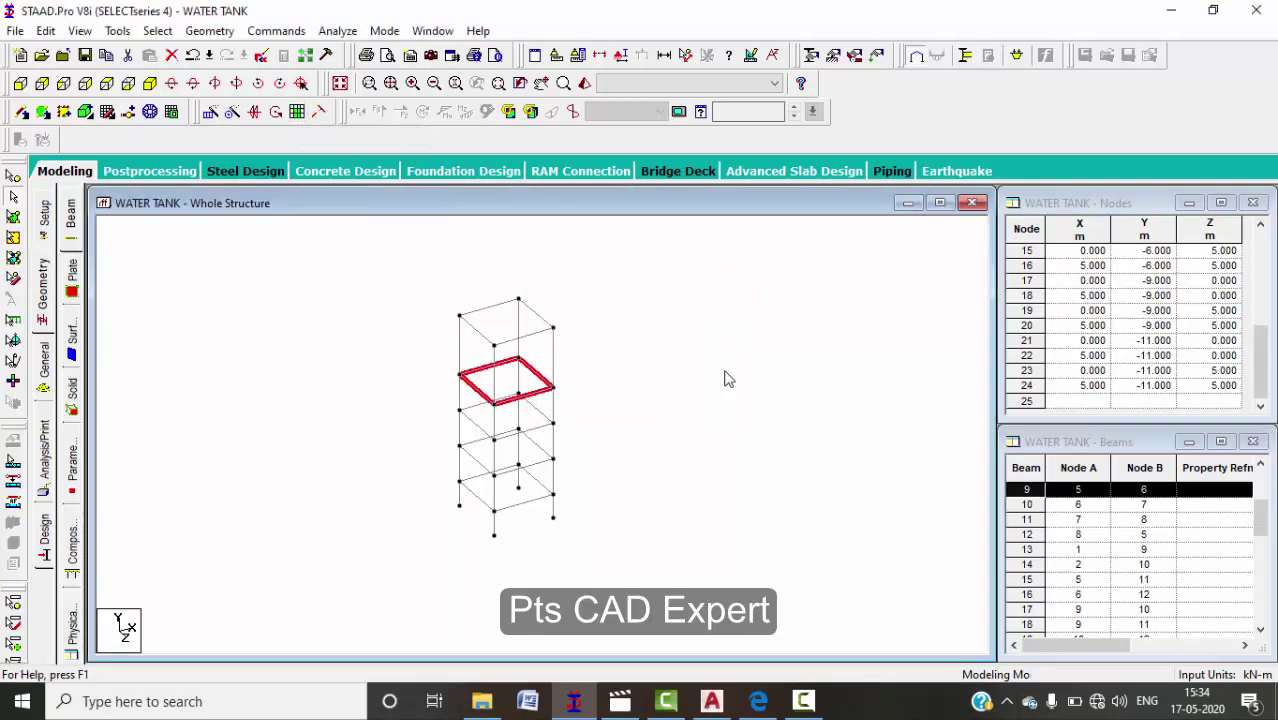
# - Fill the tank's back wall, bounded by four beams in the Z = 0 plane, with a plate
pyautogui.click(571, 298)
pyautogui.click(500, 310)
pyautogui.keyDown('ctrl'); pyautogui.click(519, 338); pyautogui.keyUp('ctrl')
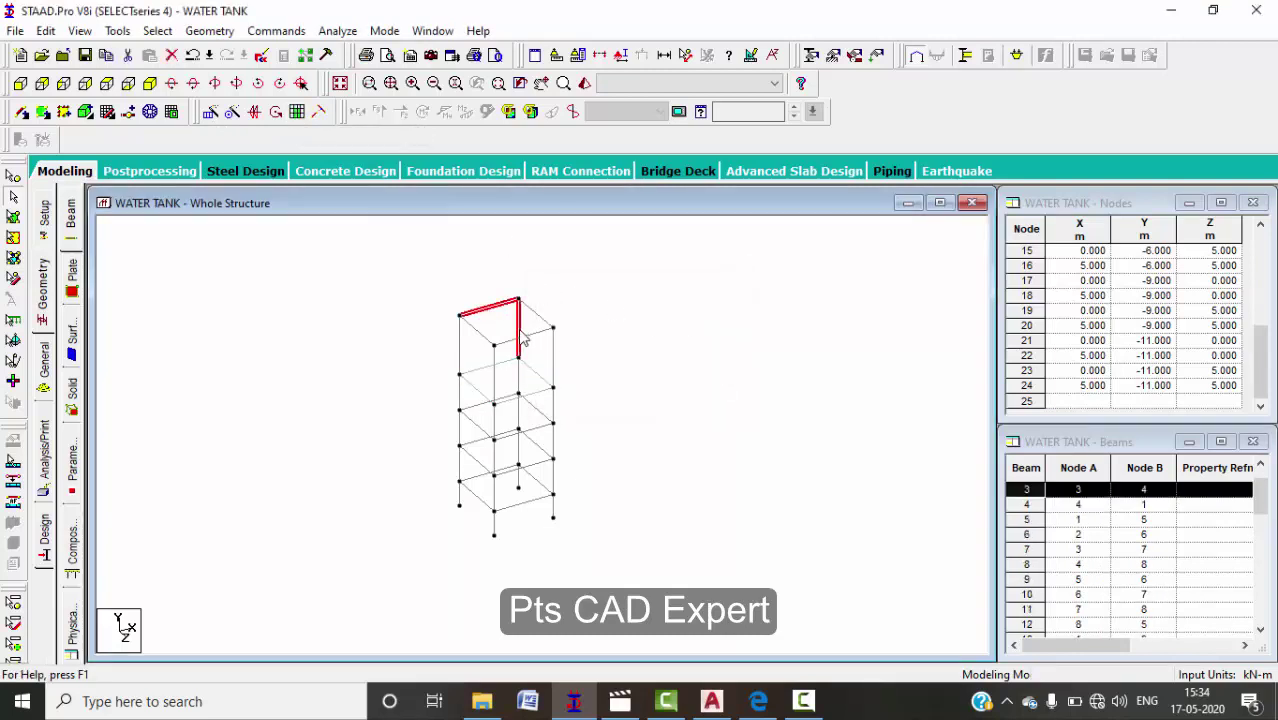
pyautogui.keyDown('ctrl'); pyautogui.click(488, 365); pyautogui.keyUp('ctrl')
pyautogui.keyDown('ctrl'); pyautogui.click(460, 348); pyautogui.keyUp('ctrl')
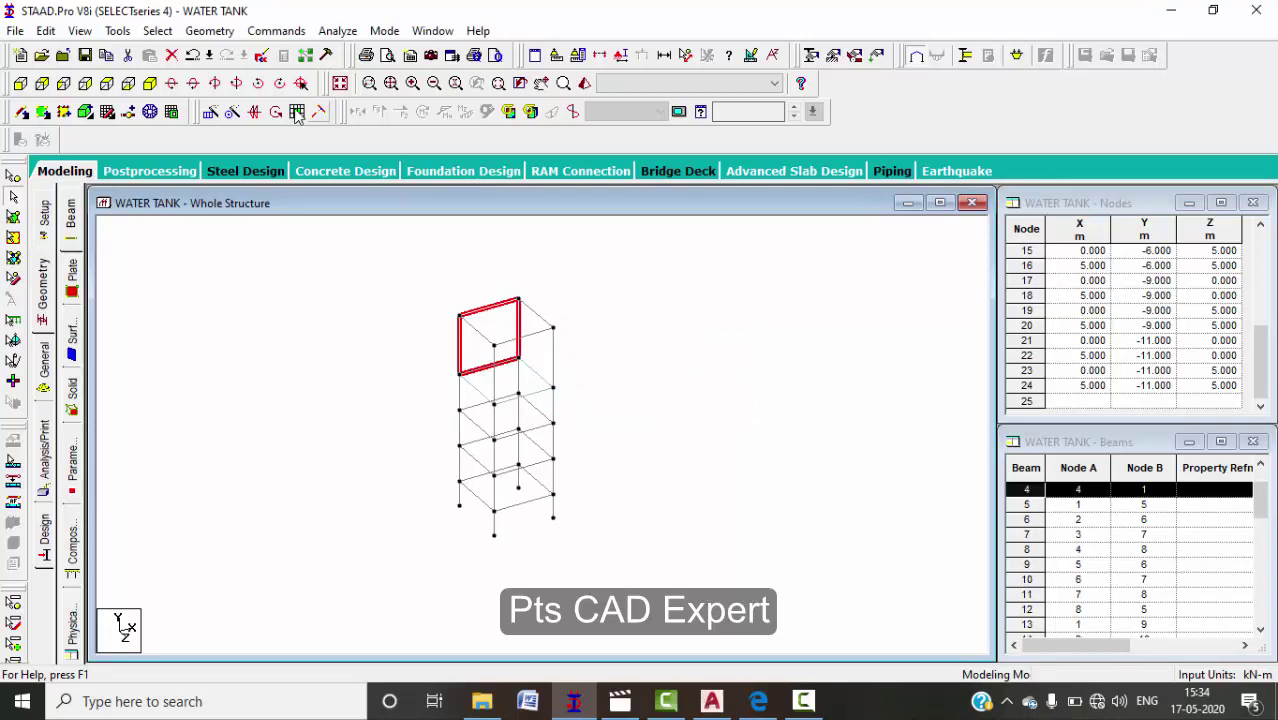
pyautogui.click(297, 111)
pyautogui.click(692, 388)
# - Fill the tank's side wall in the X = 5 m plane with a plate between its four bounding beams
pyautogui.click(575, 325)
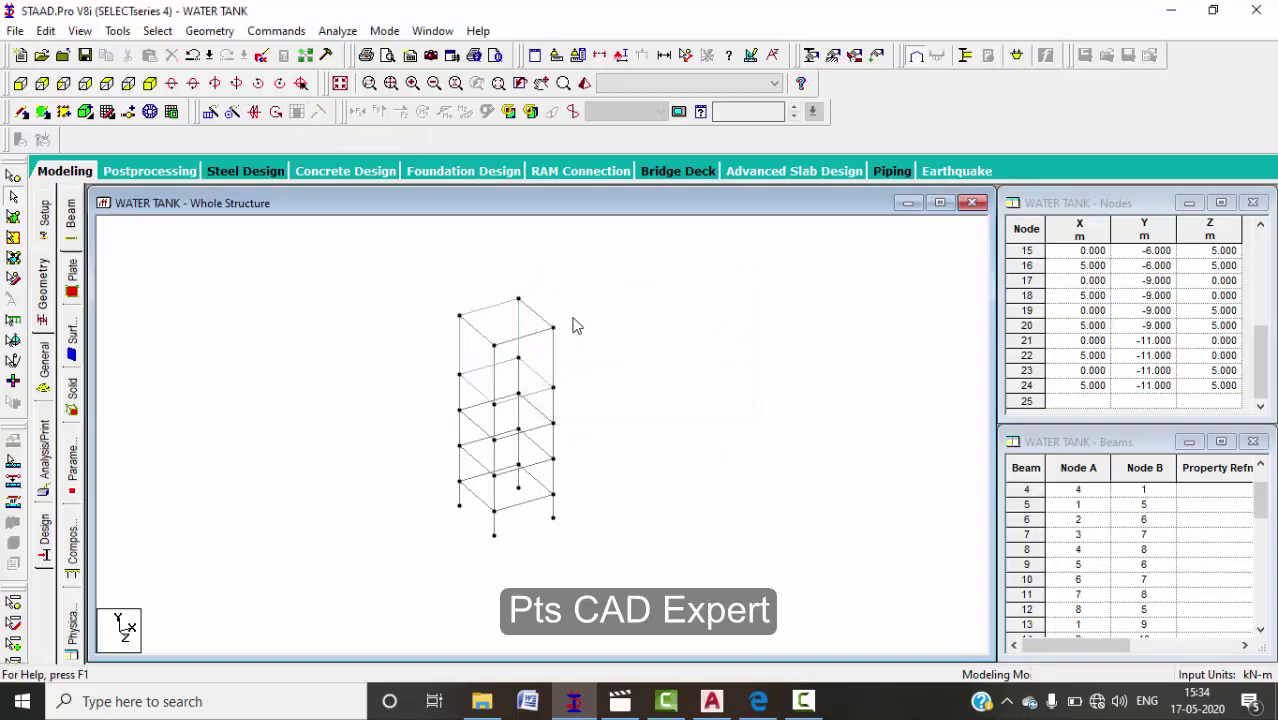
pyautogui.click(536, 313)
pyautogui.keyDown('ctrl'); pyautogui.click(519, 338); pyautogui.keyUp('ctrl')
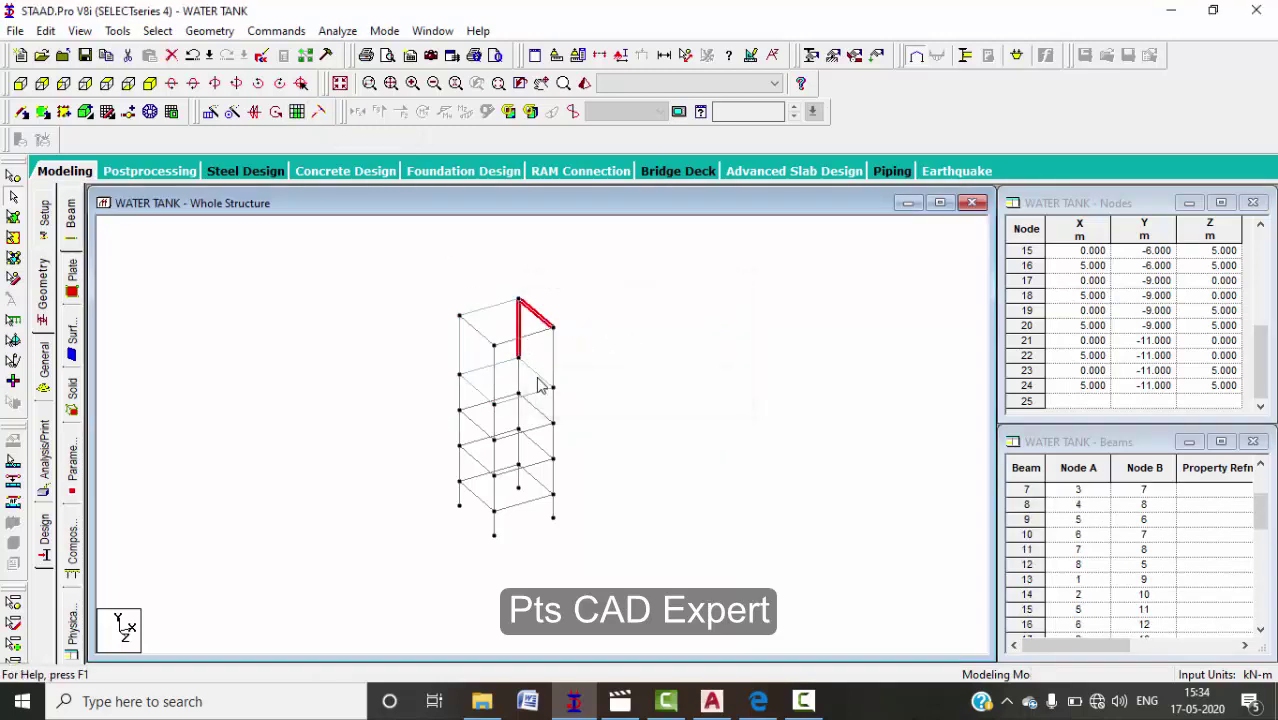
pyautogui.keyDown('ctrl'); pyautogui.click(540, 373); pyautogui.keyUp('ctrl')
pyautogui.keyDown('ctrl'); pyautogui.click(554, 358); pyautogui.keyUp('ctrl')
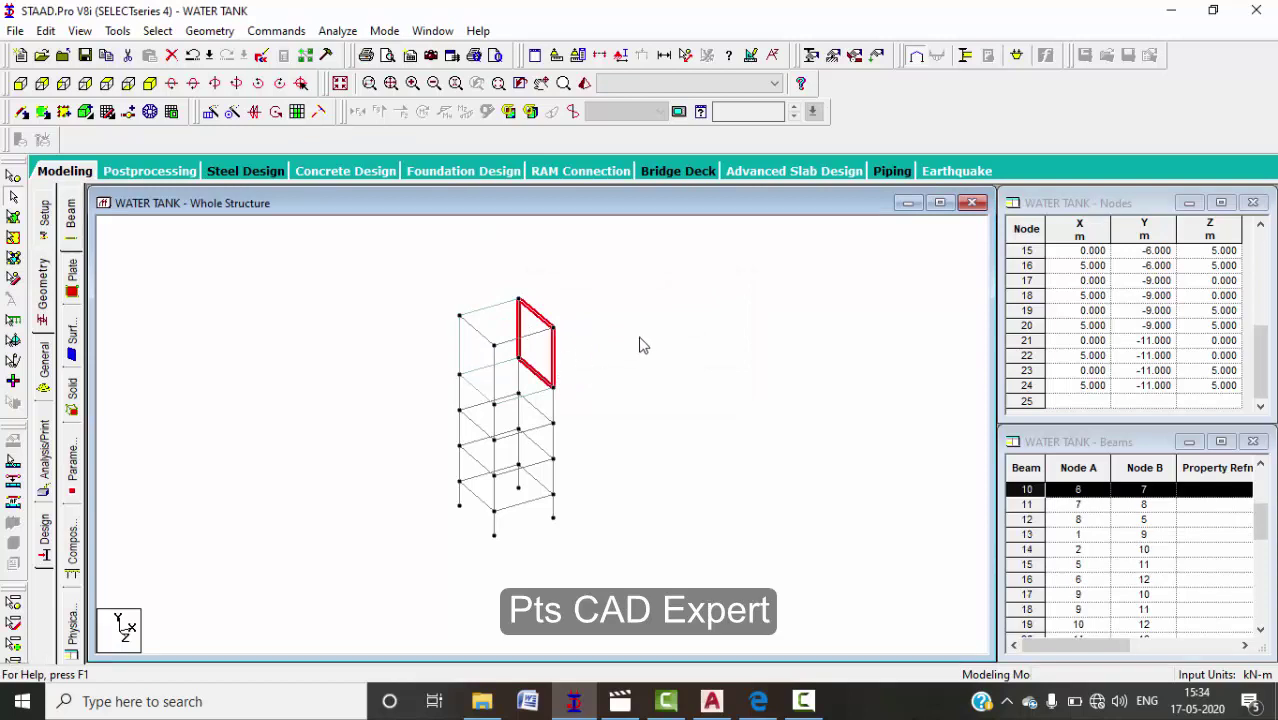
pyautogui.click(297, 111)
pyautogui.click(694, 388)
# - Fill the tank's front wall in the Z = 5 m plane with a plate between its four bounding beams
pyautogui.click(499, 343)
pyautogui.keyDown('ctrl'); pyautogui.click(555, 372); pyautogui.keyUp('ctrl')
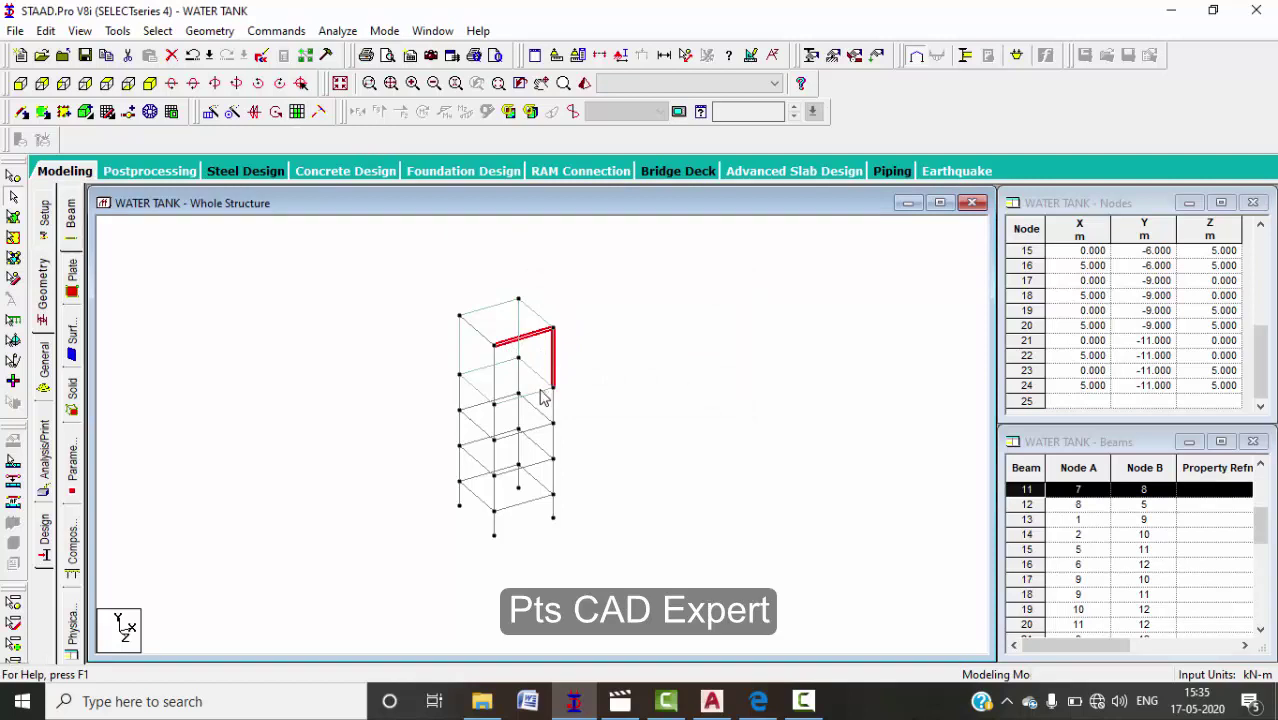
pyautogui.keyDown('ctrl'); pyautogui.click(540, 392); pyautogui.keyUp('ctrl')
pyautogui.keyDown('ctrl'); pyautogui.click(495, 376); pyautogui.keyUp('ctrl')
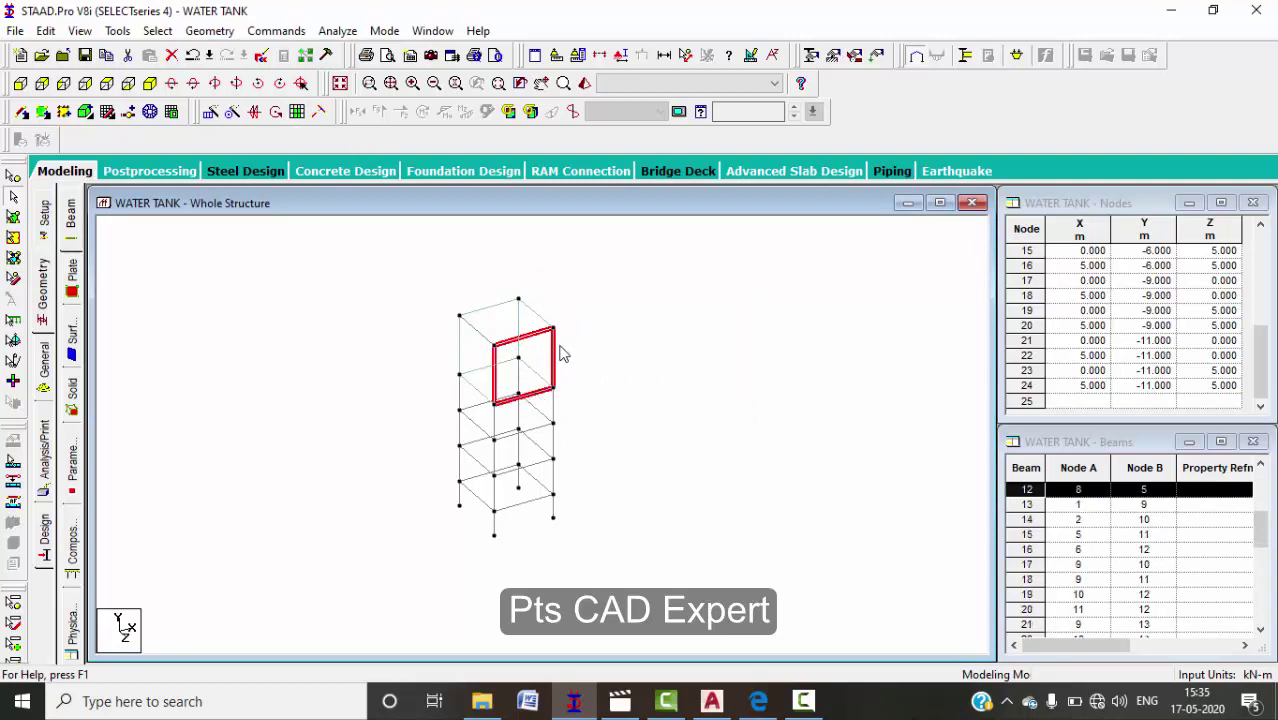
pyautogui.click(297, 111)
pyautogui.click(688, 388)
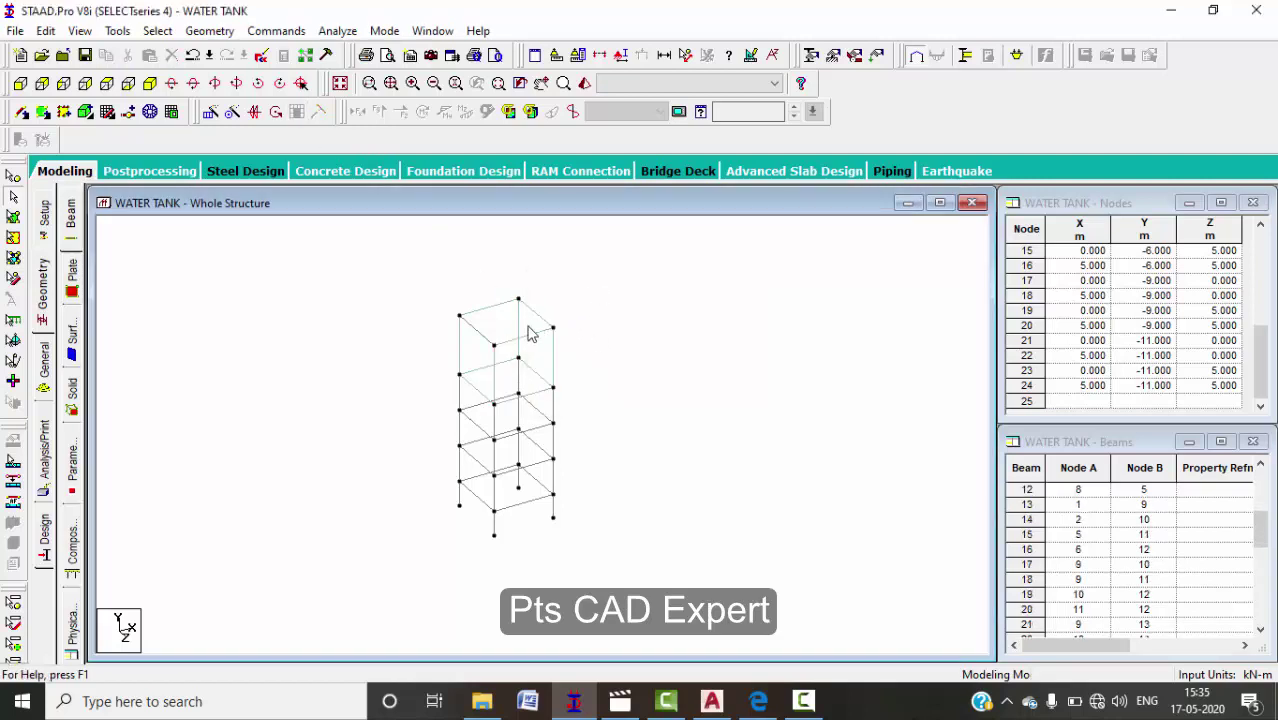
# - Fill the remaining tank side wall in the X = 0 plane with a plate, excluding the column below the tank
pyautogui.click(486, 340)
pyautogui.keyDown('ctrl'); pyautogui.click(460, 352); pyautogui.keyUp('ctrl')
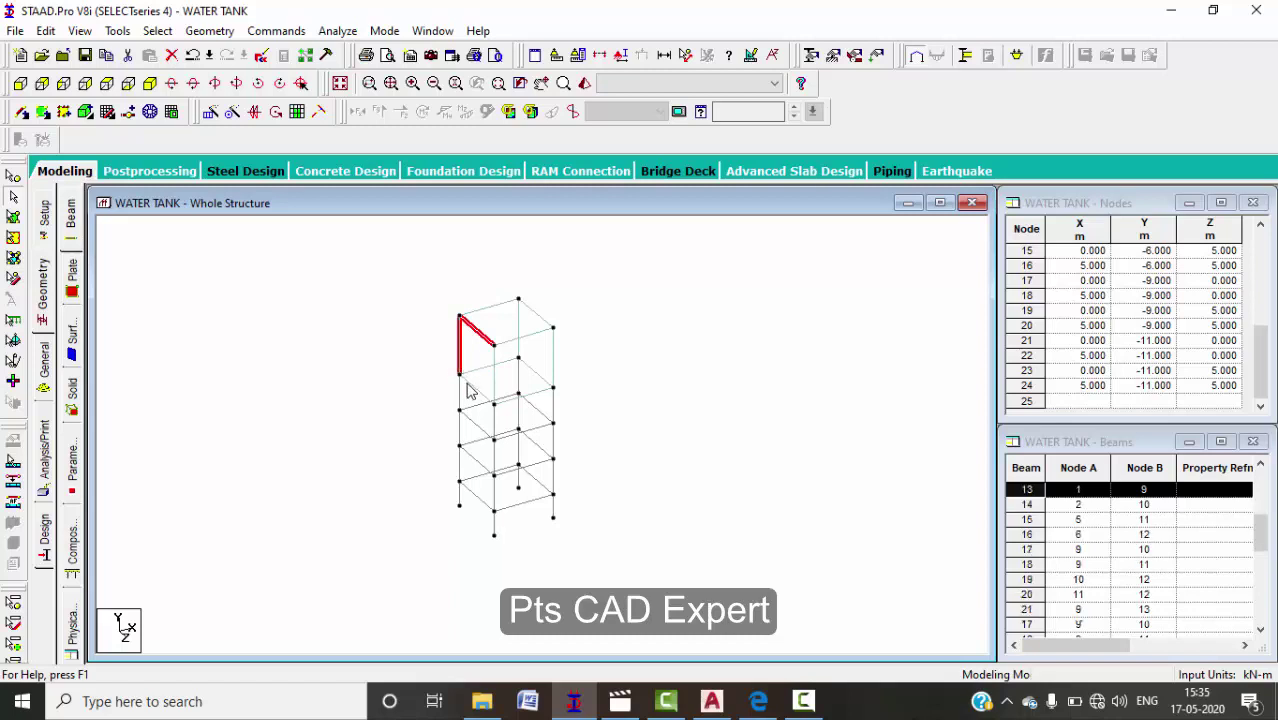
pyautogui.keyDown('ctrl'); pyautogui.click(490, 394); pyautogui.keyUp('ctrl')
pyautogui.keyDown('ctrl'); pyautogui.click(492, 377); pyautogui.keyUp('ctrl')
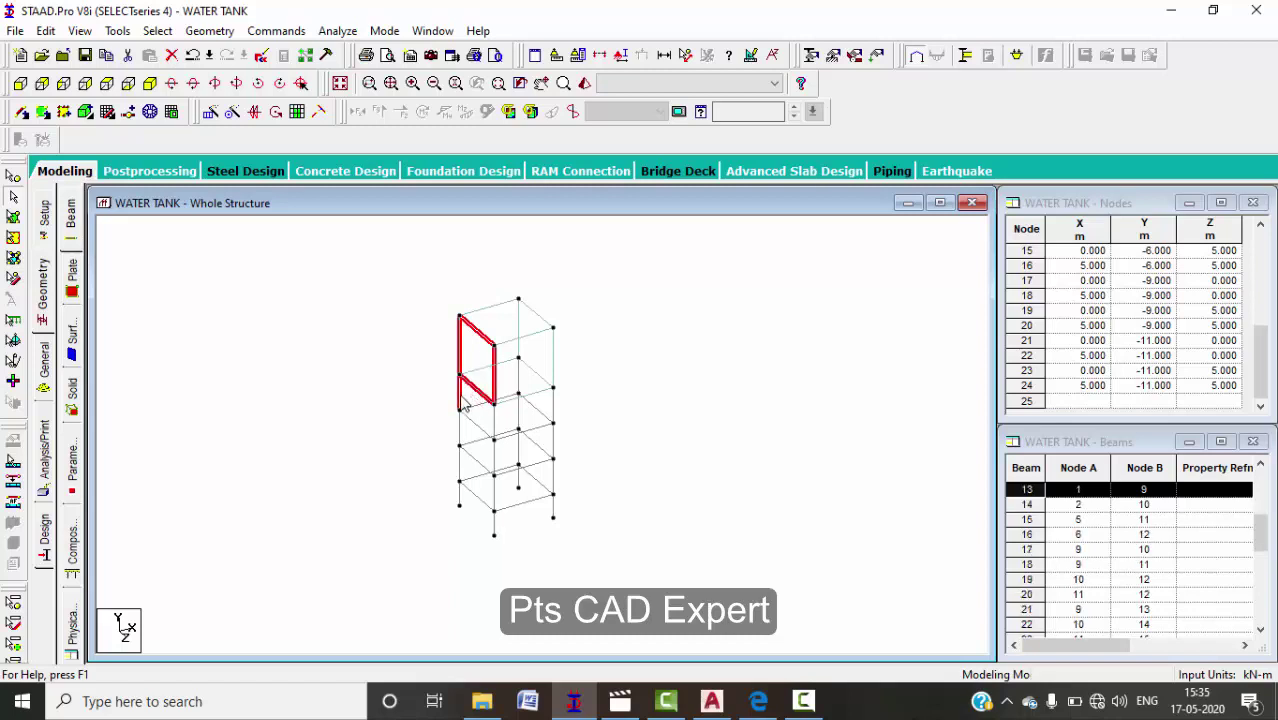
pyautogui.keyDown('ctrl'); pyautogui.click(460, 396); pyautogui.keyUp('ctrl')
pyautogui.click(300, 84)
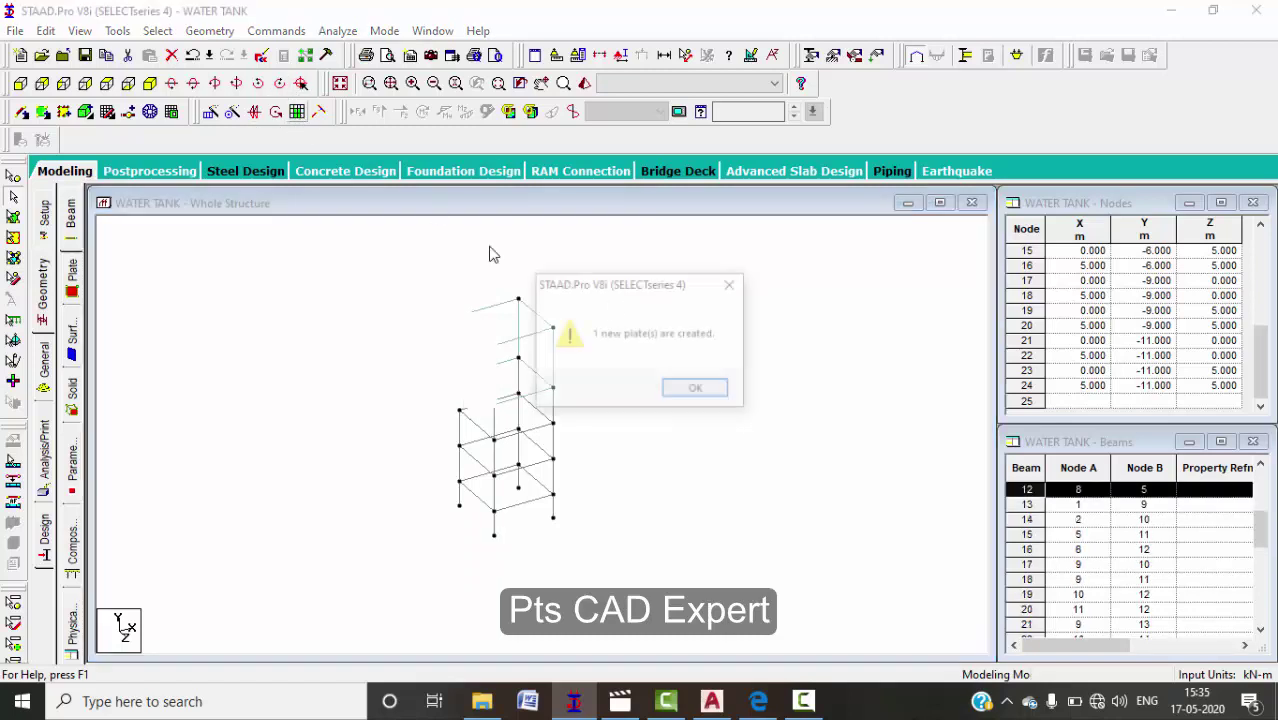
pyautogui.click(690, 389)
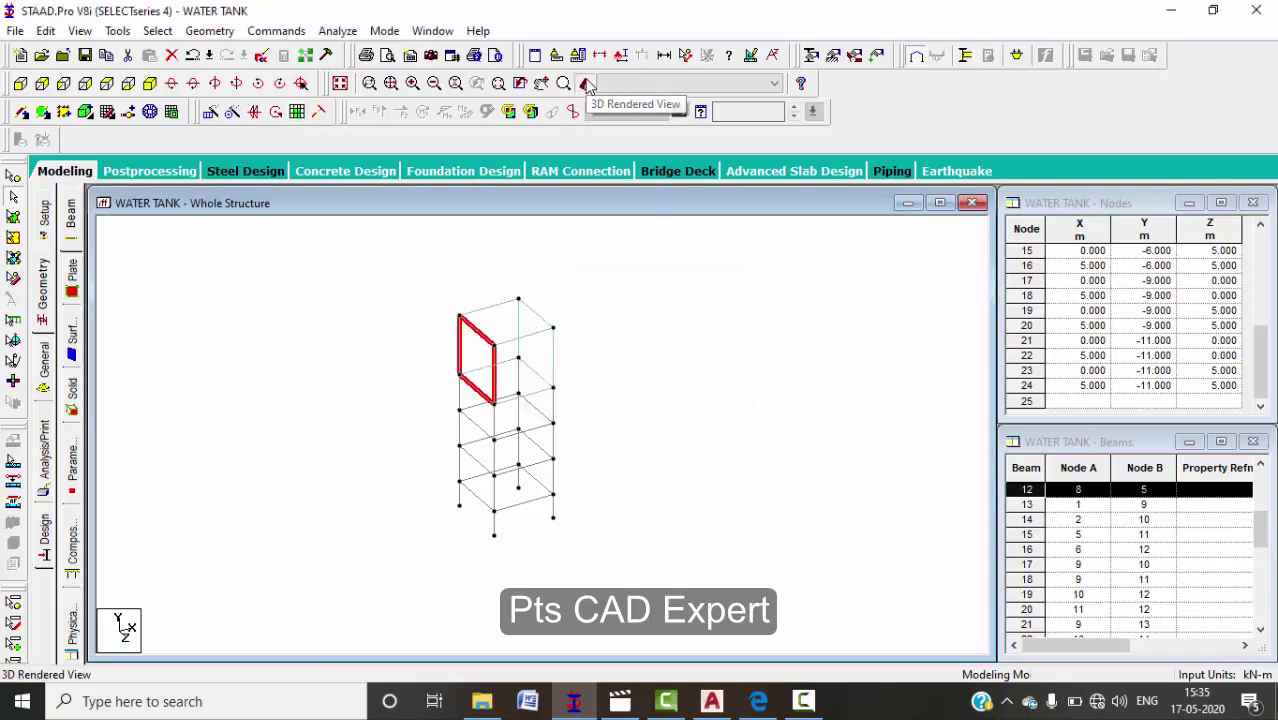
# - Clear the beam selection and inspect the tank's plates on the whole structure in a 3D rendered view
pyautogui.click(584, 83)
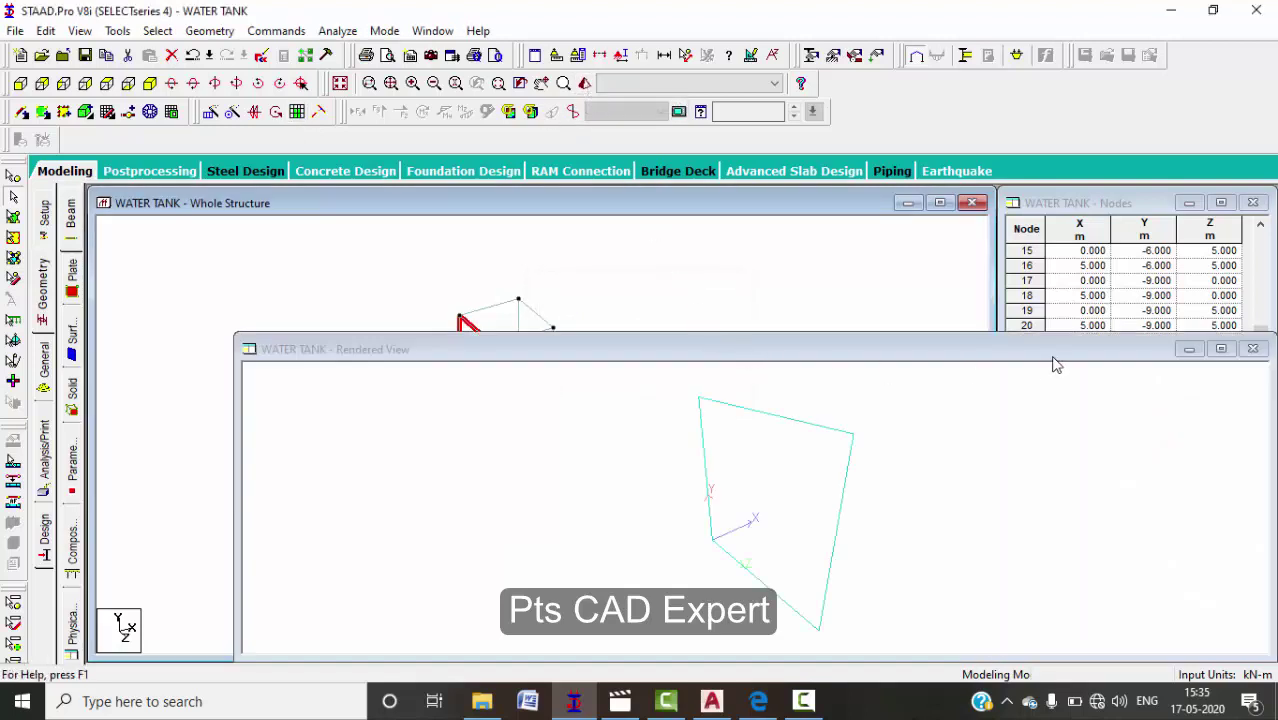
pyautogui.click(1253, 349)
pyautogui.click(700, 320)
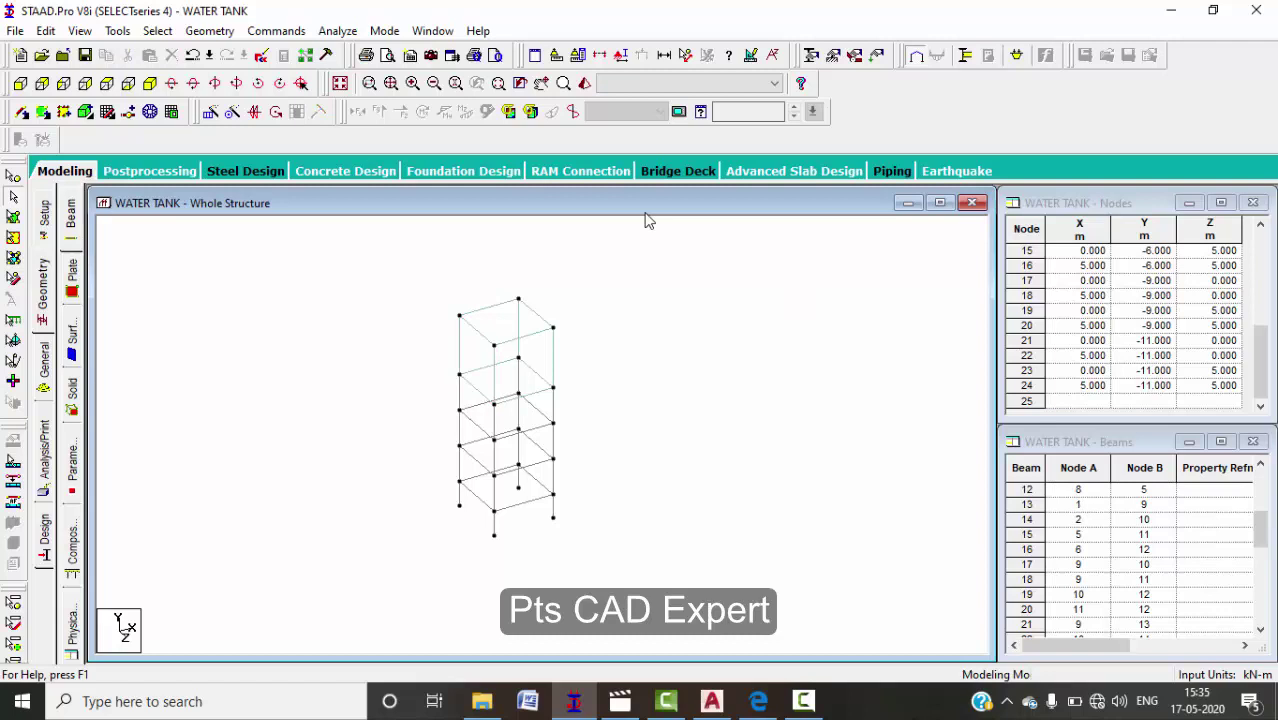
pyautogui.click(584, 83)
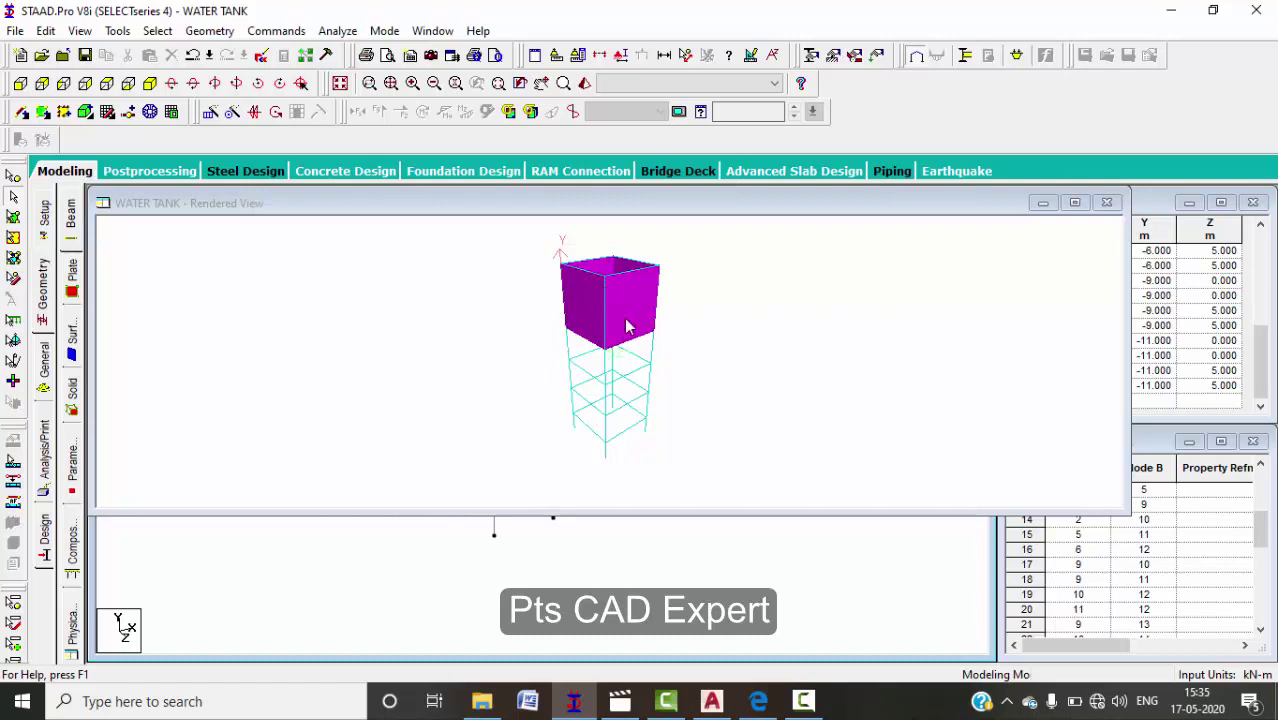
pyautogui.click(1106, 202)
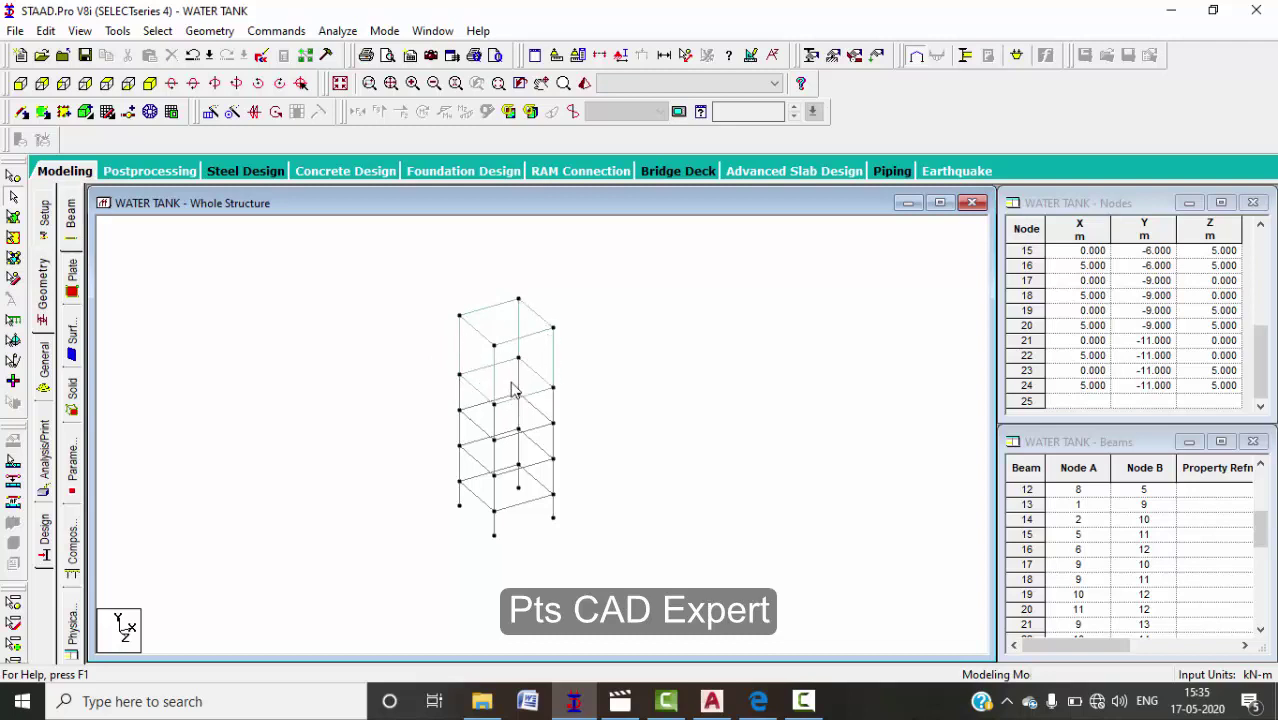
# - Delete the tank's four top beams and four corner columns above the floor, keeping the wall plates
pyautogui.click(20, 83)
pyautogui.moveTo(427, 274); pyautogui.dragTo(558, 375)
pyautogui.click(150, 84)
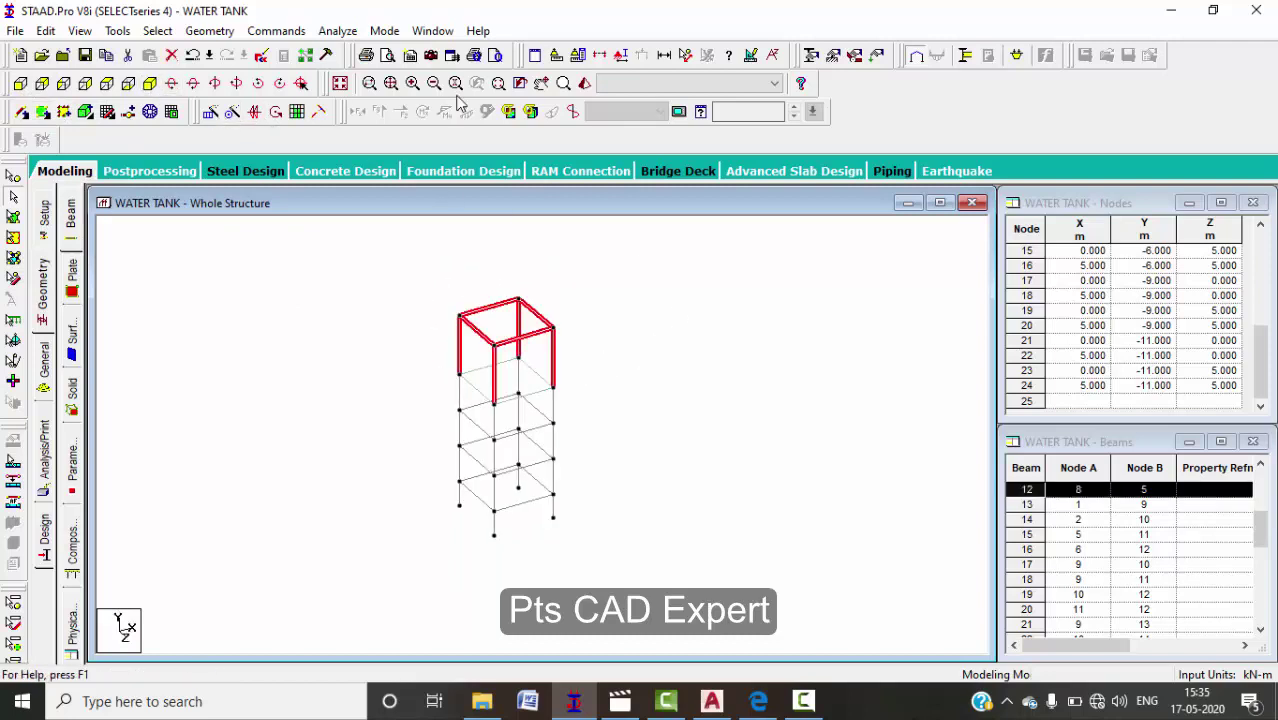
pyautogui.press('Delete')
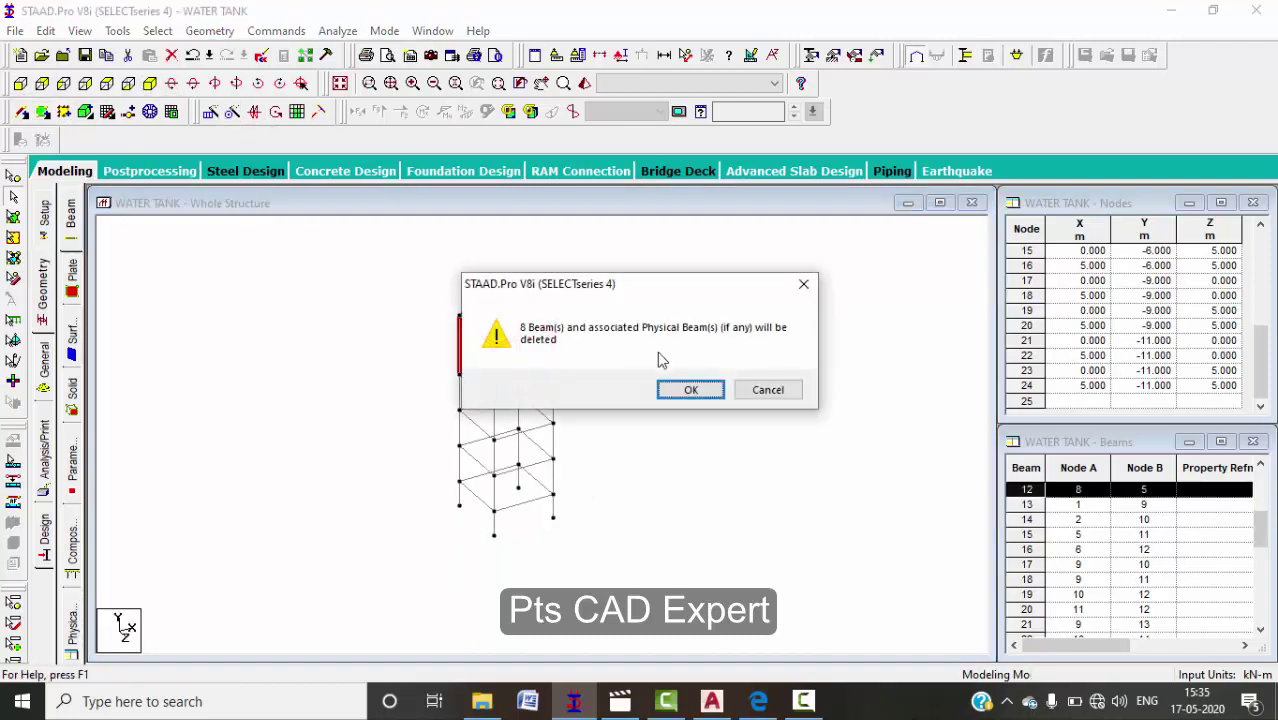
pyautogui.click(688, 389)
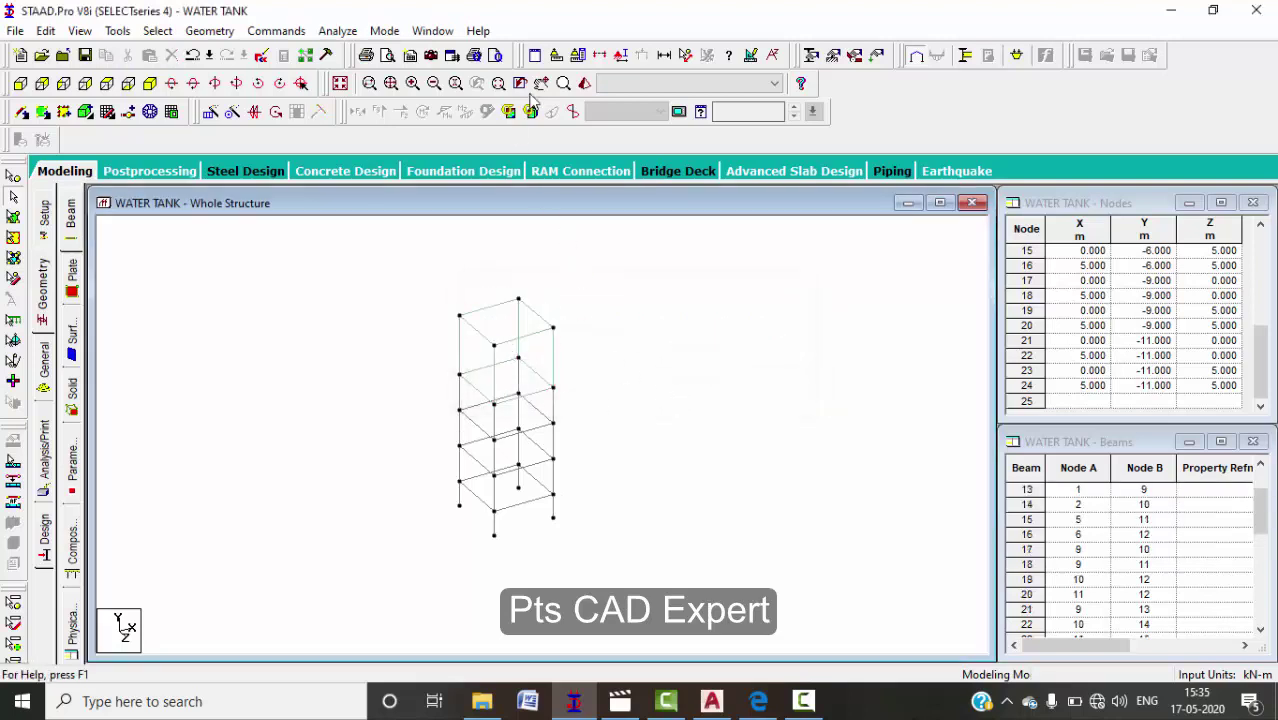
# - Inspect the plate tank and its supporting frame in a 3D rendered view, and return to the whole structure
pyautogui.click(584, 83)
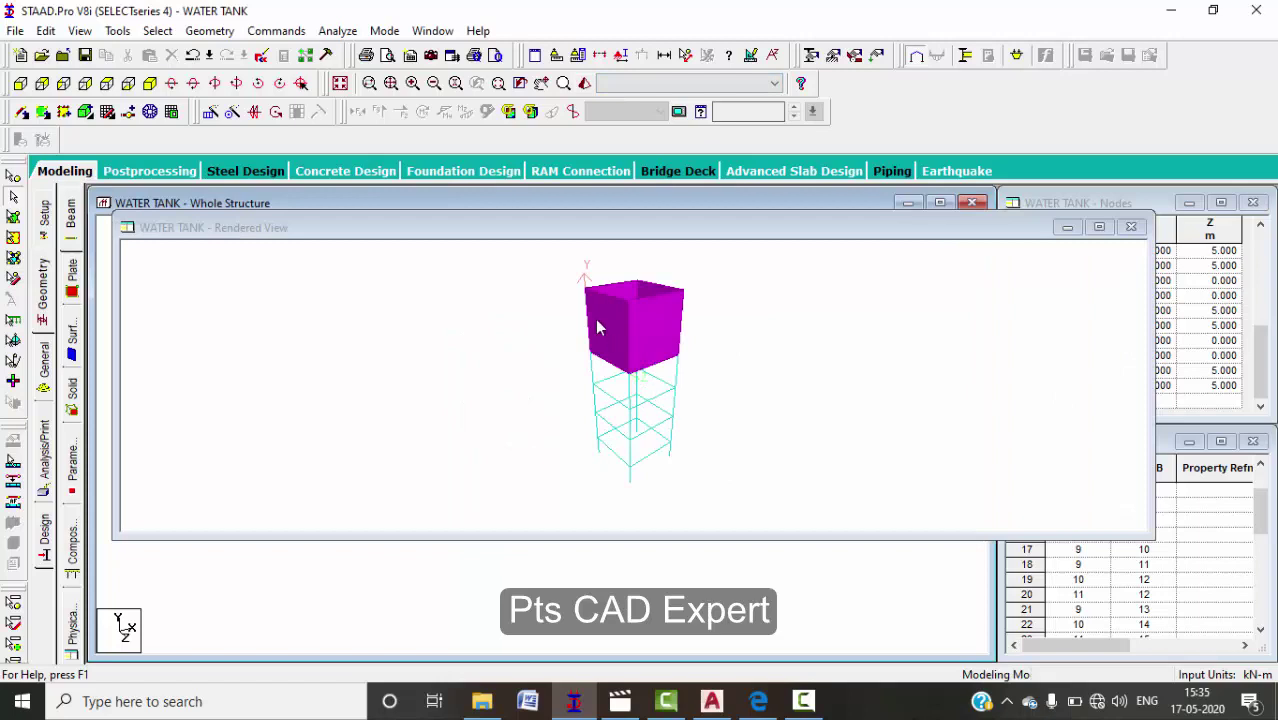
pyautogui.click(1131, 227)
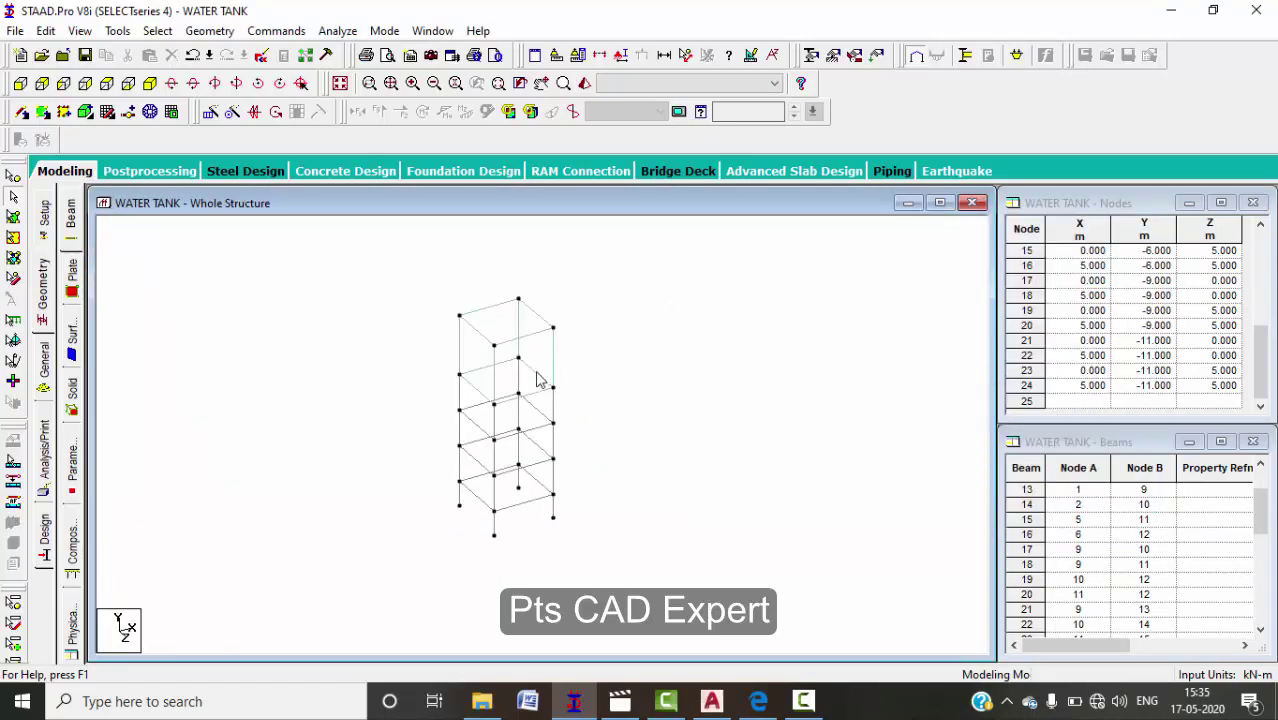
pyautogui.scroll(4, 472, 340)
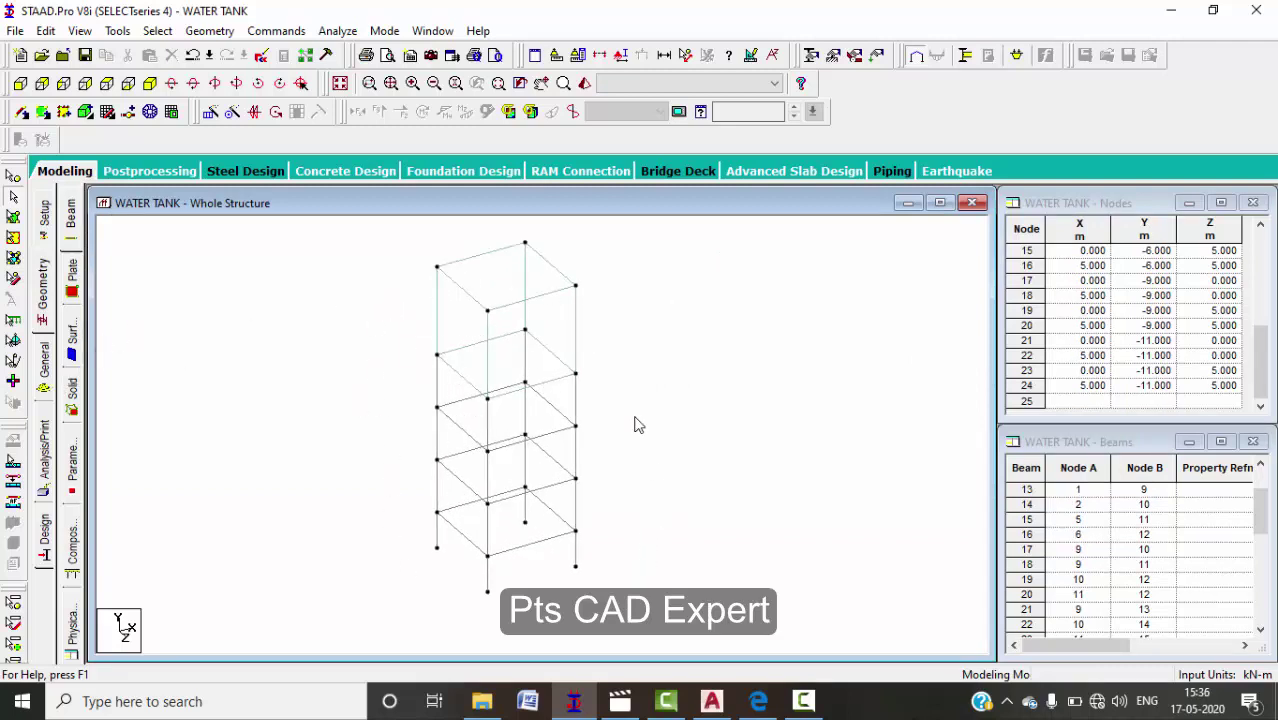
# - Define a rectangular concrete section with YD 0.35 m and ZD 0.35 m
pyautogui.click(44, 368)
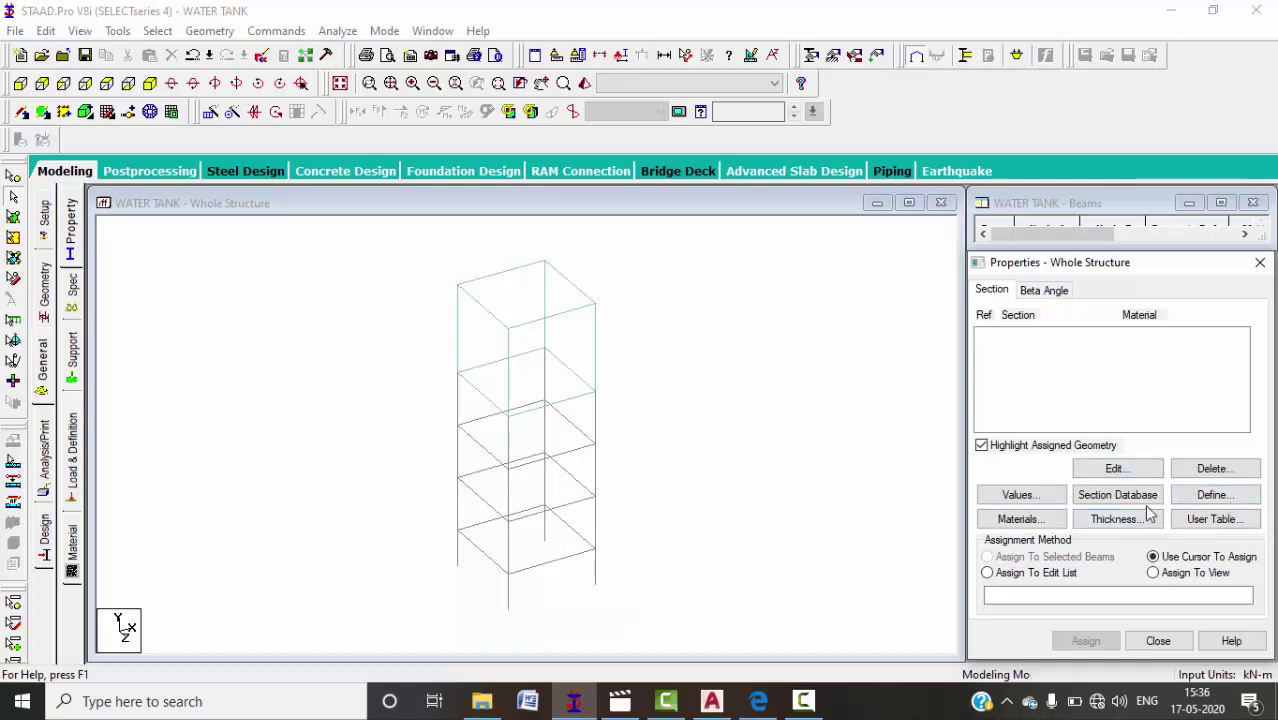
pyautogui.click(1215, 496)
pyautogui.click(373, 203)
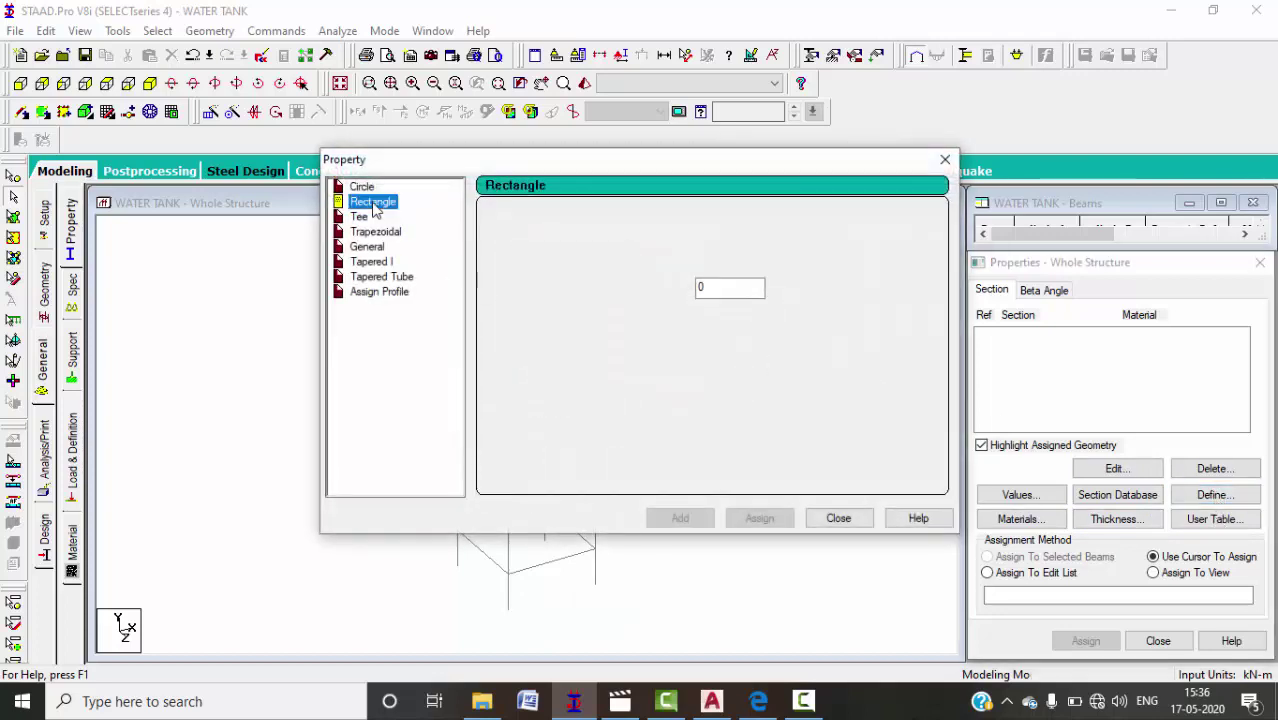
pyautogui.press('Tab')
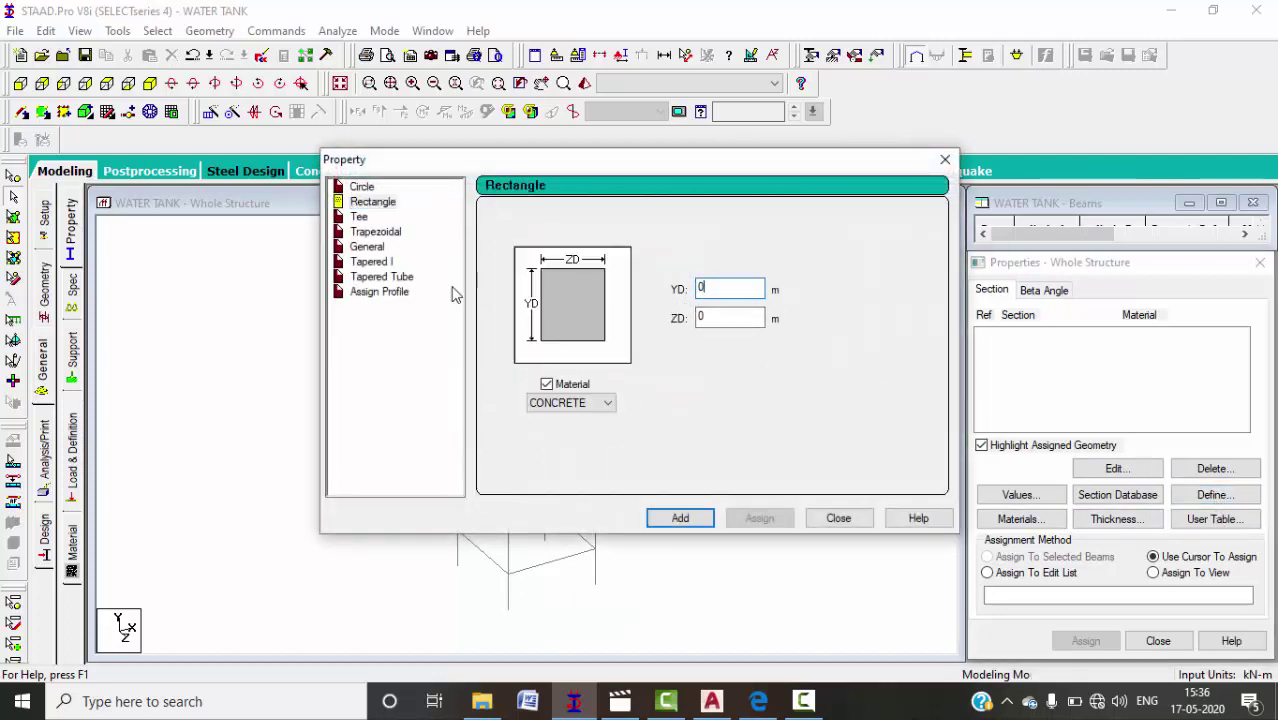
pyautogui.write('0.35')
pyautogui.click(724, 316)
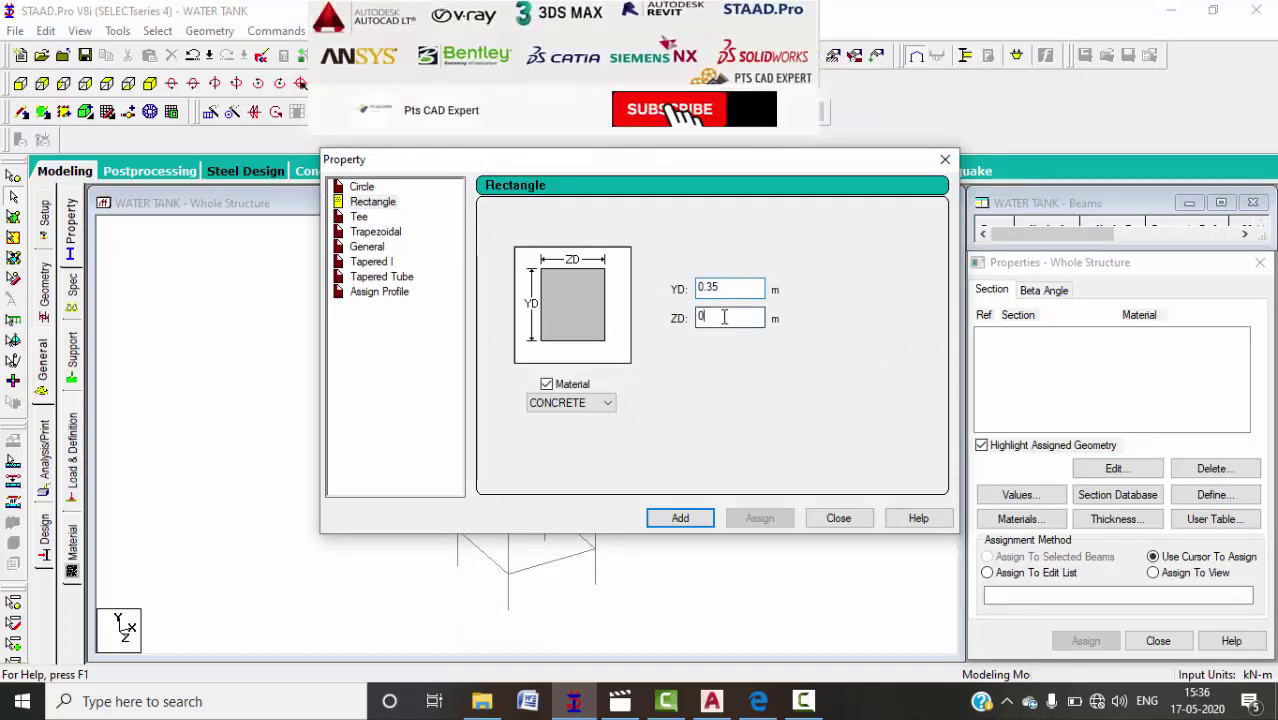
pyautogui.write('.35')
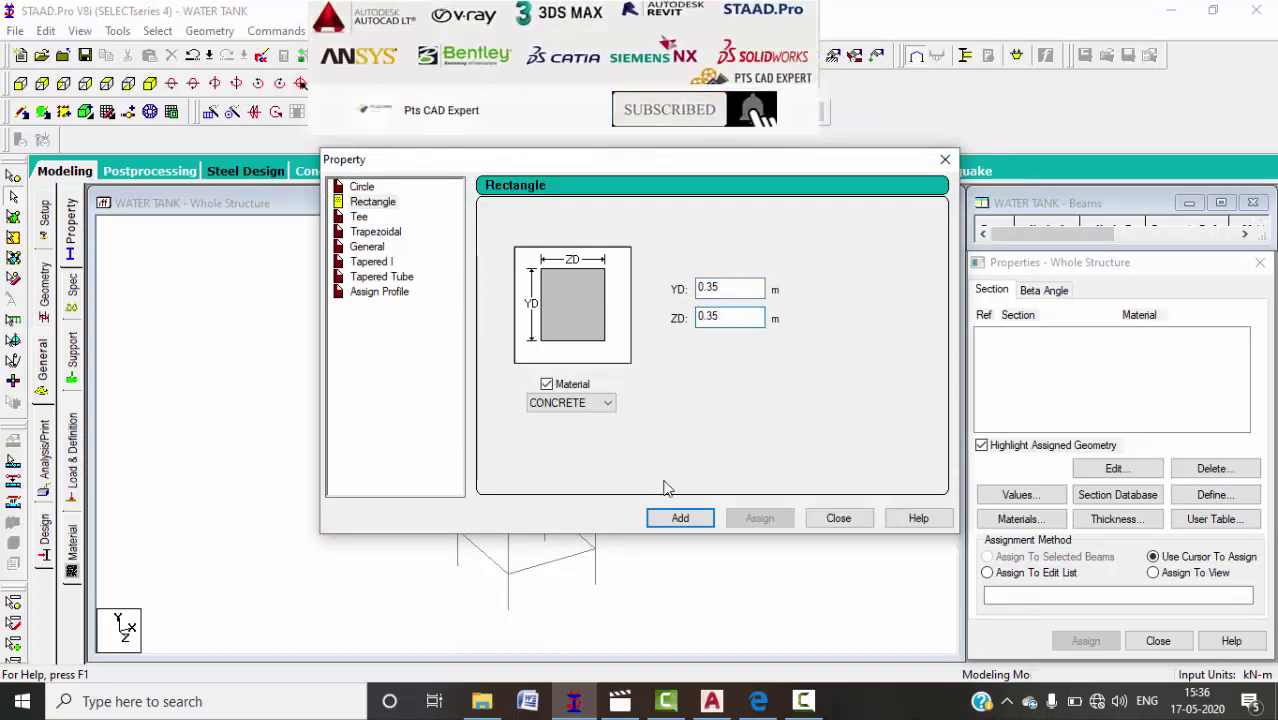
pyautogui.click(679, 518)
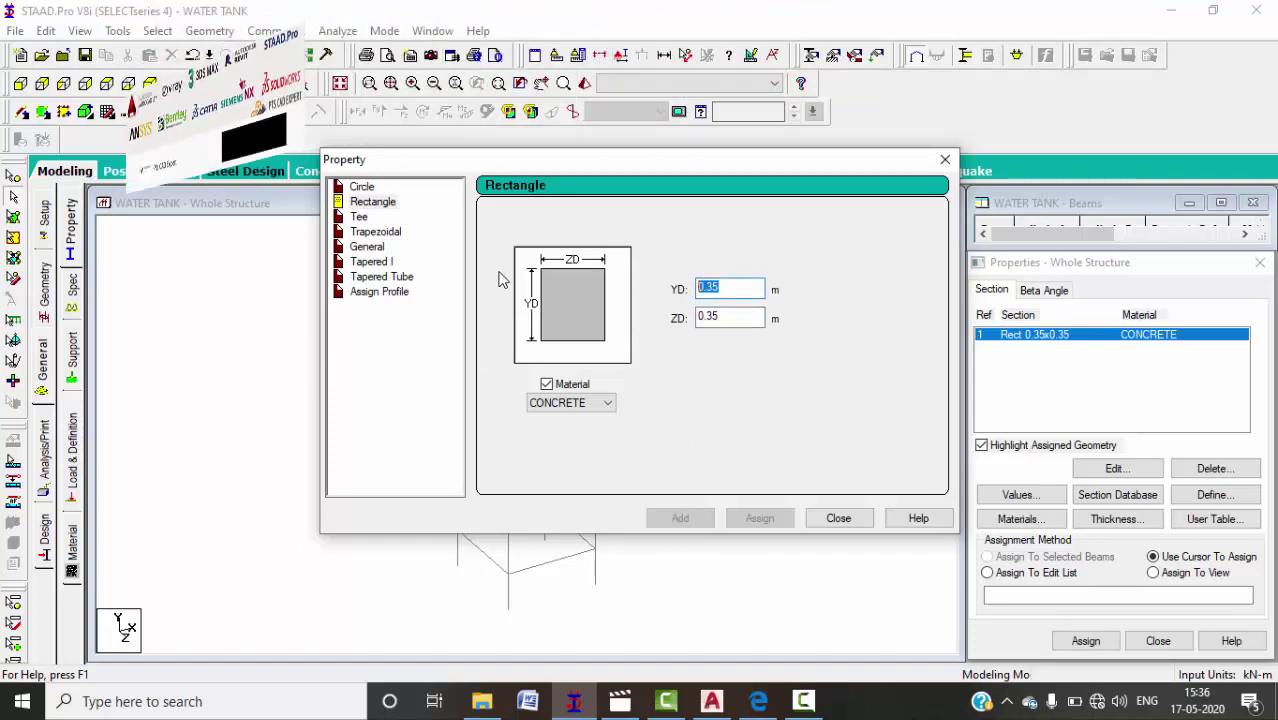
# - Add a second rectangular concrete section with YD 0.3 m and ZD 0.3 m
pyautogui.write('0.3')
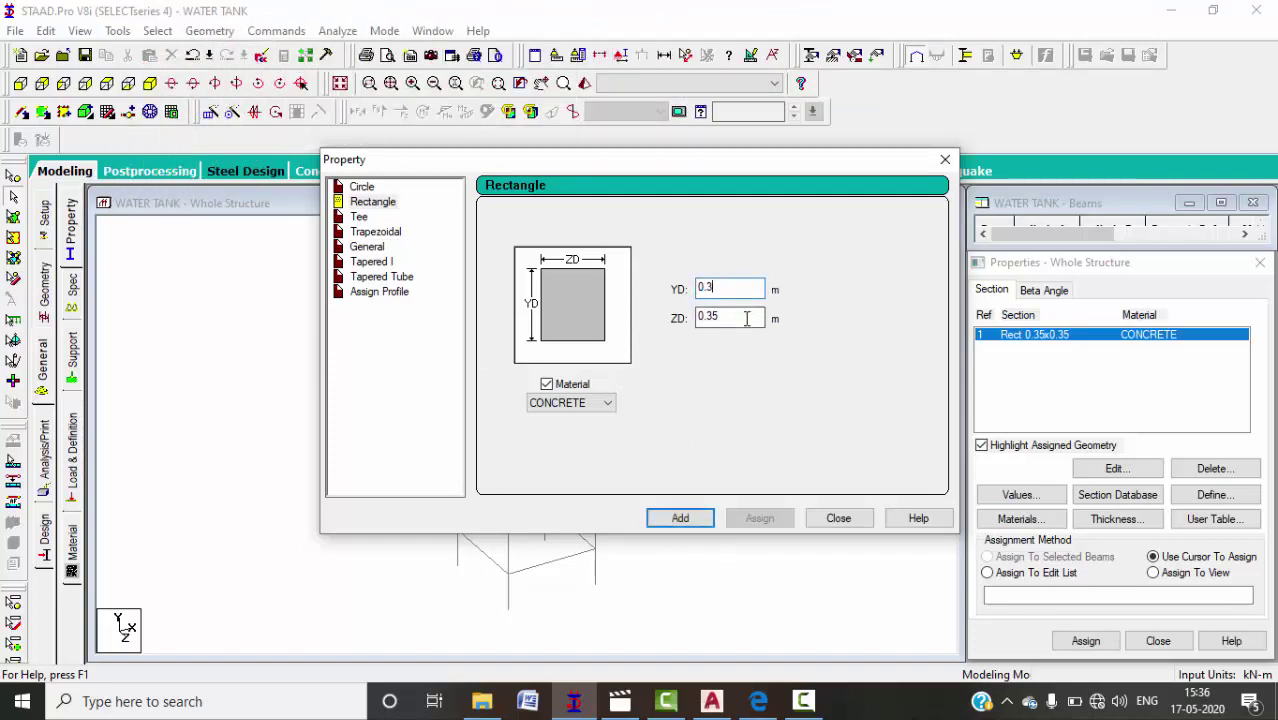
pyautogui.press('Tab')
pyautogui.write('0.3')
pyautogui.click(682, 518)
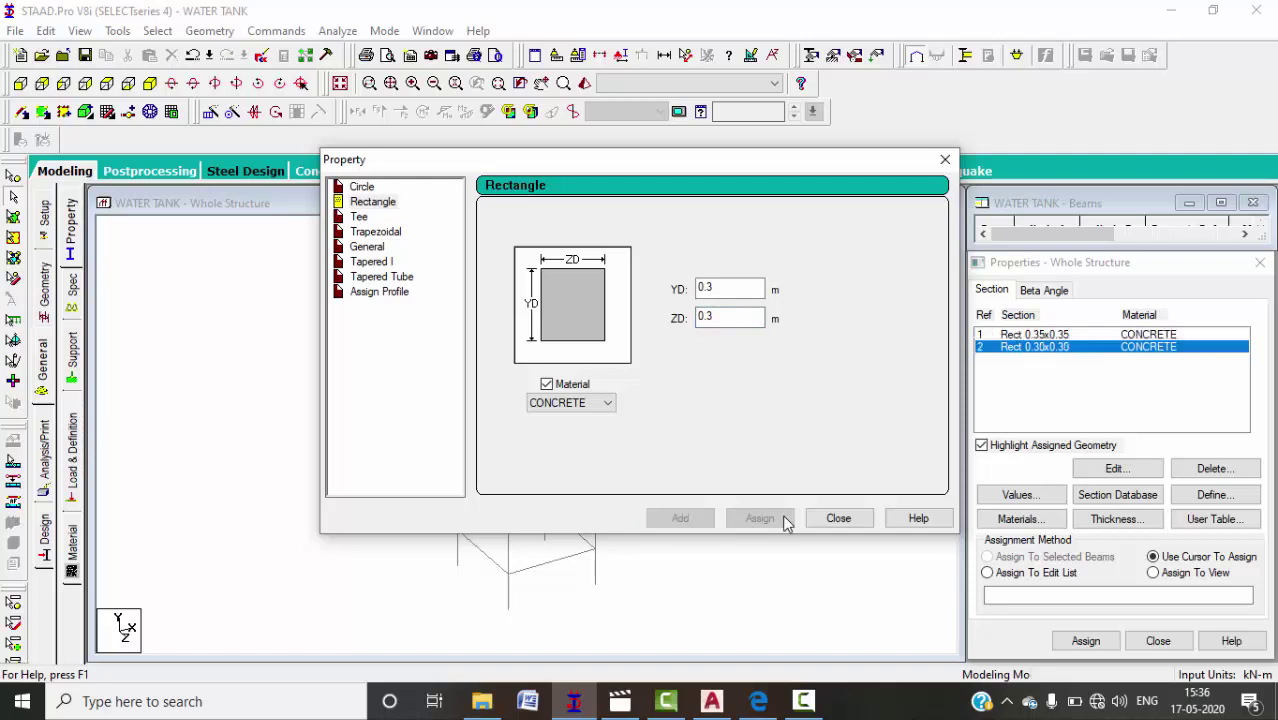
pyautogui.click(838, 518)
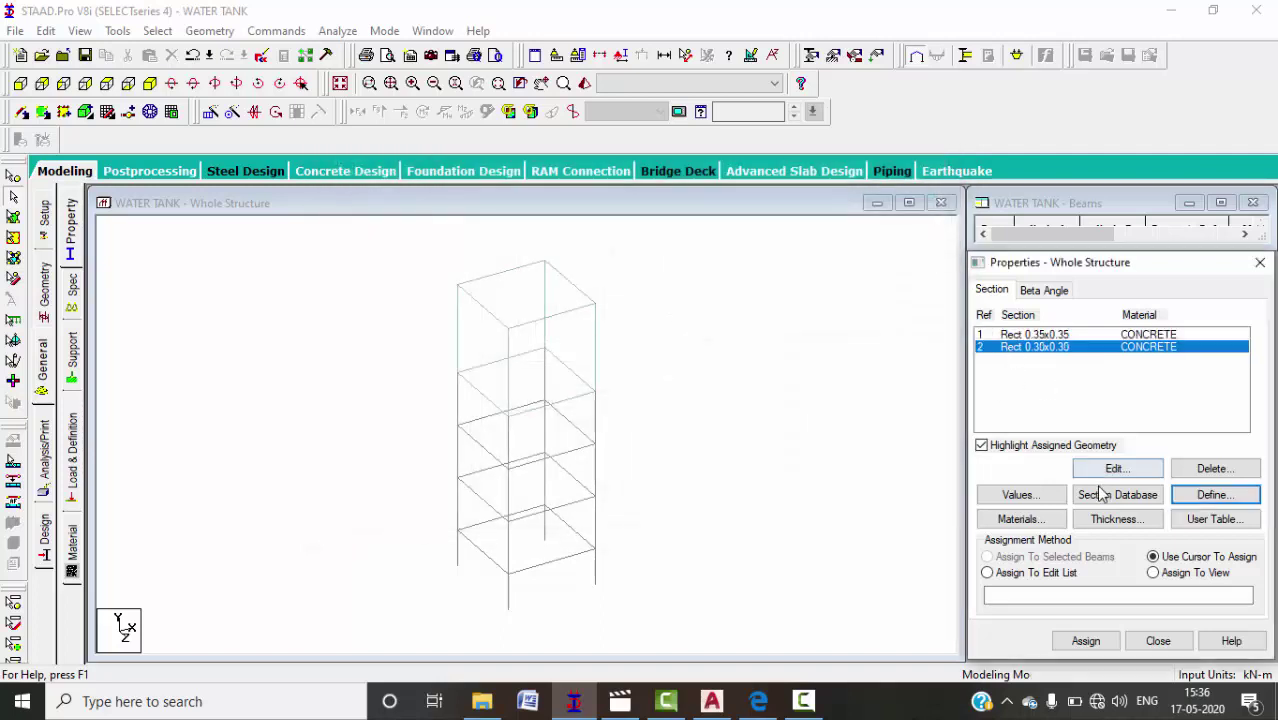
# - Define a concrete plate element thickness of 0.2 m
pyautogui.click(1110, 519)
pyautogui.click(489, 202)
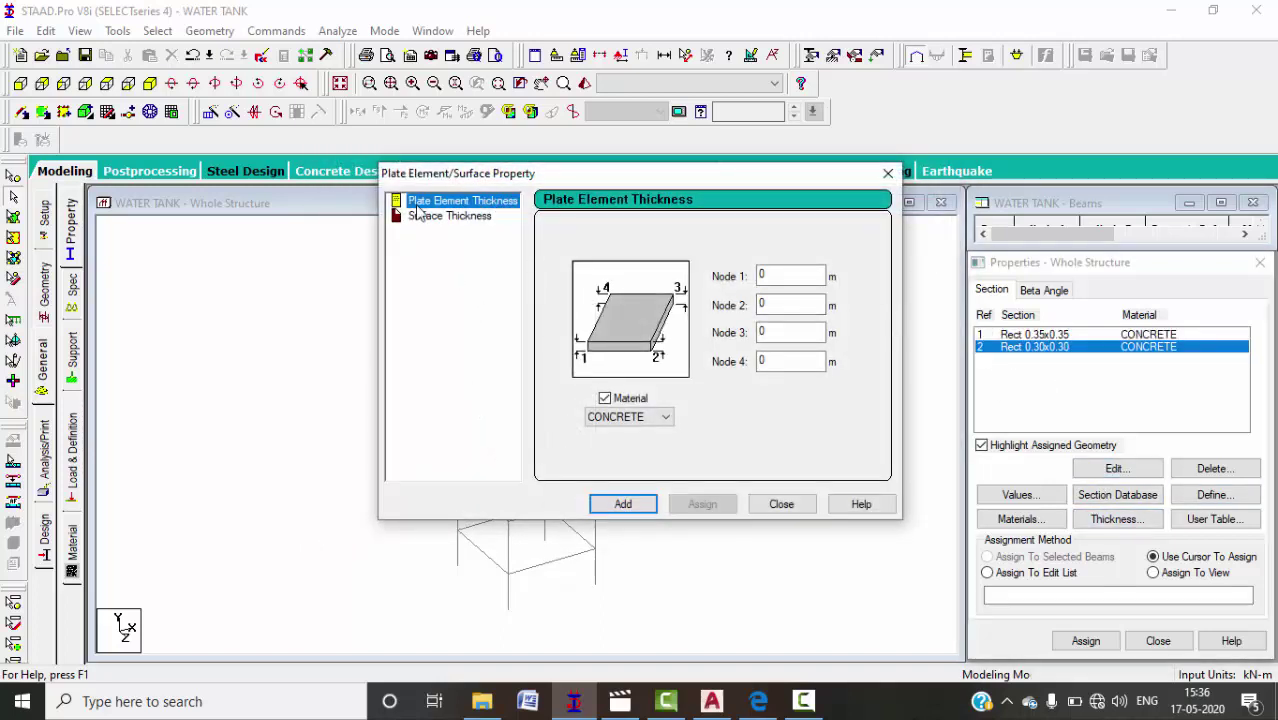
pyautogui.doubleClick(790, 275)
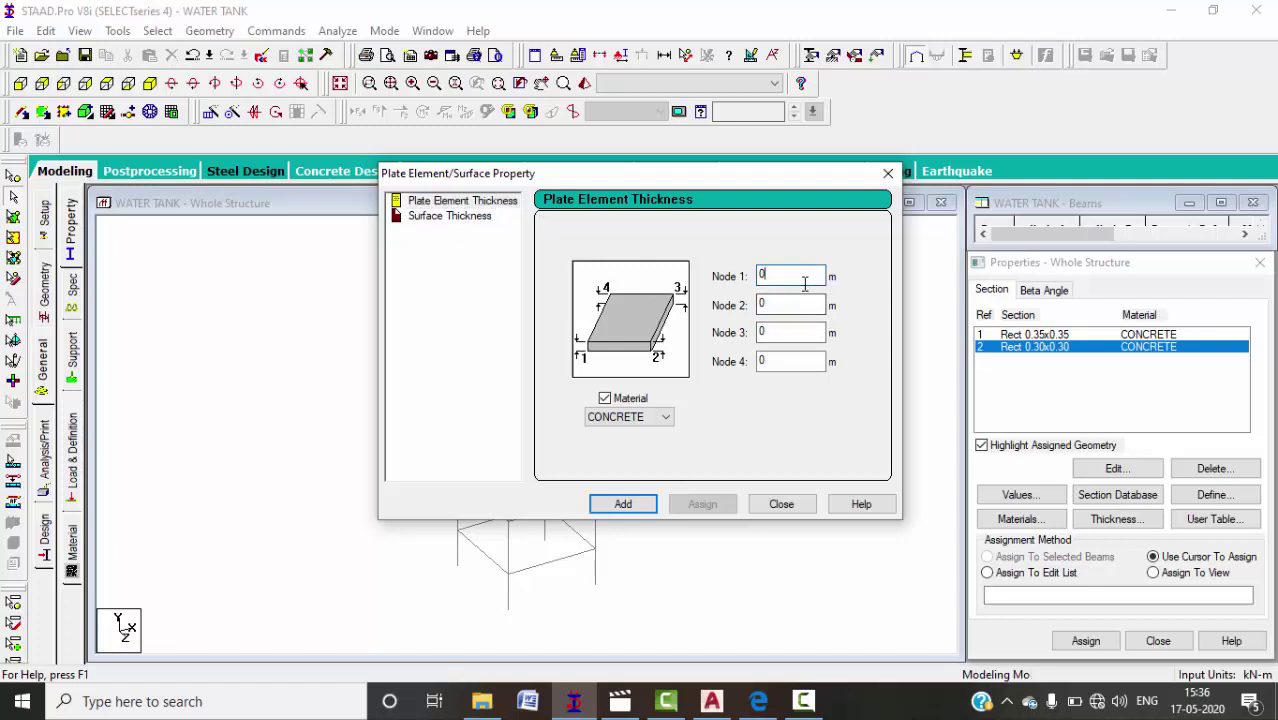
pyautogui.write('0.2')
pyautogui.click(622, 504)
pyautogui.click(781, 504)
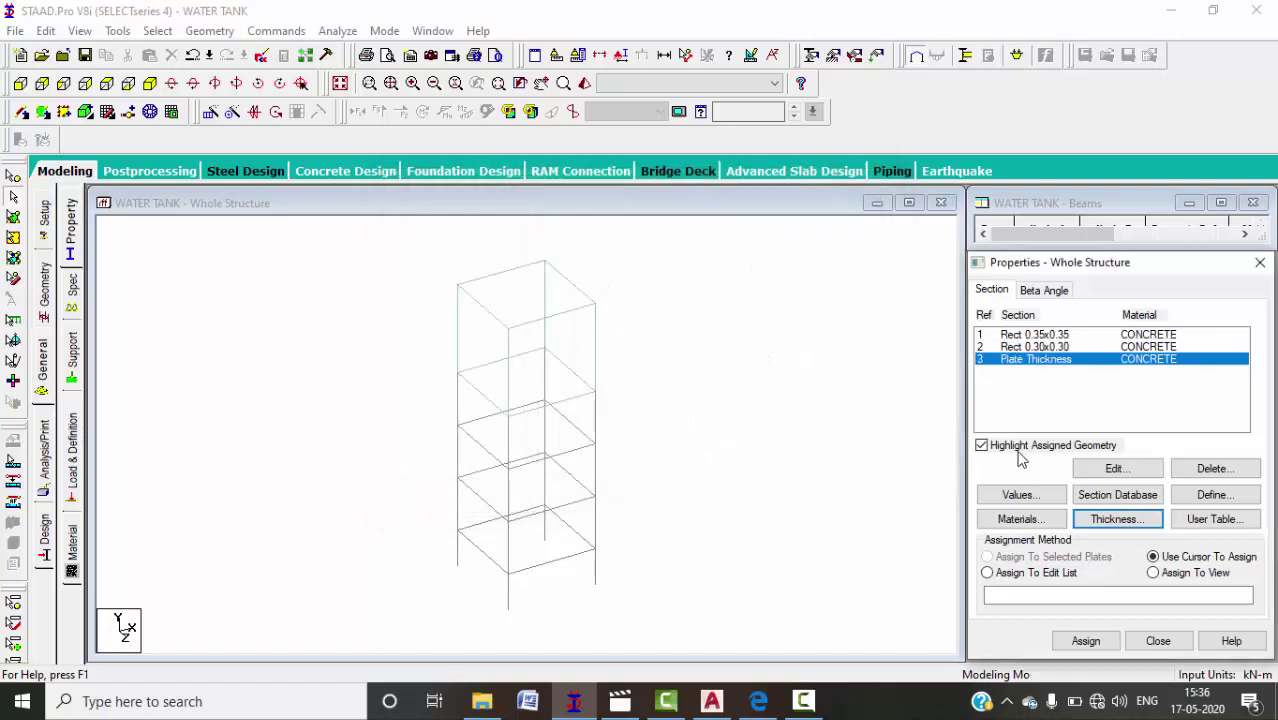
# - Assign the Rect 0.35x0.35 section to all columns, selected as the beams parallel to Y
pyautogui.click(1050, 336)
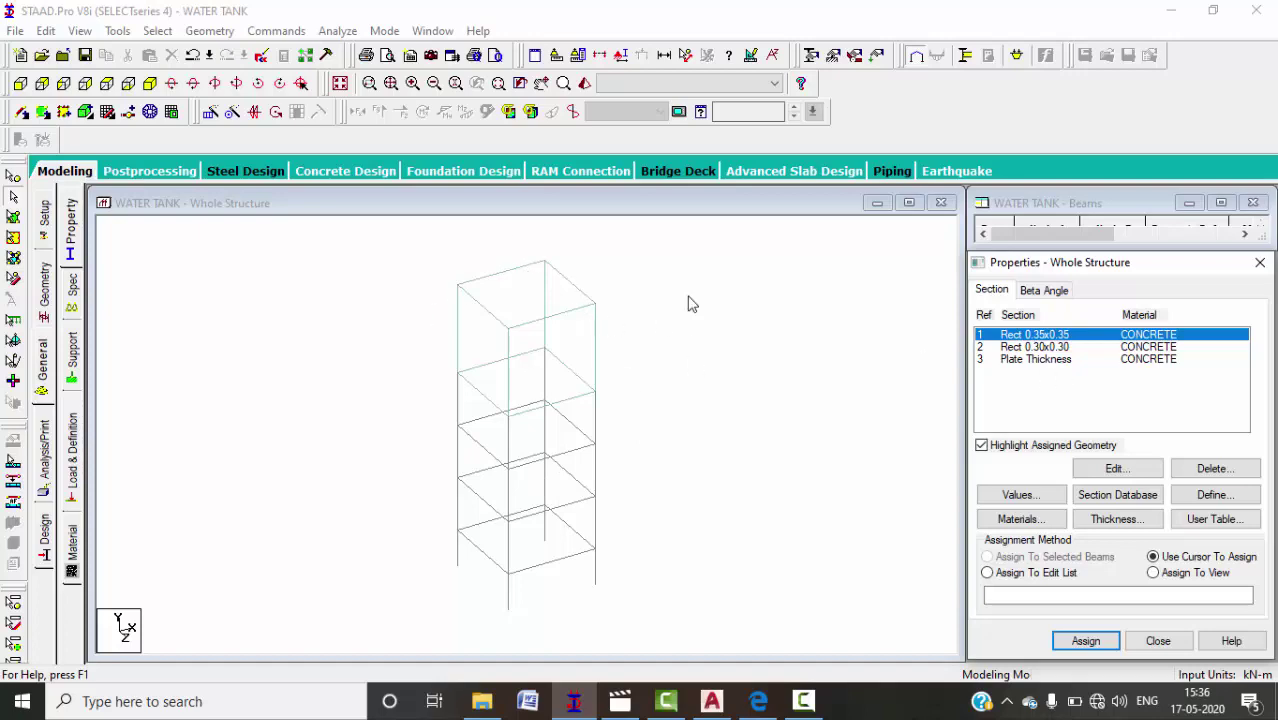
pyautogui.click(158, 31)
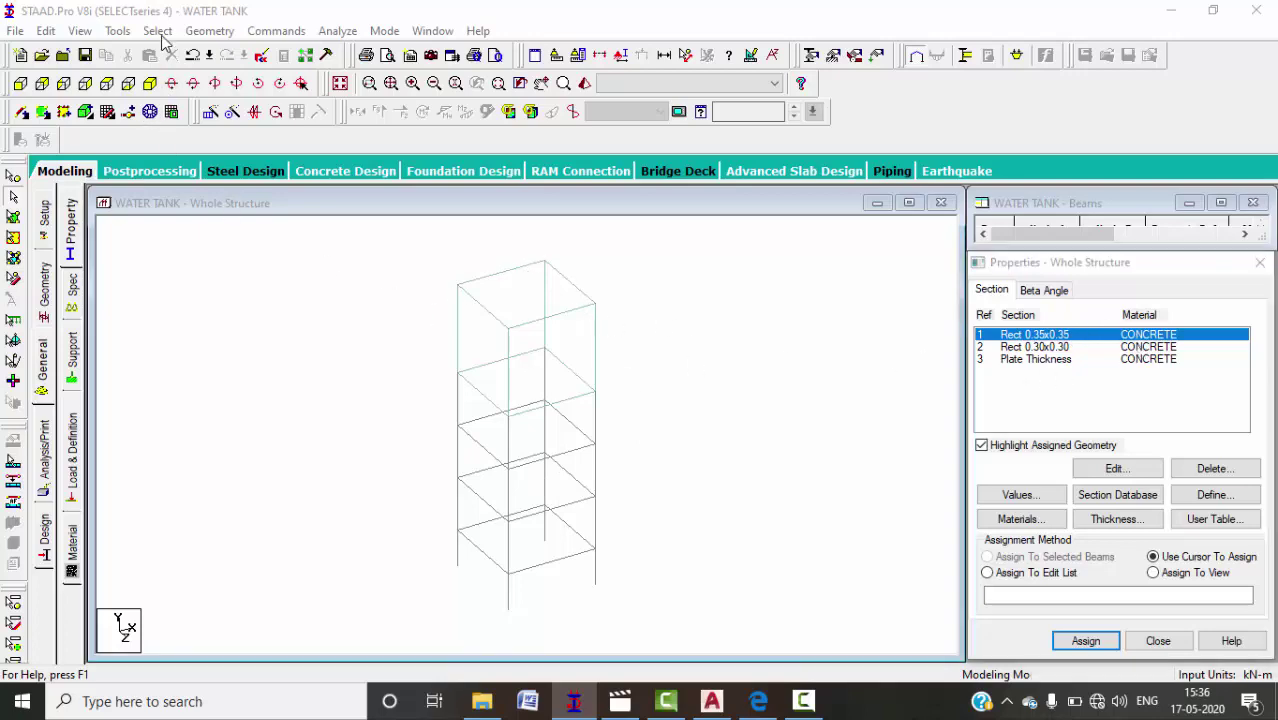
pyautogui.moveTo(290, 373)
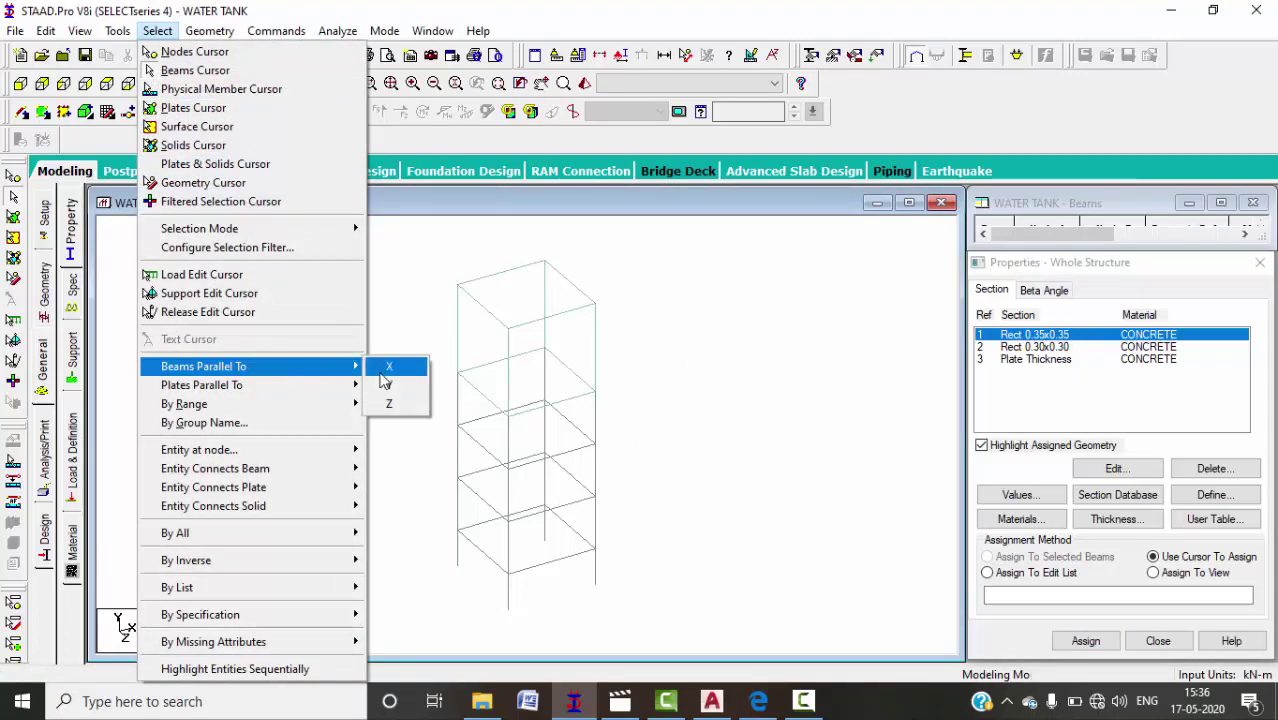
pyautogui.click(388, 385)
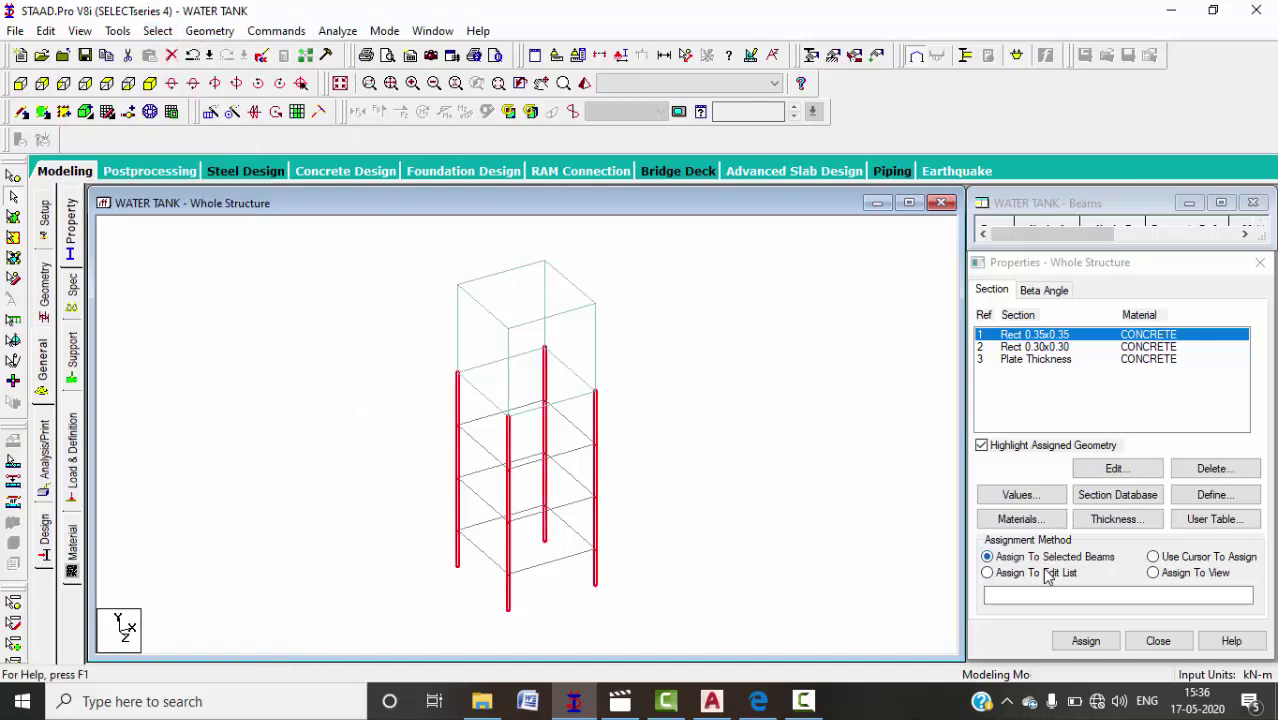
pyautogui.click(1086, 641)
pyautogui.click(1149, 506)
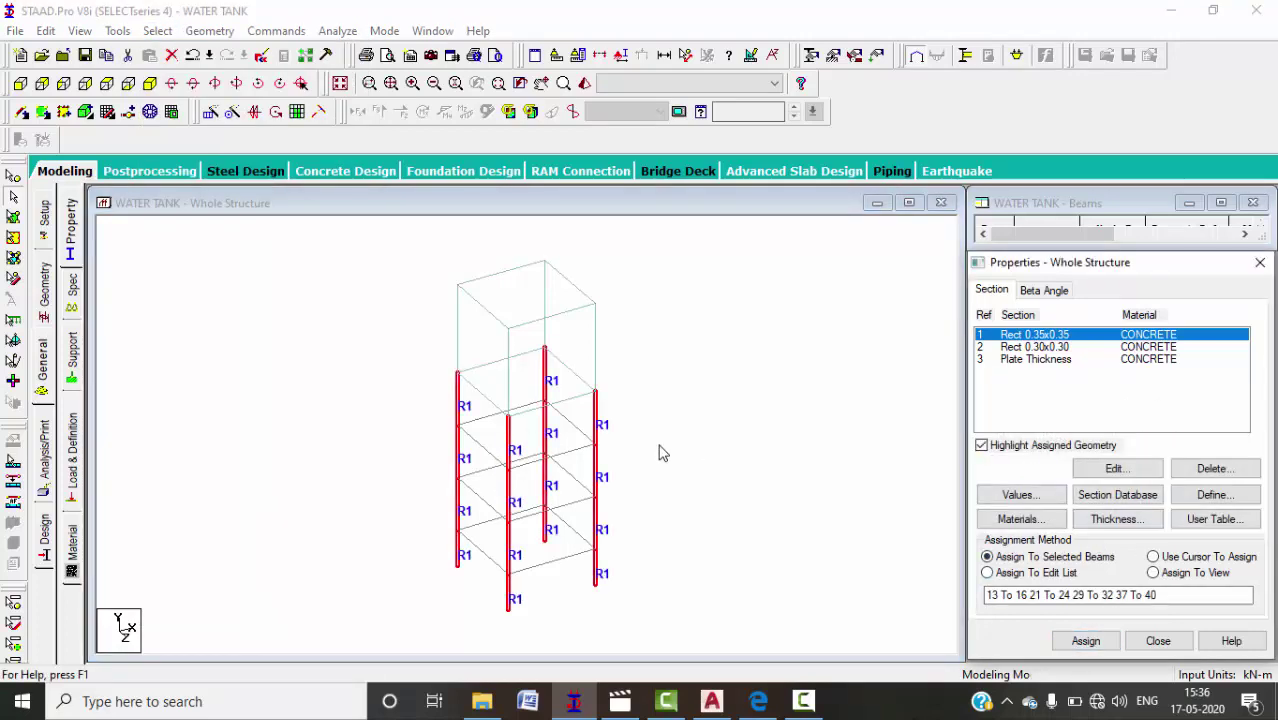
# - Assign the Rect 0.30x0.30 section to all horizontal beams parallel to X and Z, and clear the selection
pyautogui.click(1012, 347)
pyautogui.click(718, 373)
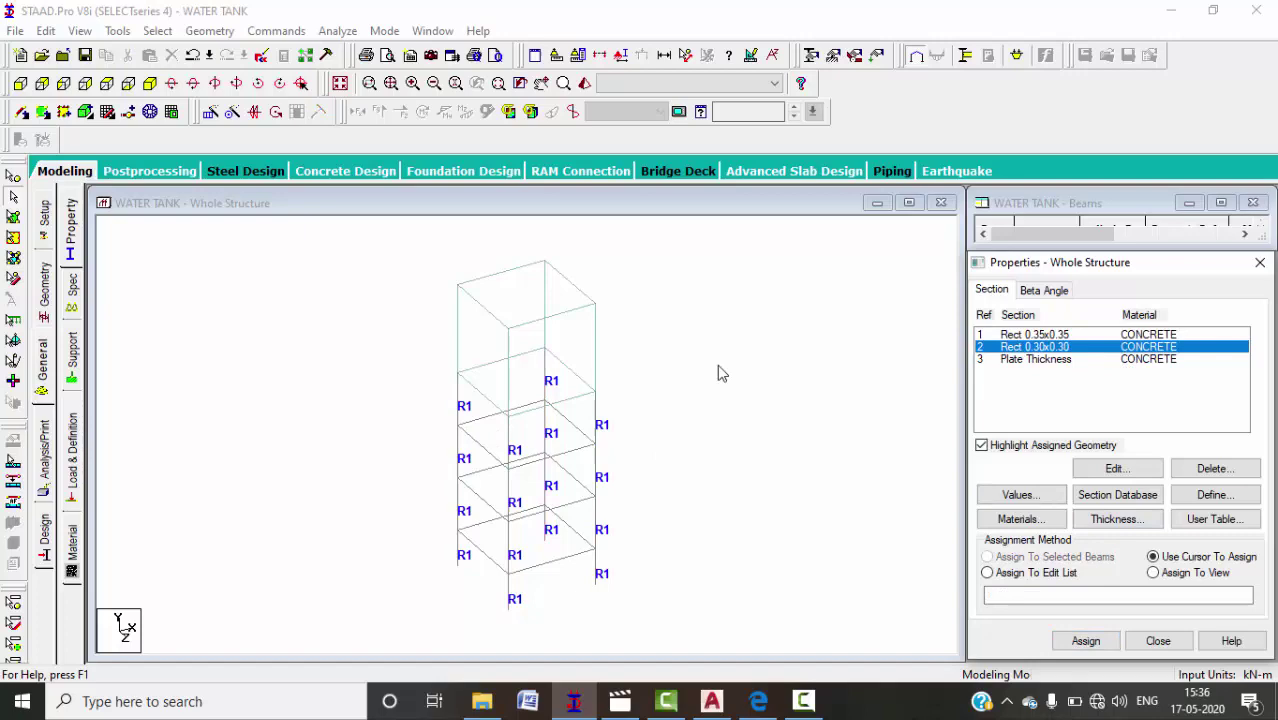
pyautogui.click(157, 31)
pyautogui.click(392, 368)
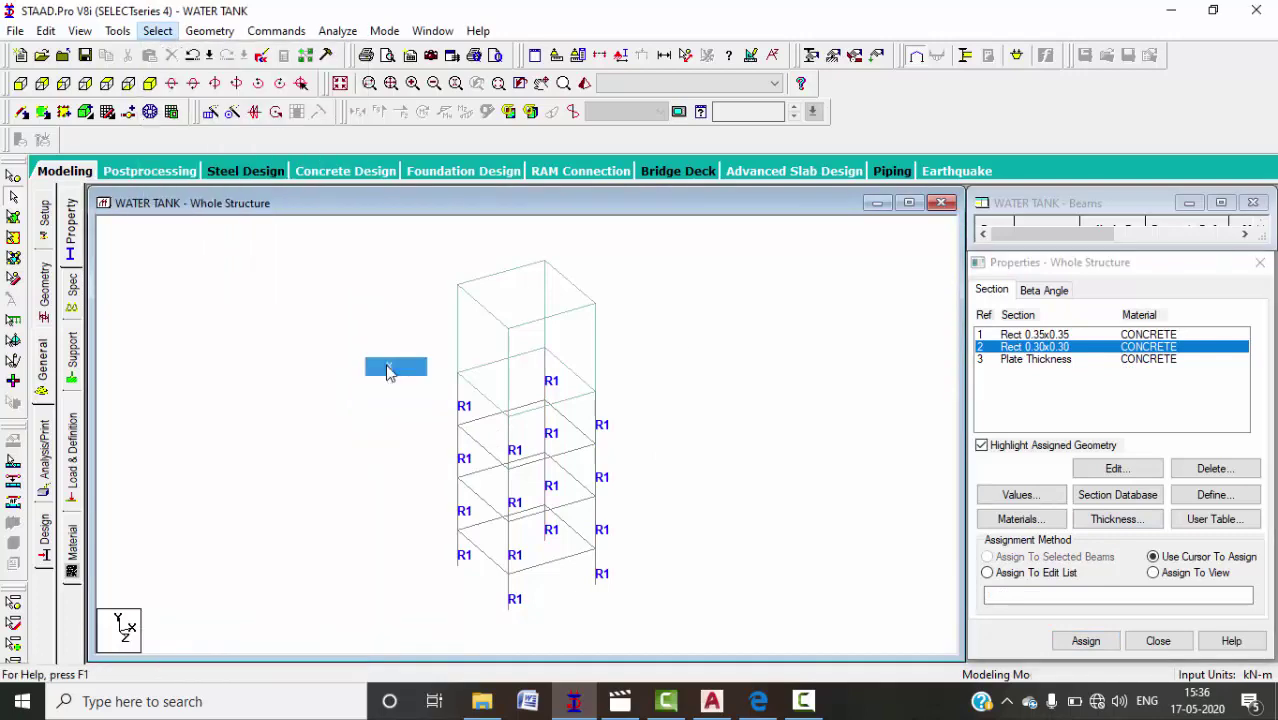
pyautogui.click(157, 31)
pyautogui.moveTo(340, 370)
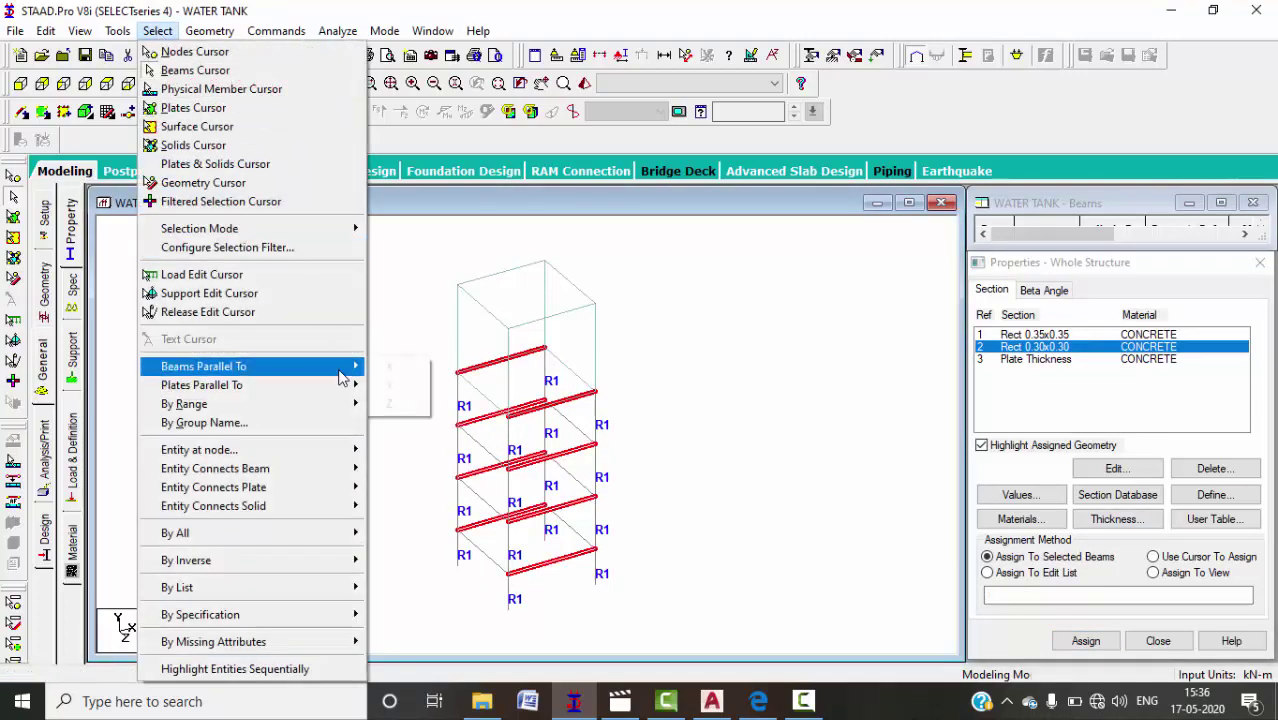
pyautogui.click(390, 403)
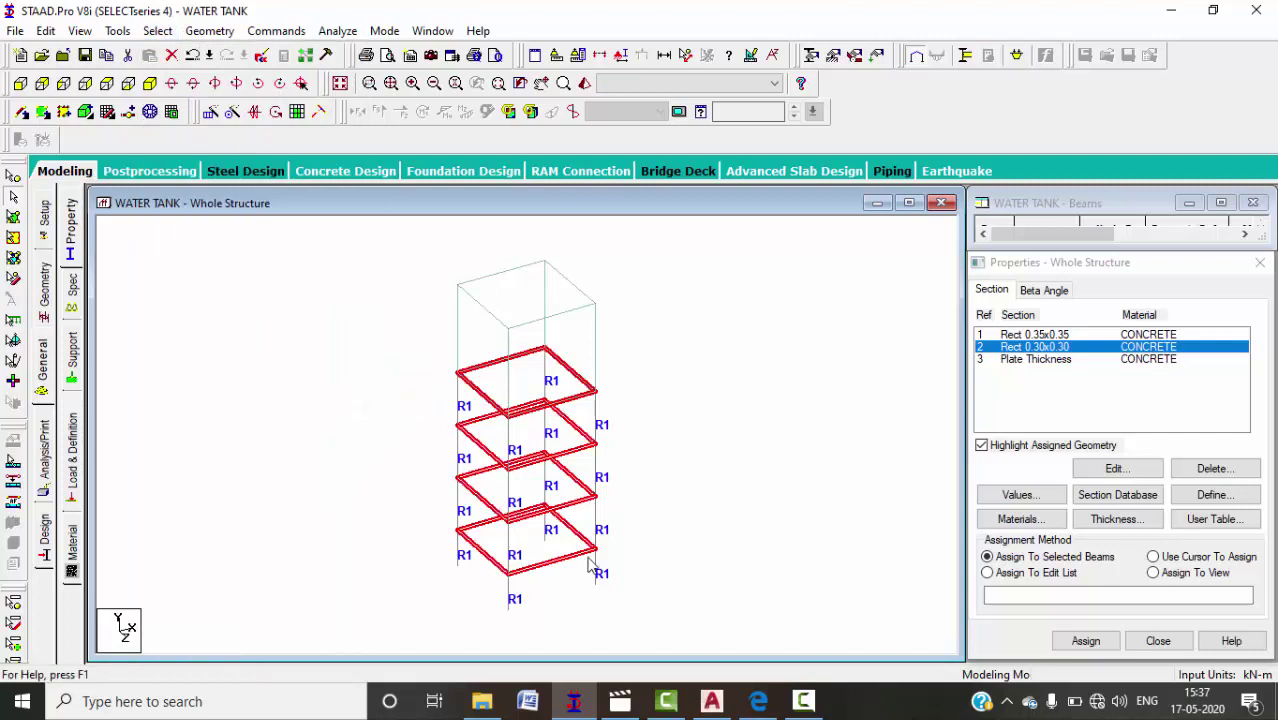
pyautogui.click(1086, 640)
pyautogui.click(1120, 505)
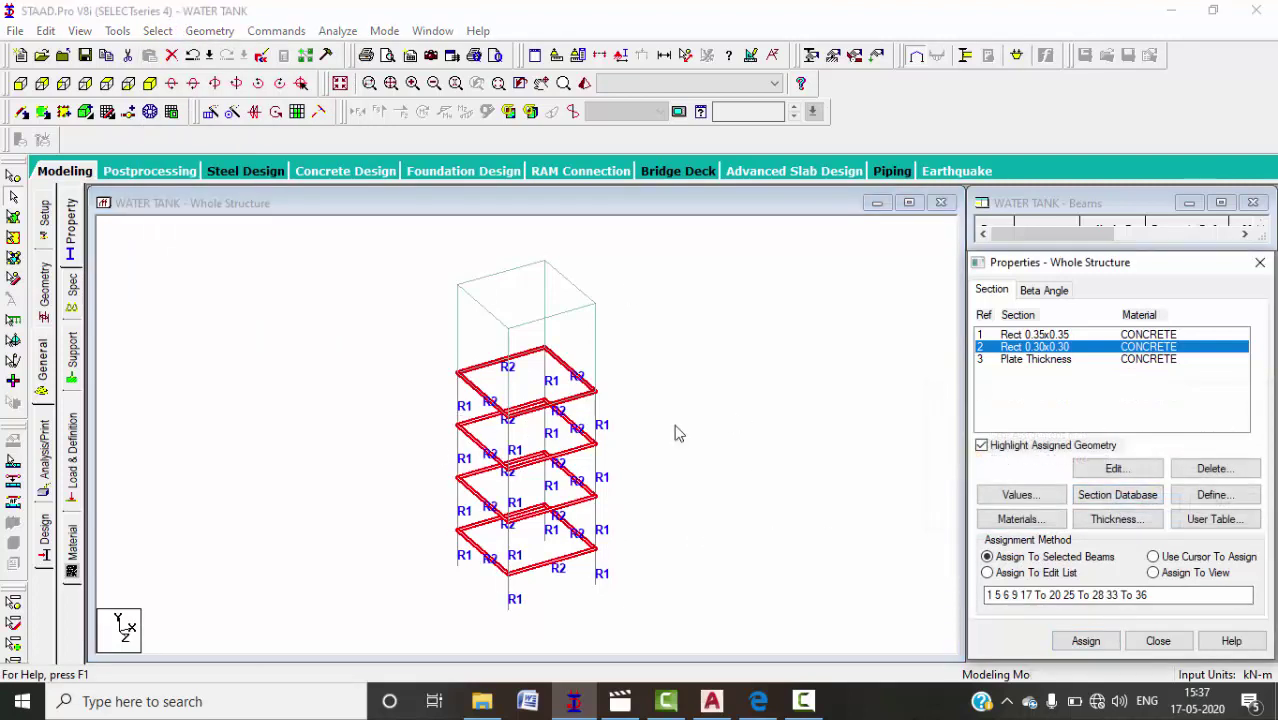
pyautogui.click(708, 388)
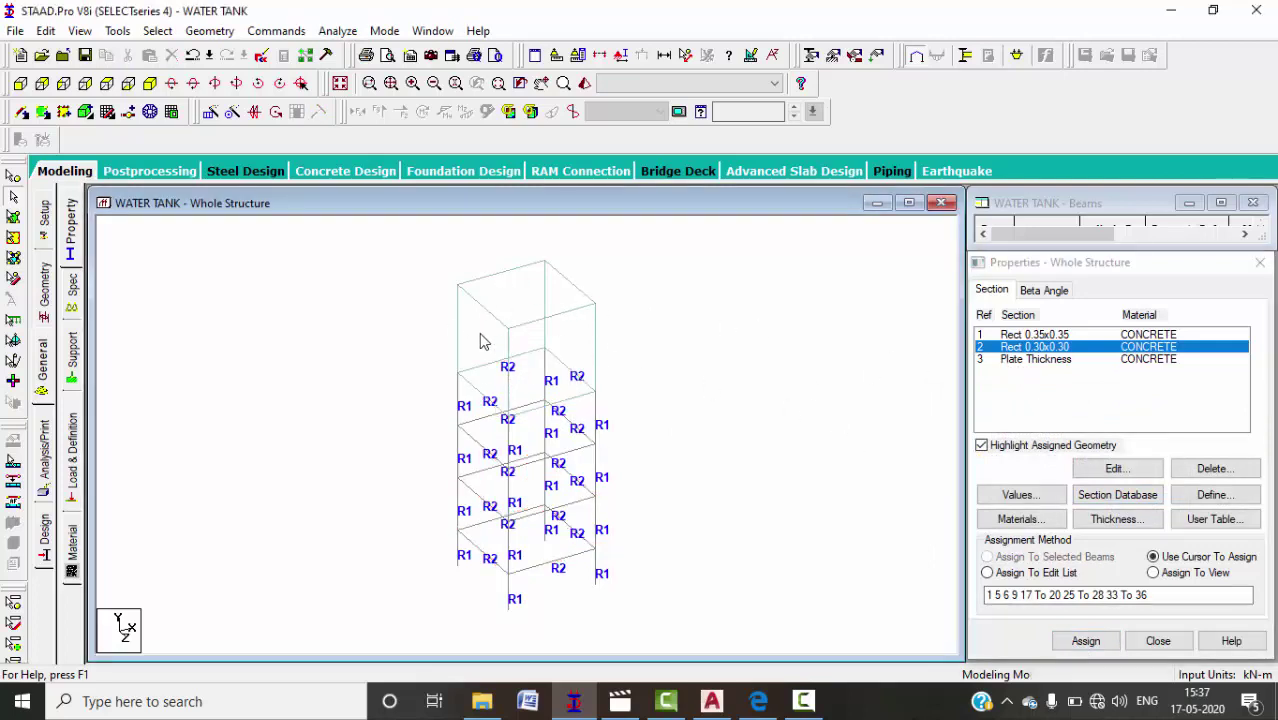
# - Save the modified structure
pyautogui.scroll(1, 484, 334)
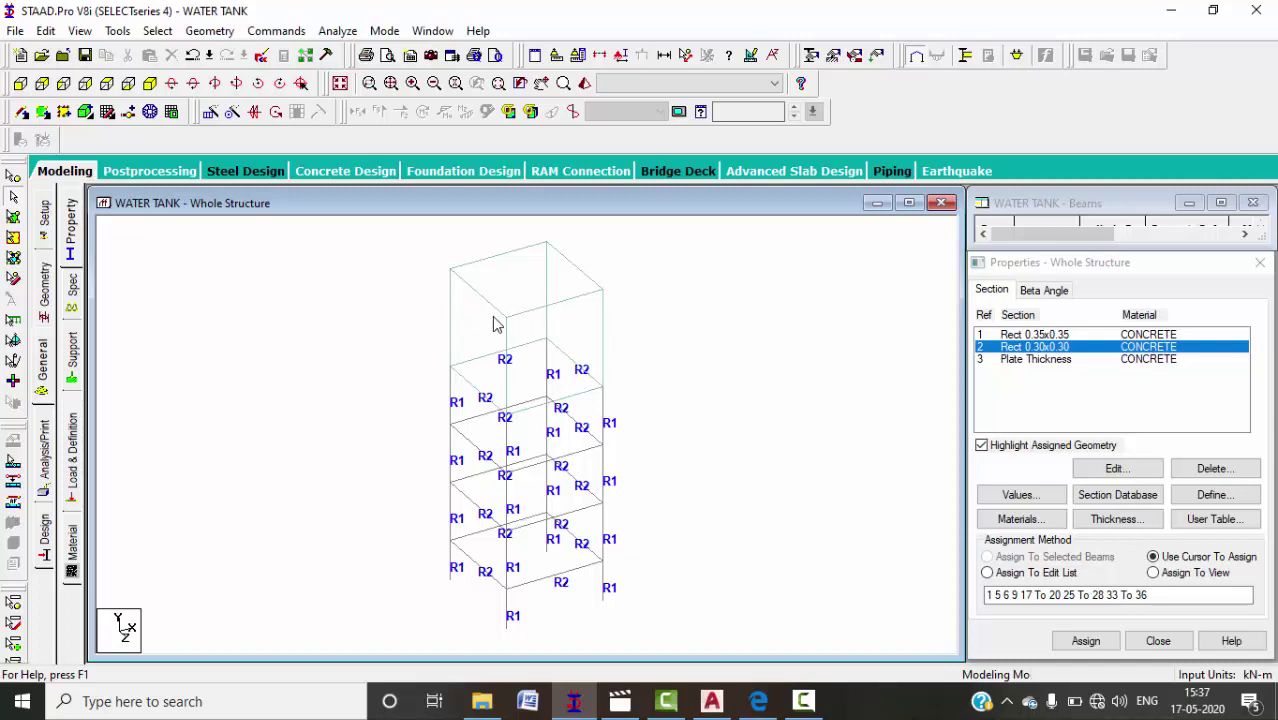
pyautogui.click(639, 392)
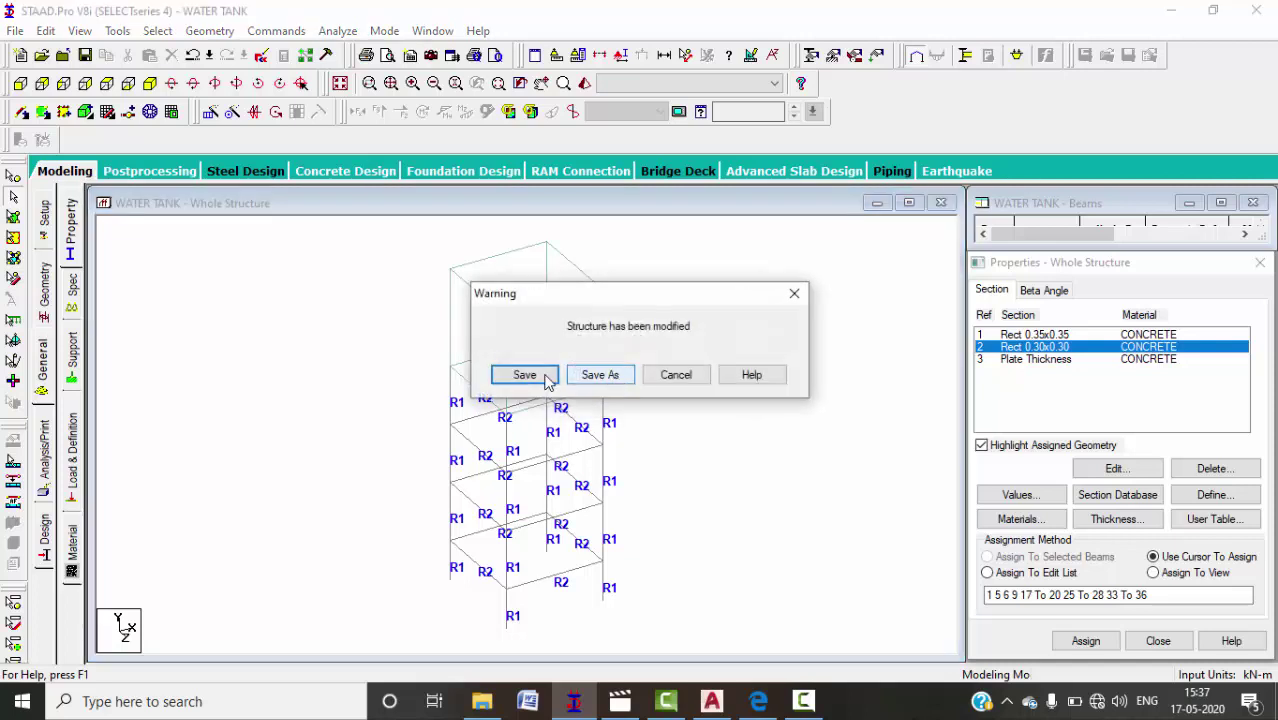
pyautogui.click(522, 374)
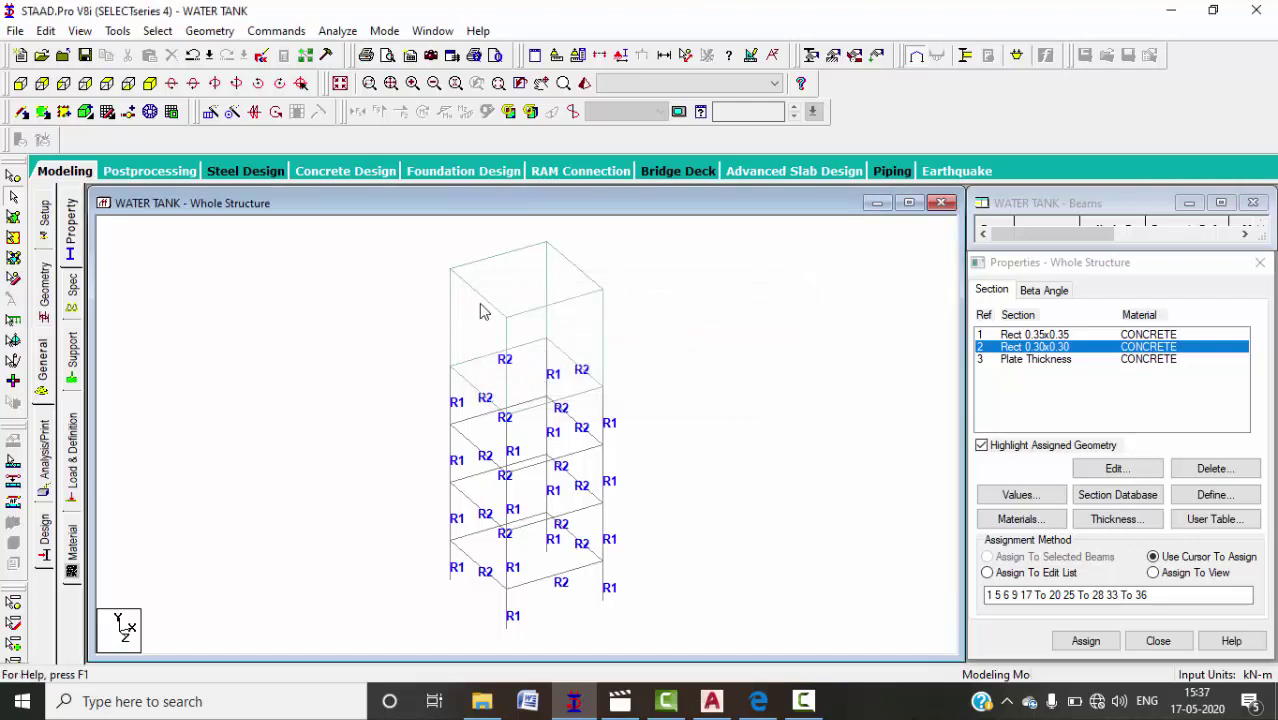
# - Try to select the tank's floor plate directly in the isometric view
pyautogui.click(20, 83)
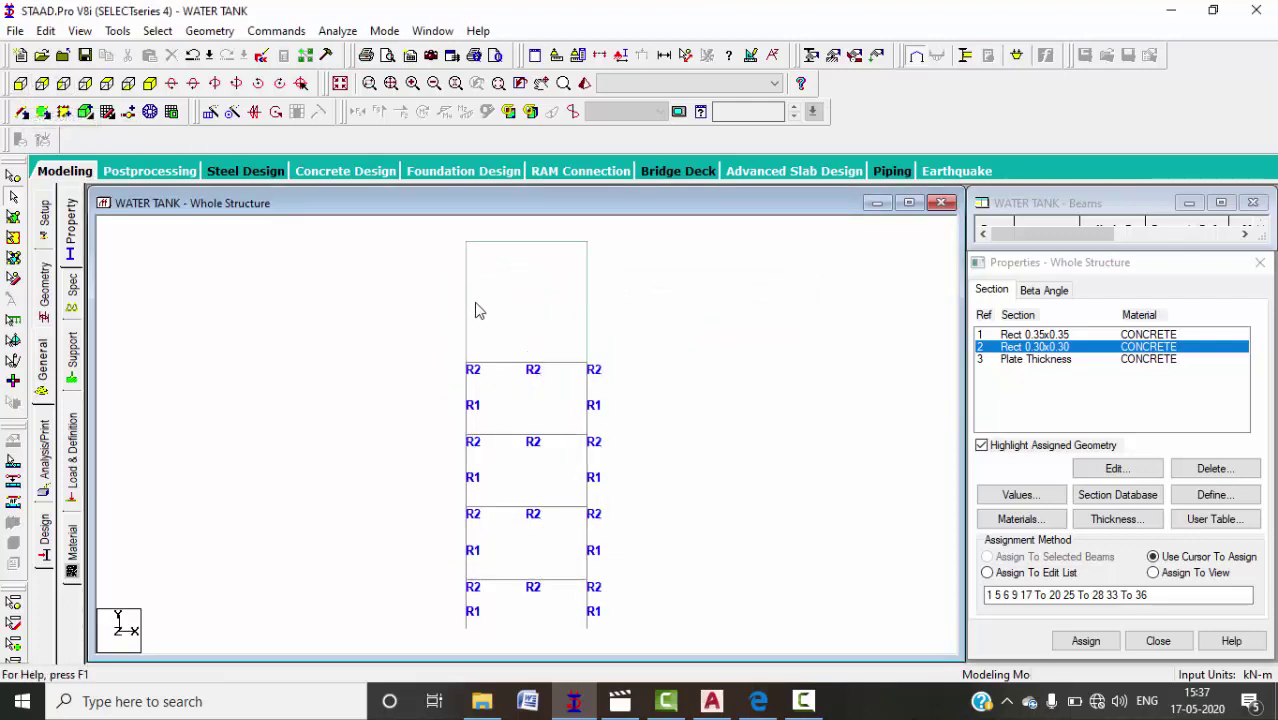
pyautogui.click(150, 83)
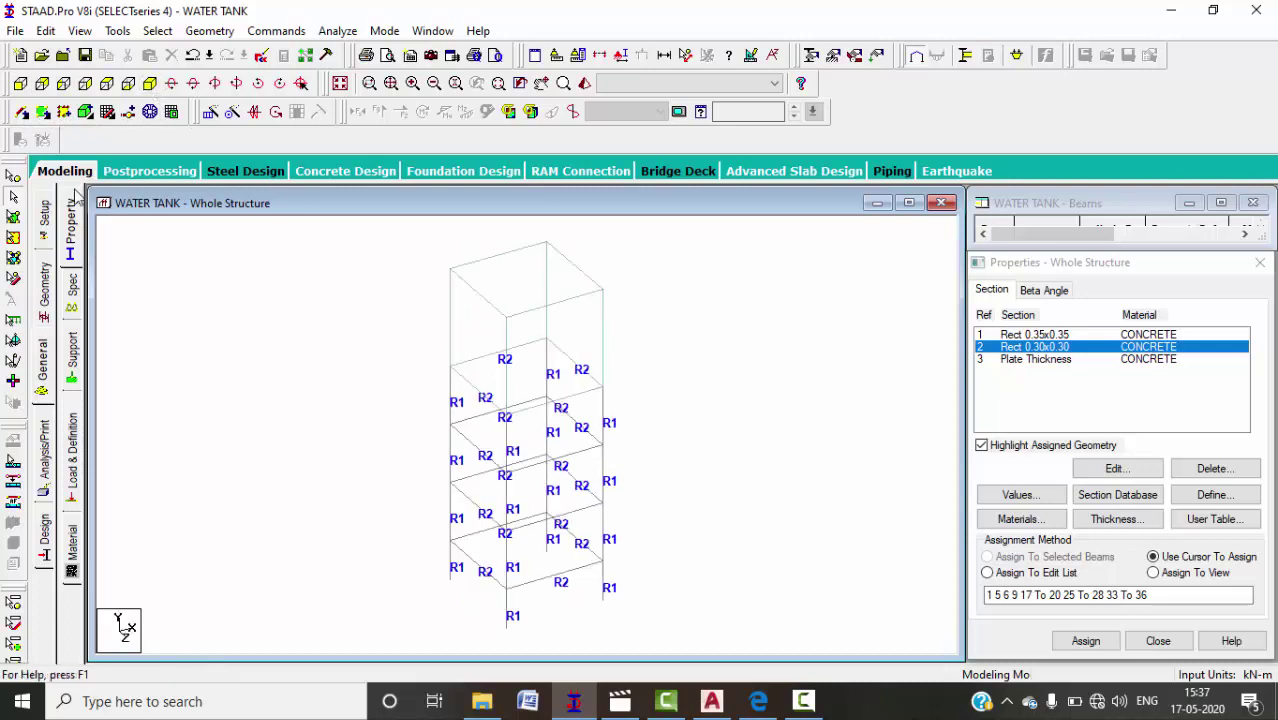
pyautogui.click(13, 237)
pyautogui.click(563, 396)
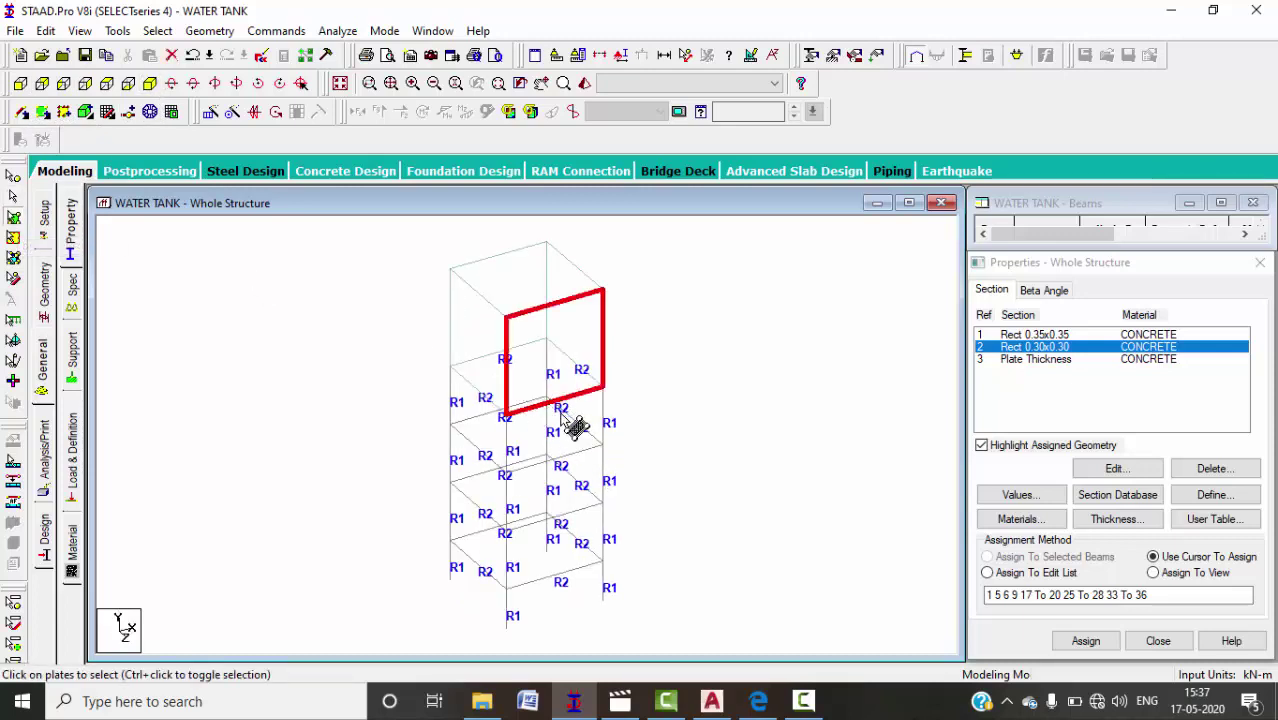
pyautogui.click(487, 362)
pyautogui.click(566, 360)
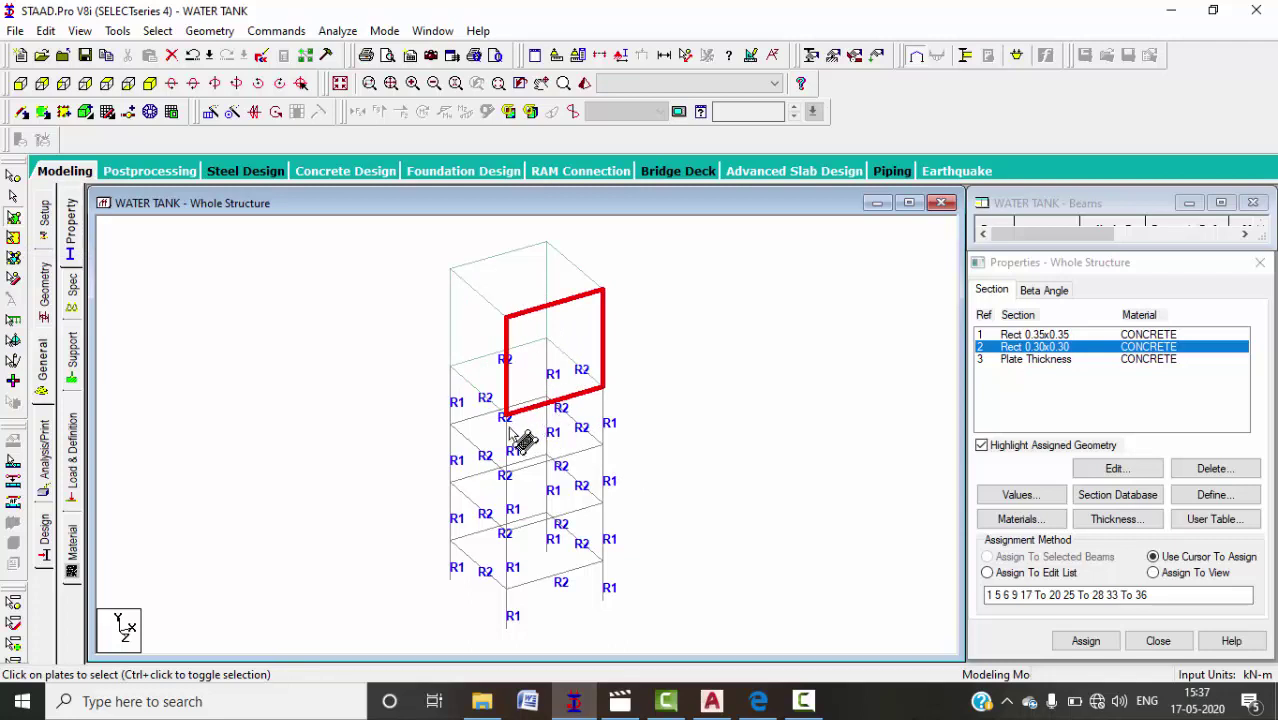
# - Mesh the tank's floor plate with quadrilateral meshing, using quadrilateral elements and 10 divisions along each side
pyautogui.click(21, 84)
pyautogui.moveTo(462, 360); pyautogui.dragTo(602, 376)
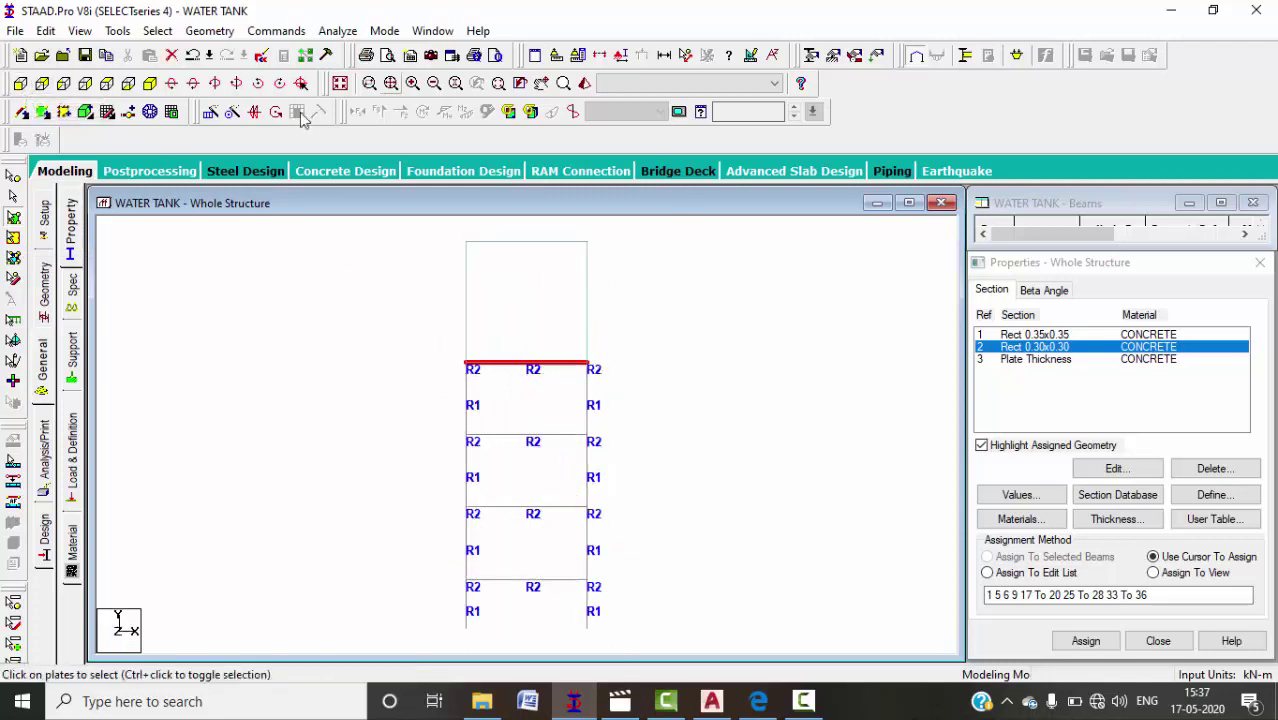
pyautogui.click(150, 84)
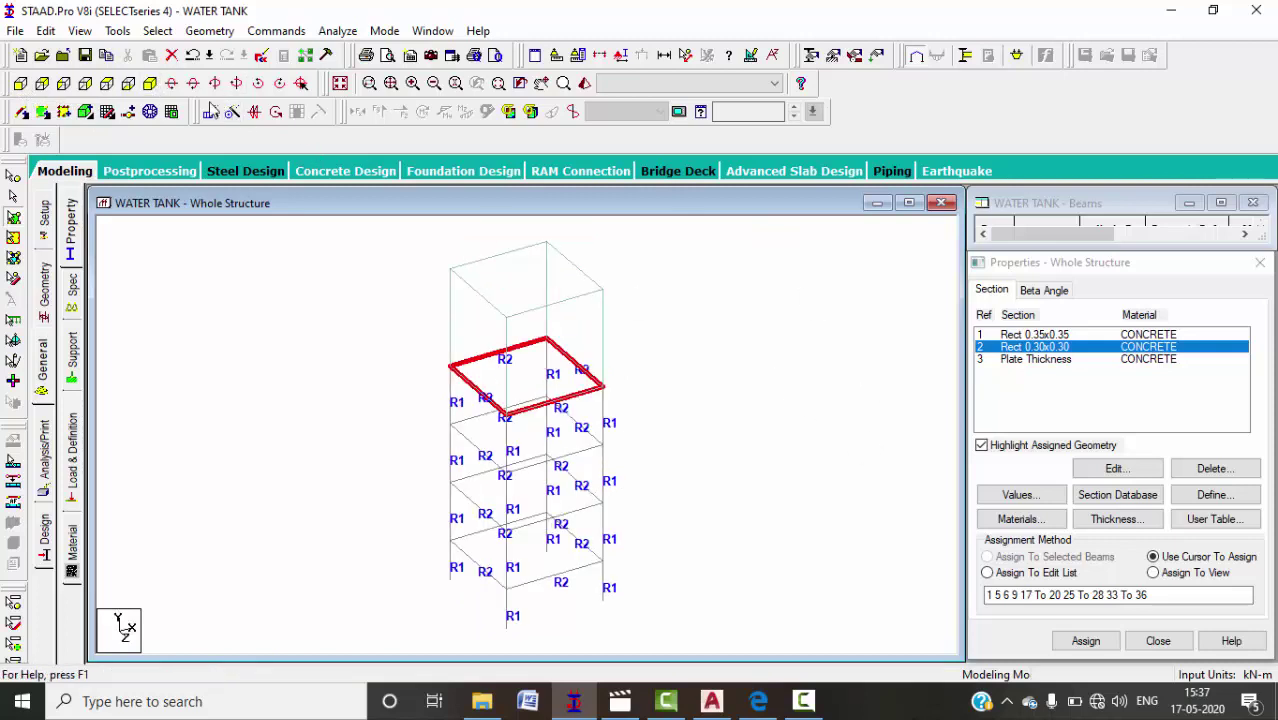
pyautogui.rightClick(521, 366)
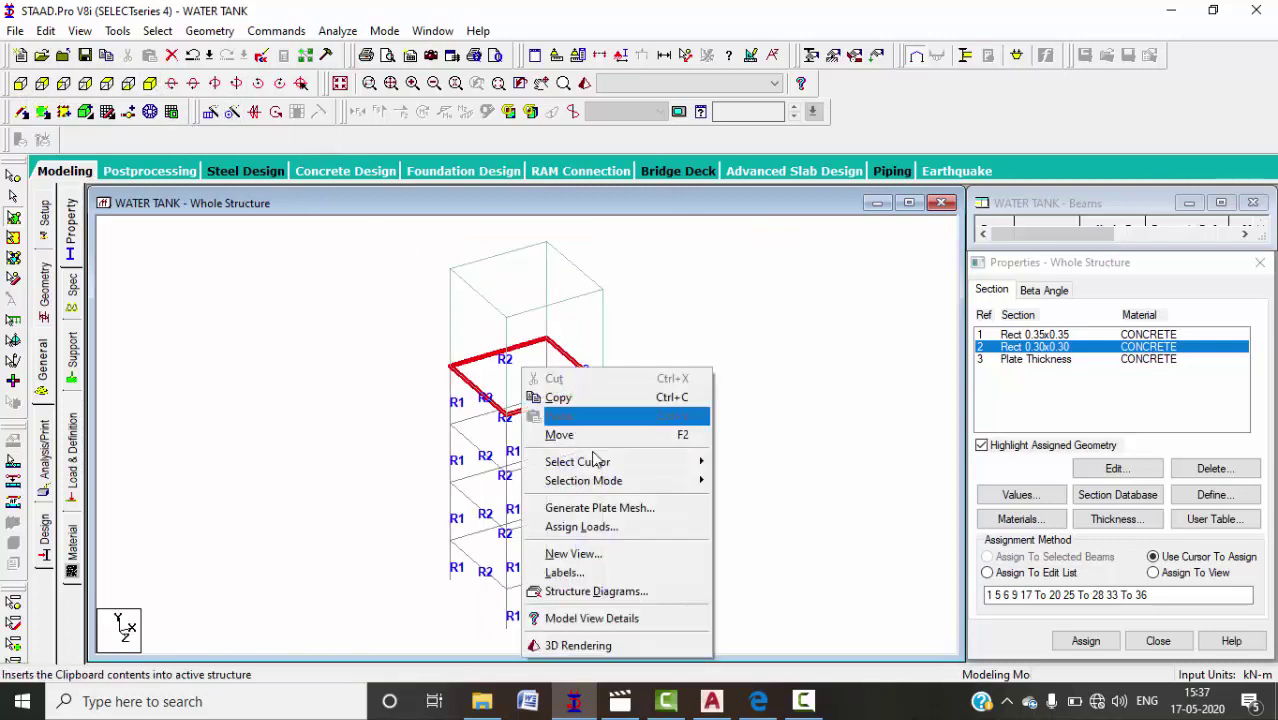
pyautogui.click(596, 513)
pyautogui.click(587, 361)
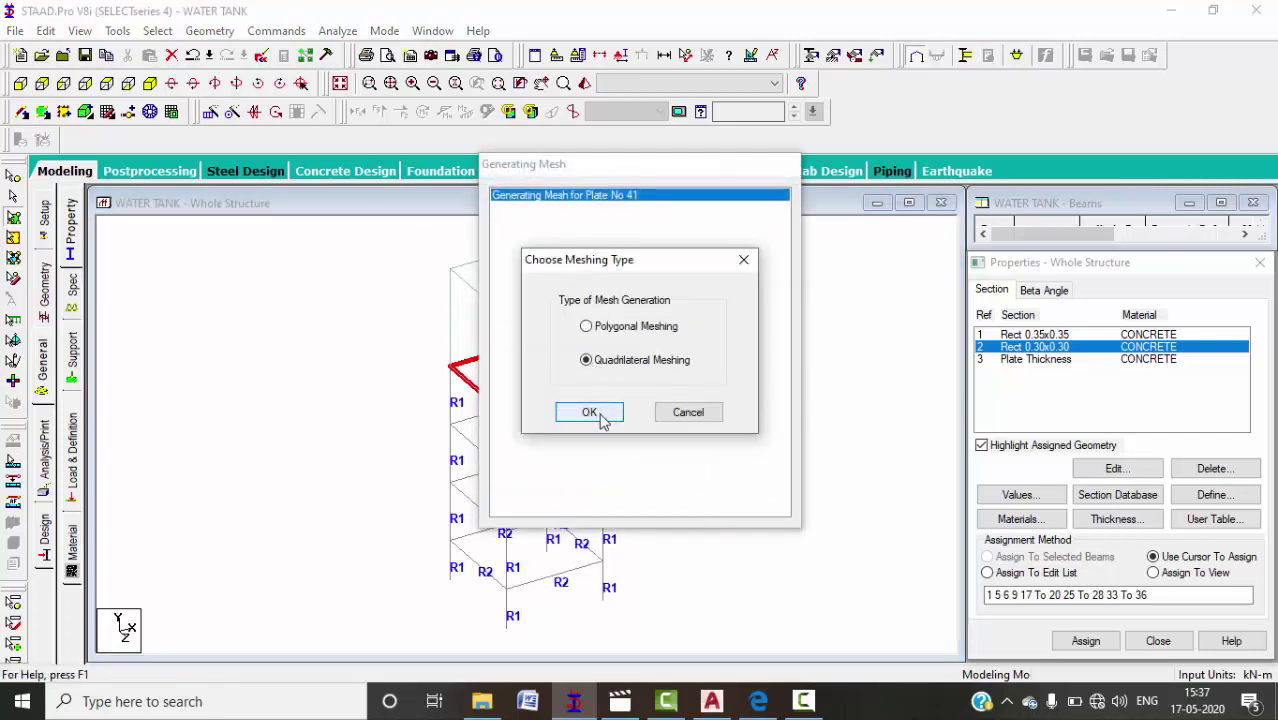
pyautogui.click(600, 416)
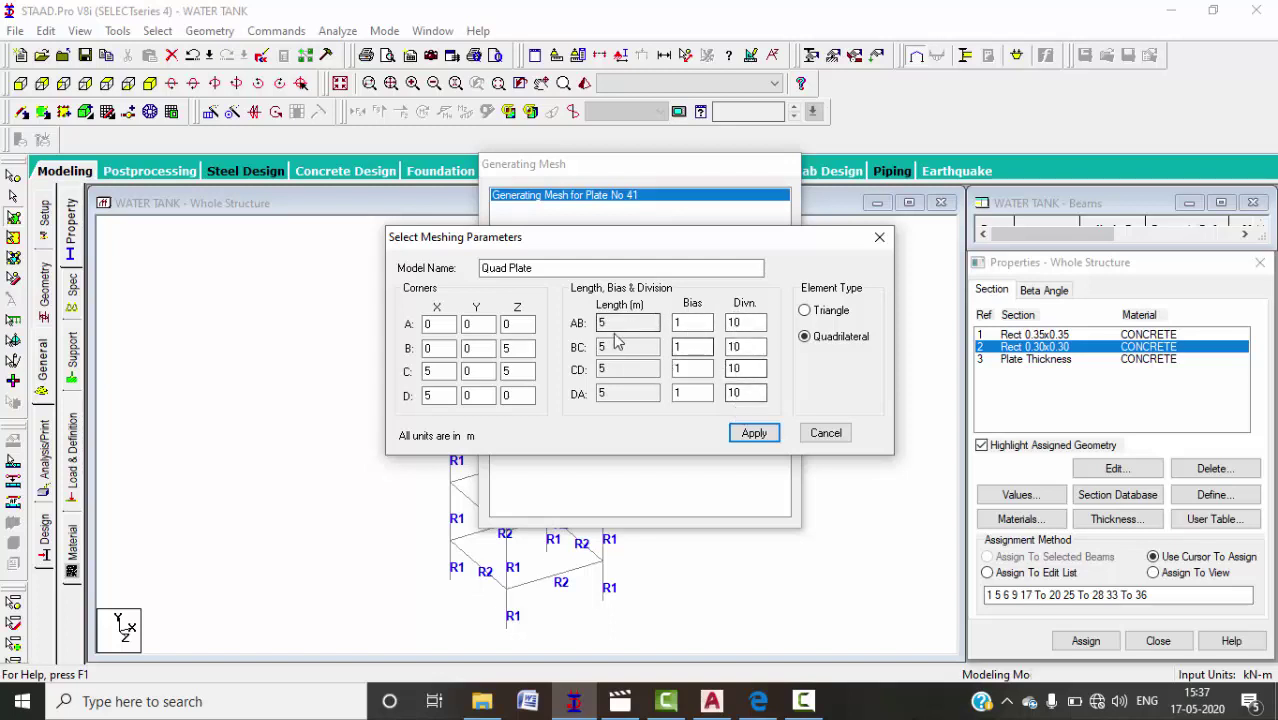
pyautogui.click(753, 433)
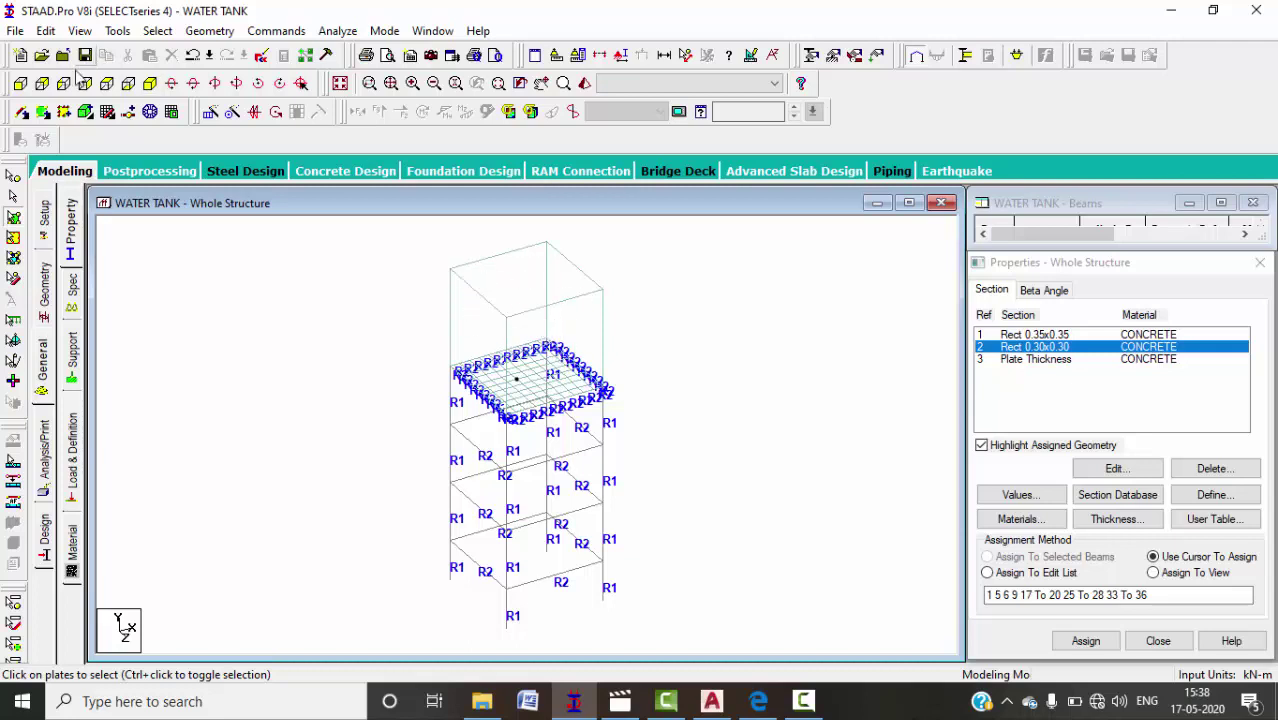
# - Mesh all four tank wall plates with quadrilateral meshing, using a bias of 1 and 10 divisions per side
pyautogui.click(20, 83)
pyautogui.moveTo(420, 218); pyautogui.dragTo(680, 345)
pyautogui.click(152, 85)
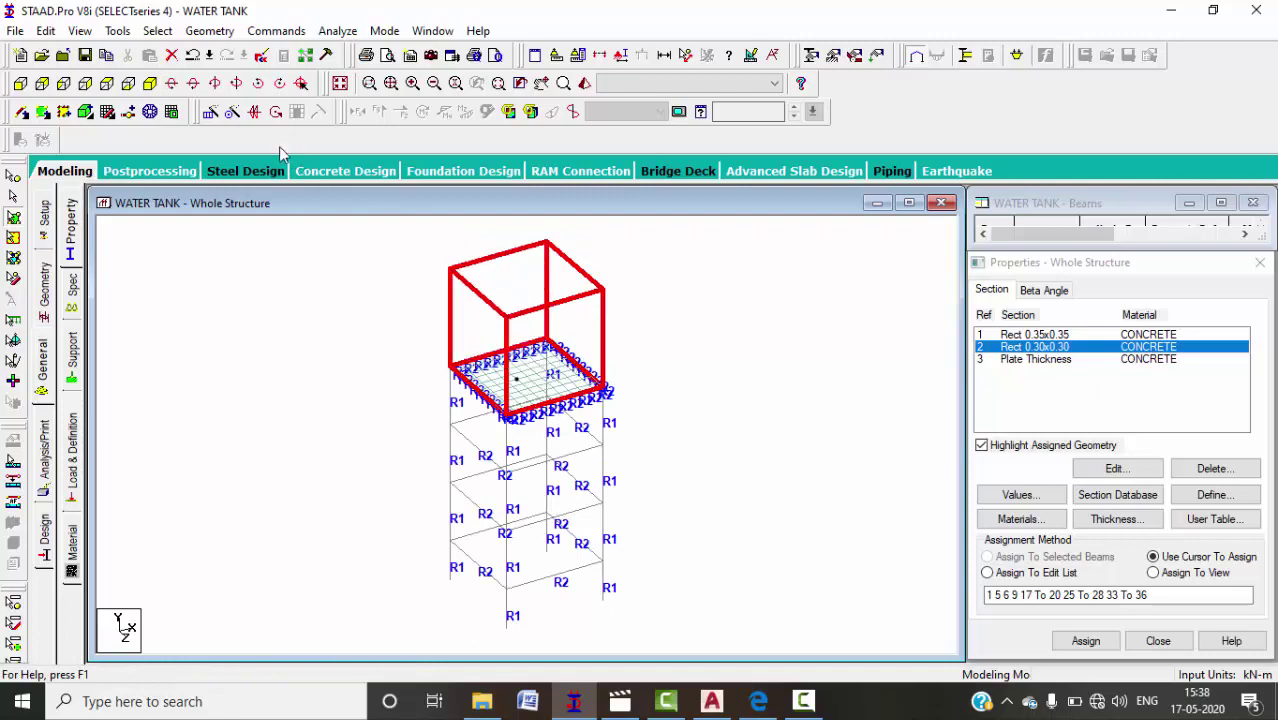
pyautogui.click(212, 31)
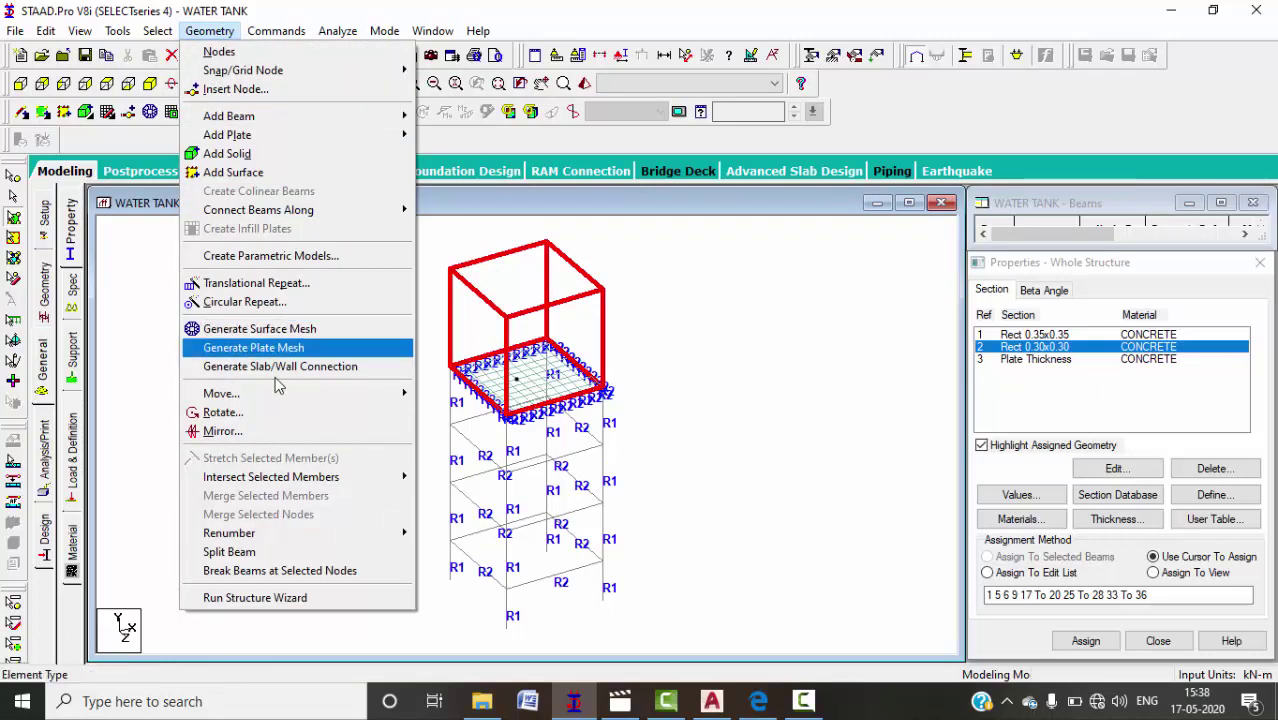
pyautogui.click(254, 347)
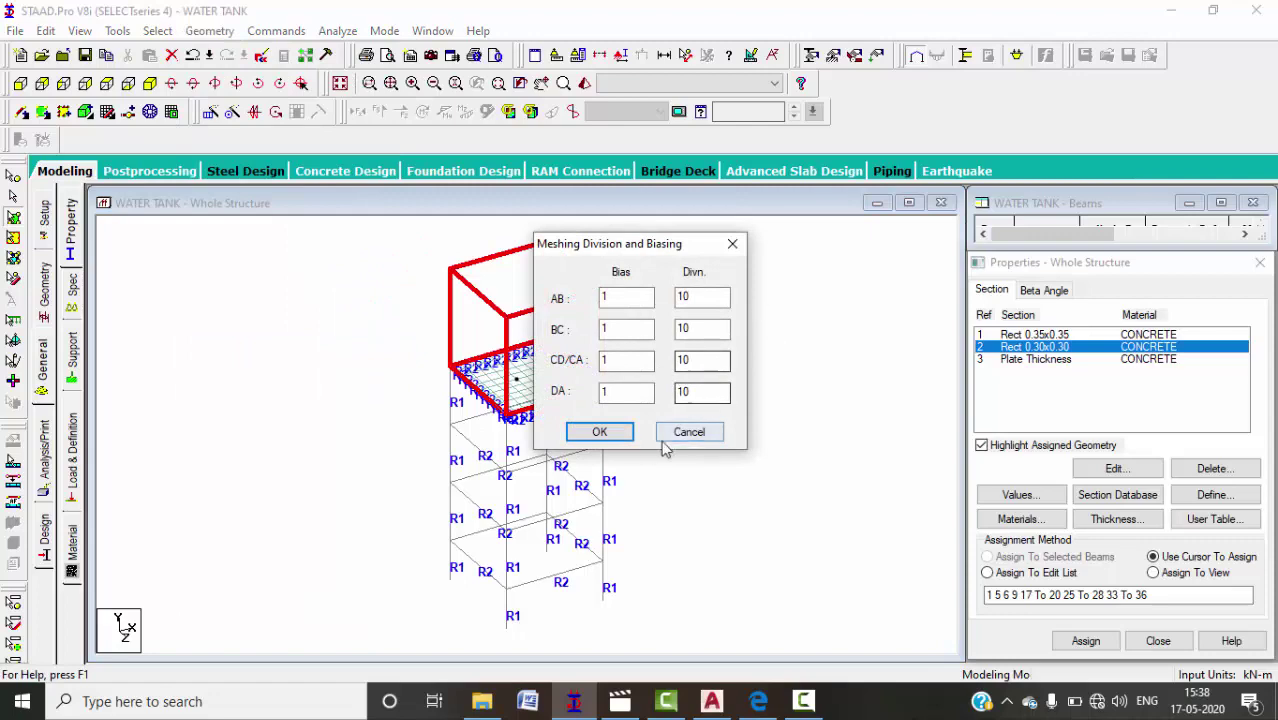
pyautogui.click(599, 432)
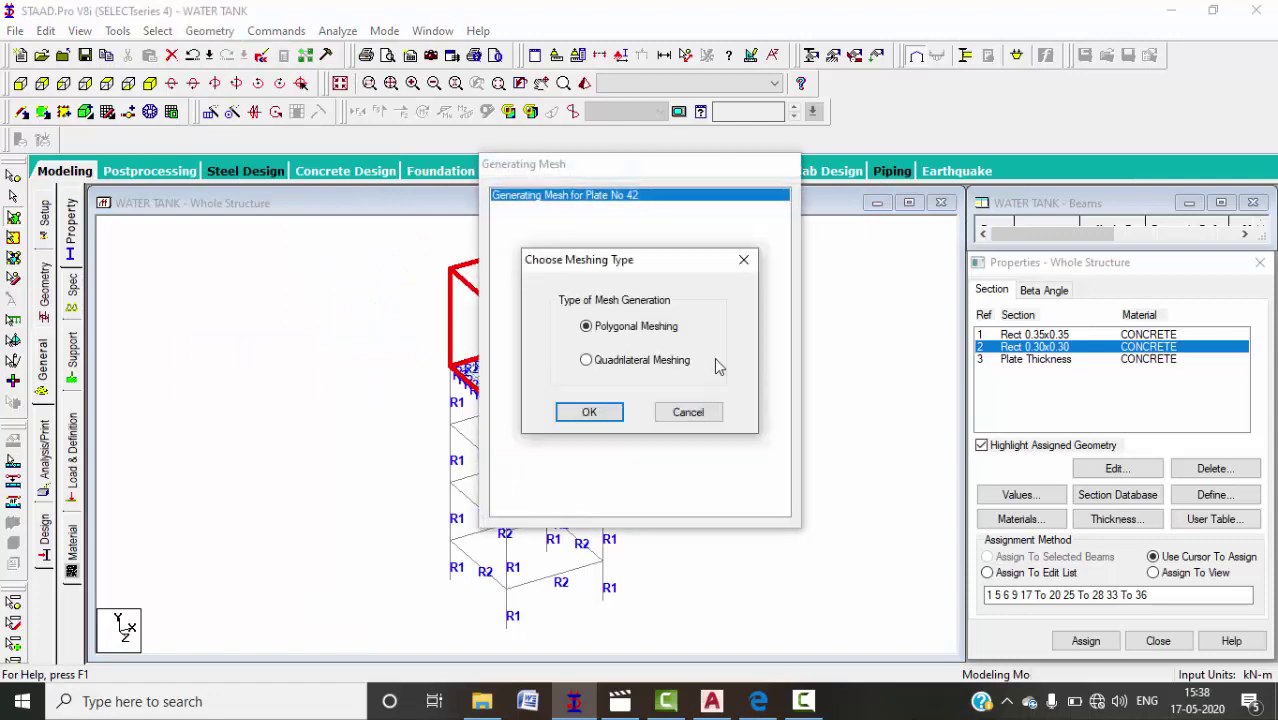
pyautogui.click(586, 360)
pyautogui.click(589, 412)
pyautogui.moveTo(557, 366); pyautogui.dragTo(537, 260)
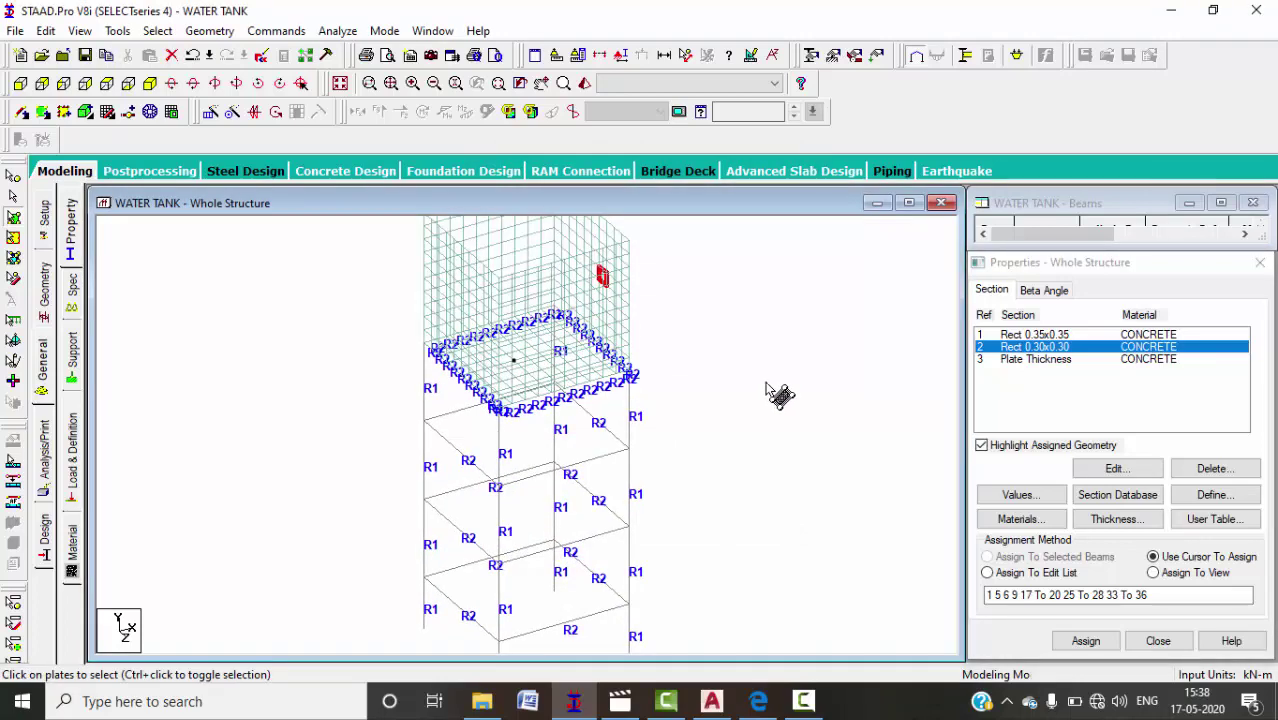
pyautogui.scroll(-2, 608, 391)
pyautogui.scroll(2, 608, 470)
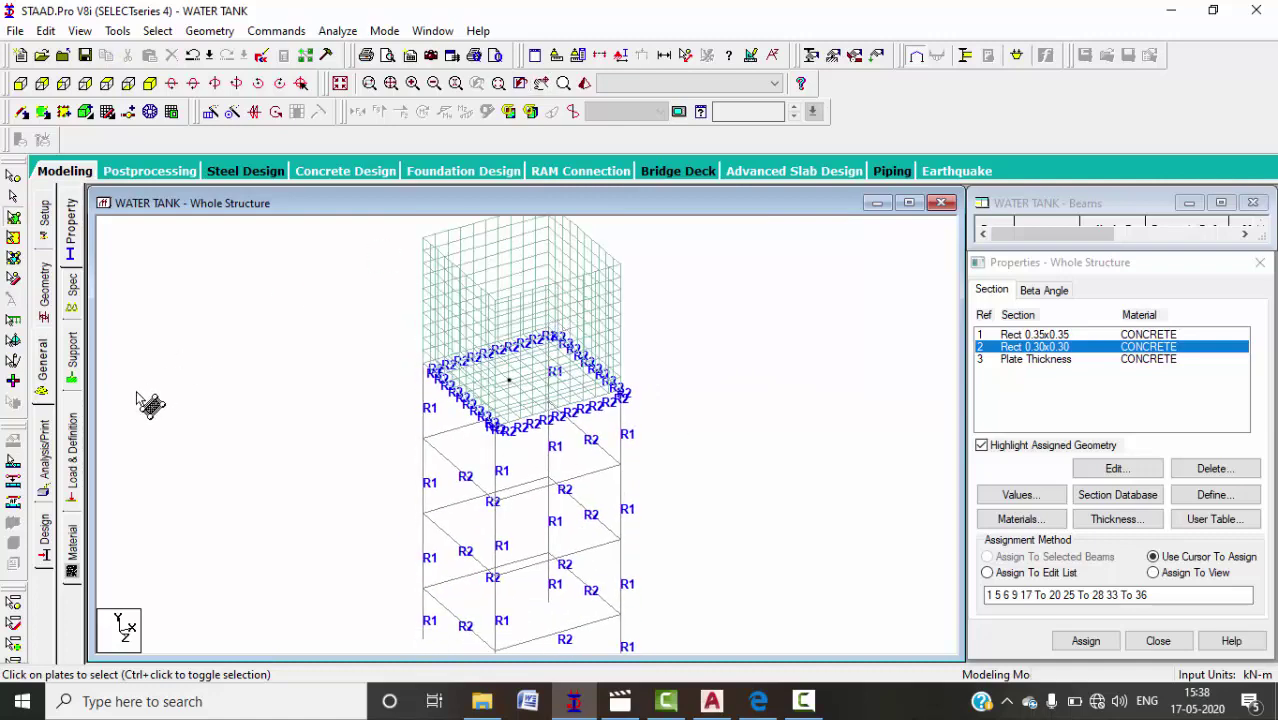
# - Assign the Plate Thickness property to all meshed floor and wall plates using the Assign To View method
pyautogui.click(1014, 359)
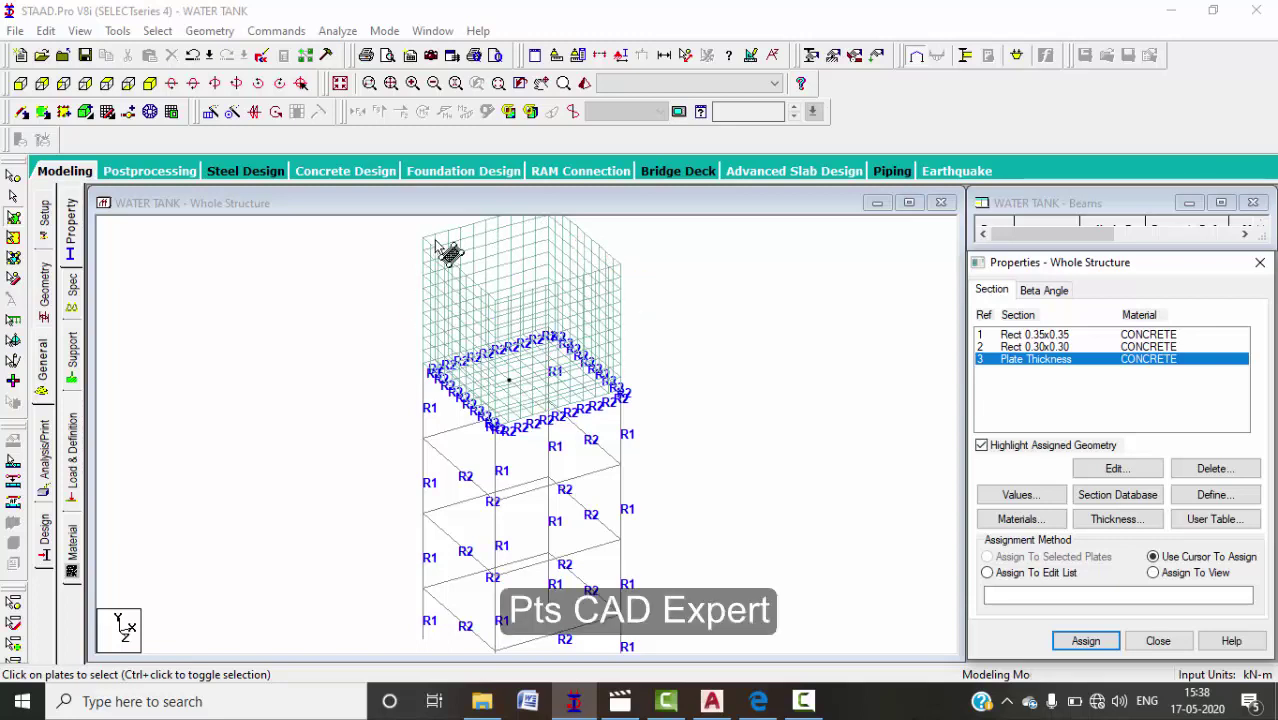
pyautogui.click(1154, 573)
pyautogui.click(1082, 641)
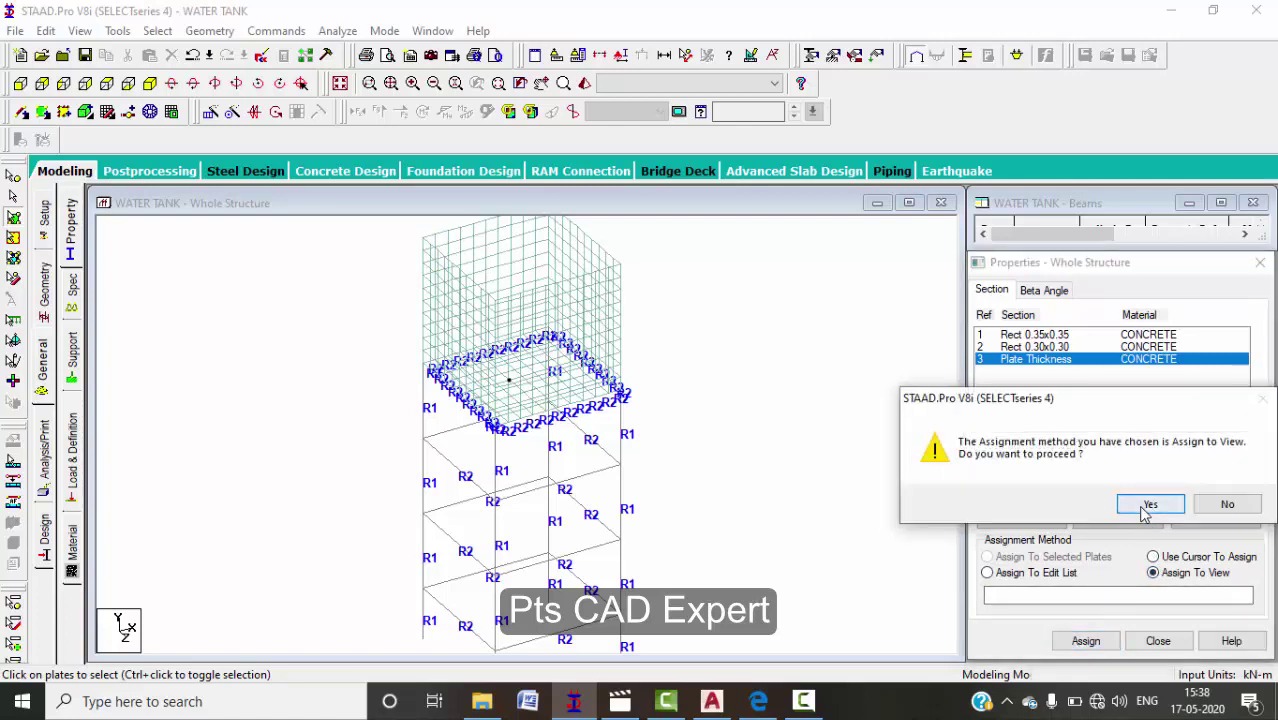
pyautogui.click(1144, 505)
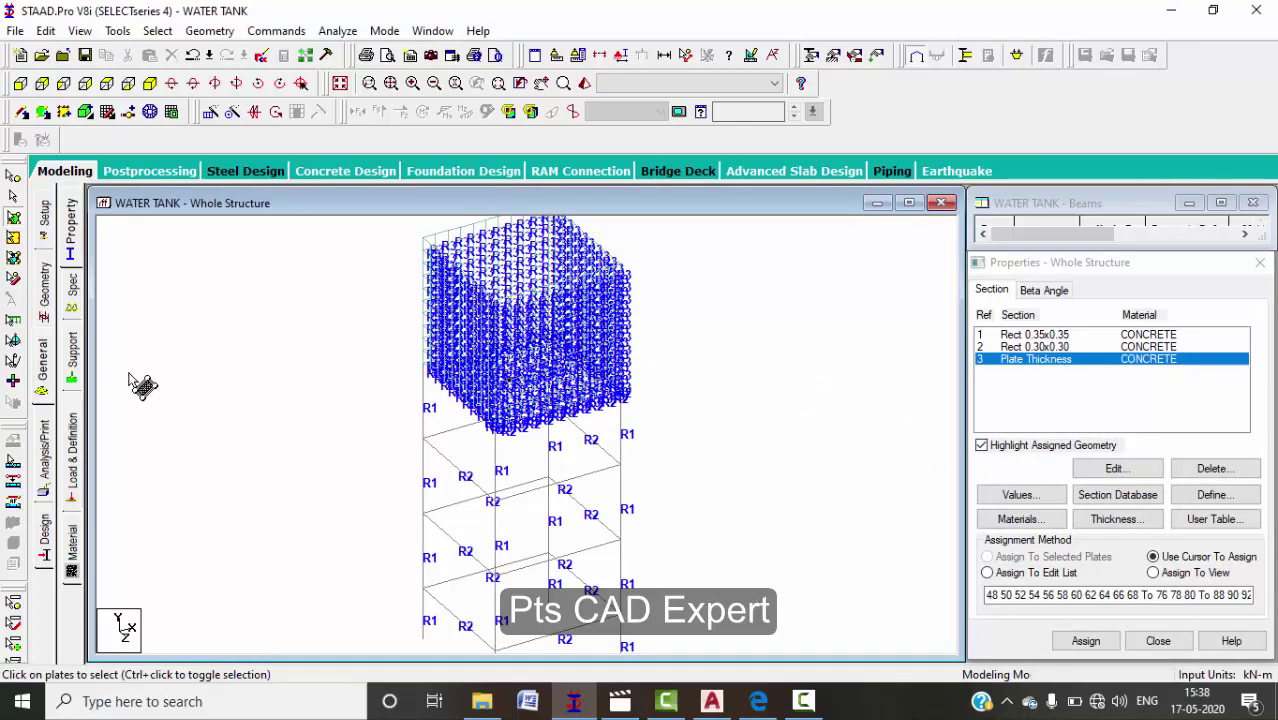
# - Create a fixed support definition for the structure
pyautogui.click(72, 355)
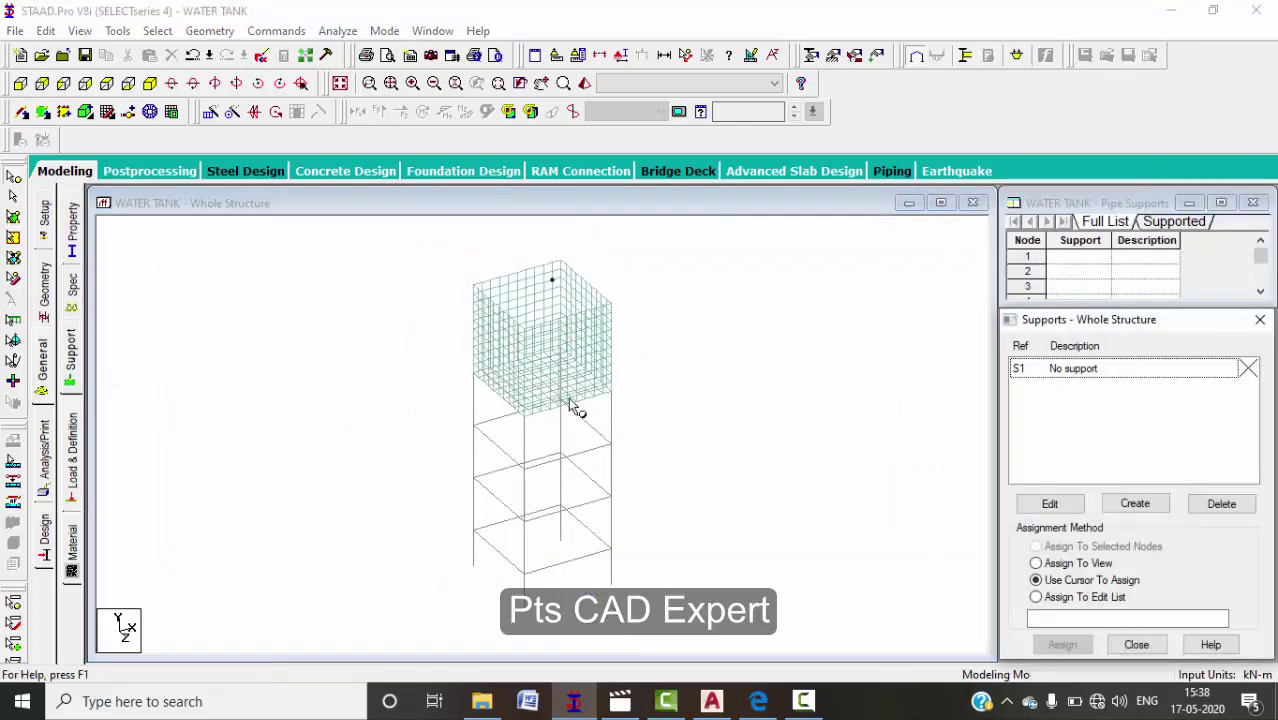
pyautogui.click(1133, 505)
pyautogui.click(1005, 662)
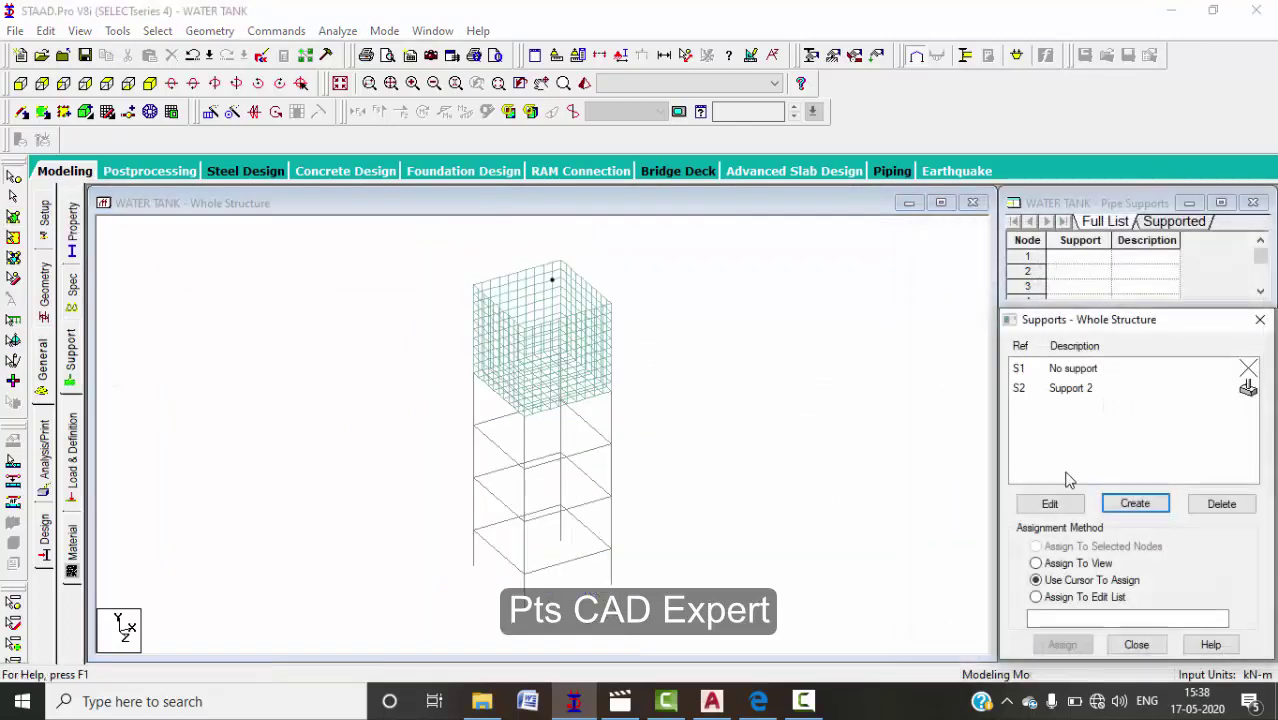
# - Assign the Support 2 definition to the four column base nodes, selected together in the front view
pyautogui.click(1072, 389)
pyautogui.click(14, 88)
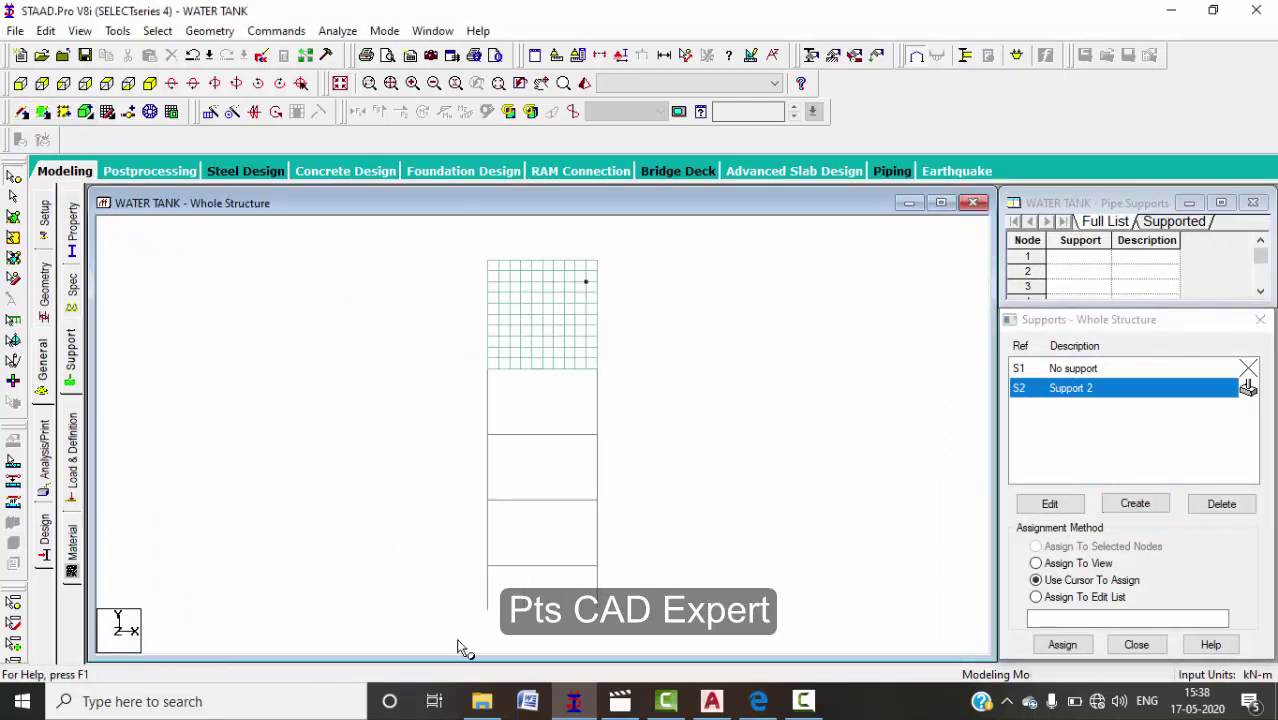
pyautogui.moveTo(458, 648); pyautogui.dragTo(795, 605)
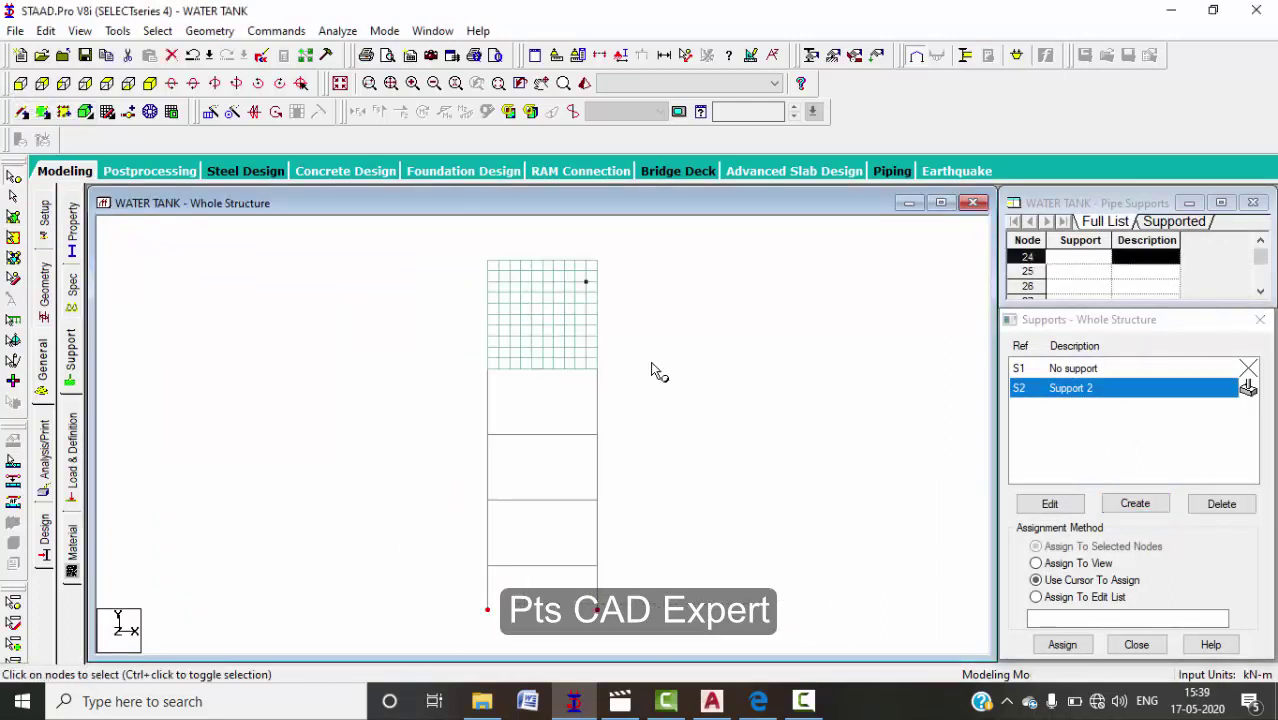
pyautogui.click(151, 86)
pyautogui.click(1062, 644)
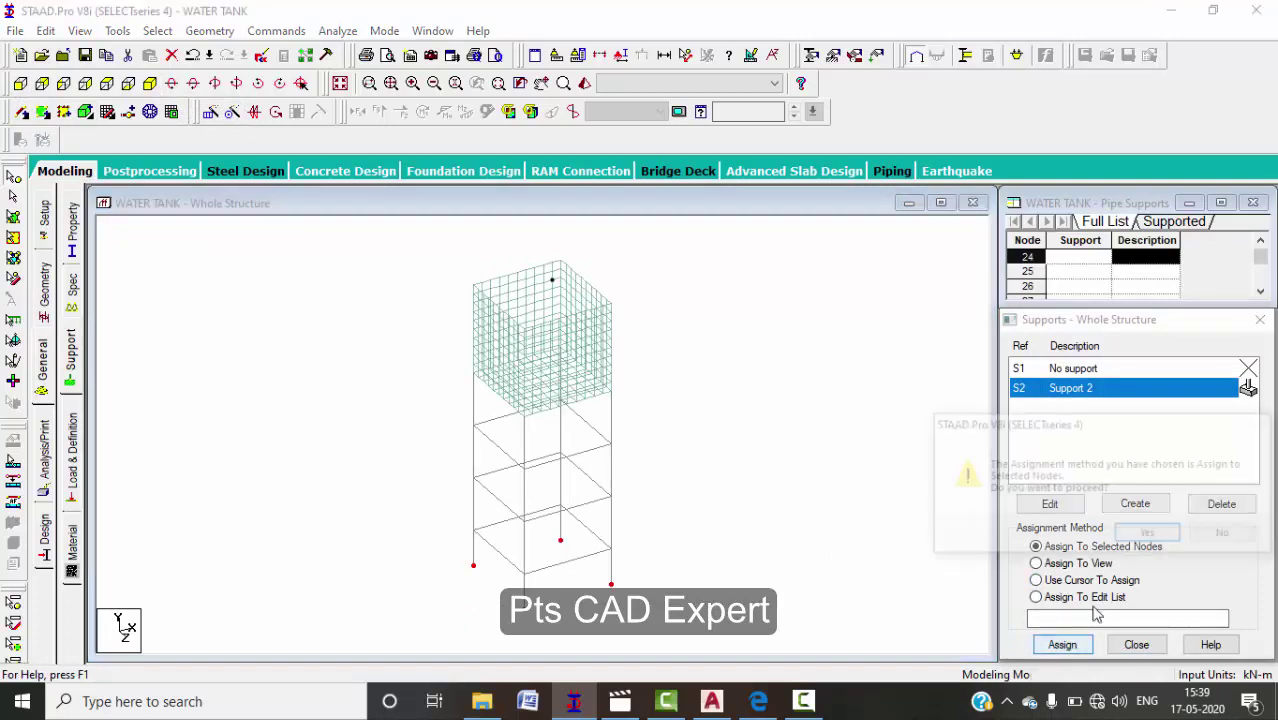
pyautogui.click(1146, 533)
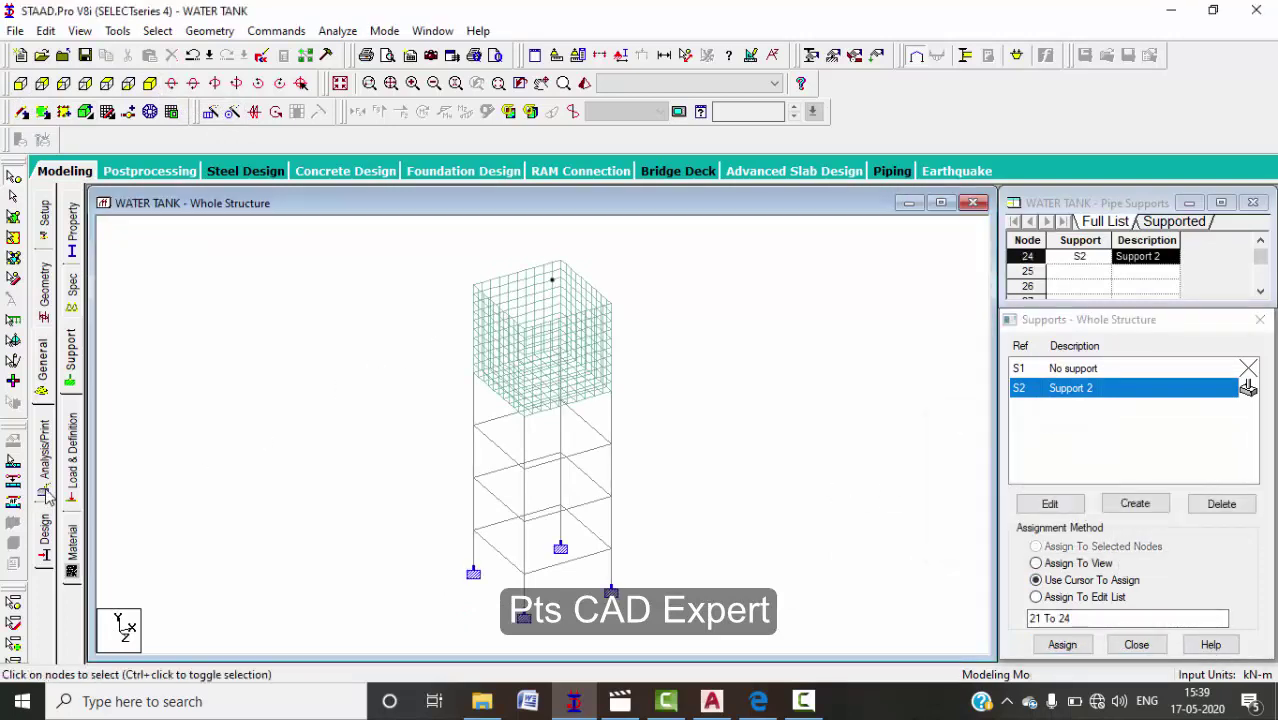
# - Switch to the water tank PDF in Edge to check the specified loads, and return to STAAD.Pro without adding a seismic definition
pyautogui.click(76, 460)
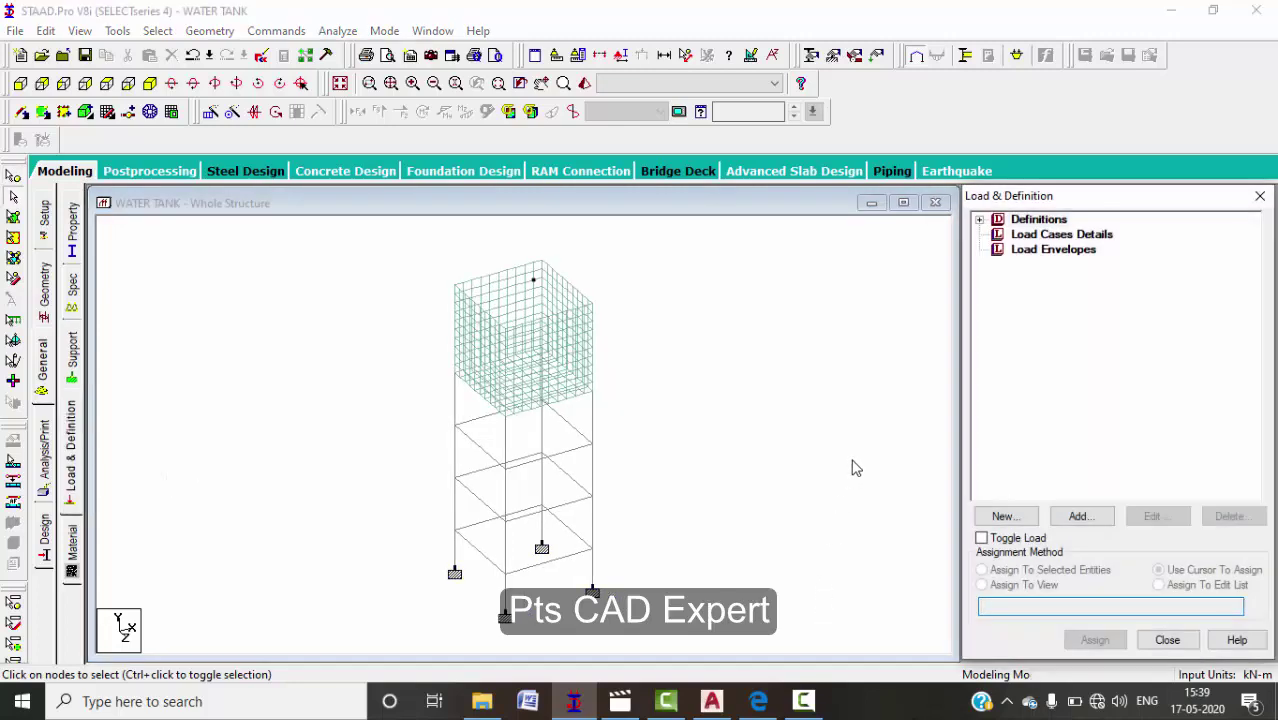
pyautogui.click(1085, 518)
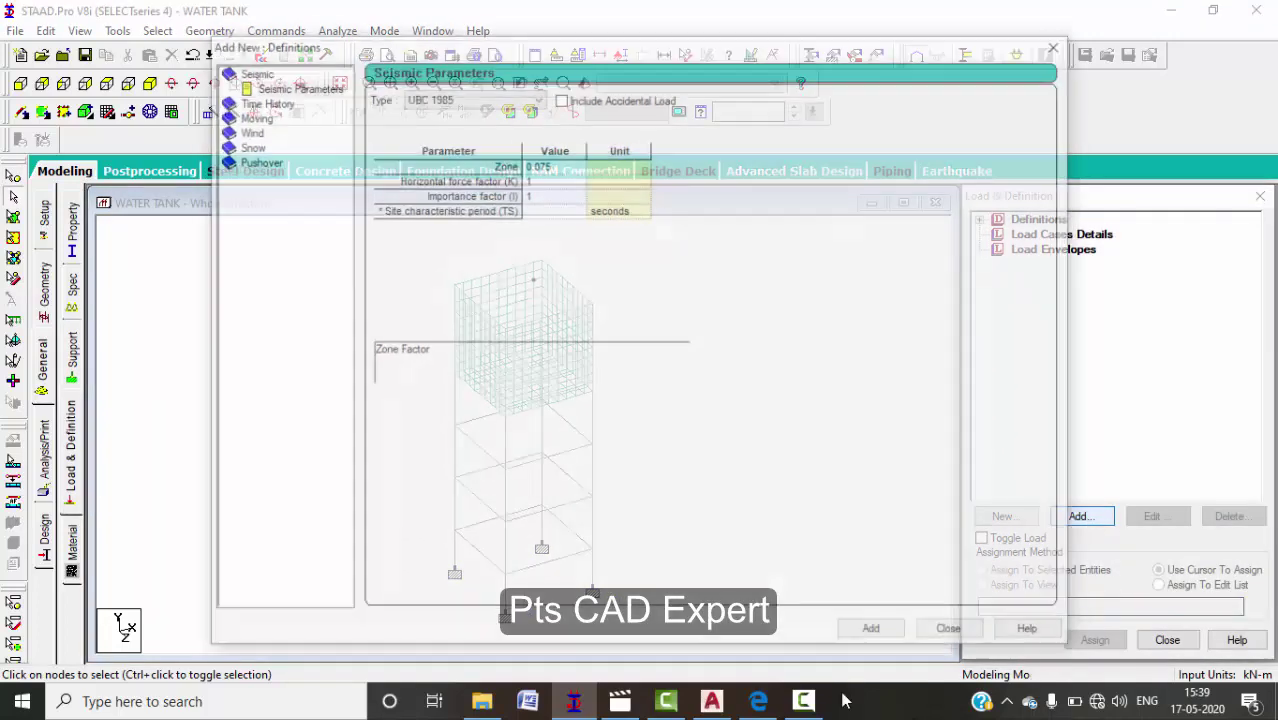
pyautogui.click(760, 700)
pyautogui.scroll(5, 519, 448)
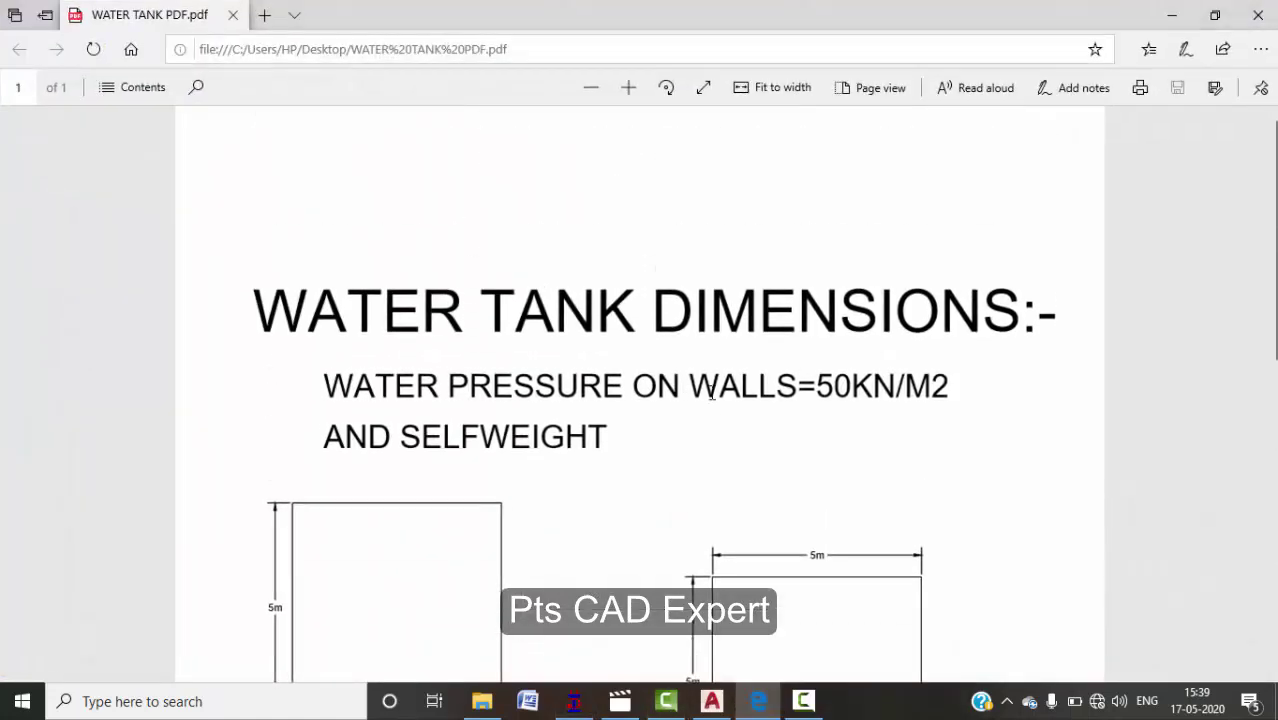
pyautogui.click(1171, 15)
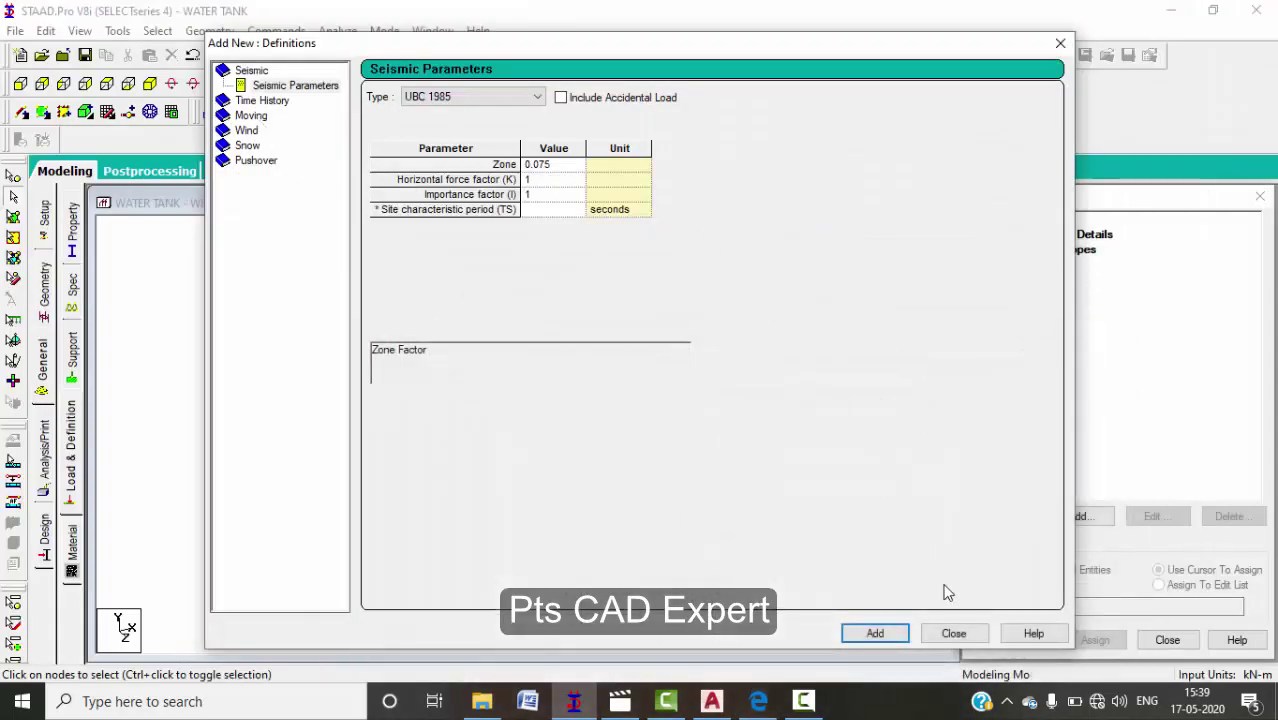
pyautogui.click(950, 638)
# - Add primary load case 1 with loading type Dead and the title SW
pyautogui.click(1046, 237)
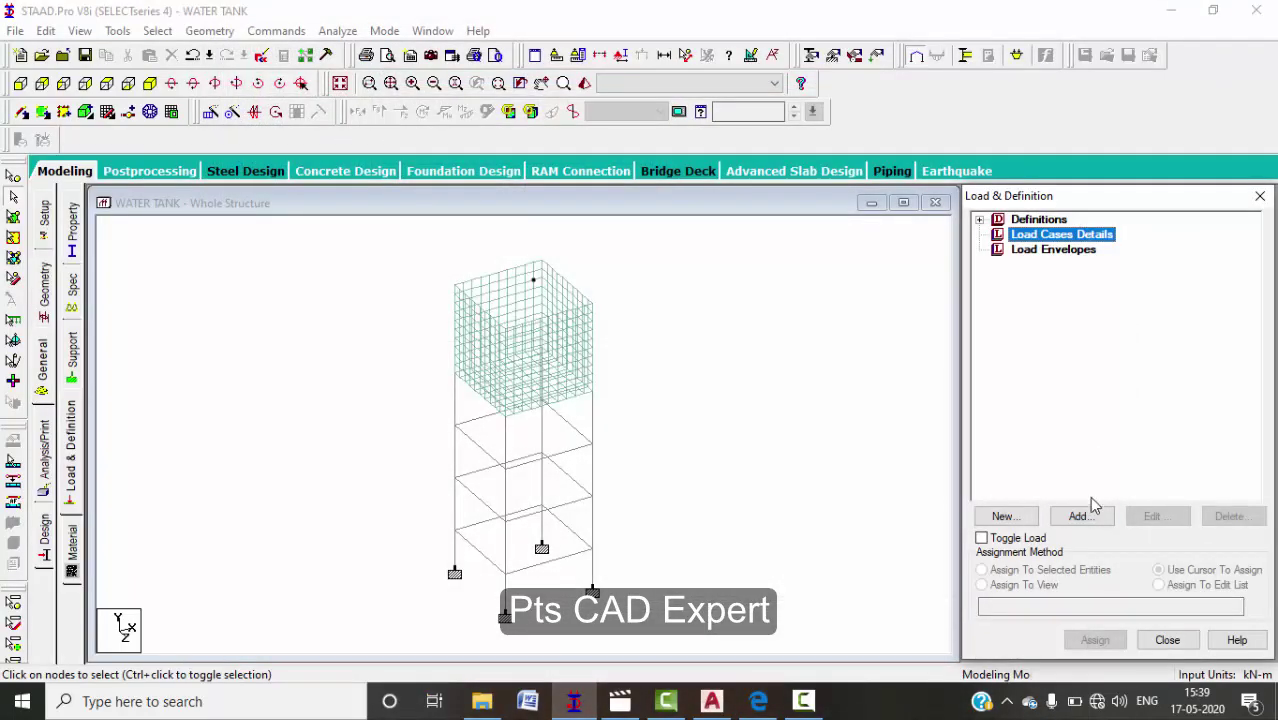
pyautogui.click(1082, 518)
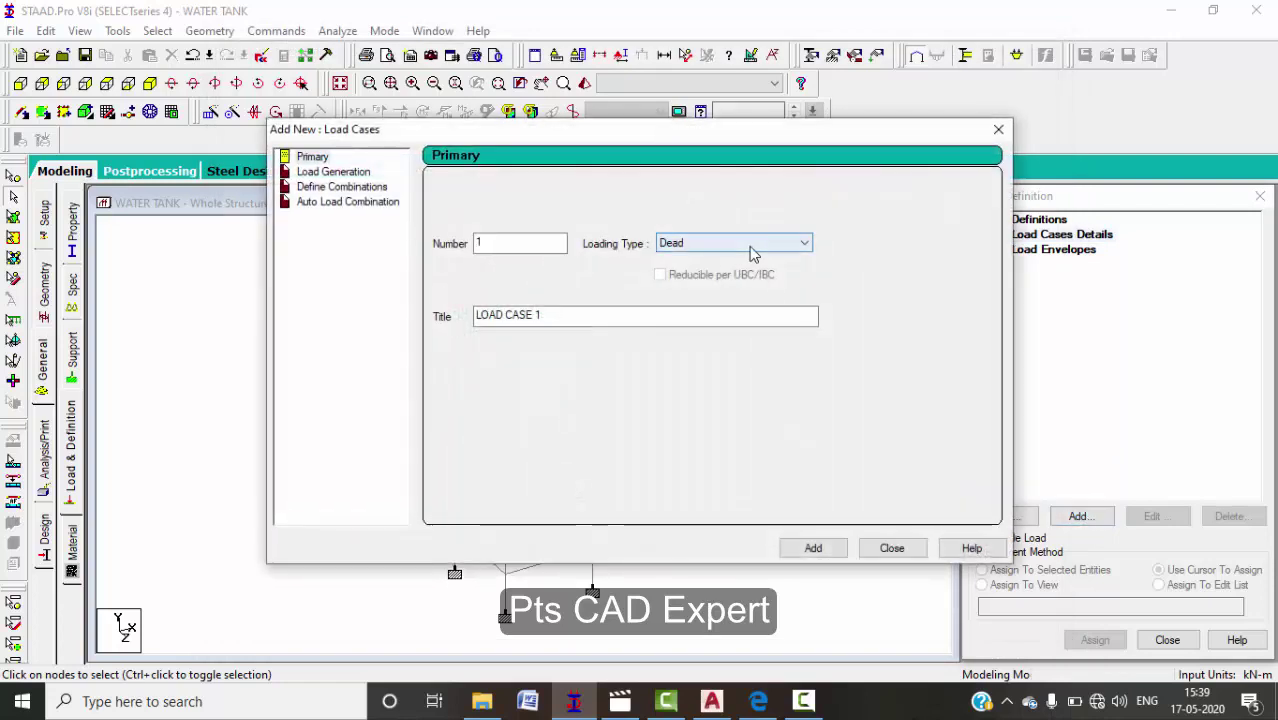
pyautogui.click(750, 248)
pyautogui.click(685, 262)
pyautogui.click(591, 317)
pyautogui.moveTo(591, 317); pyautogui.dragTo(200, 330)
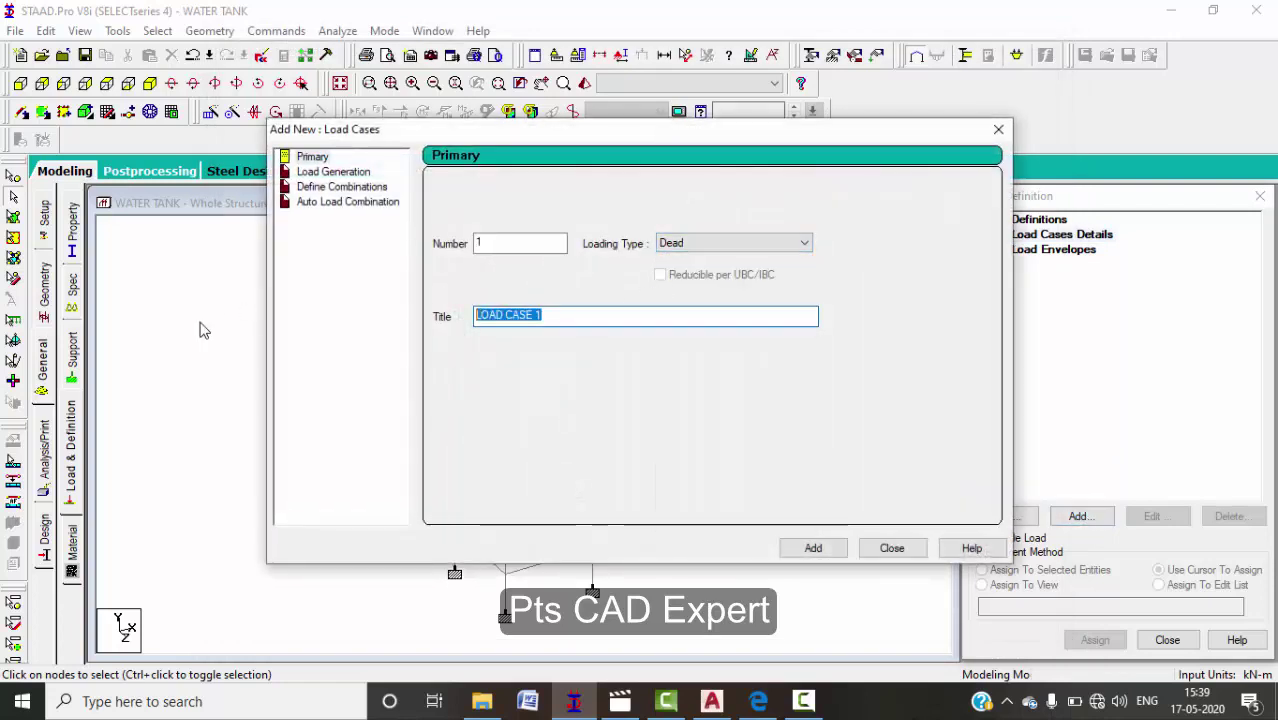
pyautogui.write('SW')
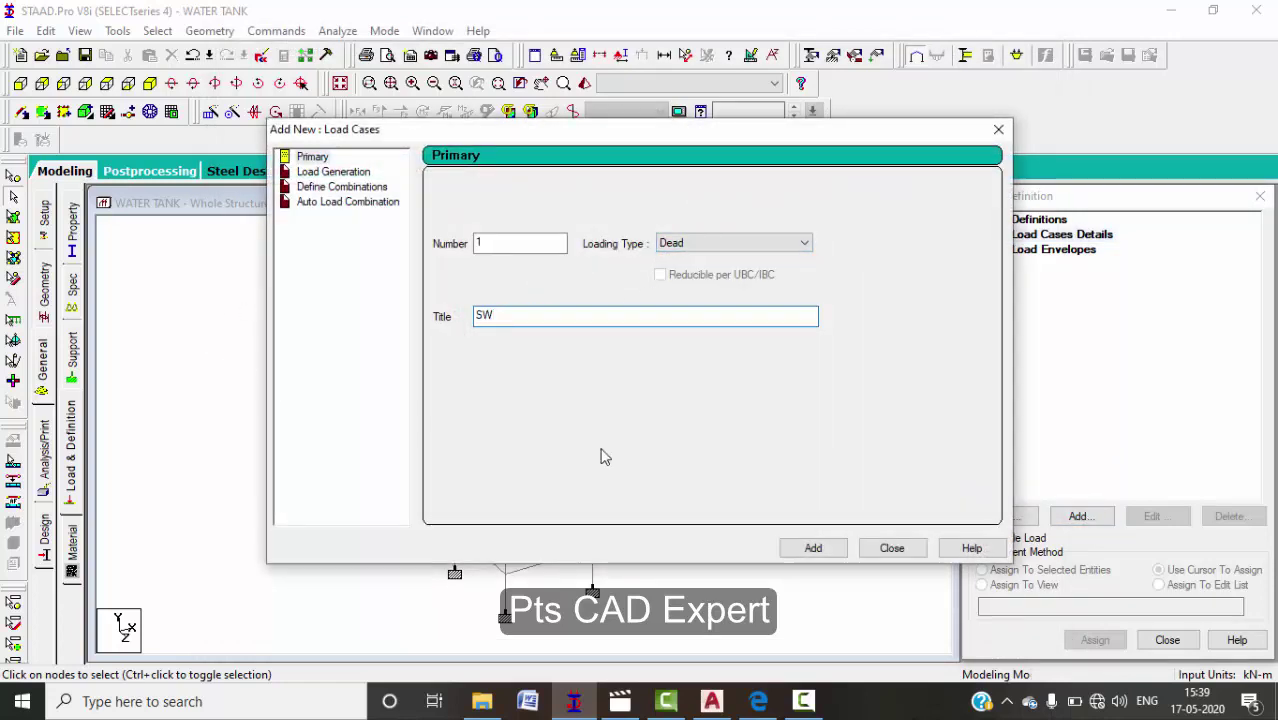
pyautogui.click(822, 550)
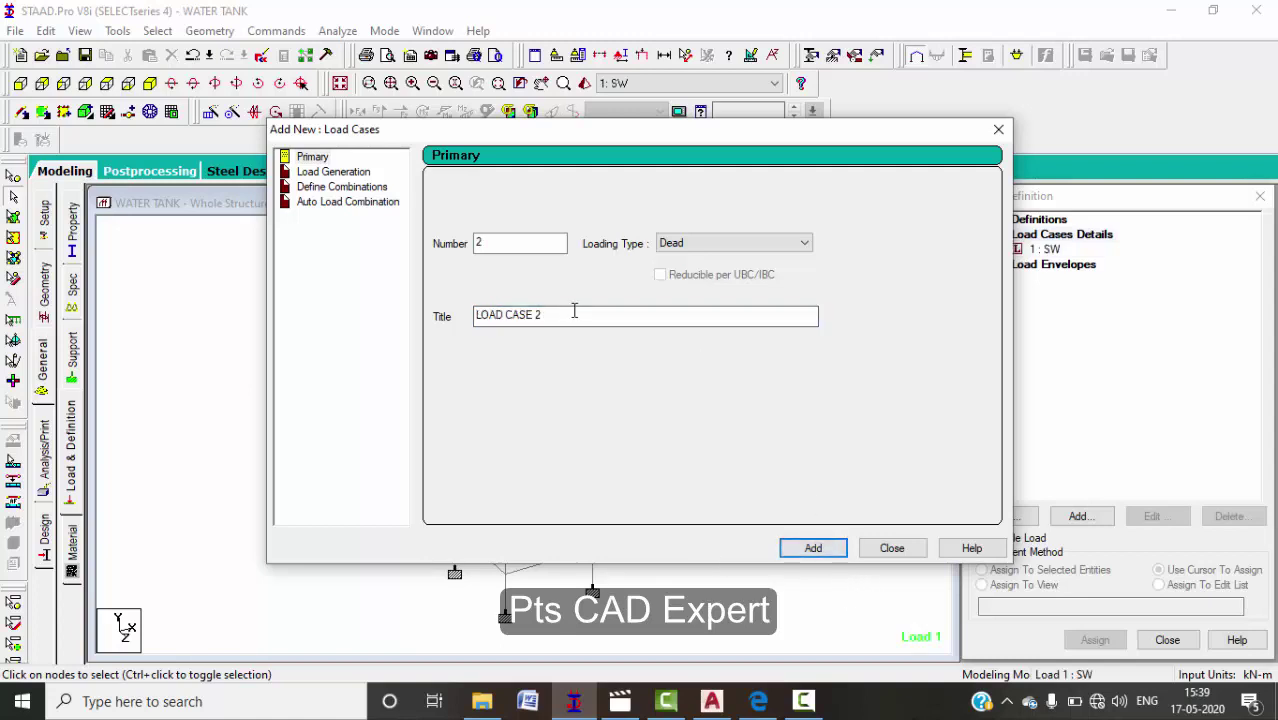
# - Add primary load case 2 with loading type Dead and the title WP, and finish adding load cases
pyautogui.moveTo(574, 314); pyautogui.dragTo(460, 316)
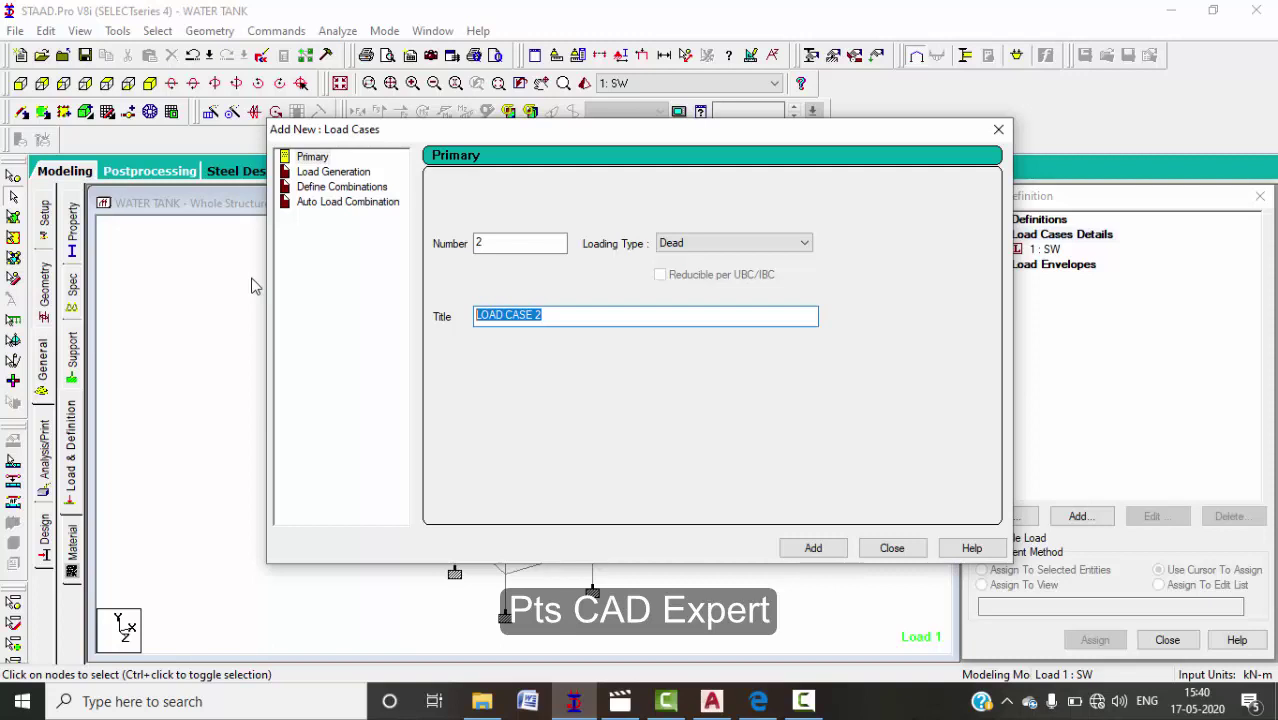
pyautogui.write('WP')
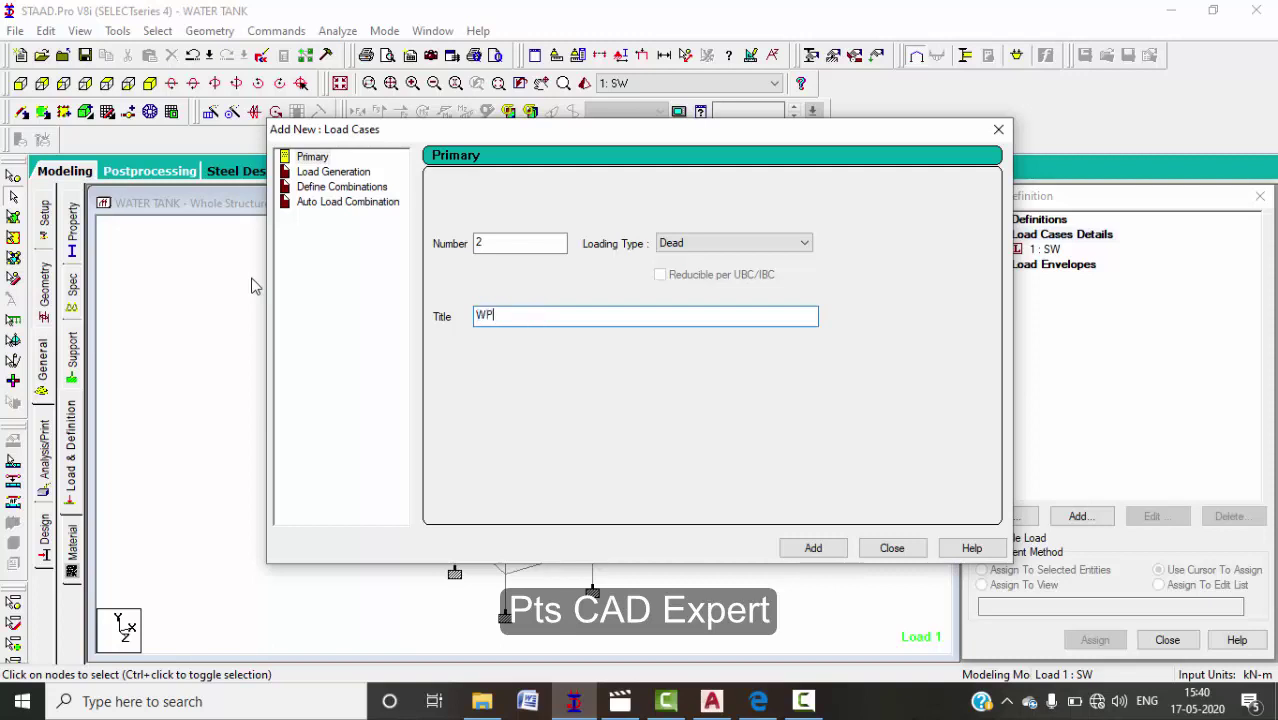
pyautogui.click(831, 548)
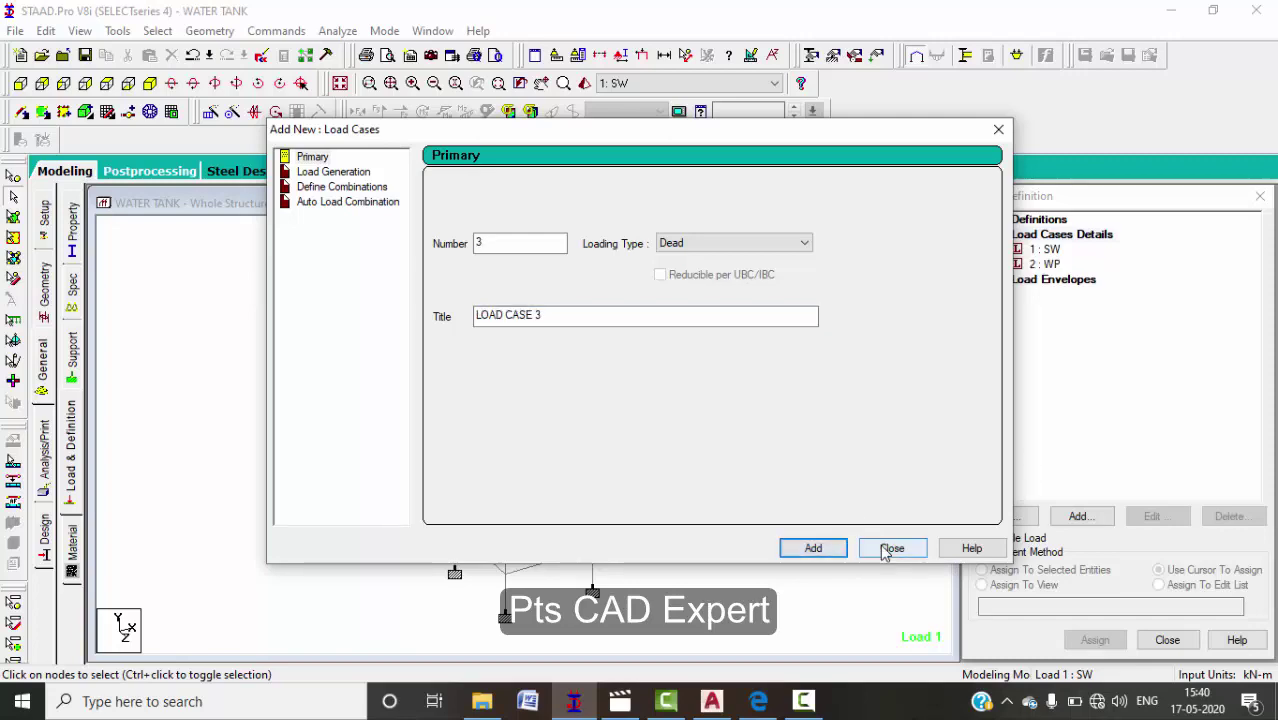
pyautogui.click(887, 548)
# - Add a selfweight load in the Y direction with factor -1 to load case SW, and select that load item
pyautogui.click(1043, 249)
pyautogui.click(1081, 516)
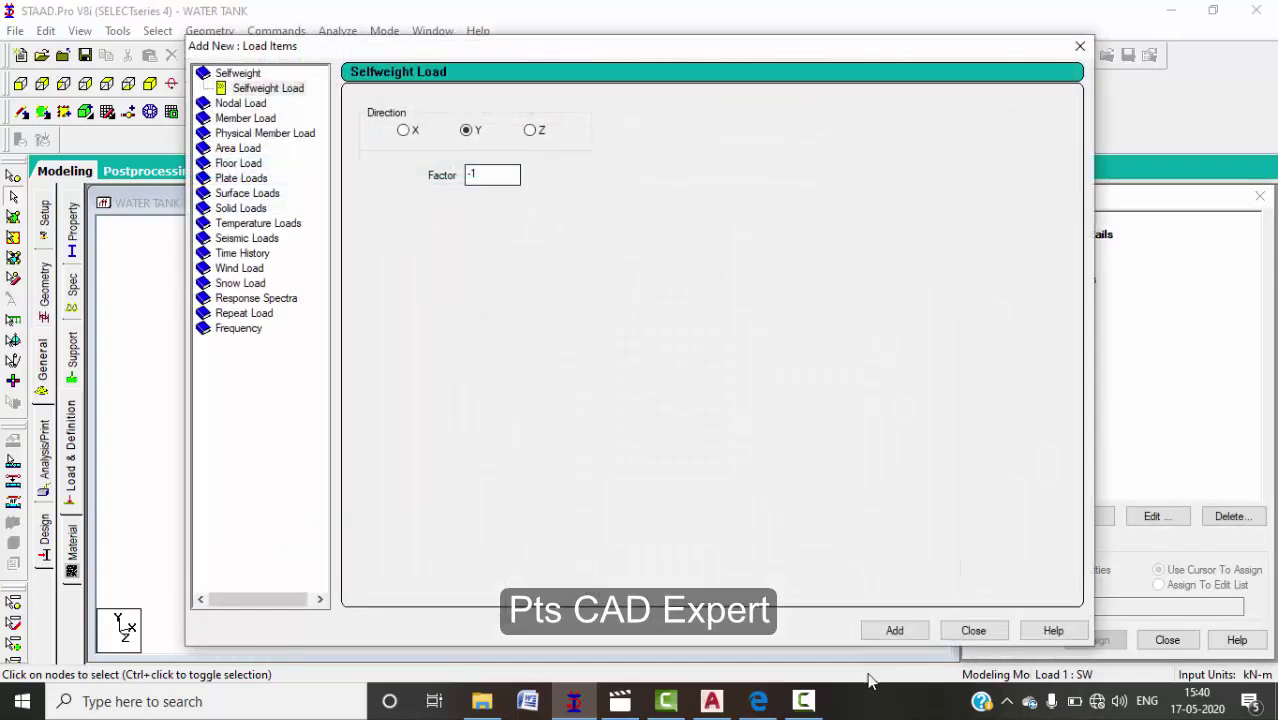
pyautogui.click(894, 630)
pyautogui.click(973, 630)
pyautogui.click(1090, 264)
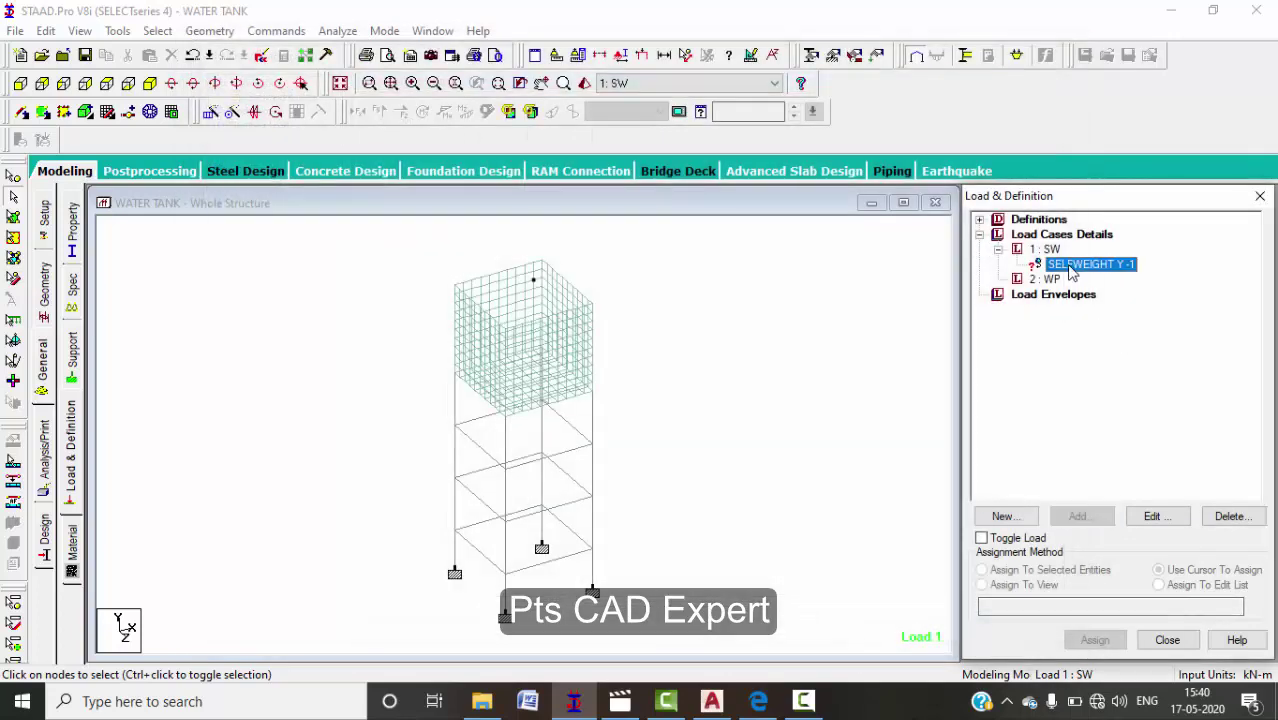
# - Assign the selfweight load to the whole structure with the Assign To View method and confirm the assignment
pyautogui.click(1095, 638)
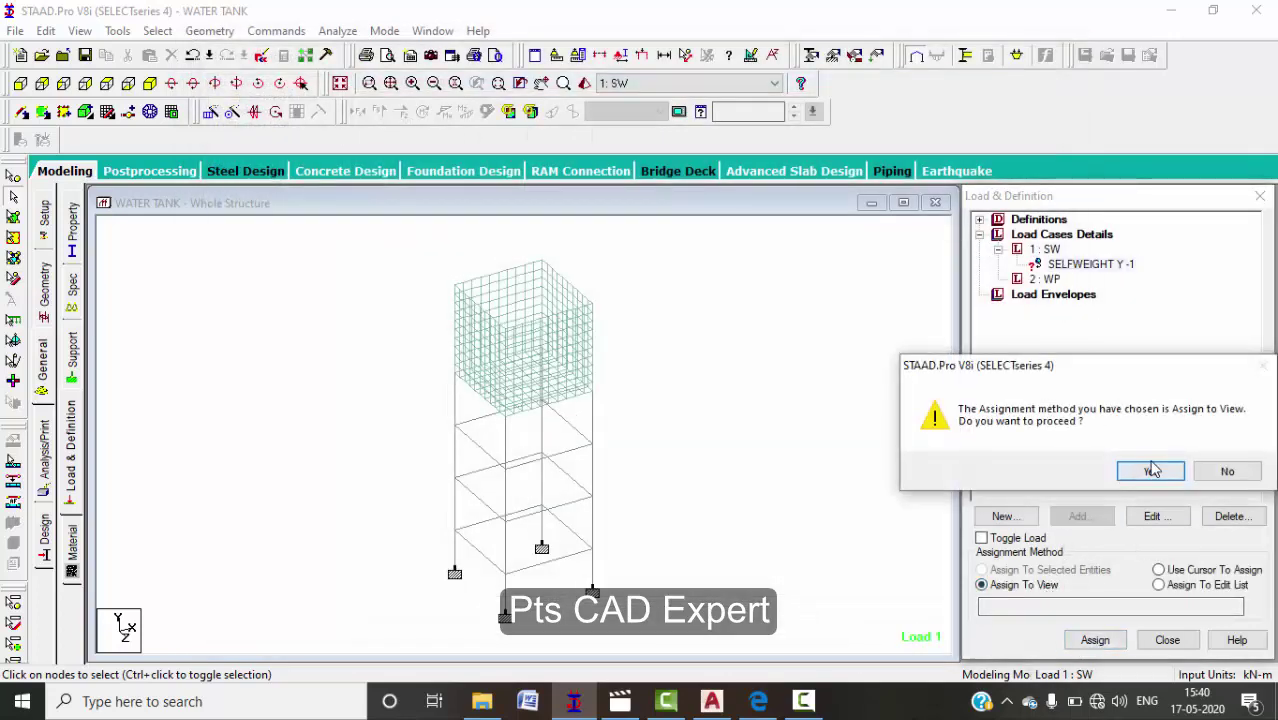
pyautogui.click(1146, 468)
pyautogui.click(845, 373)
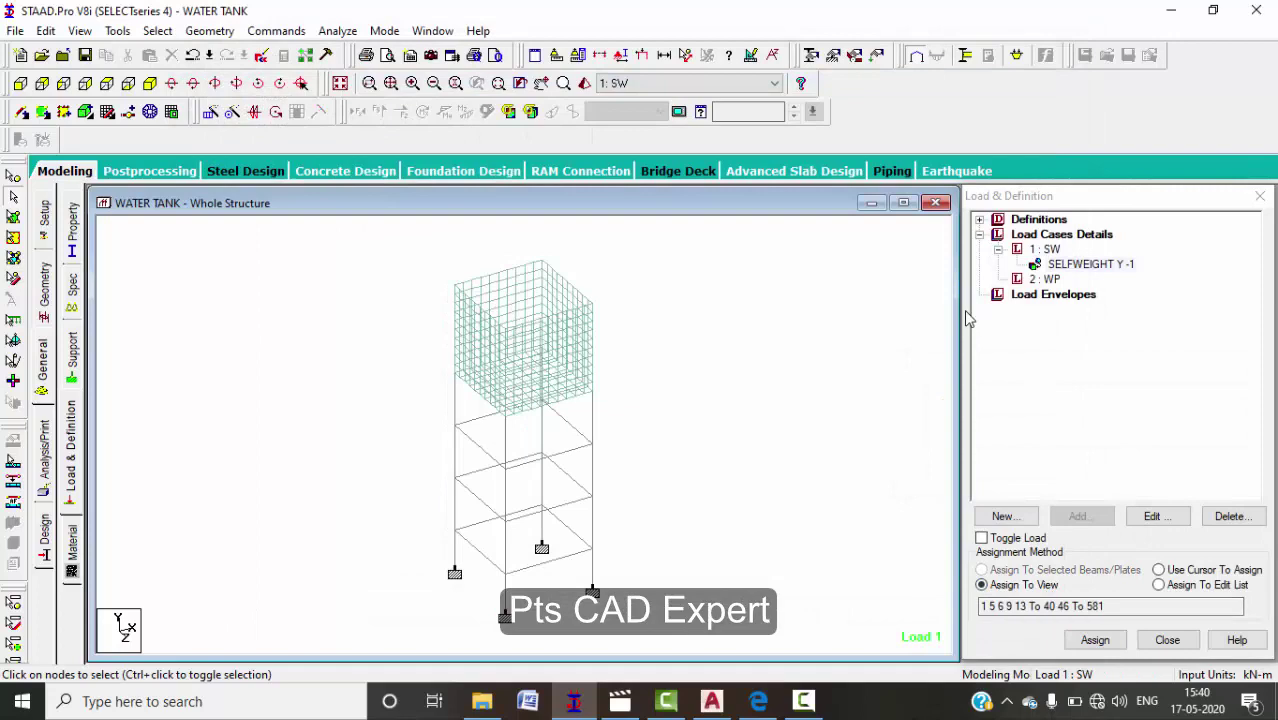
# - Review the plate load types for load case WP, from Pressure on Full Plate through Hydrostatic, without adding a load
pyautogui.click(1045, 279)
pyautogui.click(1078, 516)
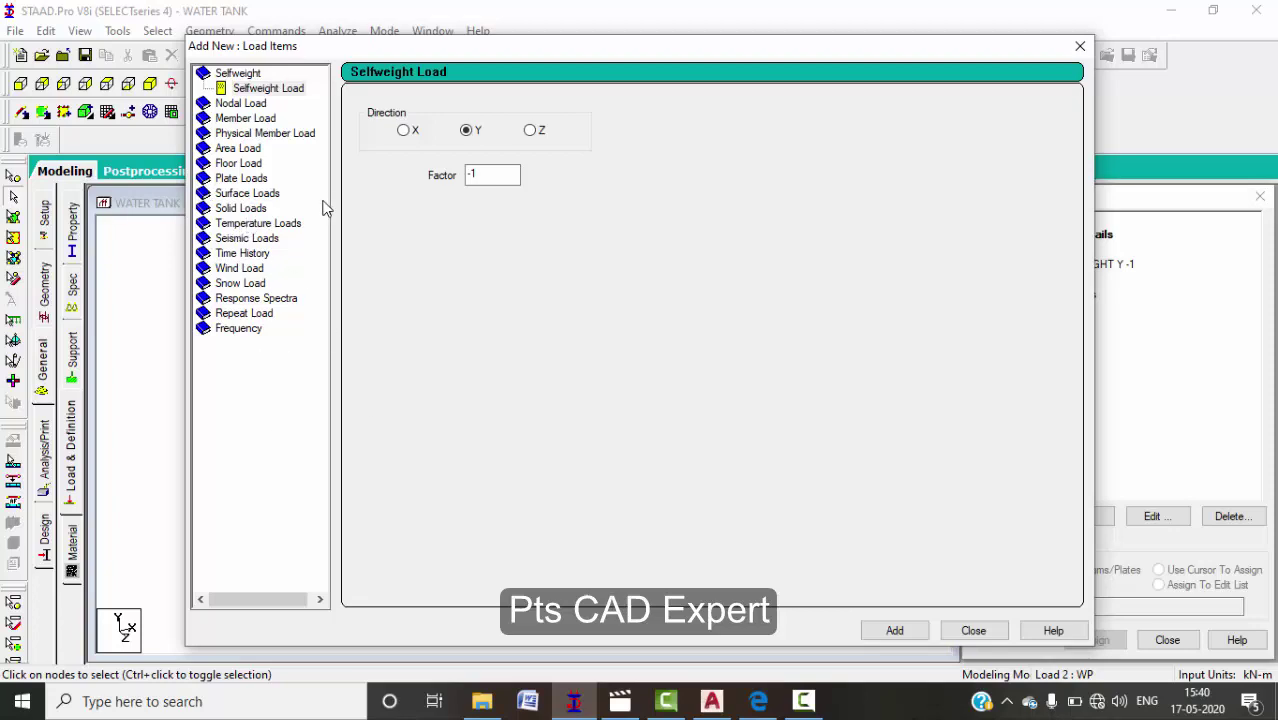
pyautogui.moveTo(541, 60); pyautogui.dragTo(489, 418)
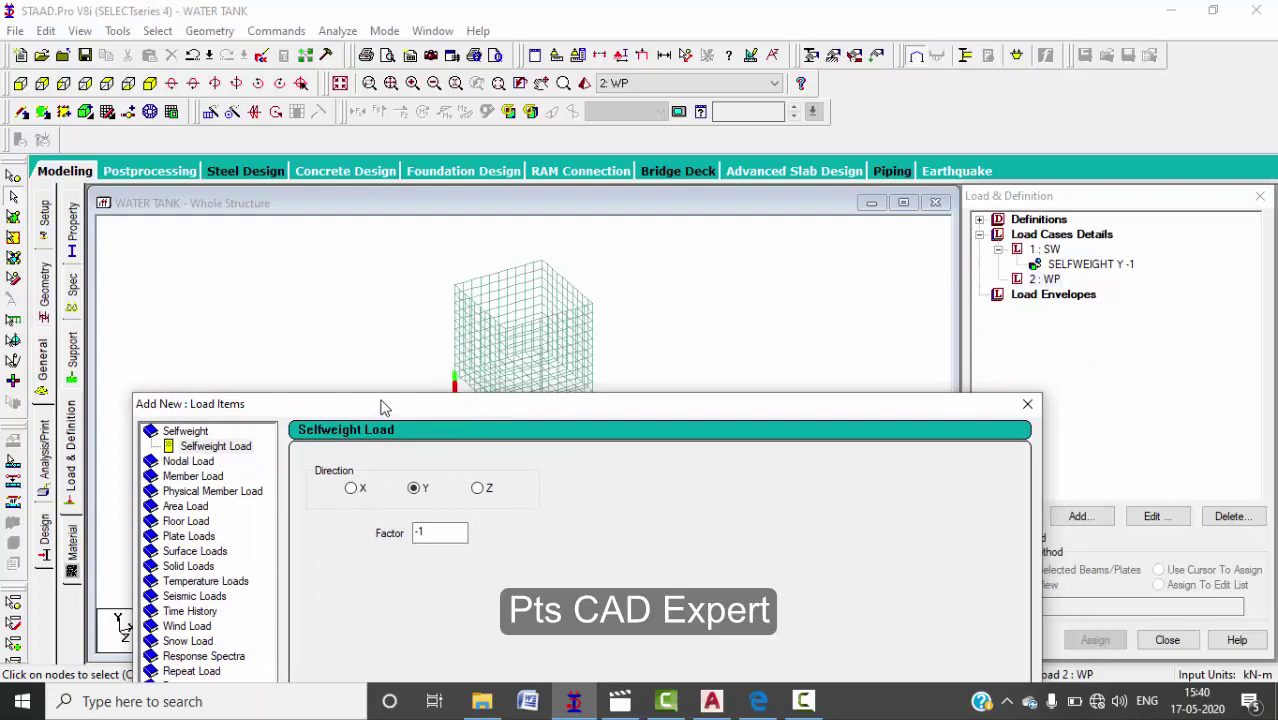
pyautogui.moveTo(380, 406); pyautogui.dragTo(436, 92)
pyautogui.click(226, 222)
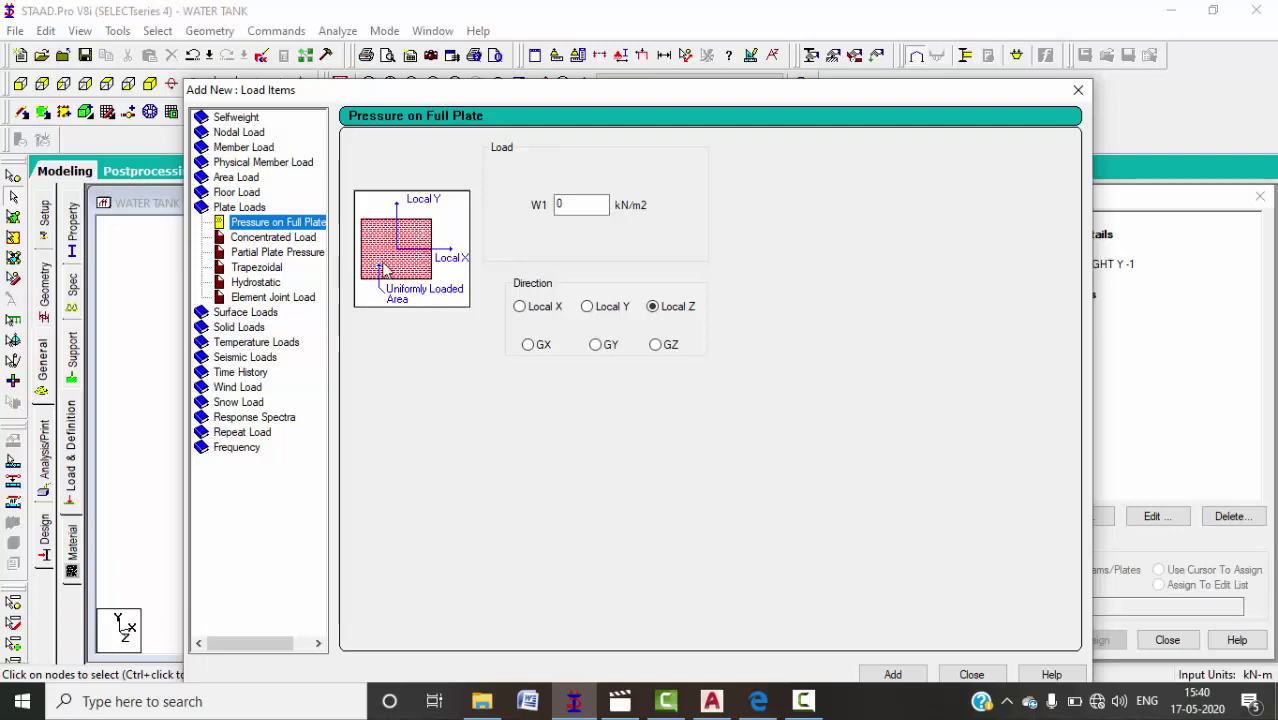
pyautogui.click(266, 238)
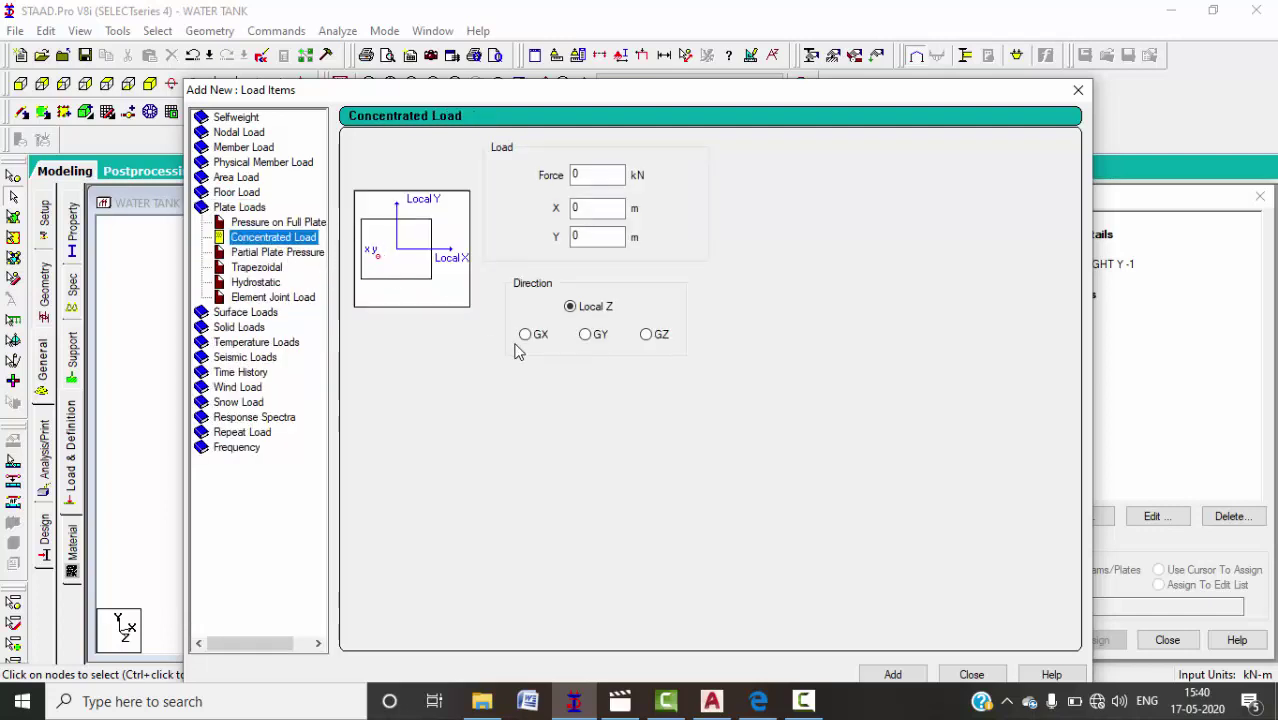
pyautogui.click(276, 252)
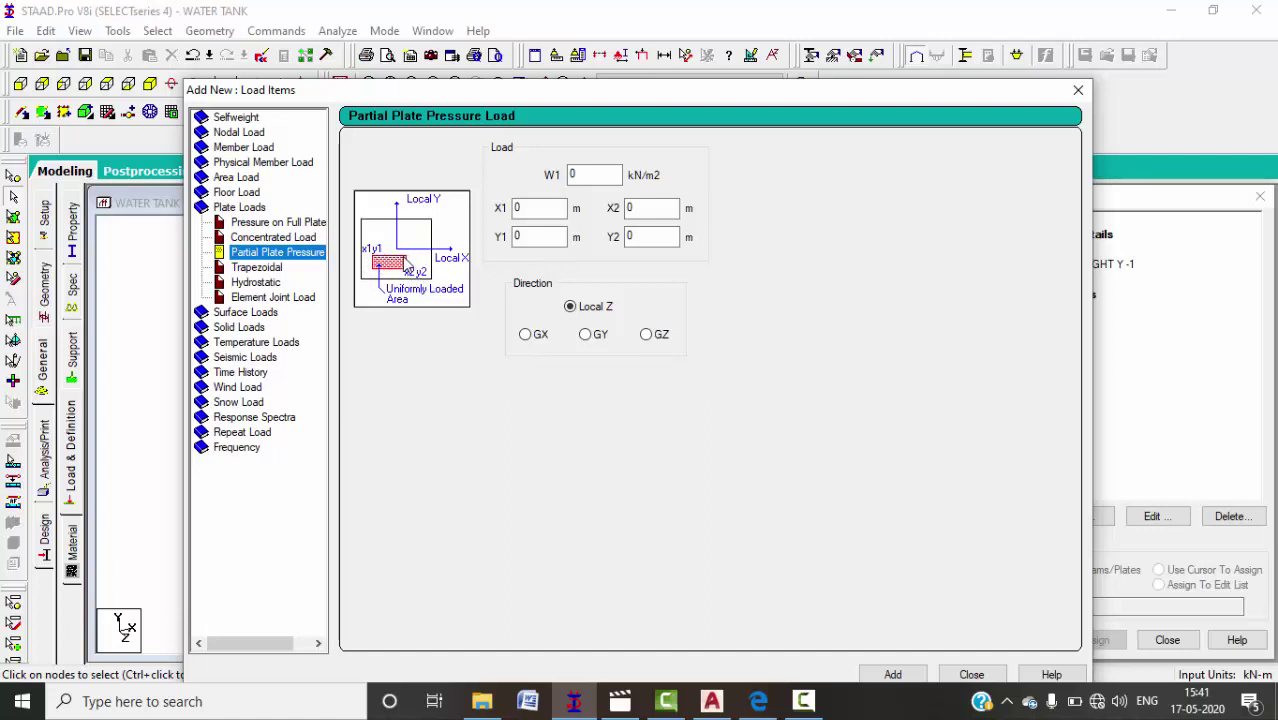
pyautogui.click(262, 268)
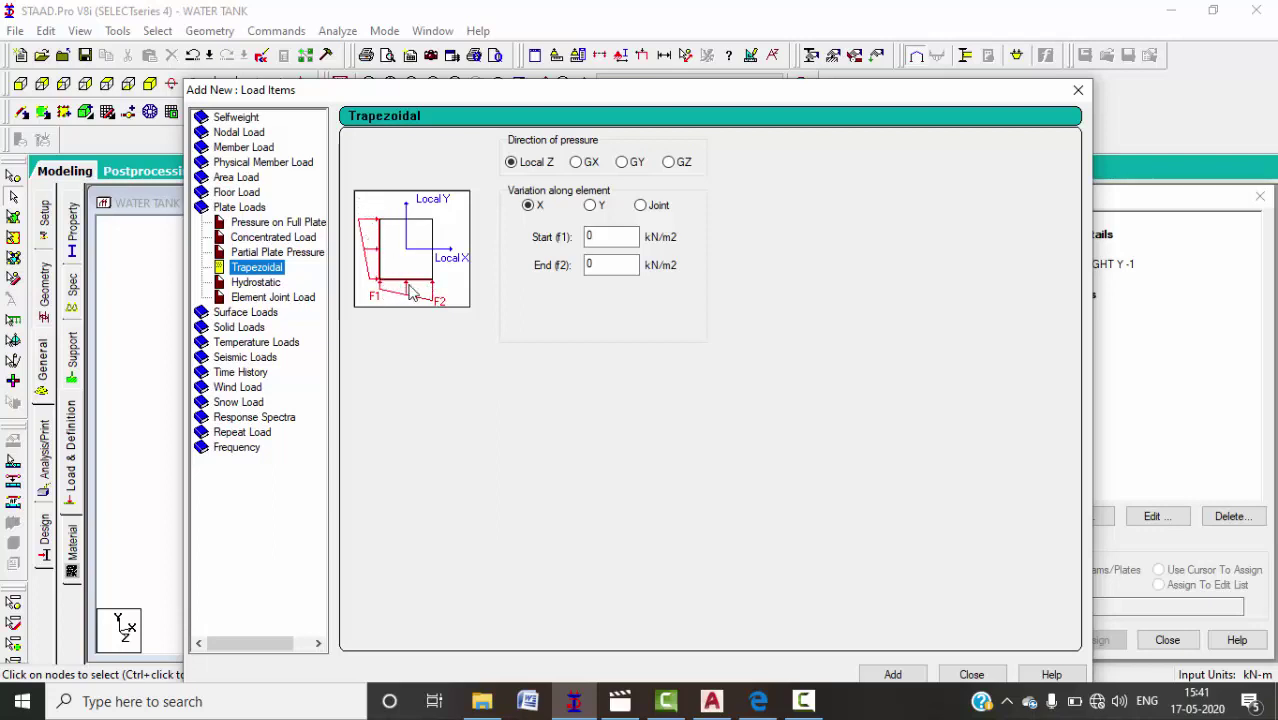
pyautogui.click(262, 283)
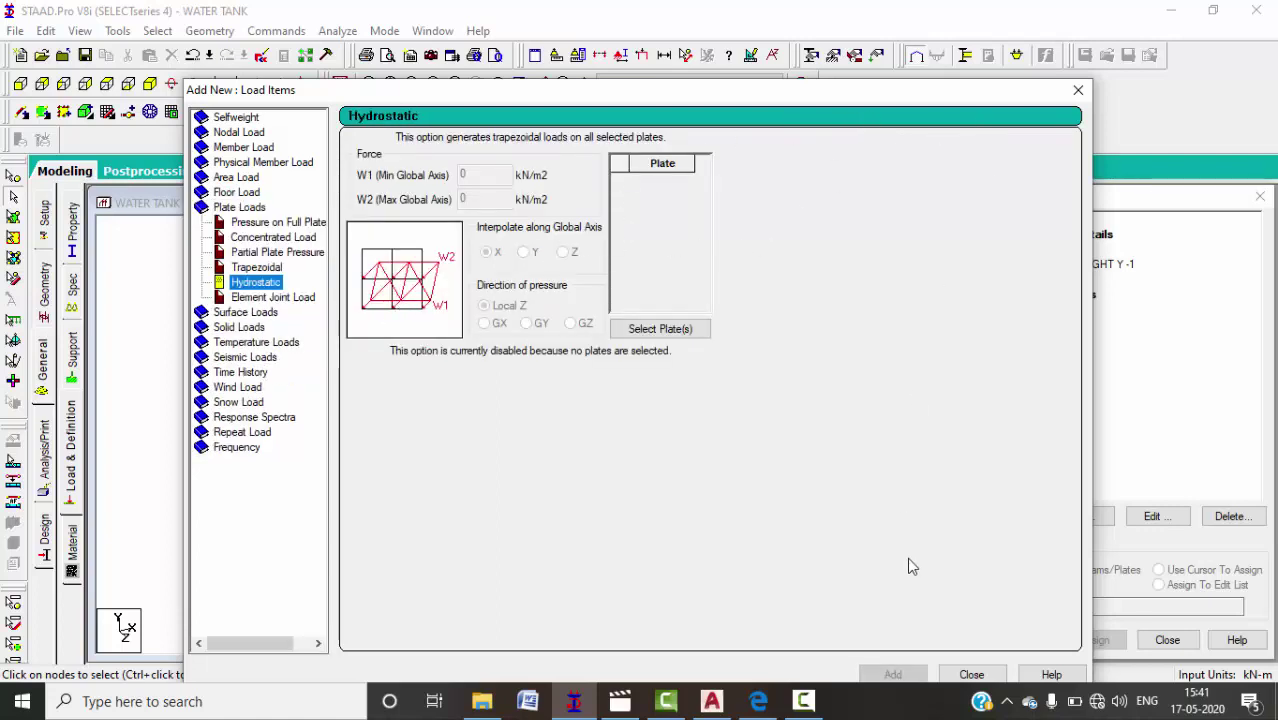
pyautogui.click(971, 674)
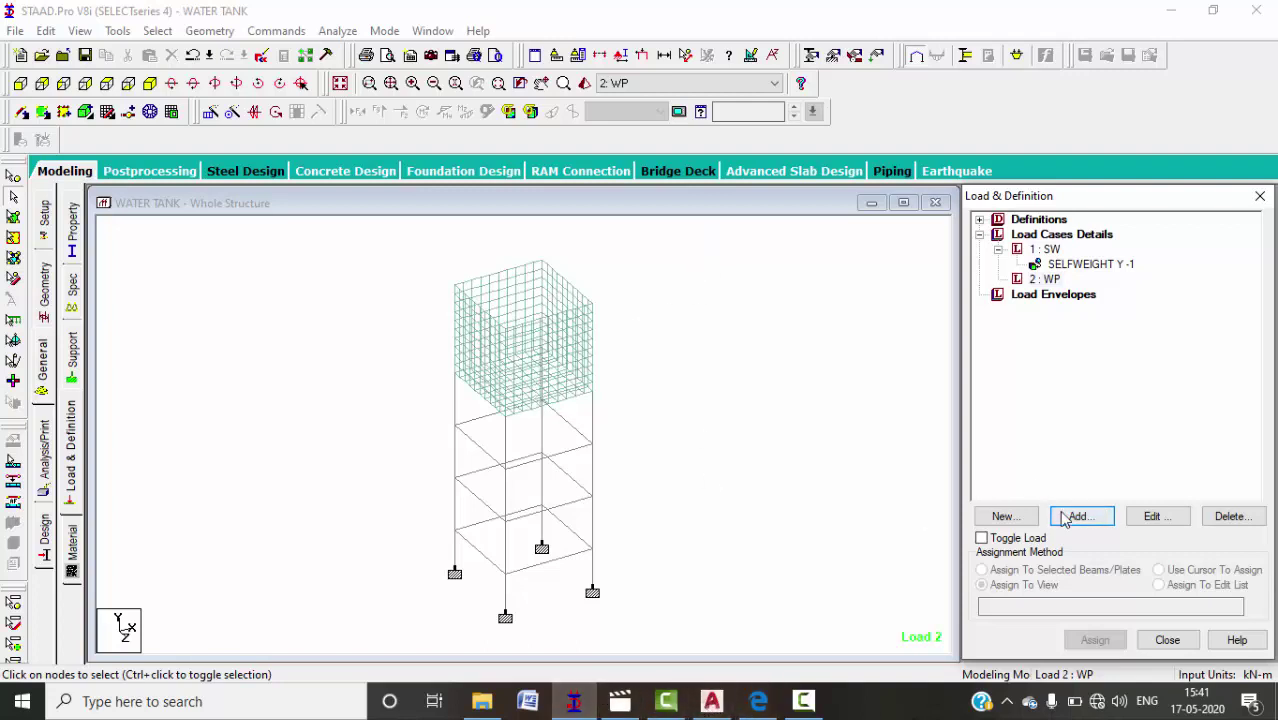
# - Examine the Element Joint Load options among the plate loads for load case WP without adding a load
pyautogui.click(1054, 280)
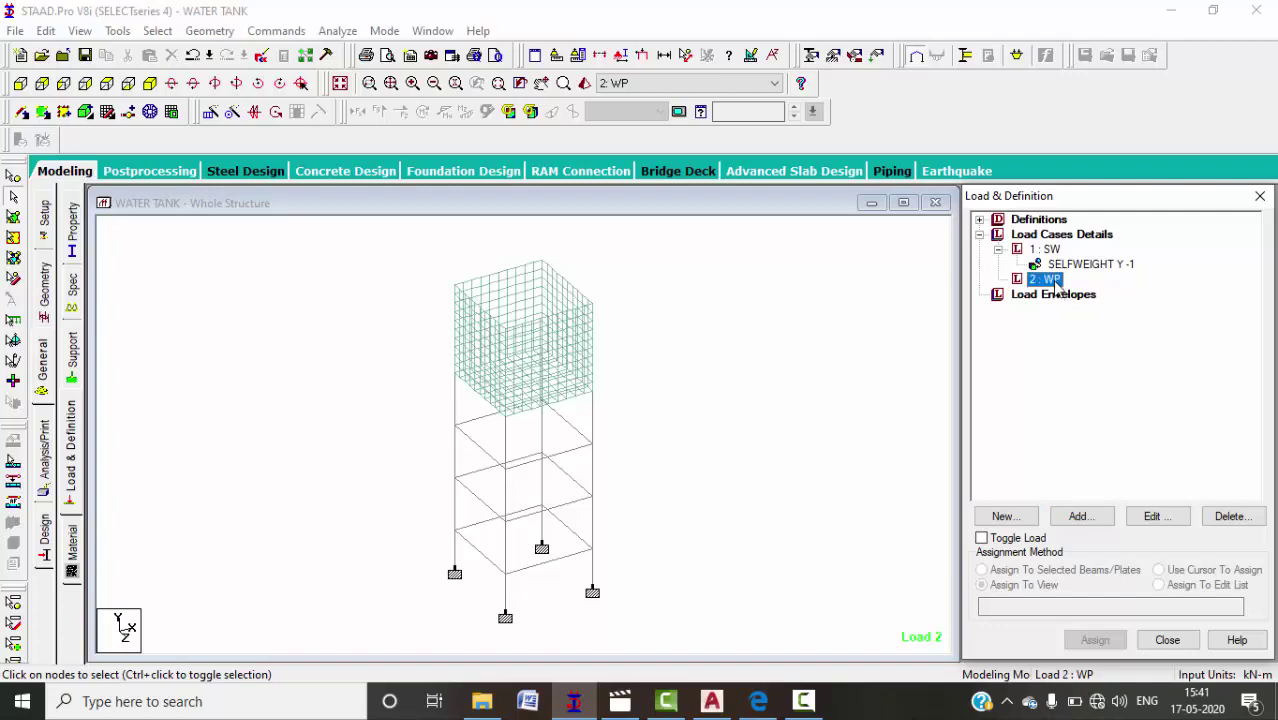
pyautogui.click(1077, 514)
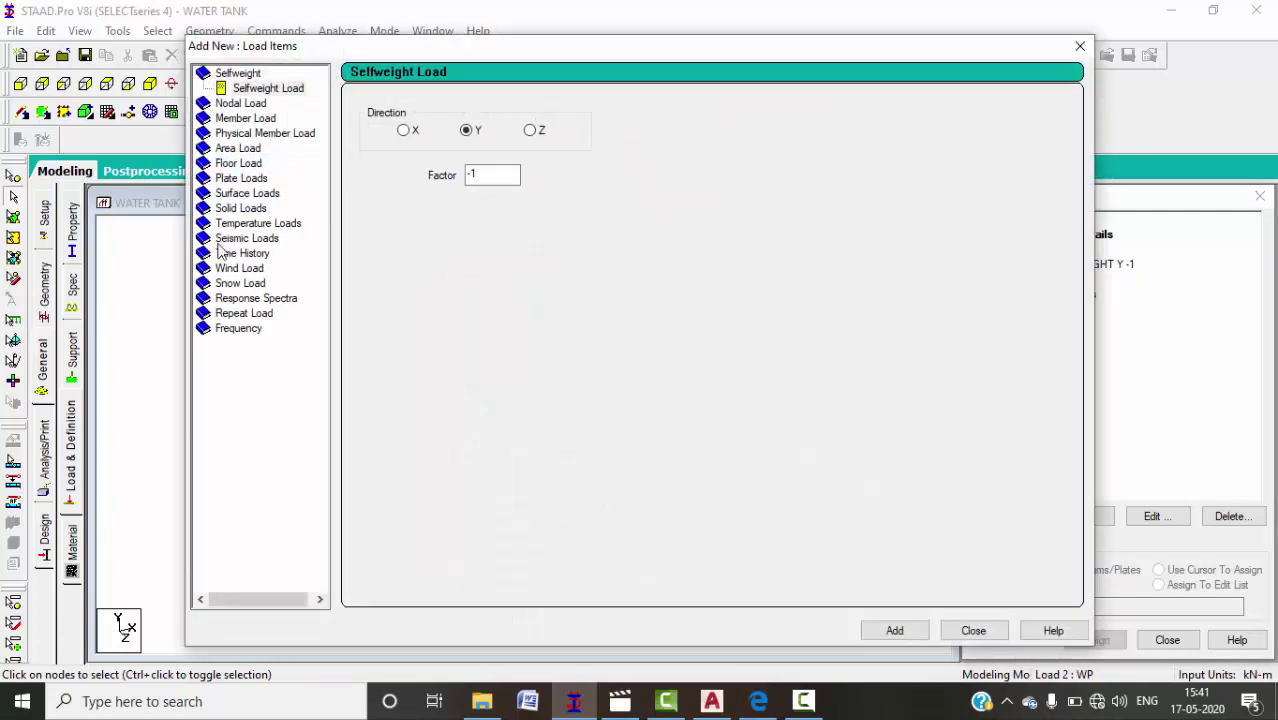
pyautogui.click(241, 178)
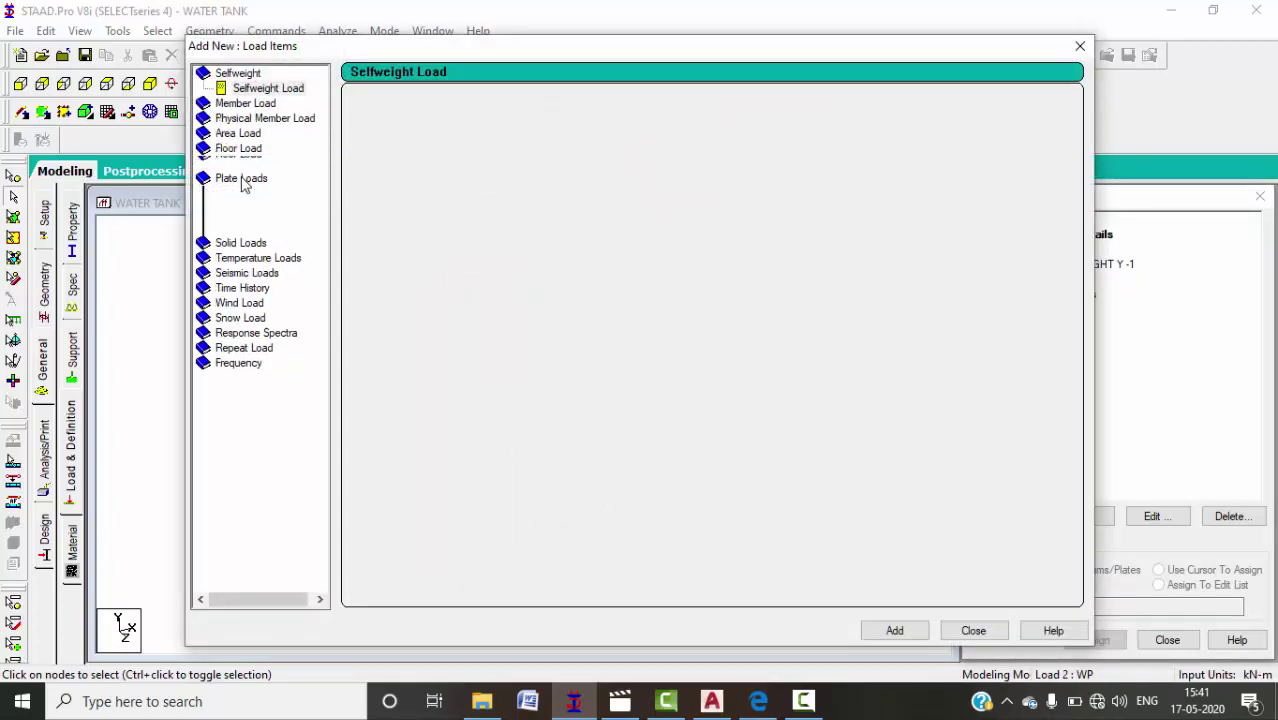
pyautogui.click(276, 254)
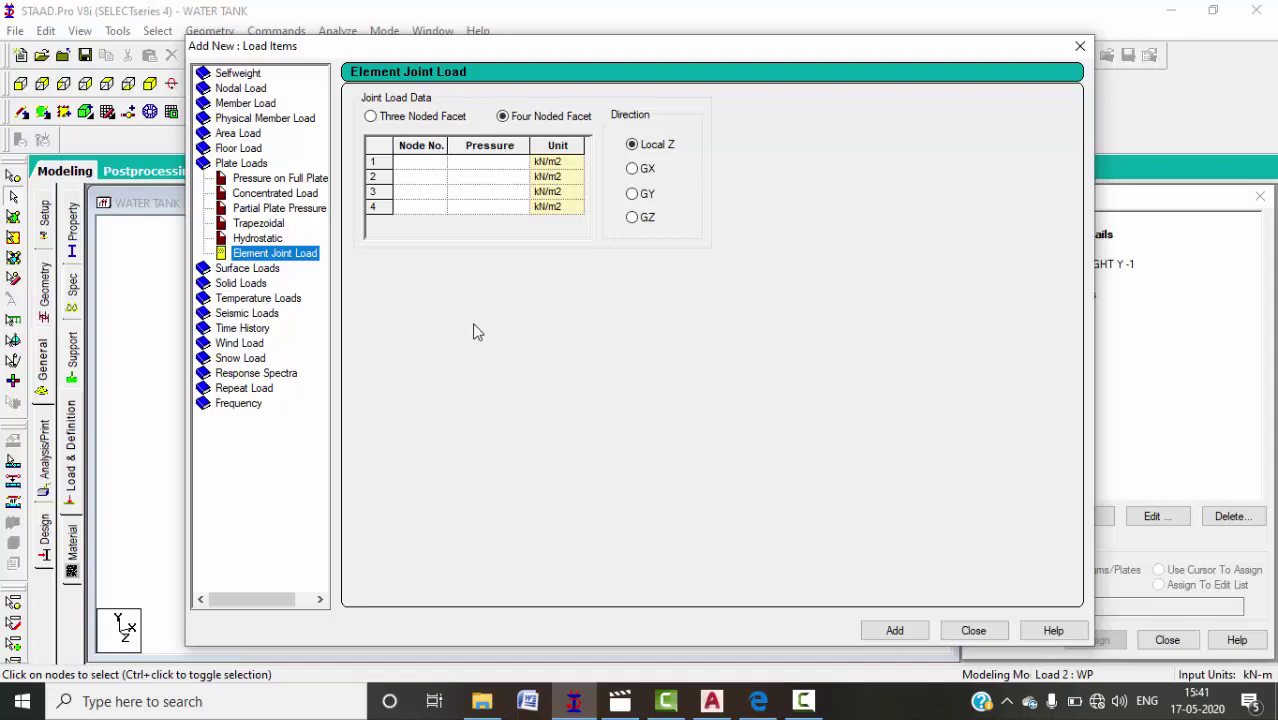
pyautogui.click(973, 630)
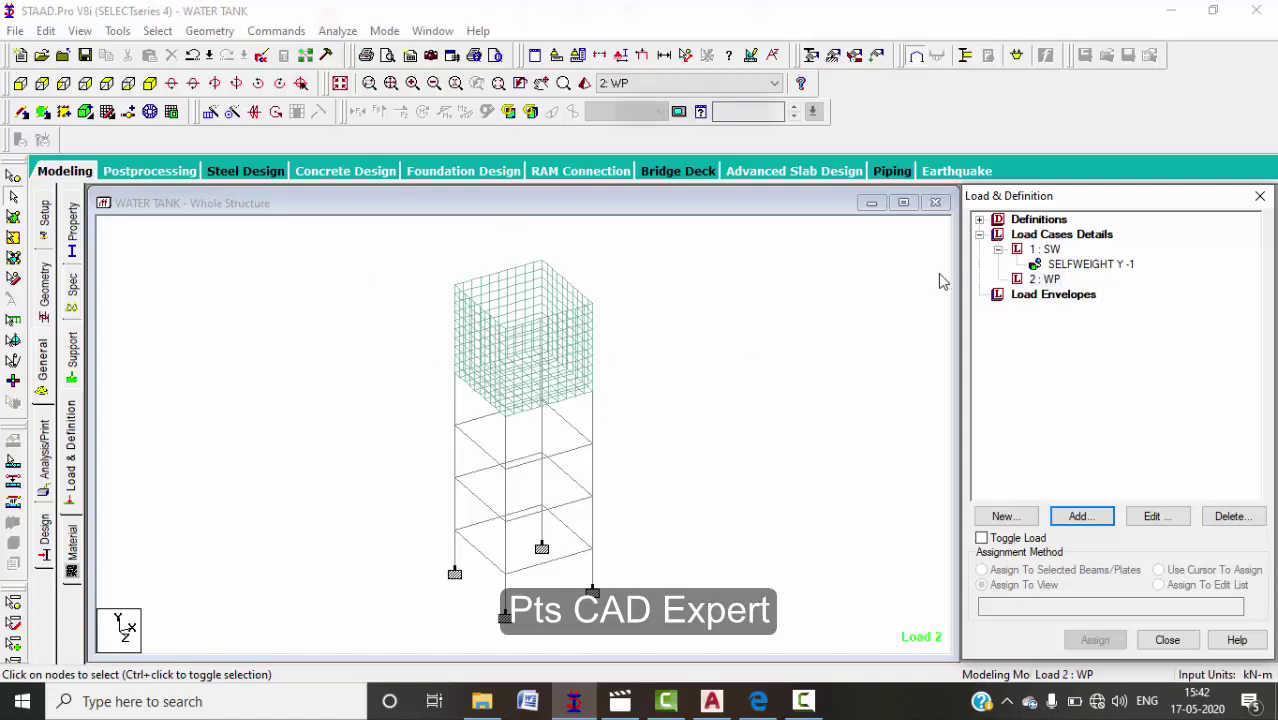
# - Display the plate local axes and inspect their orientation on the tank walls and base up close
pyautogui.click(850, 378)
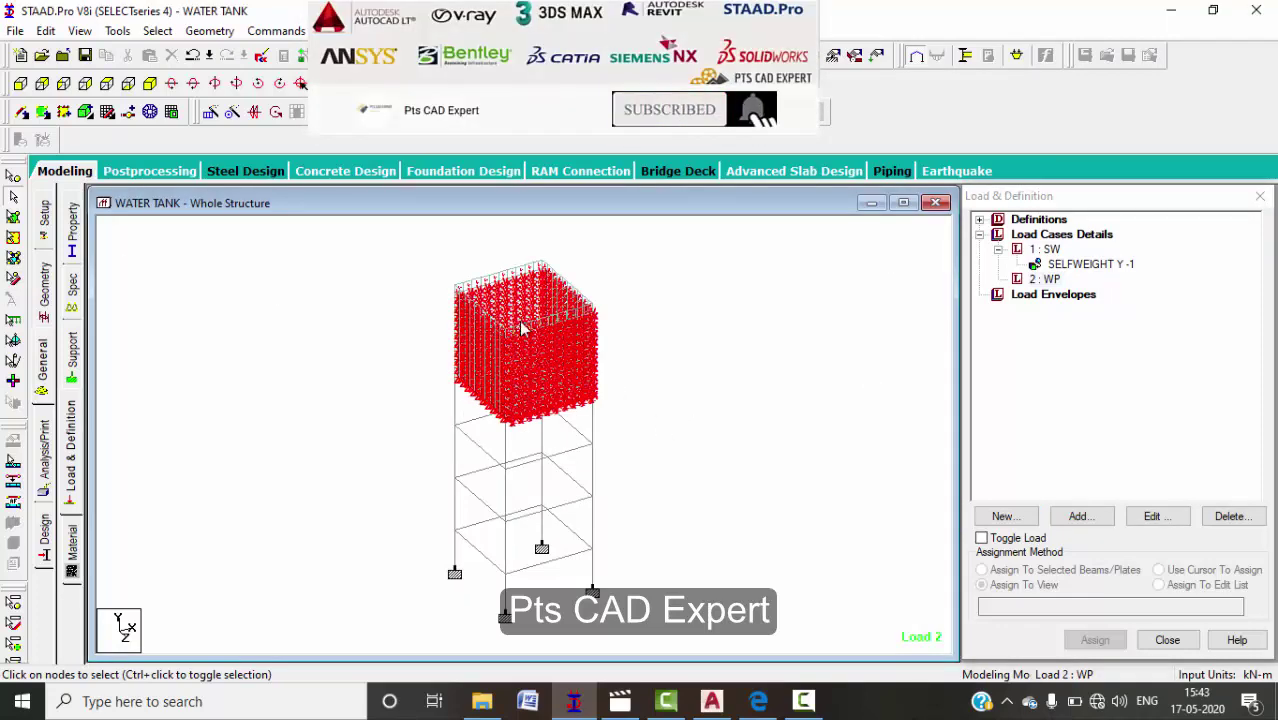
pyautogui.scroll(5, 490, 300)
pyautogui.keyDown('ctrl'); pyautogui.moveTo(489, 298); pyautogui.dragTo(147, 585, button='middle'); pyautogui.keyUp('ctrl')
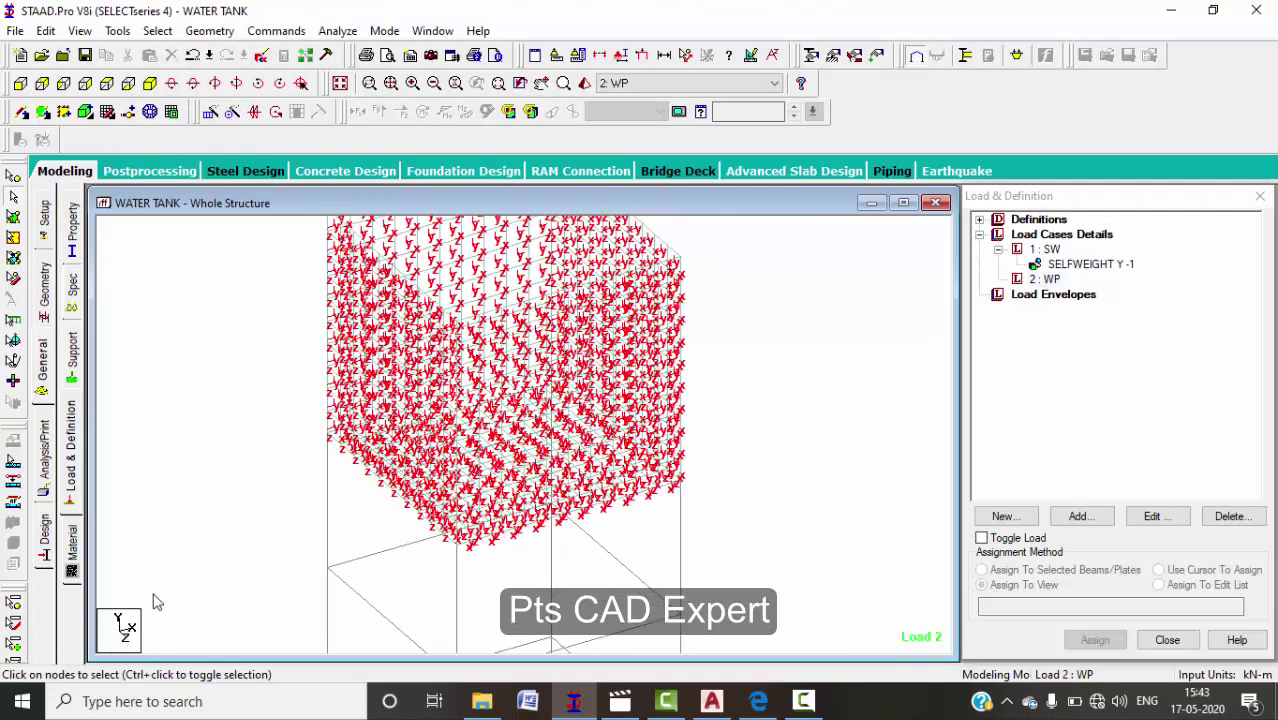
pyautogui.keyDown('ctrl'); pyautogui.moveTo(422, 254); pyautogui.dragTo(432, 347, button='middle'); pyautogui.keyUp('ctrl')
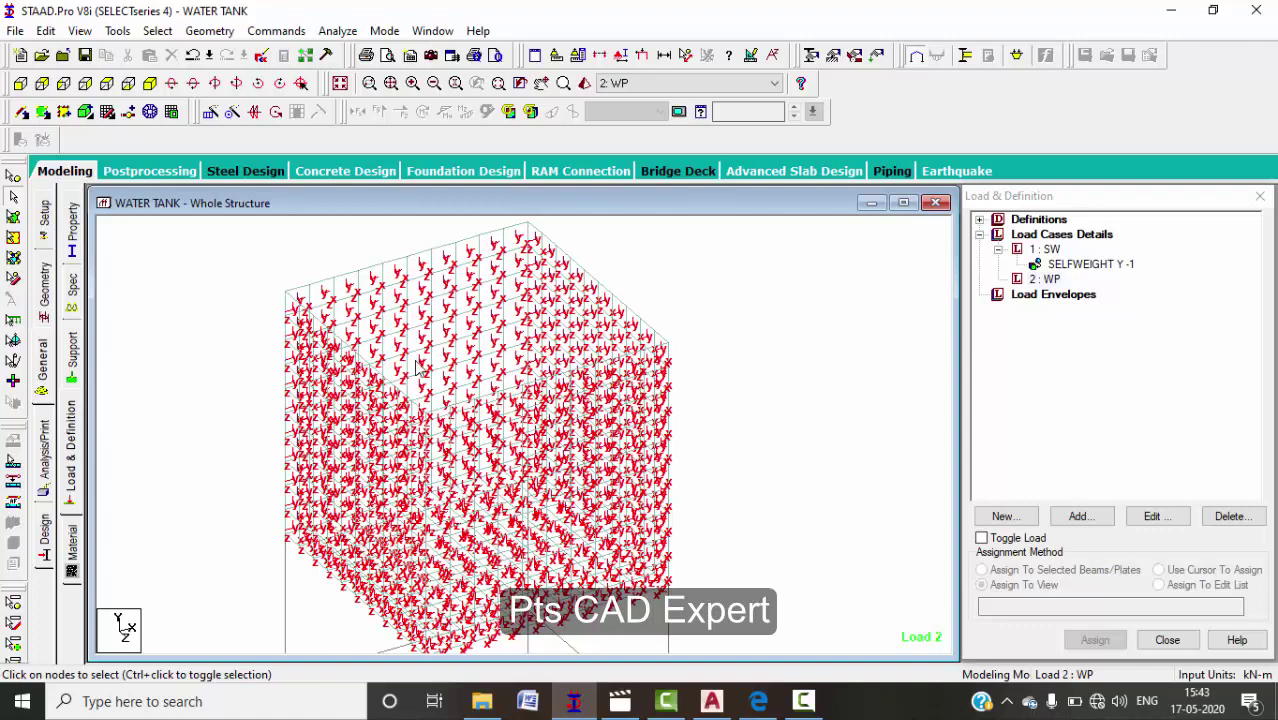
# - Select one plate on each of the four tank walls and accept the auto save of the file
pyautogui.click(13, 217)
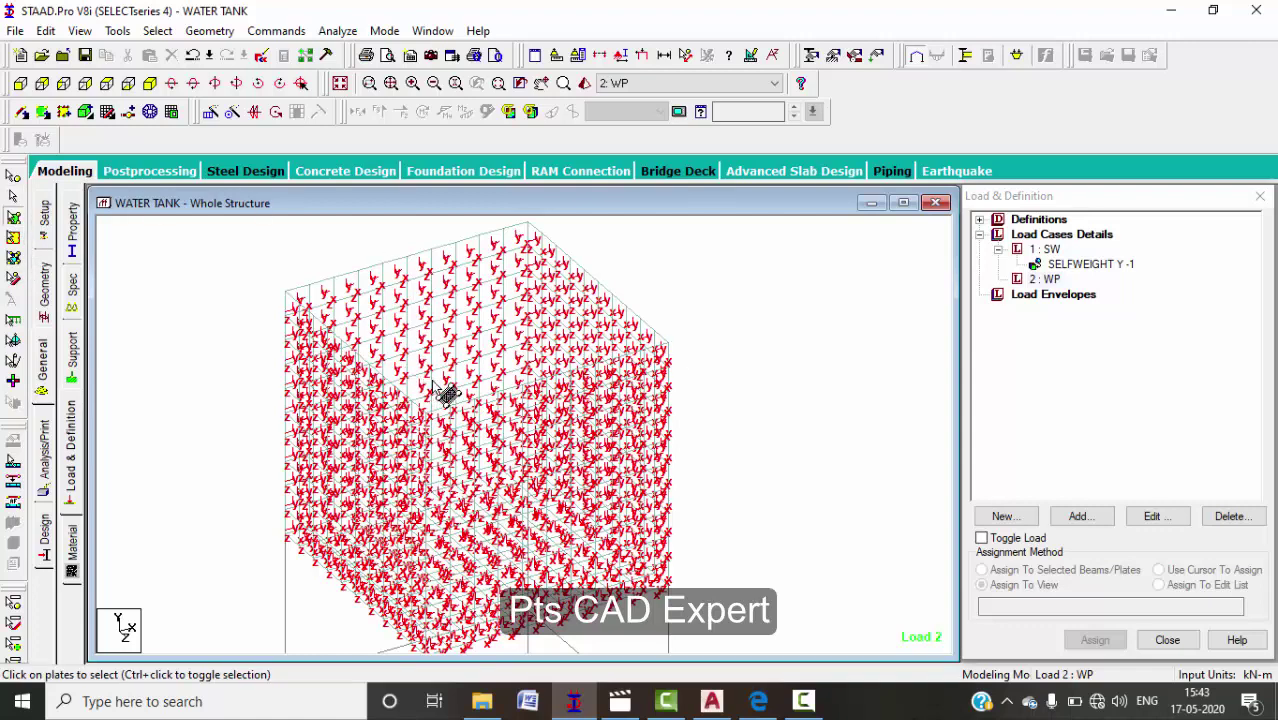
pyautogui.click(443, 310)
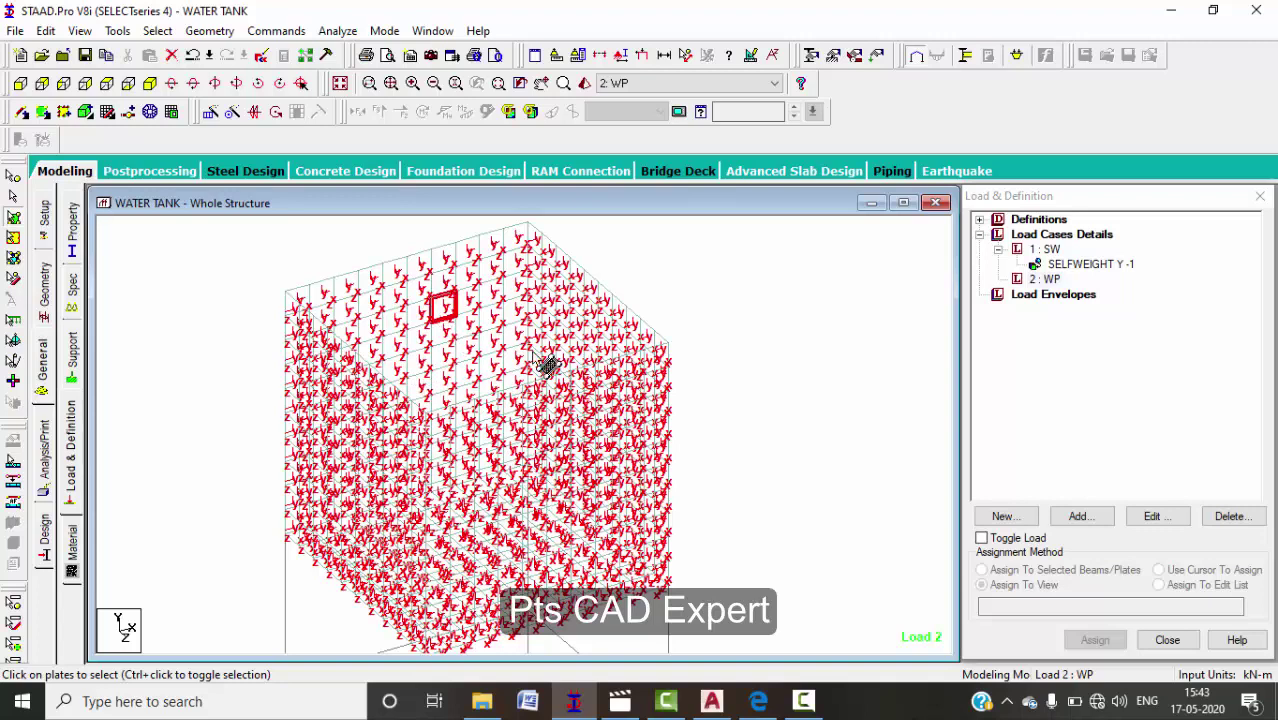
pyautogui.keyDown('ctrl'); pyautogui.click(591, 313); pyautogui.keyUp('ctrl')
pyautogui.keyDown('ctrl'); pyautogui.click(533, 489); pyautogui.keyUp('ctrl')
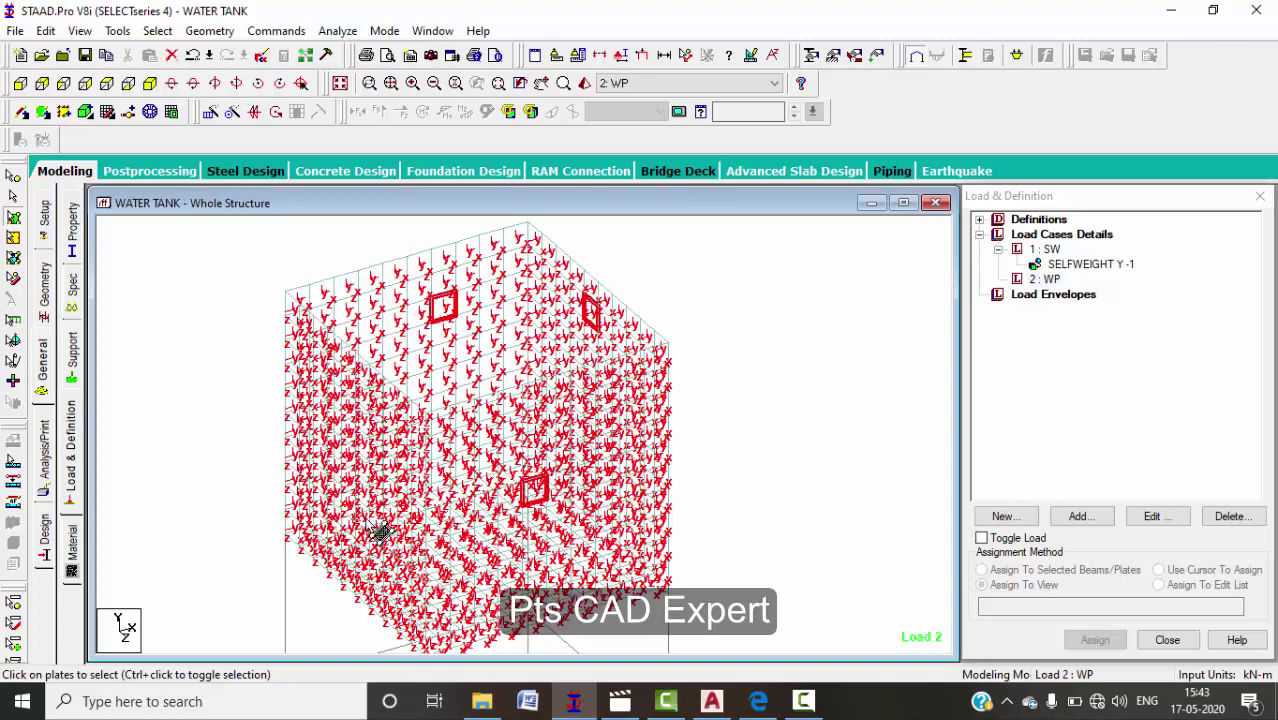
pyautogui.keyDown('ctrl'); pyautogui.click(347, 480); pyautogui.keyUp('ctrl')
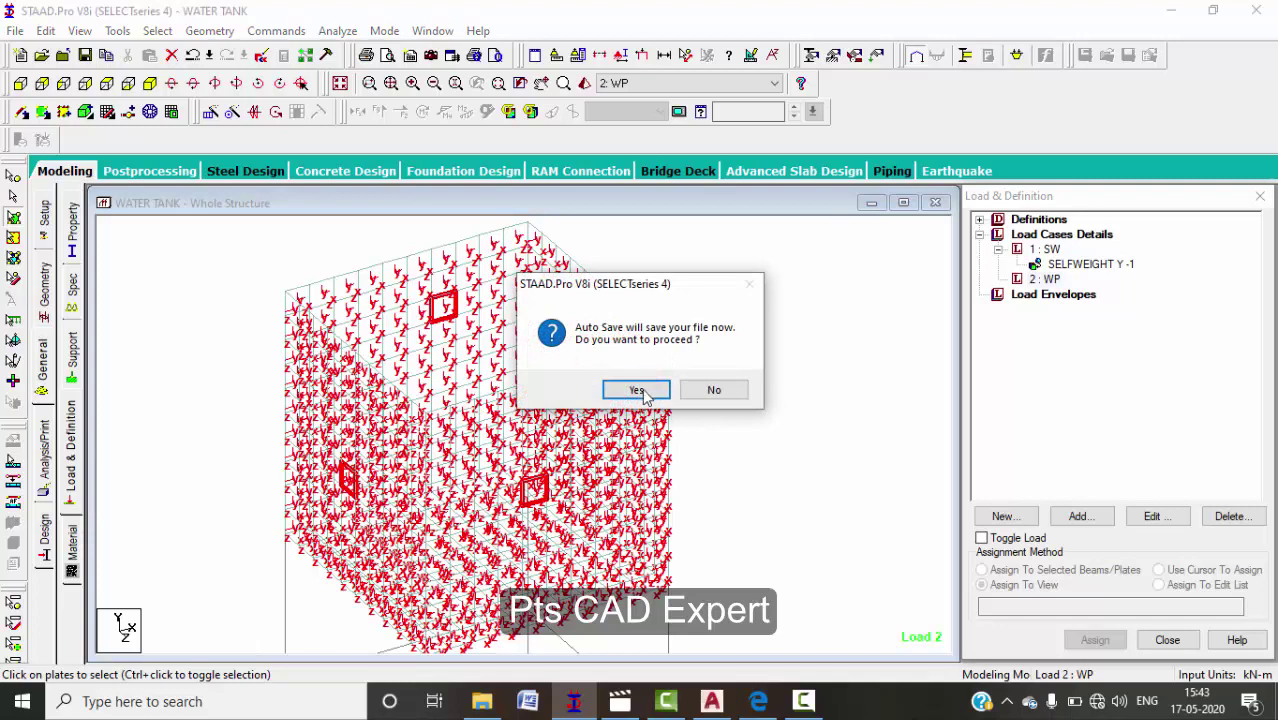
pyautogui.click(641, 389)
pyautogui.click(524, 374)
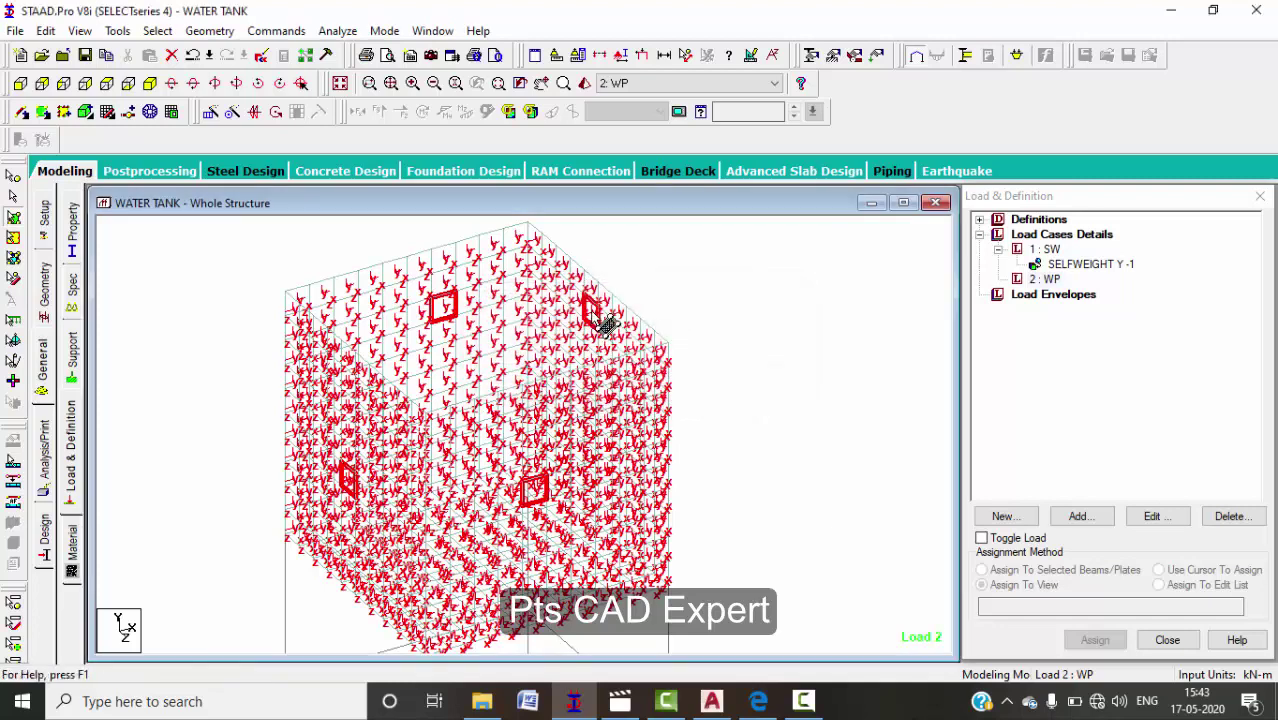
# - Compare the local axes of the selected wall plates in a separate view window, close it and clear the selection
pyautogui.rightClick(591, 313)
pyautogui.click(660, 498)
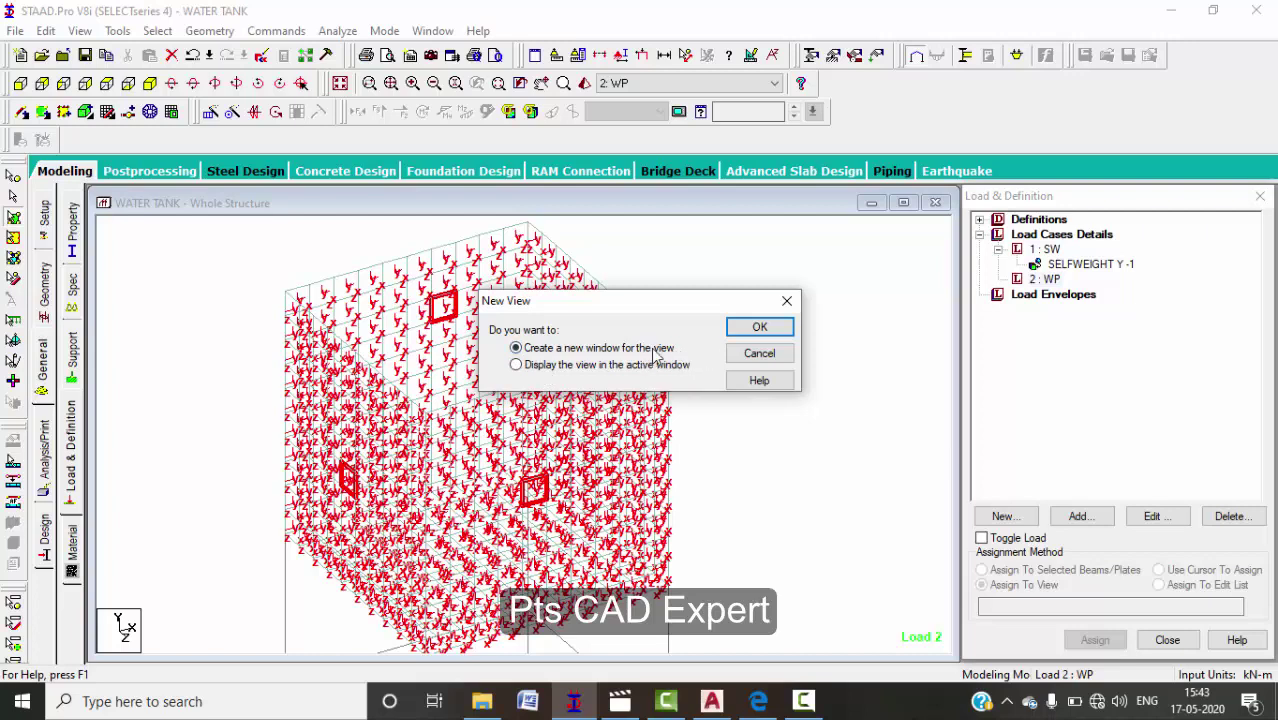
pyautogui.click(758, 327)
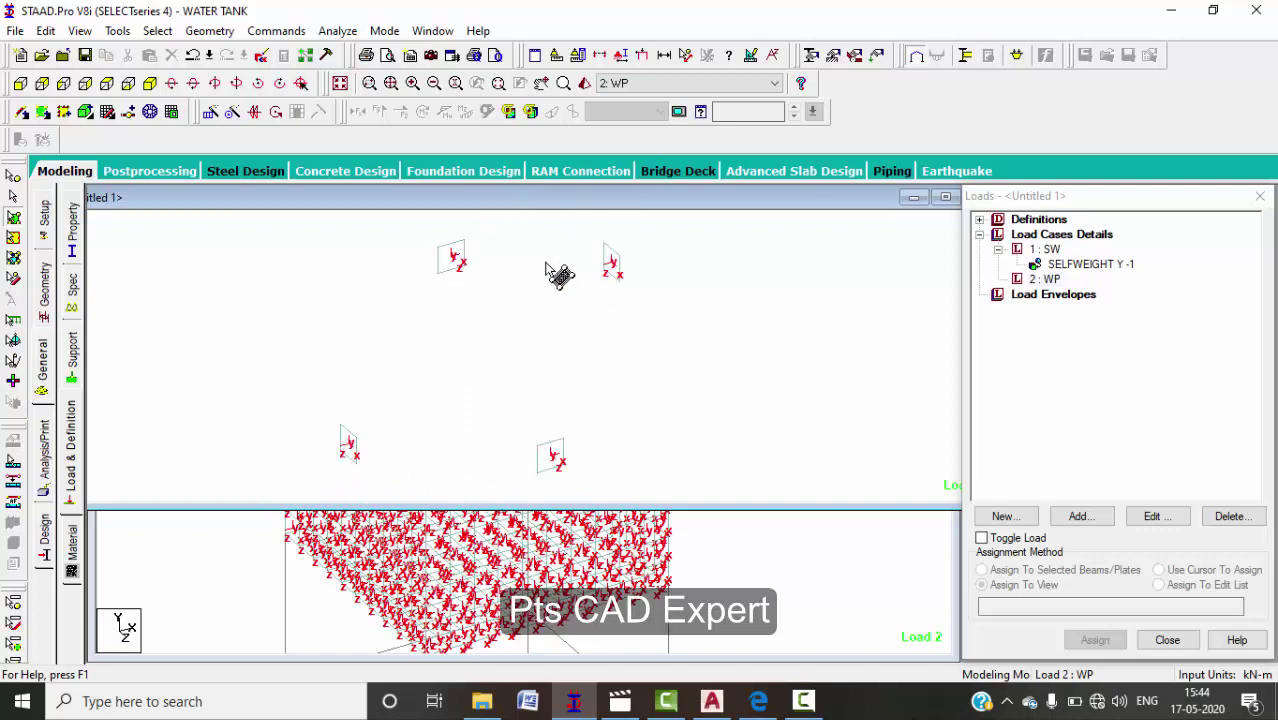
pyautogui.click(945, 197)
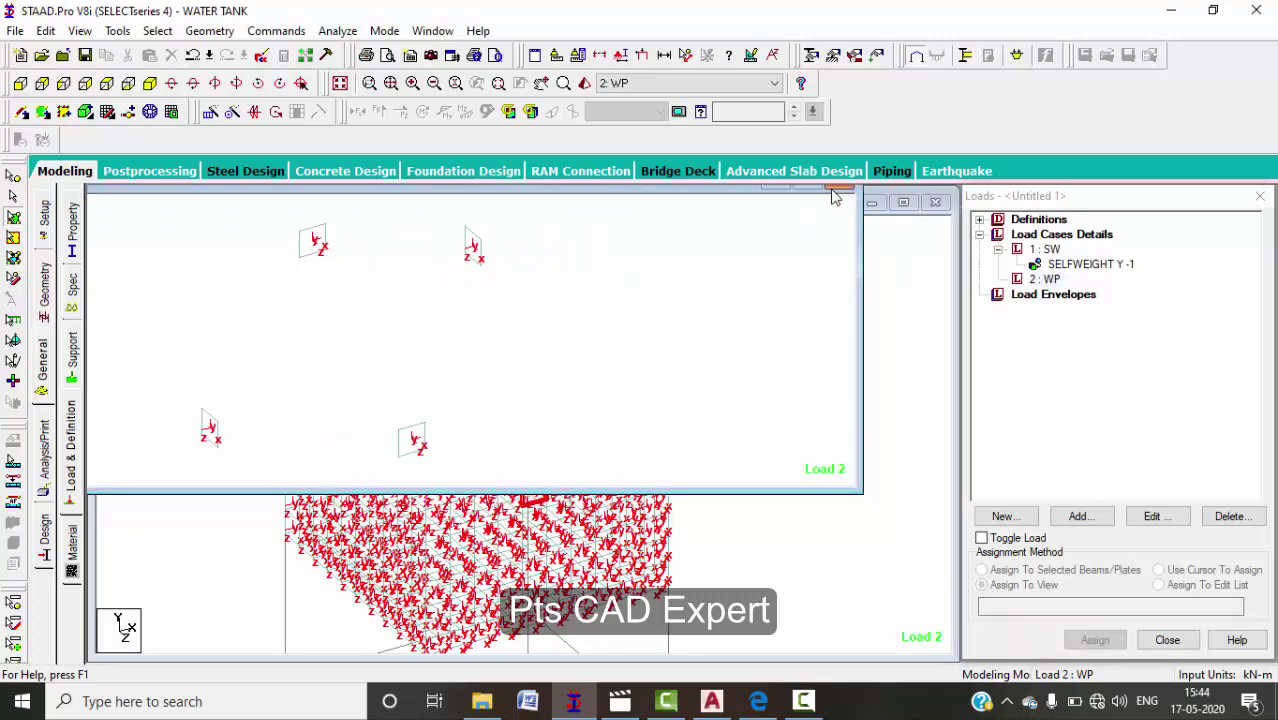
pyautogui.click(838, 190)
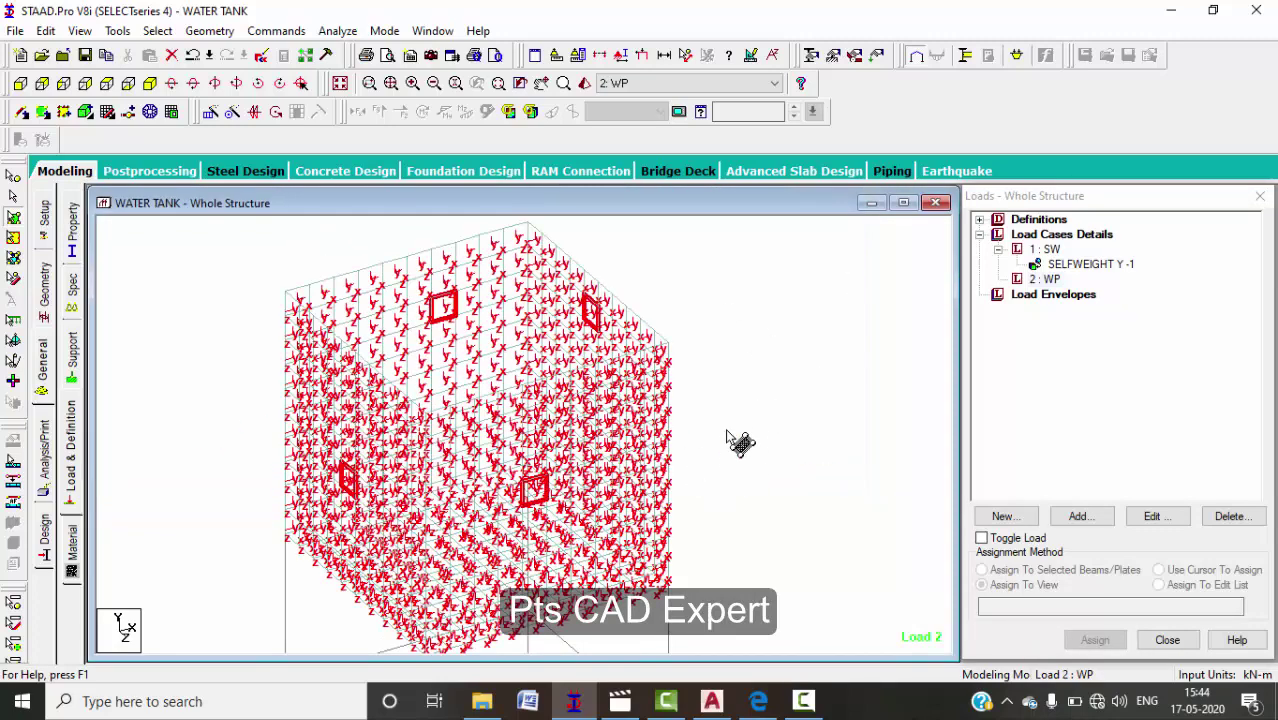
pyautogui.click(606, 336)
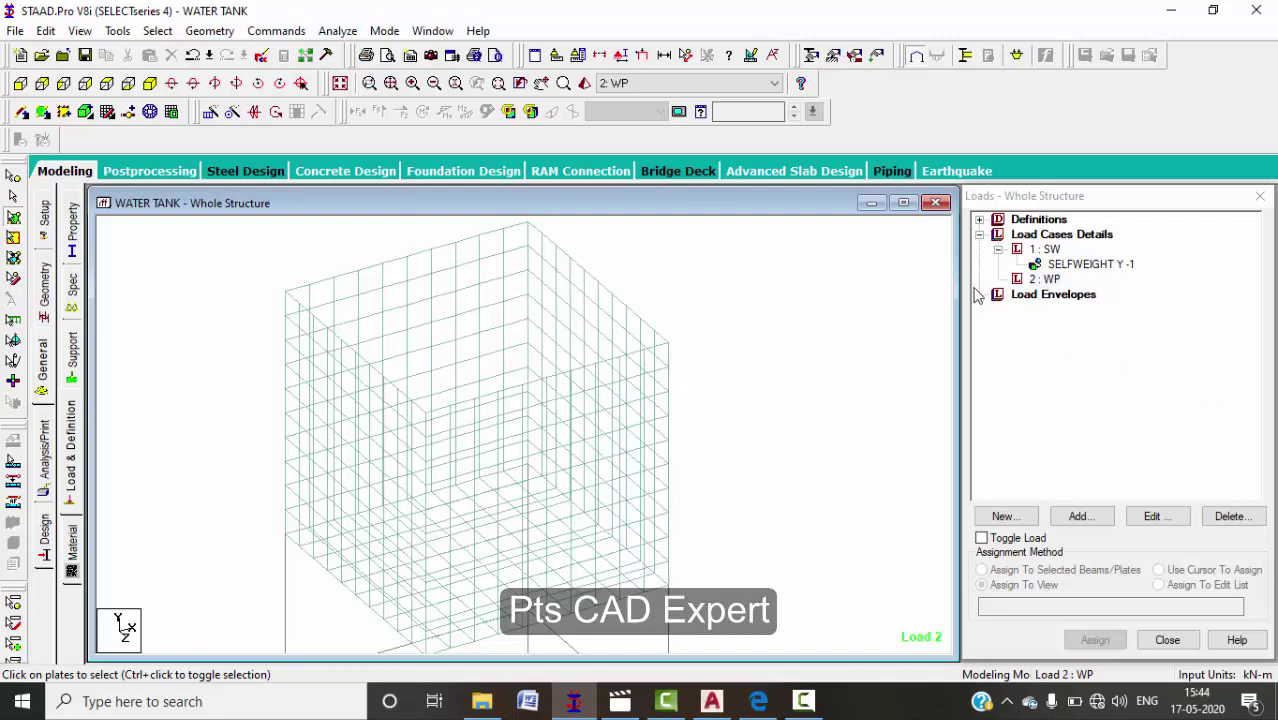
# - Start a hydrostatic plate load for load case WP and select all plates of the tank's -X and +Z walls
pyautogui.click(1046, 280)
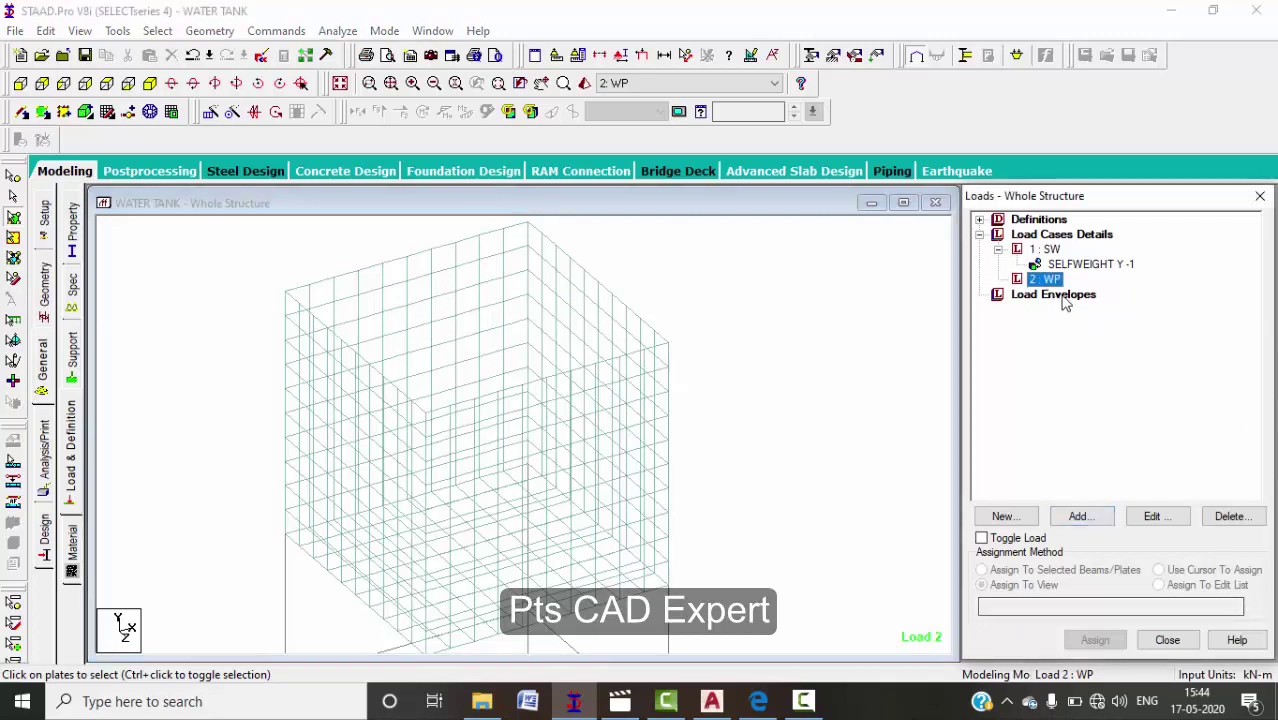
pyautogui.click(1089, 520)
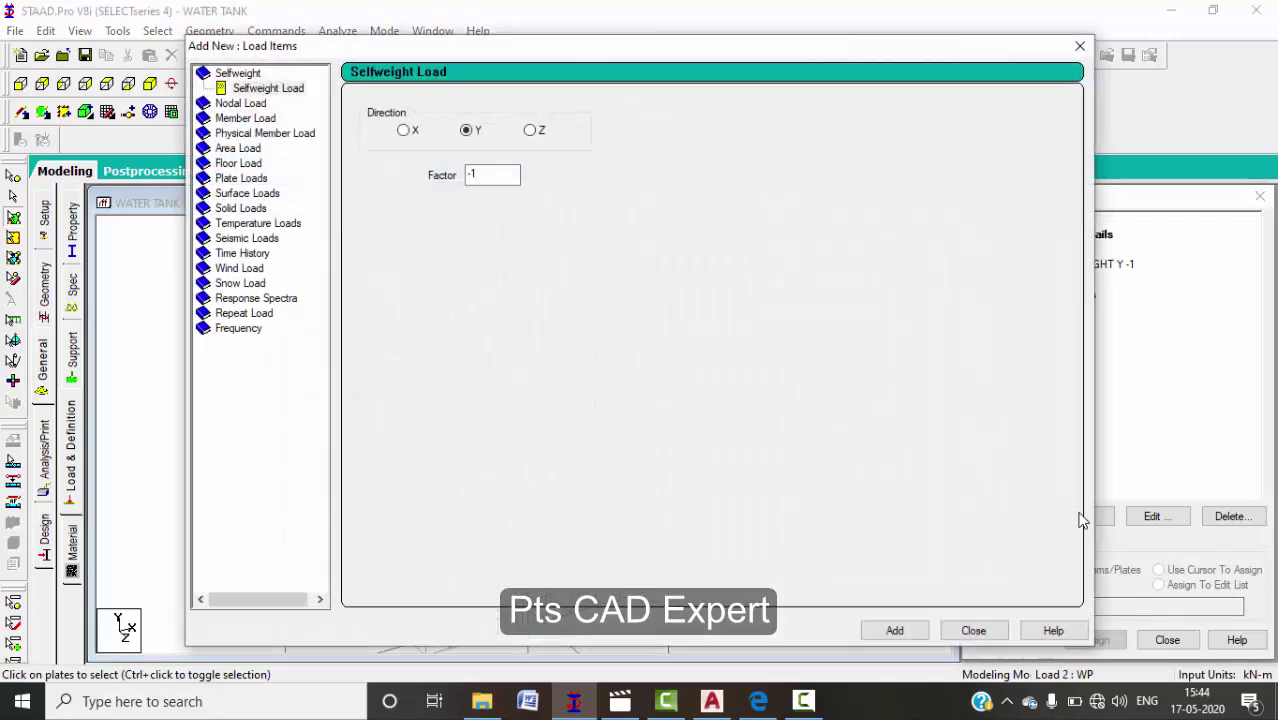
pyautogui.click(245, 178)
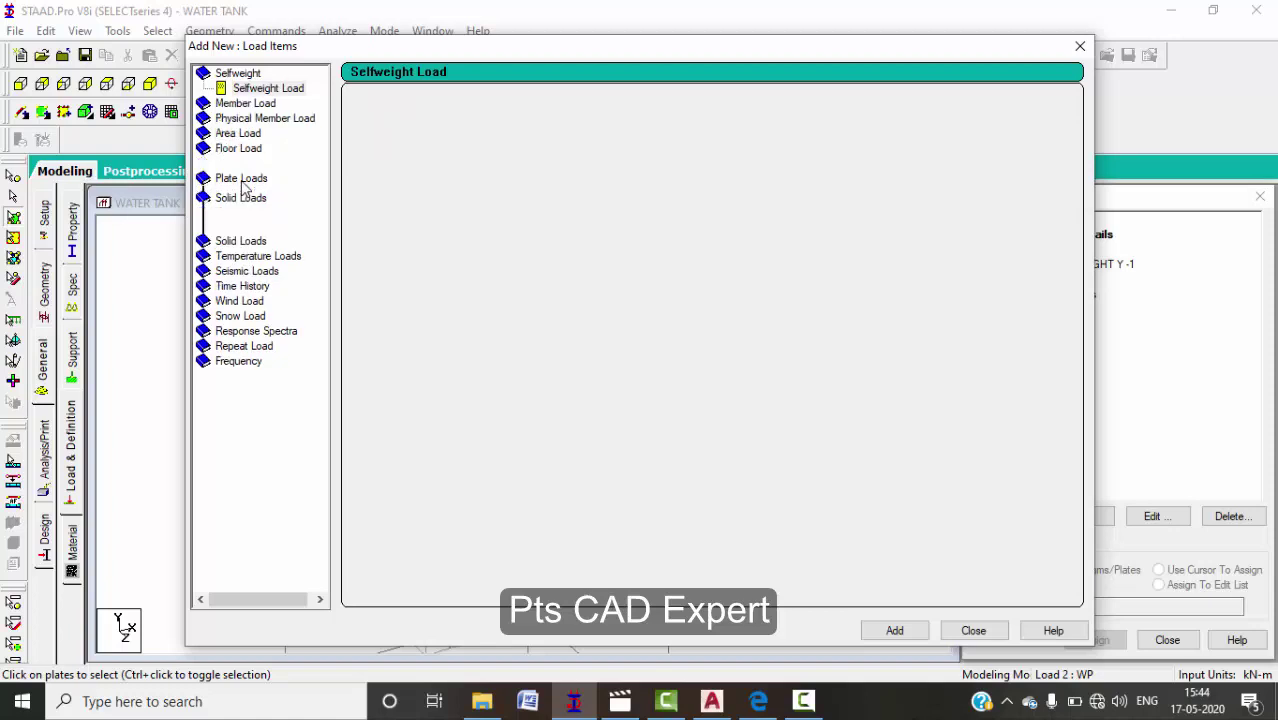
pyautogui.click(266, 240)
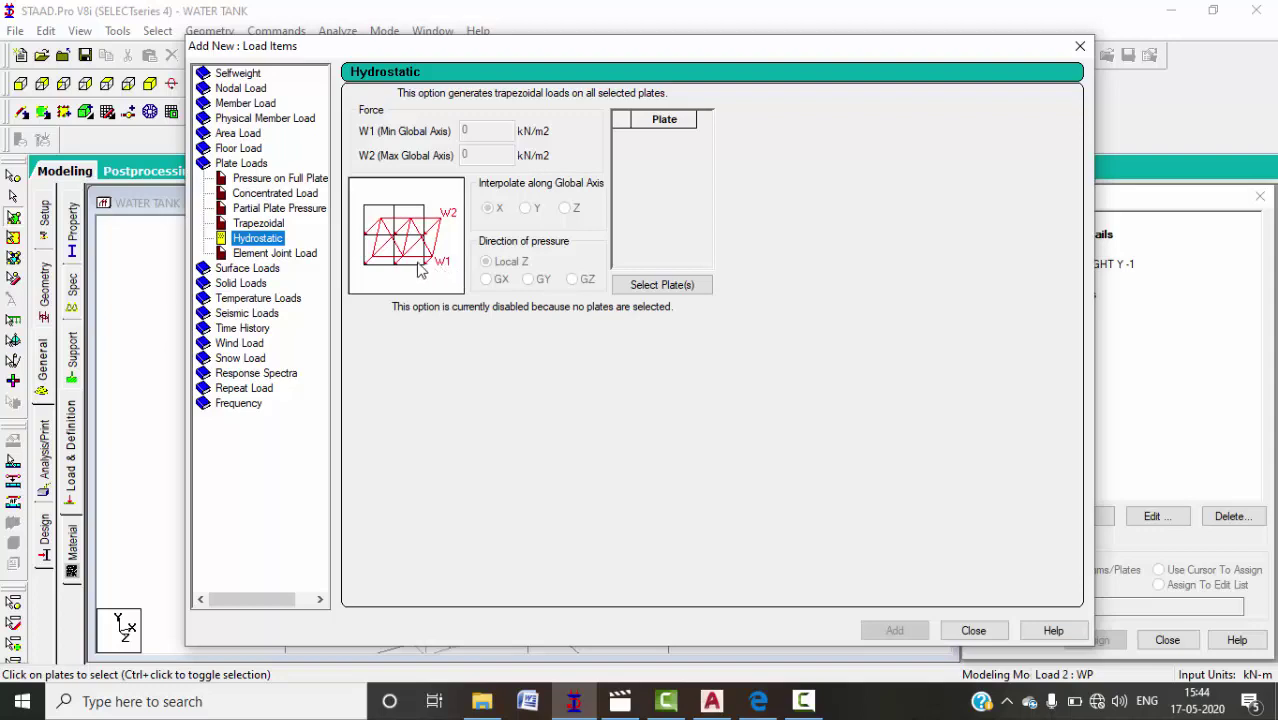
pyautogui.click(655, 285)
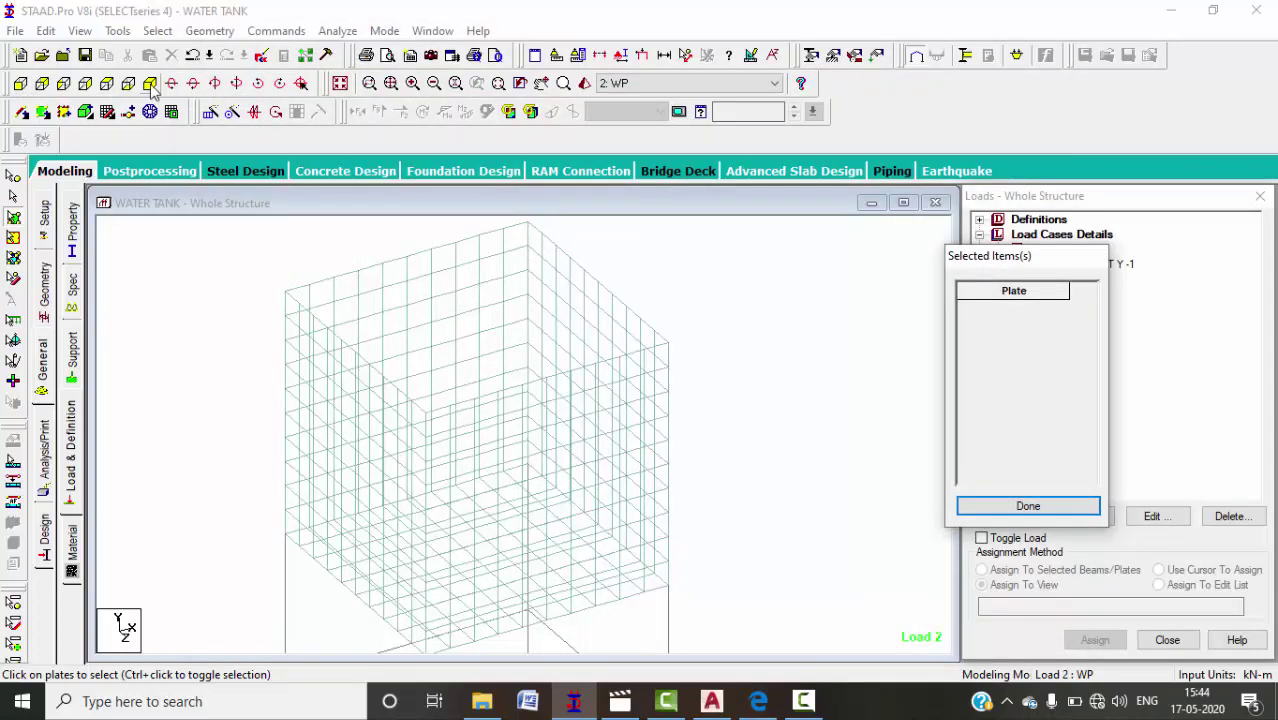
pyautogui.click(106, 83)
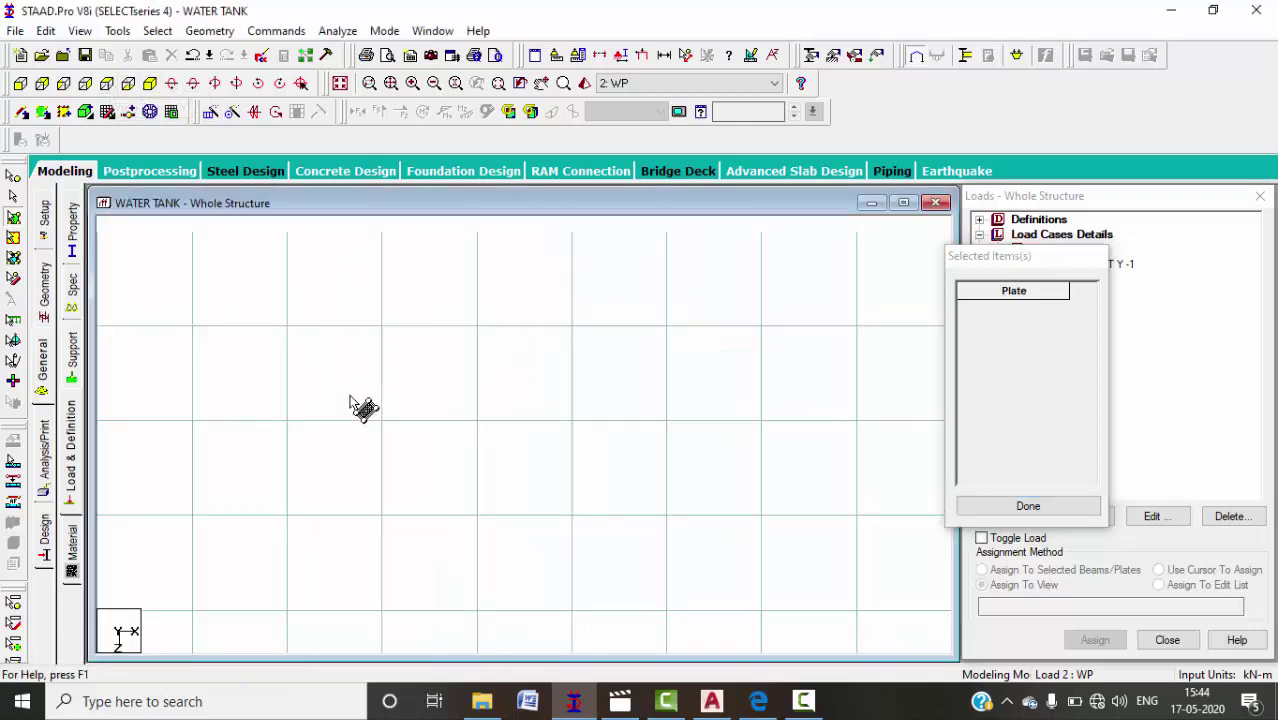
pyautogui.scroll(-4, 362, 407)
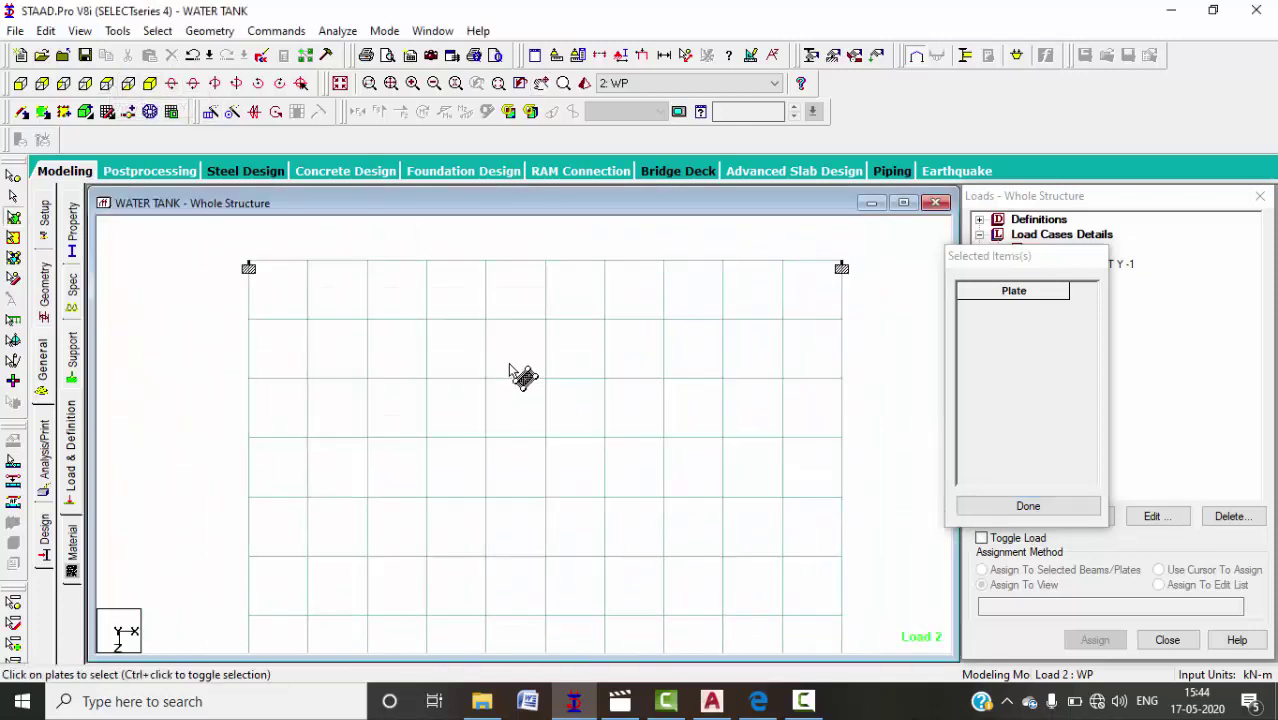
pyautogui.scroll(-4, 525, 380)
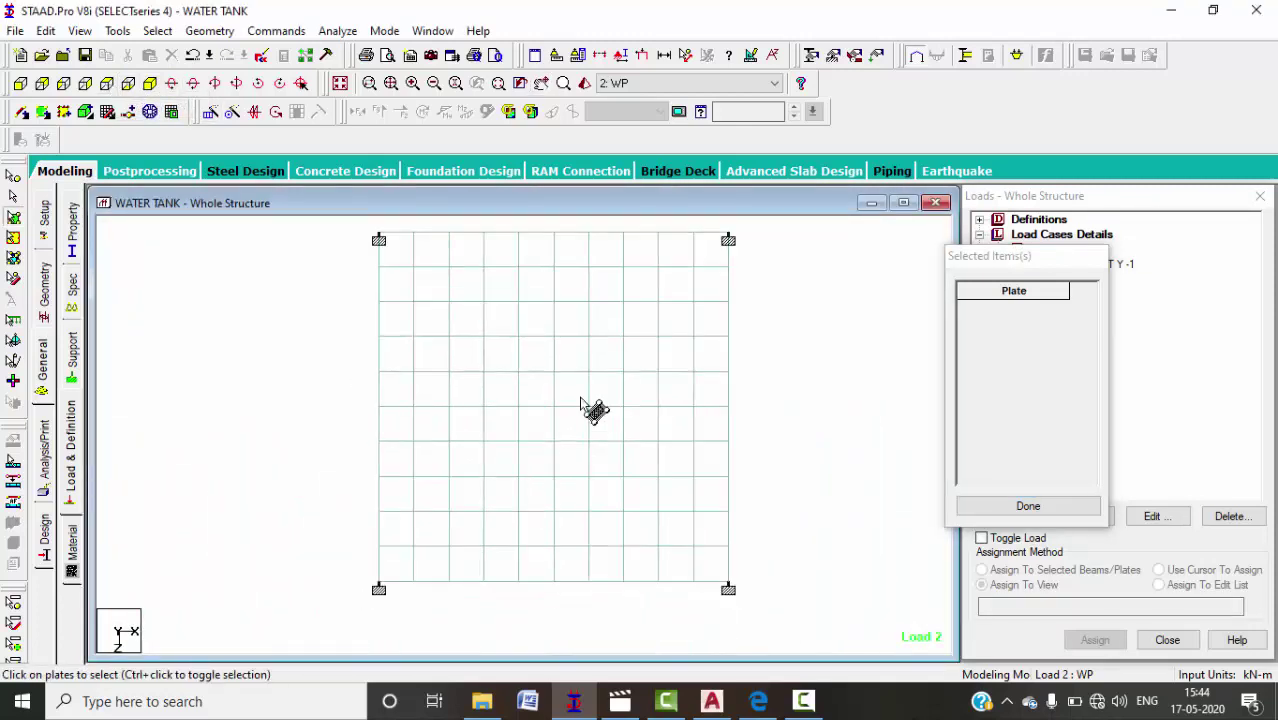
pyautogui.moveTo(397, 309); pyautogui.dragTo(381, 598)
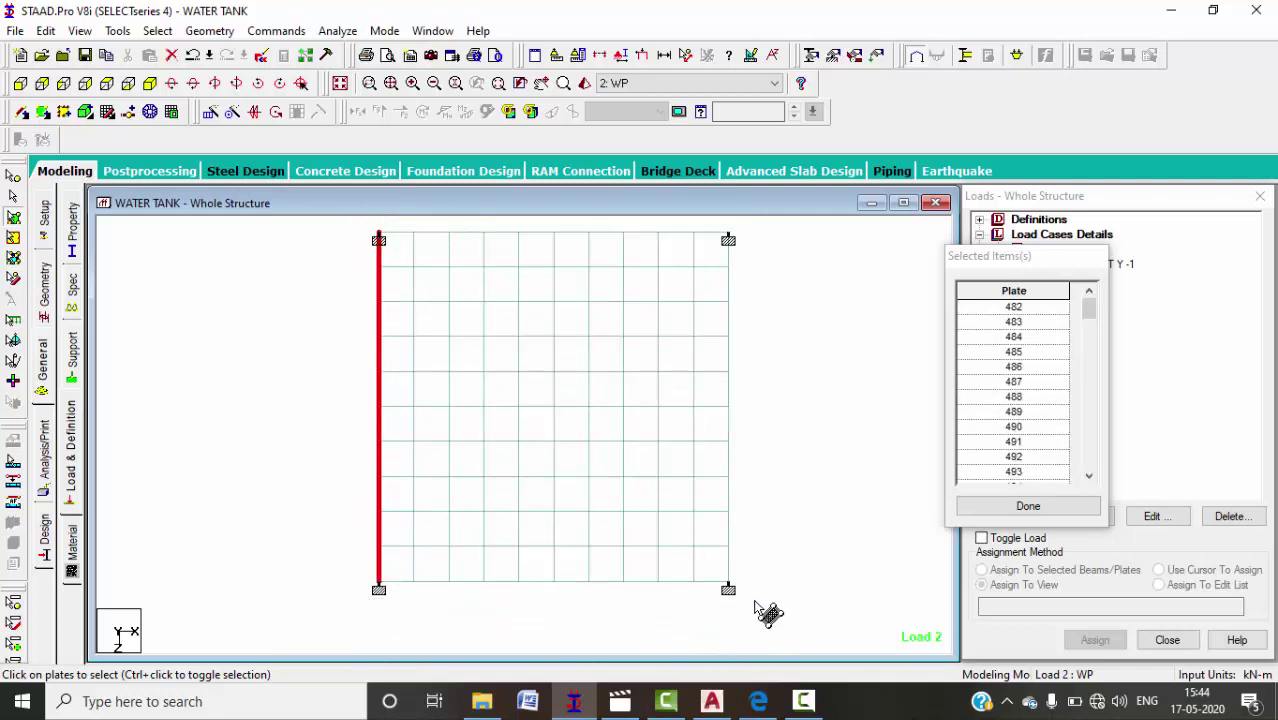
pyautogui.moveTo(758, 600); pyautogui.dragTo(366, 580)
pyautogui.click(150, 85)
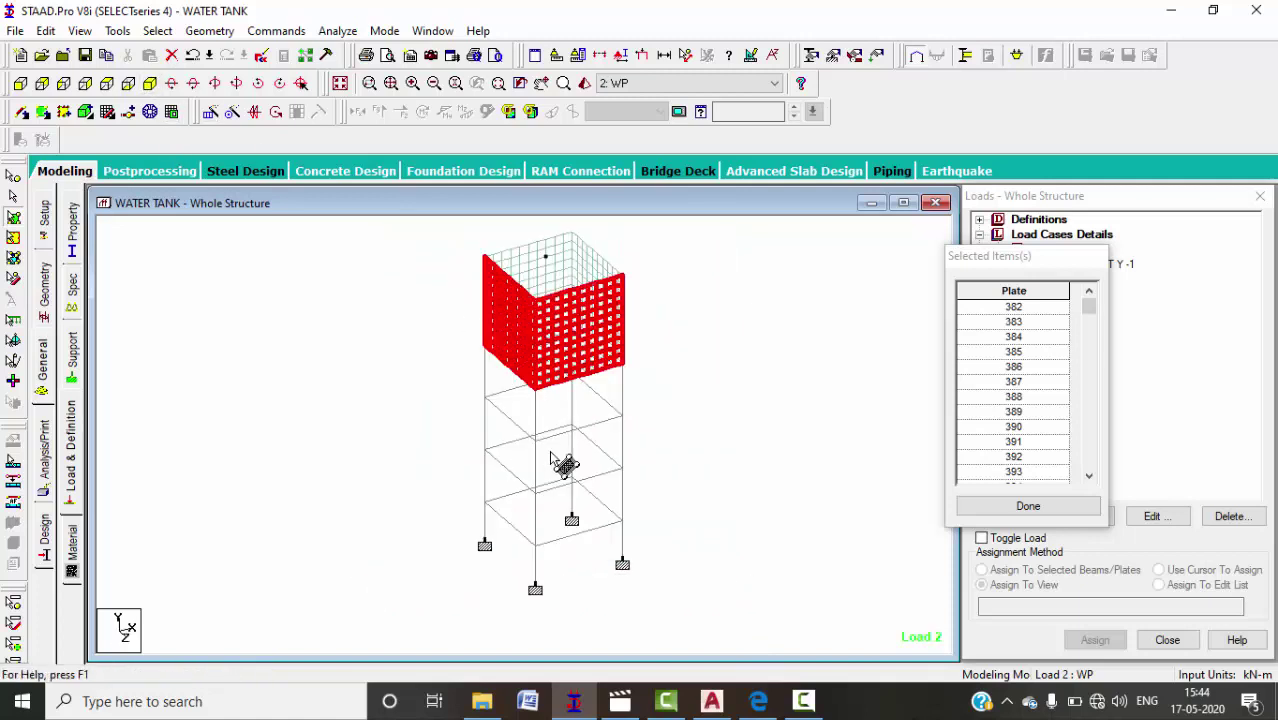
pyautogui.click(1028, 506)
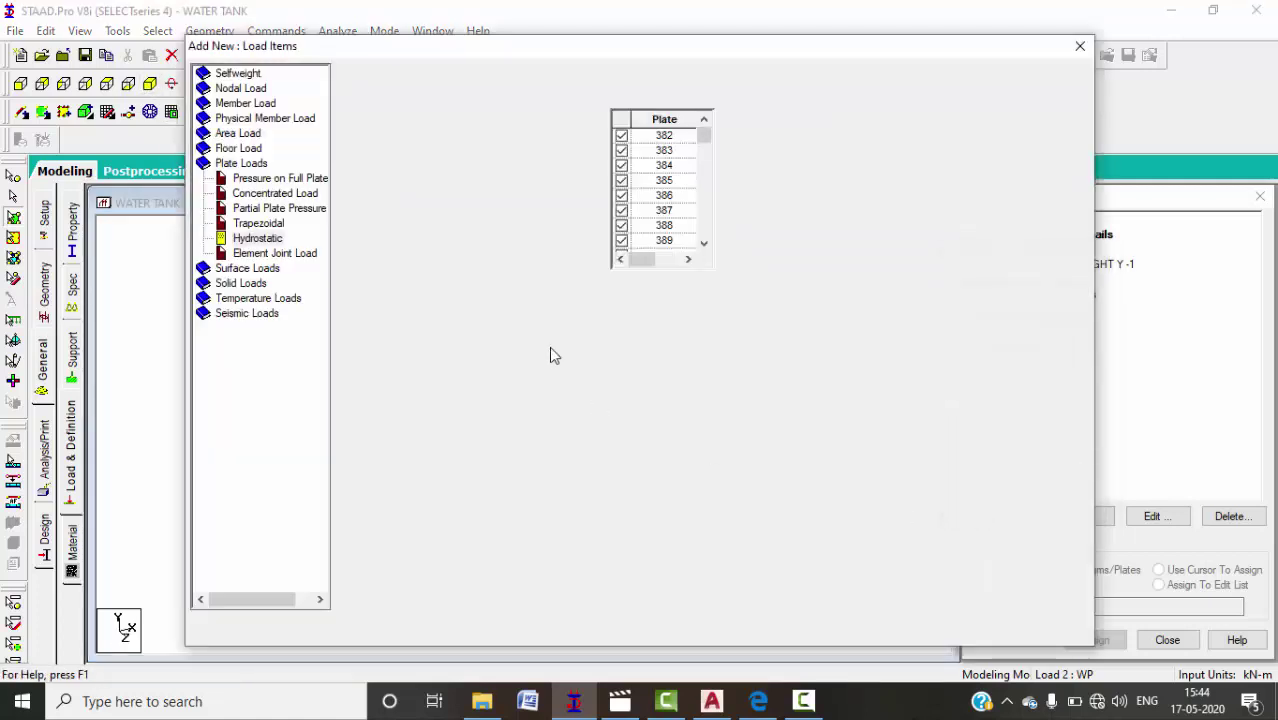
# - Add the hydrostatic load with W1 50 and W2 0 kN/m2, interpolated along global Y and acting in local Z
pyautogui.doubleClick(477, 131)
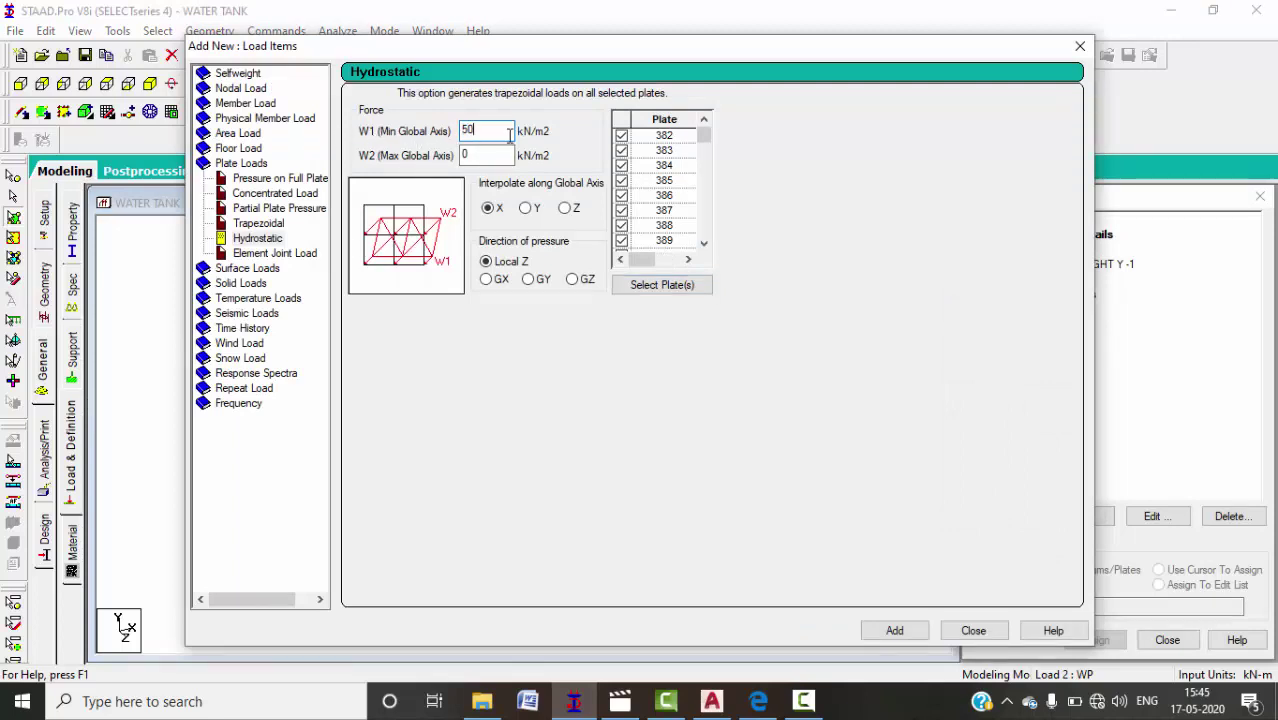
pyautogui.click(532, 284)
pyautogui.click(969, 631)
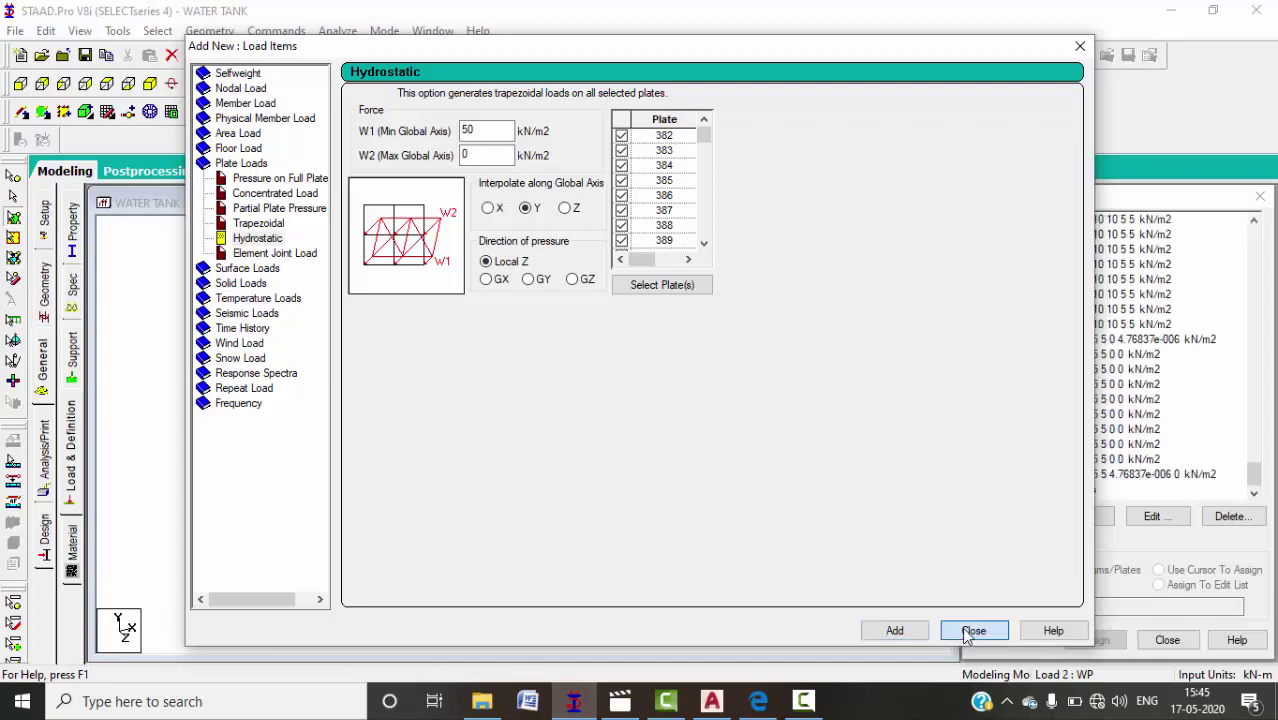
# - Display the hydrostatic load on the -X and +Z walls, check it from several elevations and clear the plate selection
pyautogui.click(1108, 369)
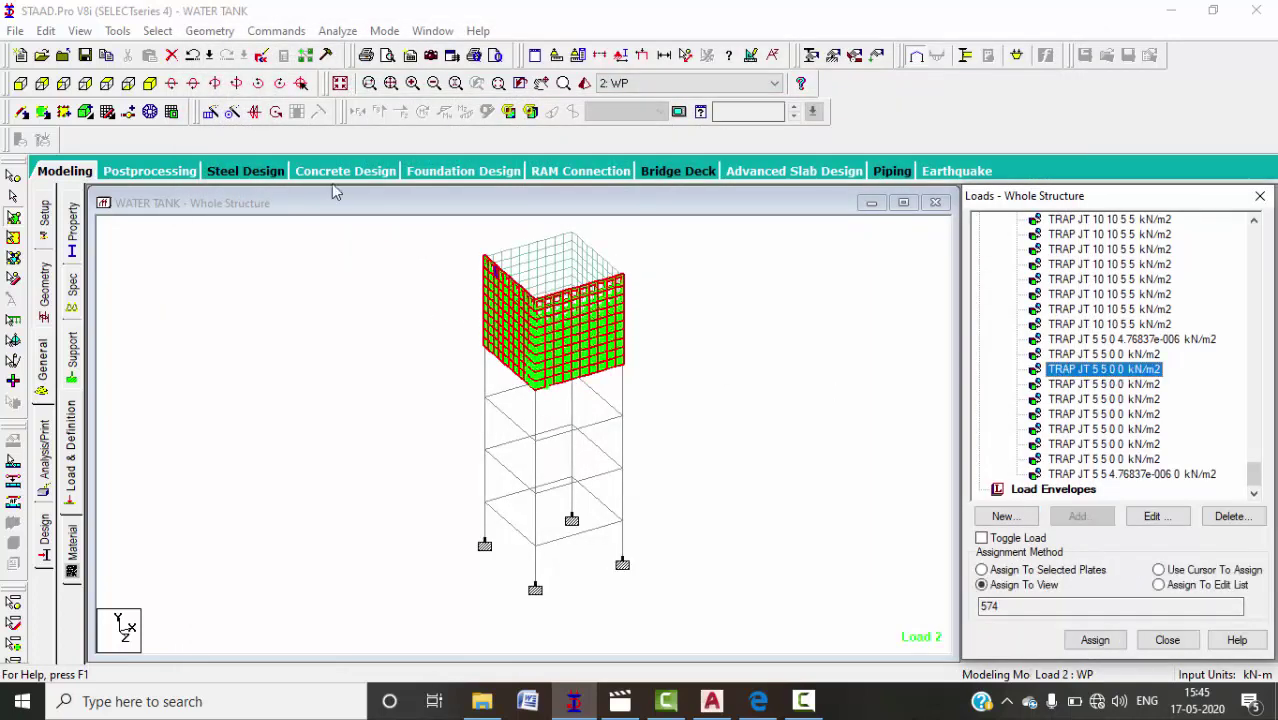
pyautogui.click(21, 85)
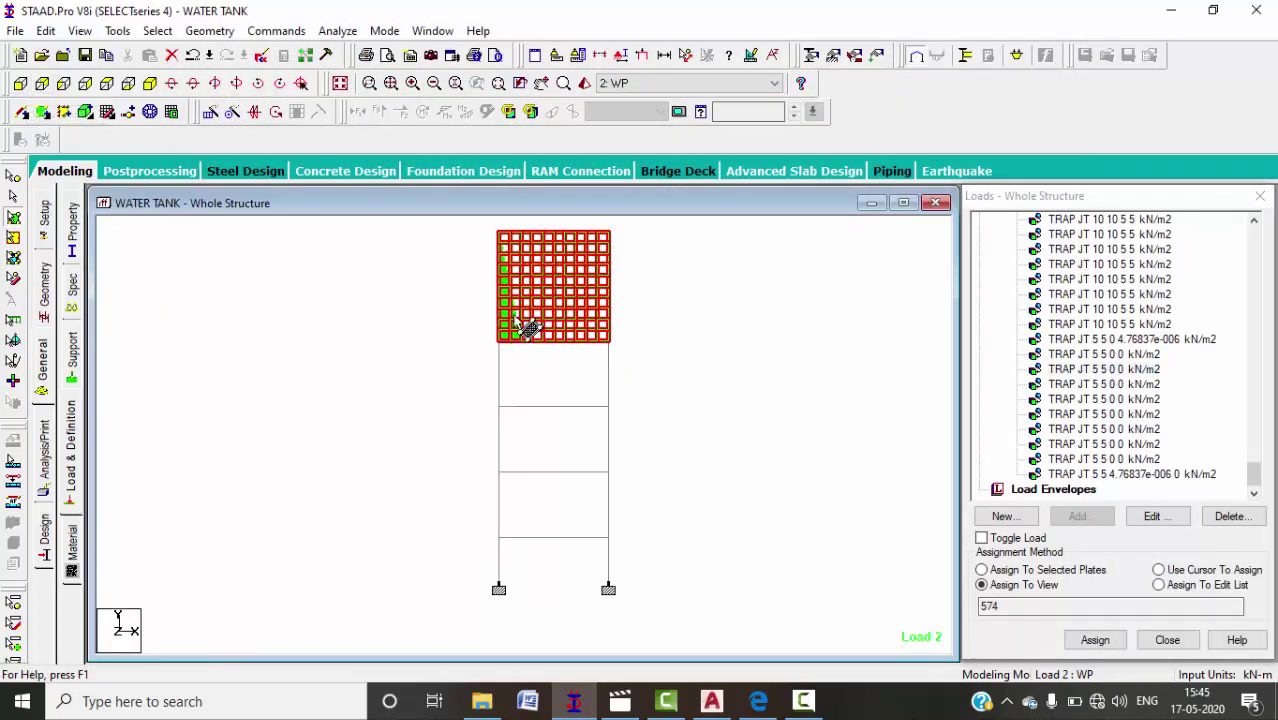
pyautogui.click(65, 85)
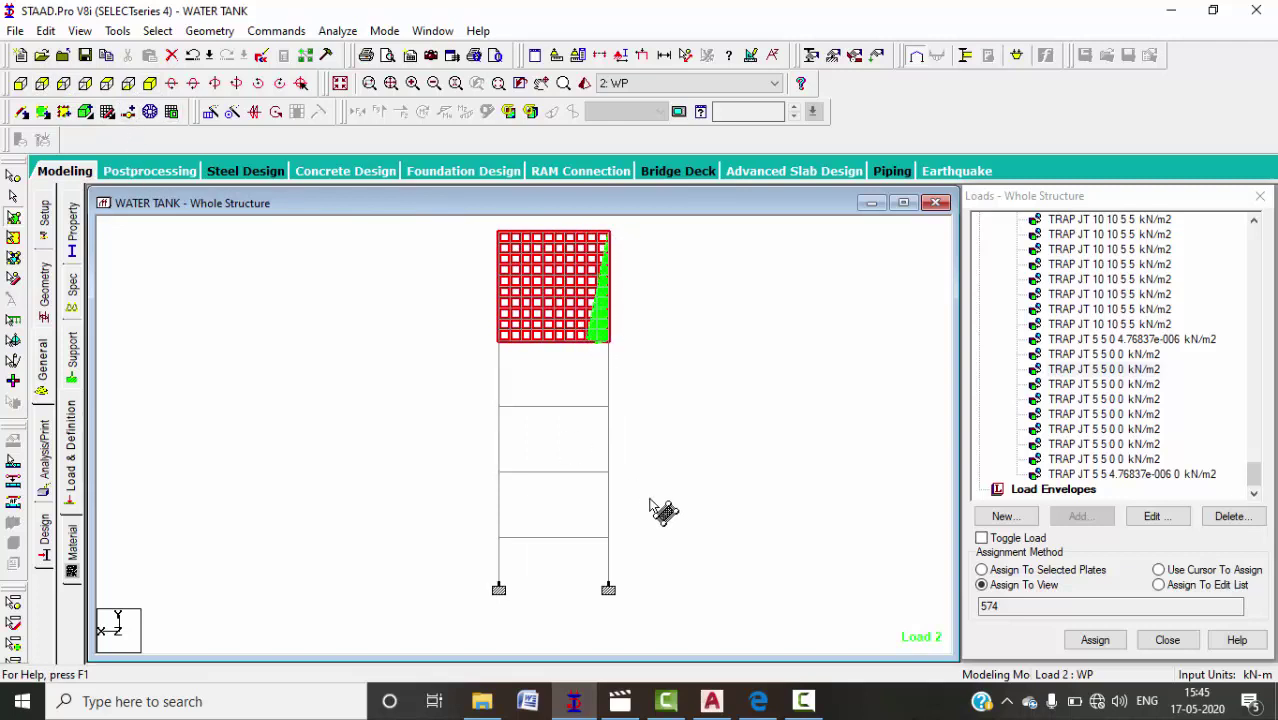
pyautogui.click(104, 82)
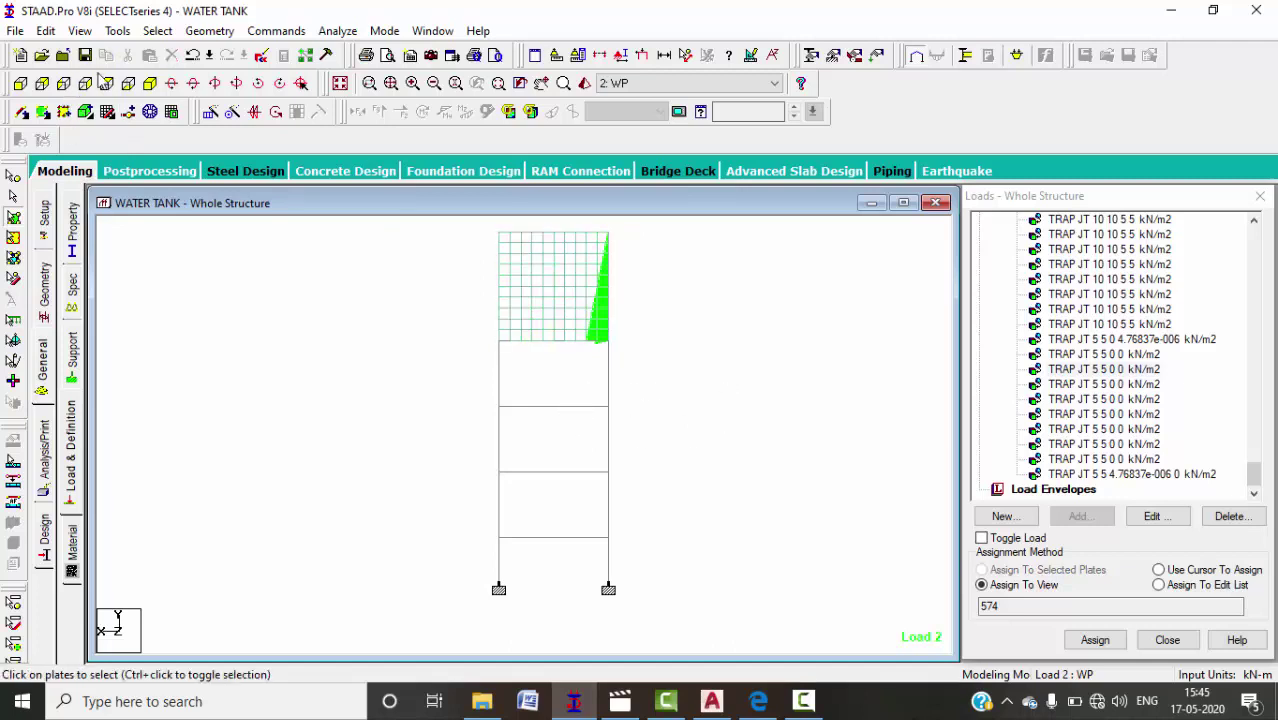
pyautogui.click(150, 84)
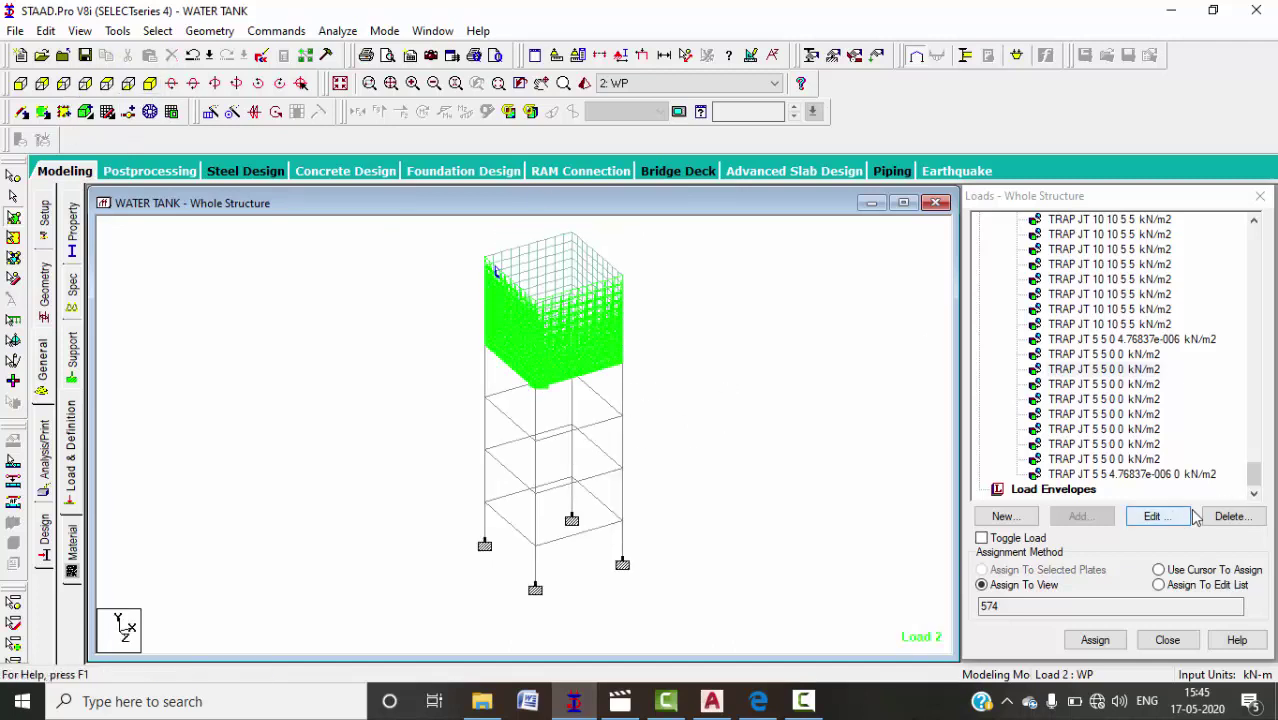
# - Start another hydrostatic plate load for WP and select all plates of the tank's +X and -Z walls
pyautogui.moveTo(1256, 478); pyautogui.dragTo(1255, 257)
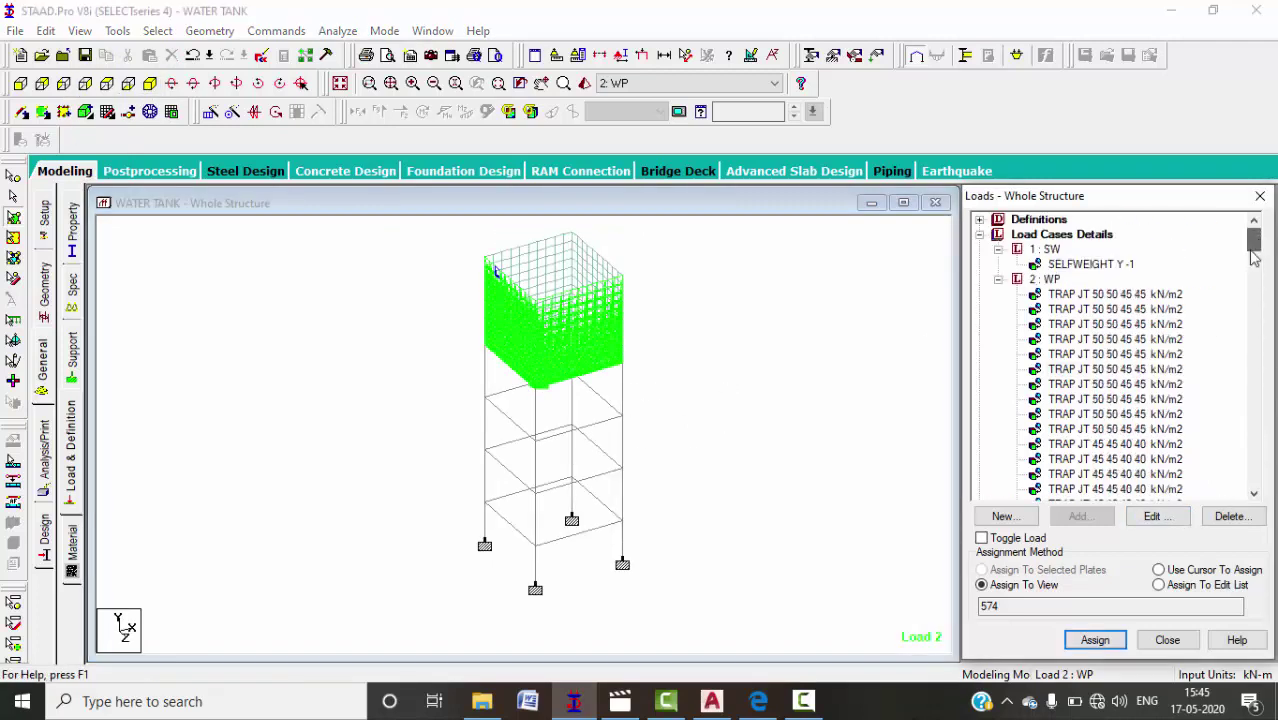
pyautogui.click(1058, 283)
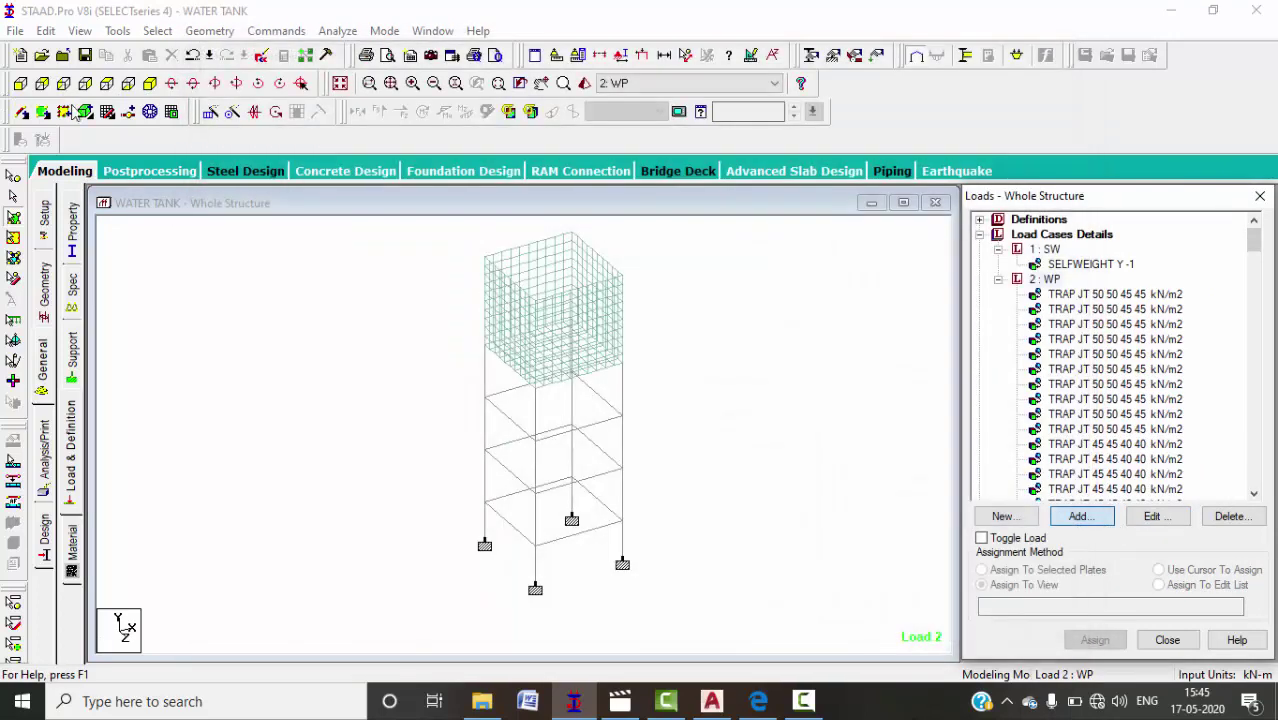
pyautogui.doubleClick(240, 179)
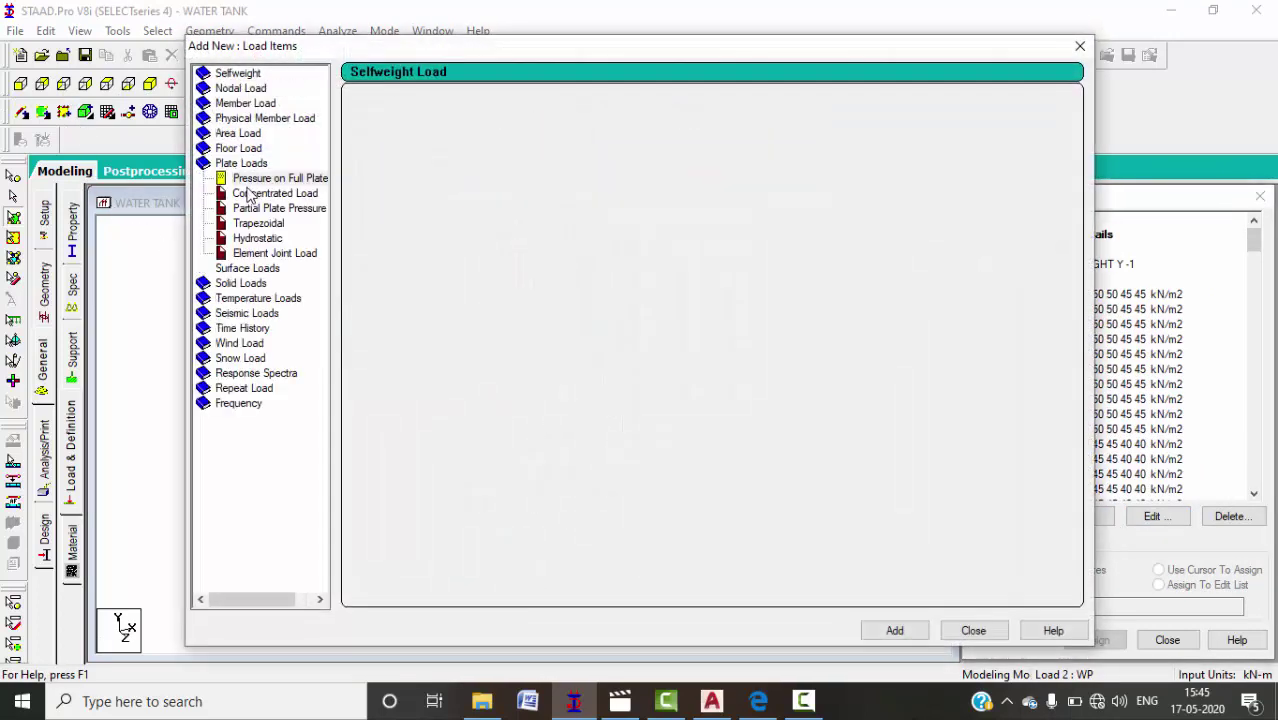
pyautogui.click(270, 240)
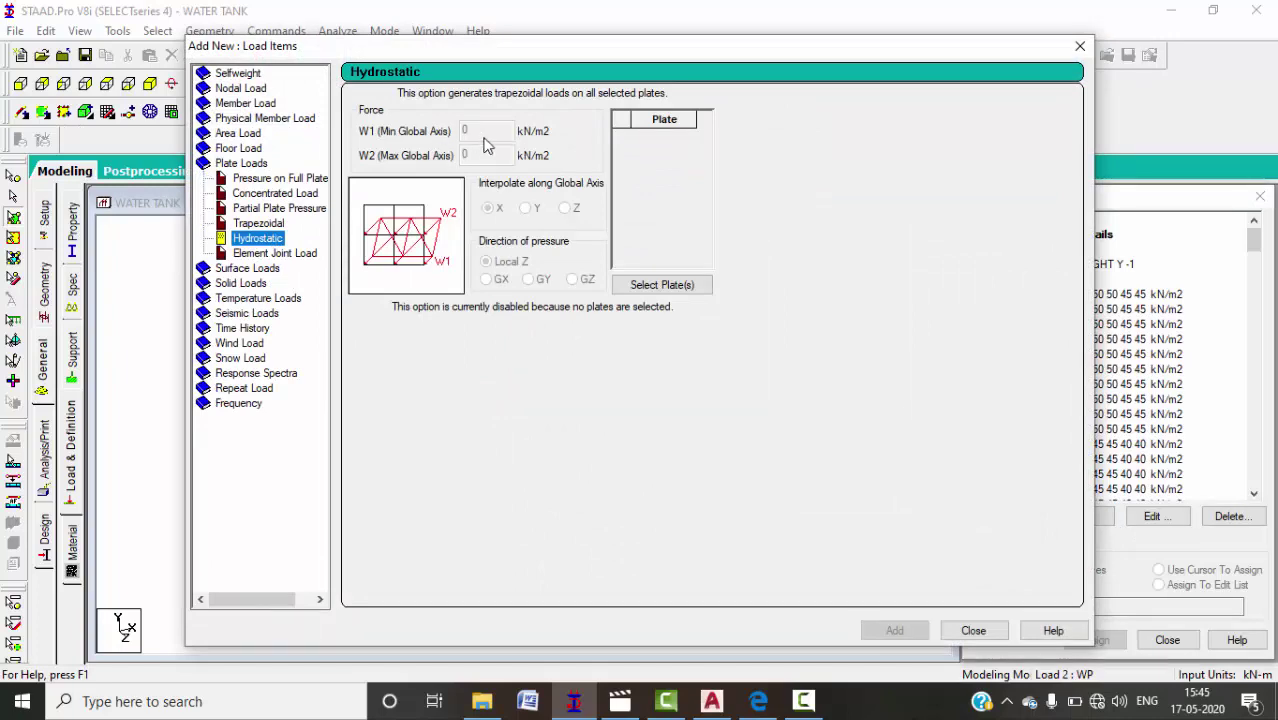
pyautogui.click(645, 286)
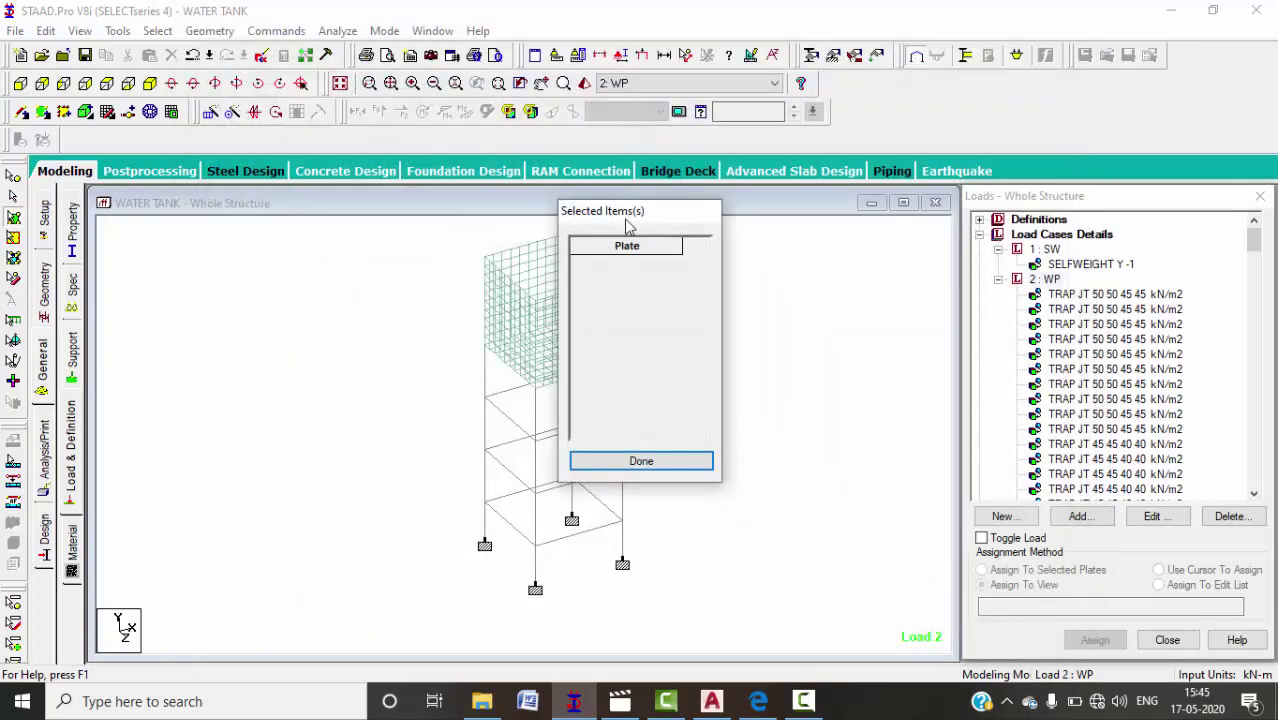
pyautogui.moveTo(626, 220); pyautogui.dragTo(893, 204)
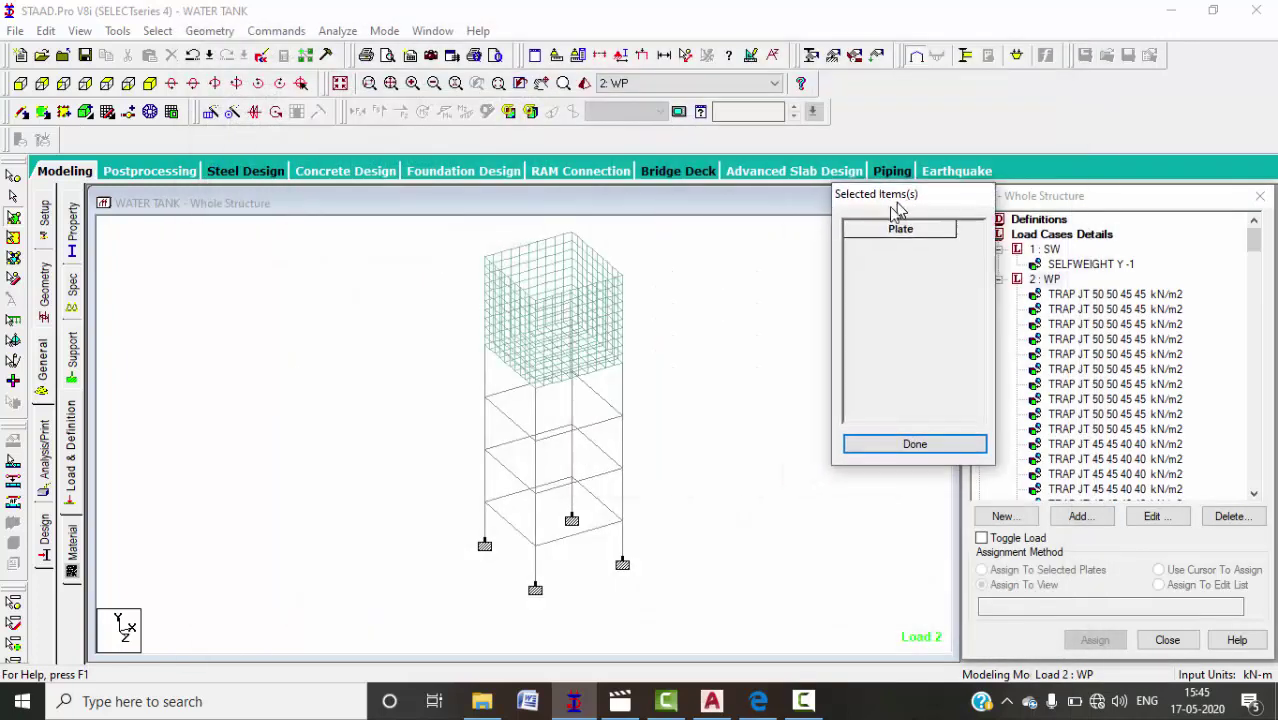
pyautogui.click(106, 83)
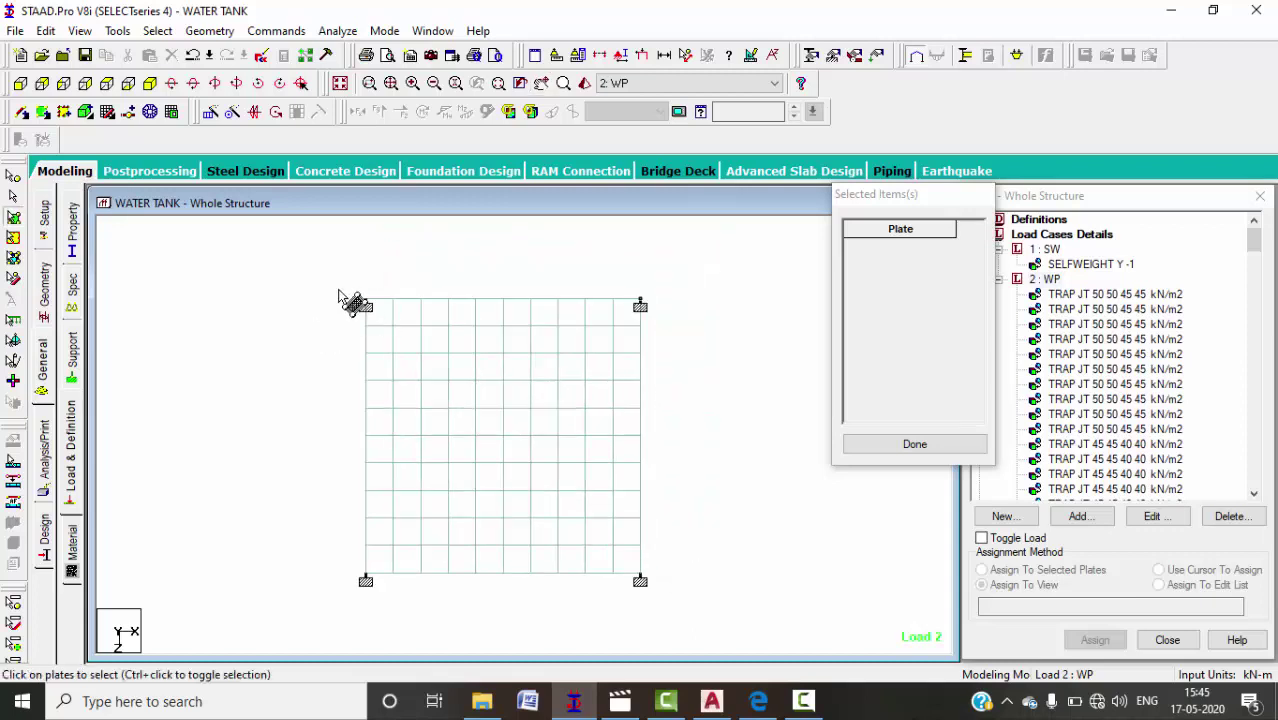
pyautogui.moveTo(352, 283); pyautogui.dragTo(668, 605)
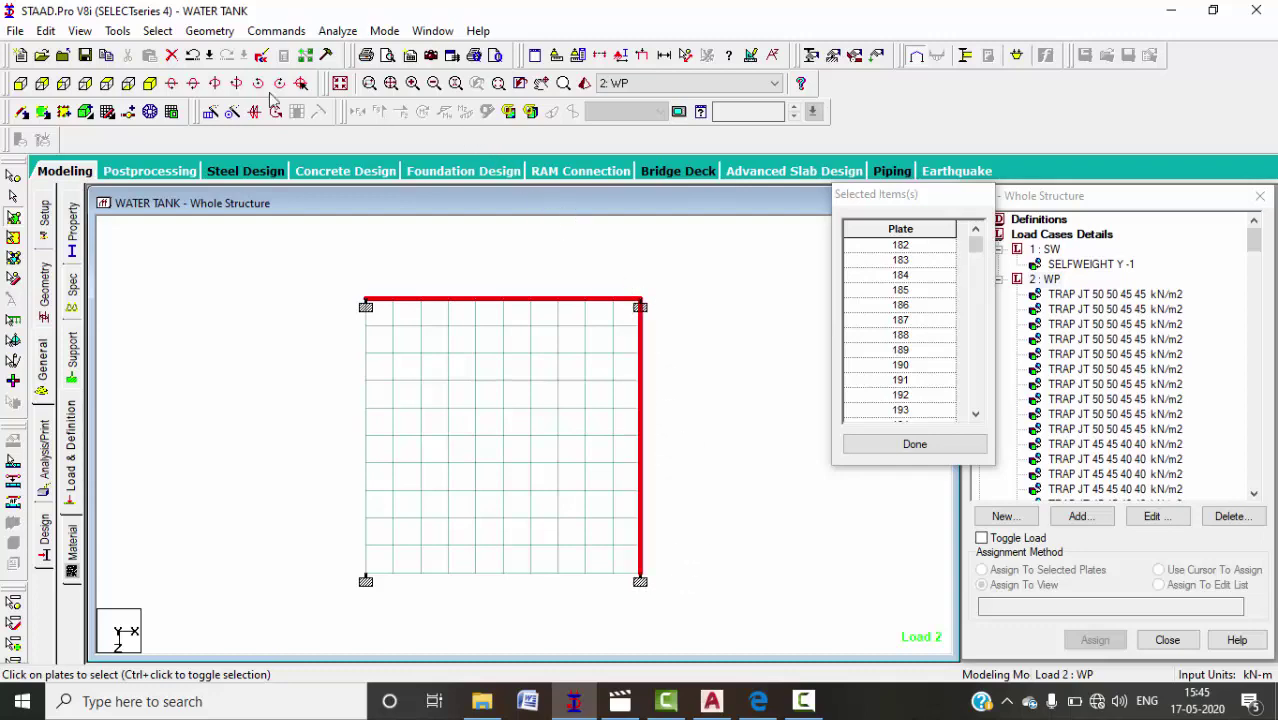
pyautogui.click(149, 84)
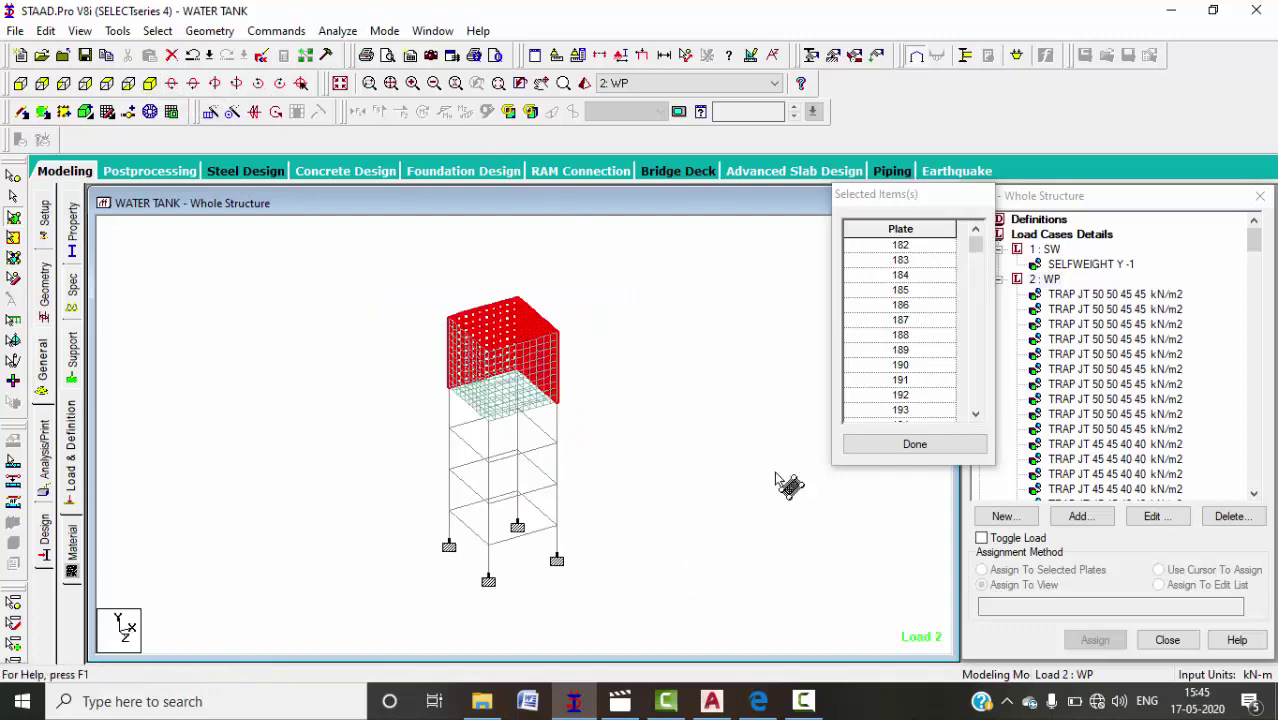
pyautogui.click(905, 448)
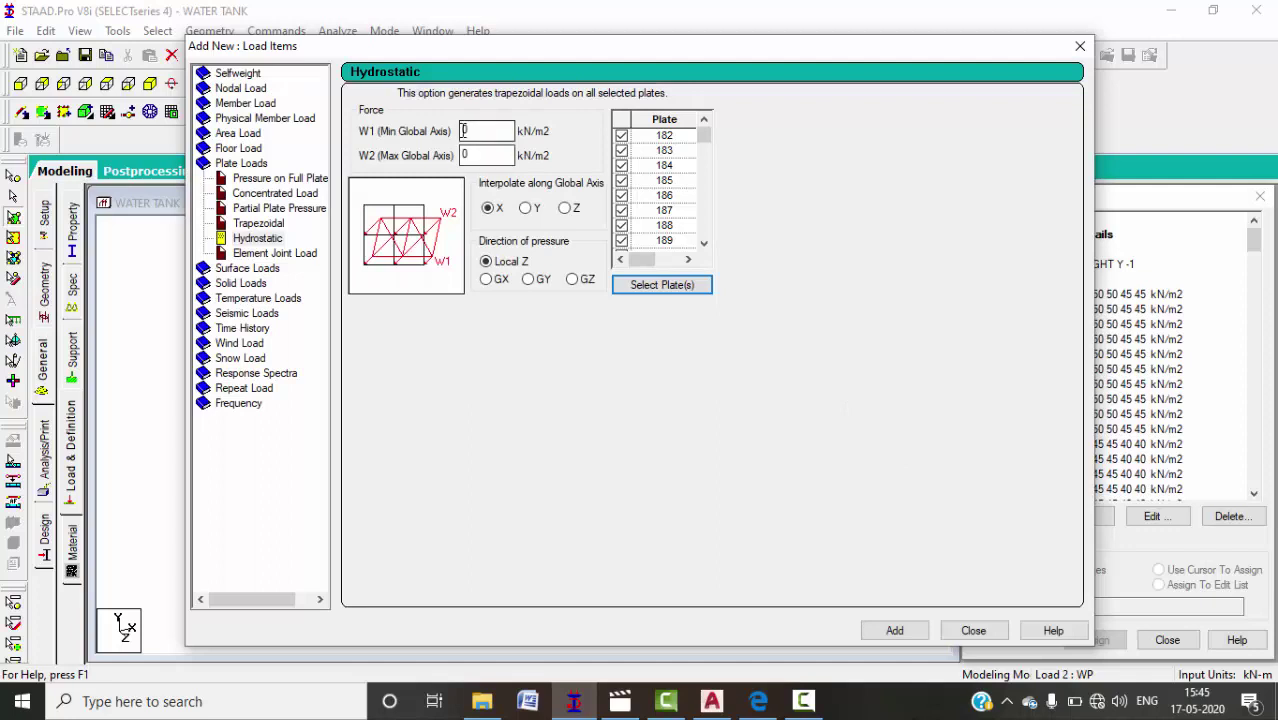
# - Add the second hydrostatic load with W1 -50 and W2 0 kN/m2, interpolated along global Y and acting in local Z
pyautogui.doubleClick(463, 131)
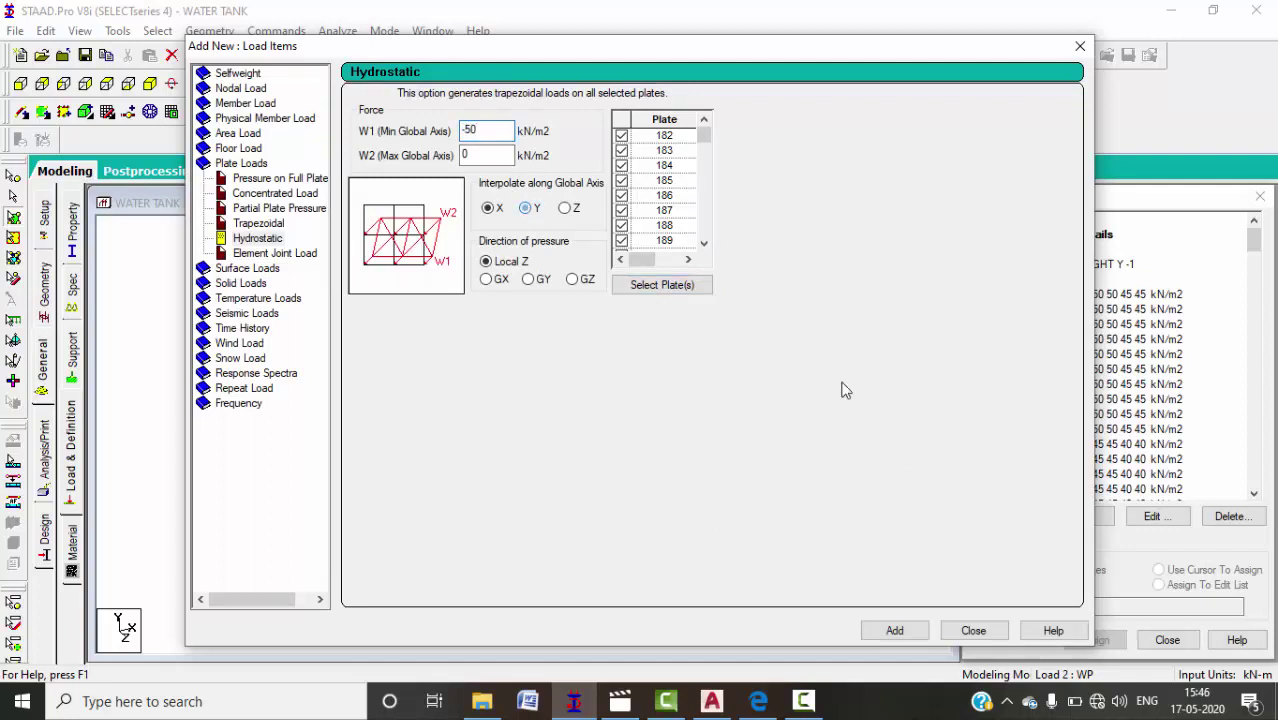
pyautogui.click(894, 630)
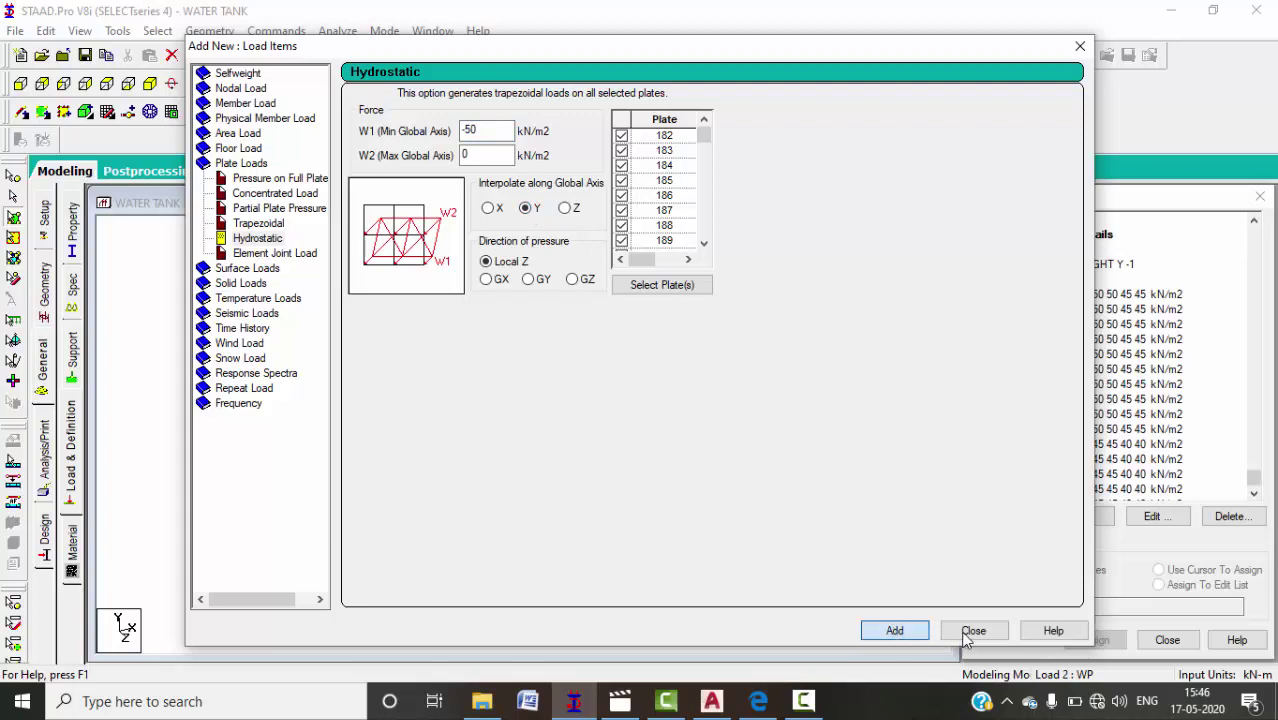
pyautogui.click(968, 633)
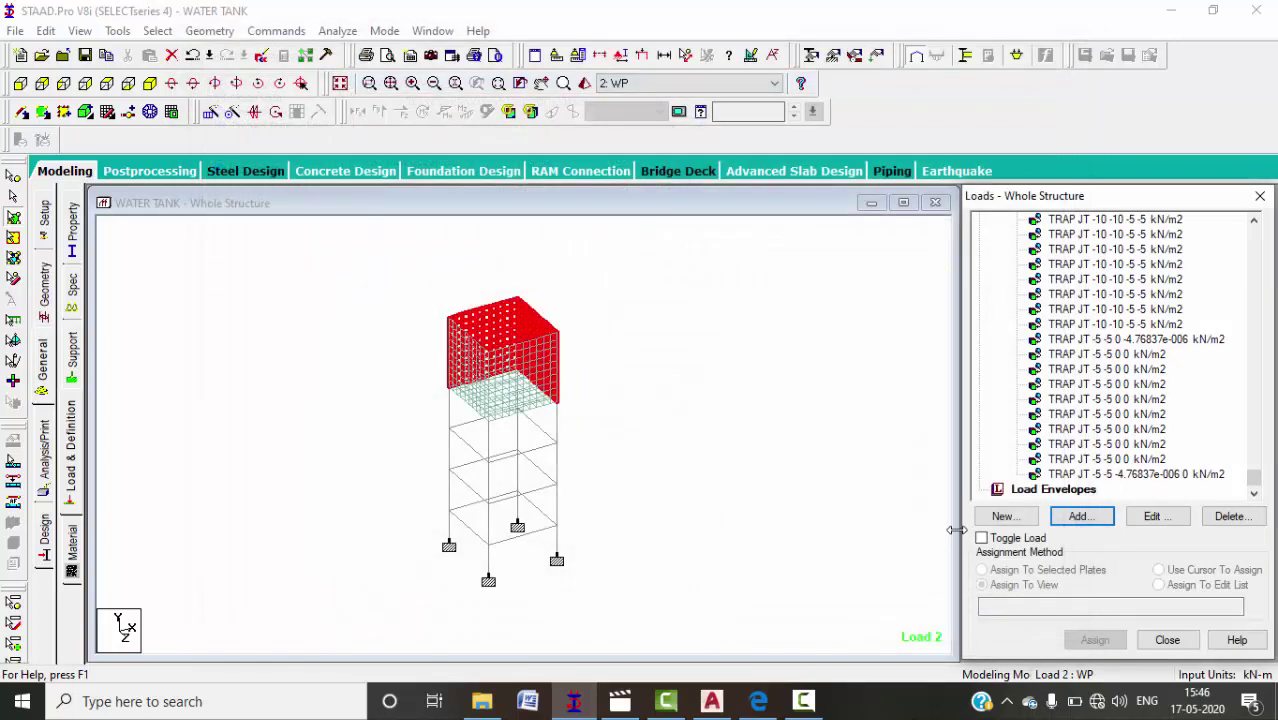
# - Display the hydrostatic loads on all four tank walls and check their directions in elevation and plan views
pyautogui.click(1100, 430)
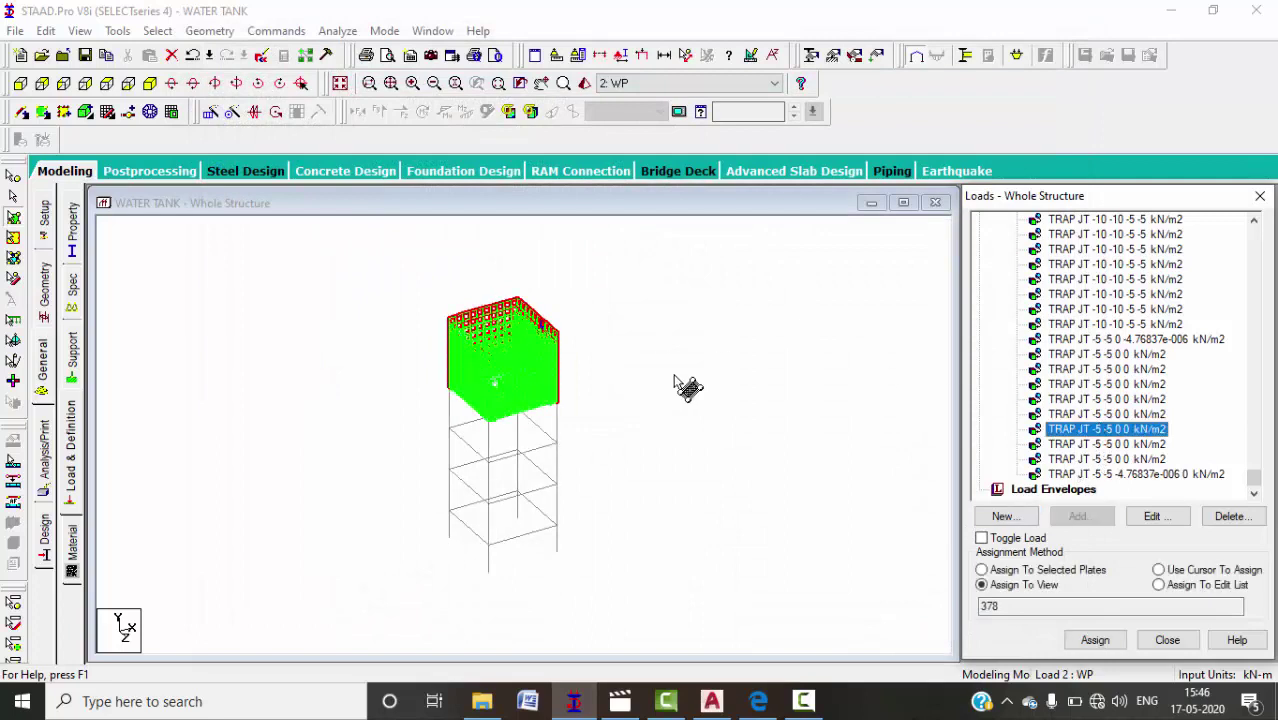
pyautogui.click(20, 83)
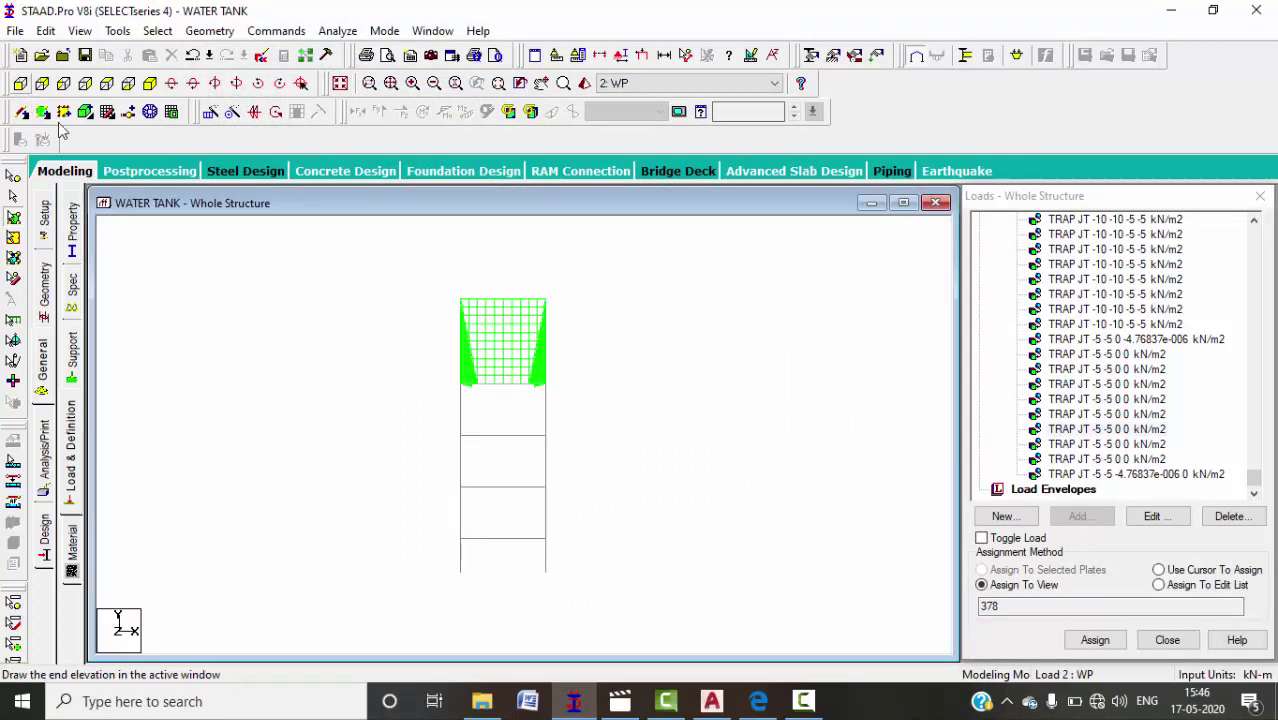
pyautogui.click(62, 84)
pyautogui.click(85, 84)
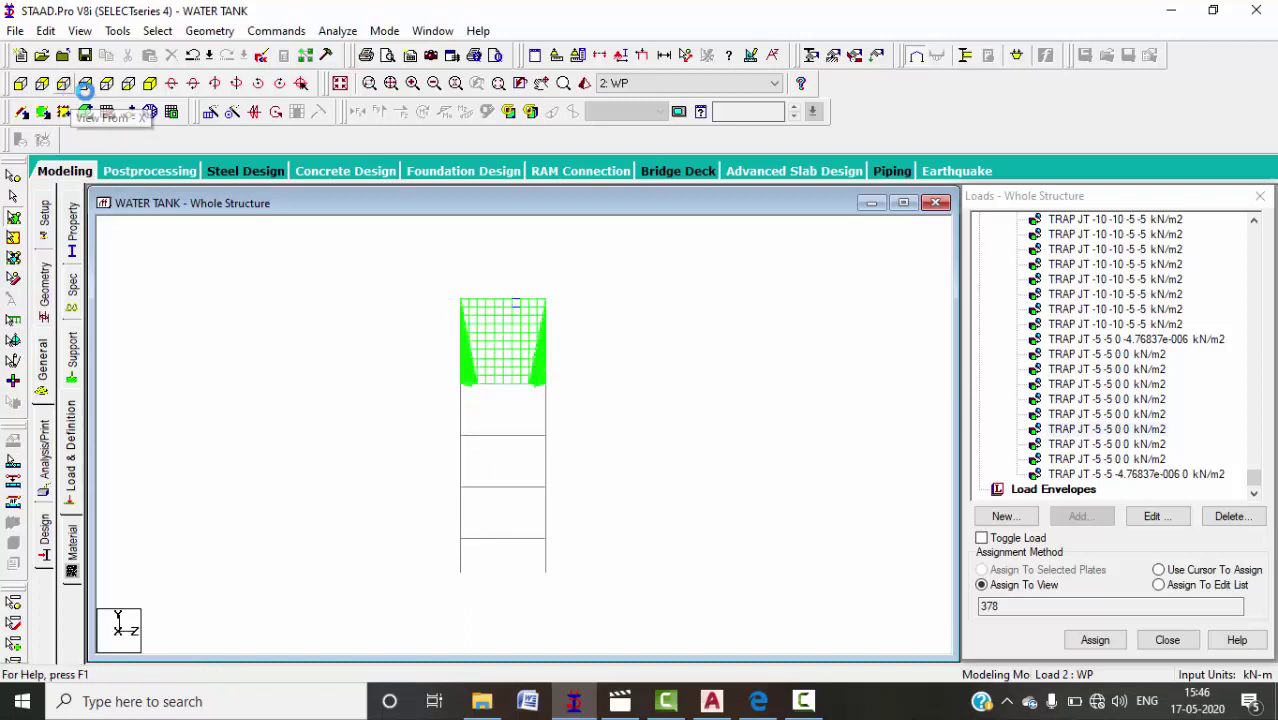
pyautogui.click(107, 84)
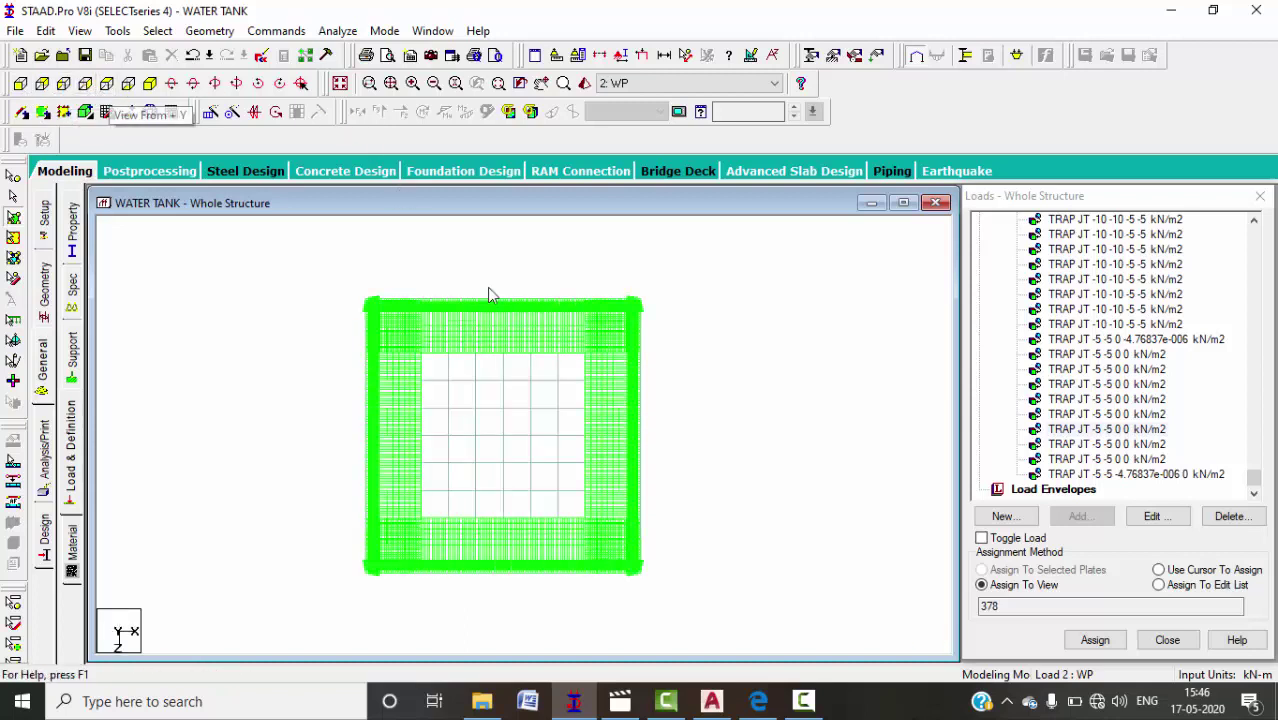
# - Select all plates of the tank's bottom slab in the front elevation and return to the isometric view
pyautogui.click(150, 84)
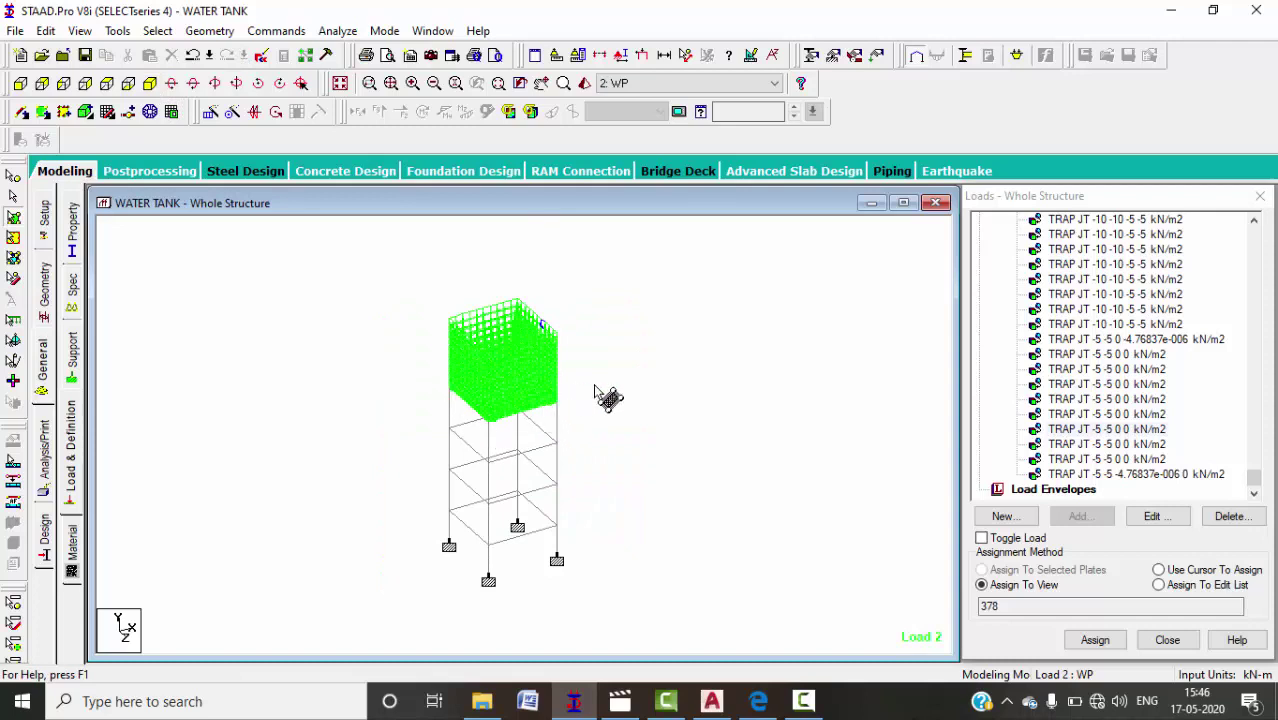
pyautogui.moveTo(1254, 484); pyautogui.dragTo(1256, 234)
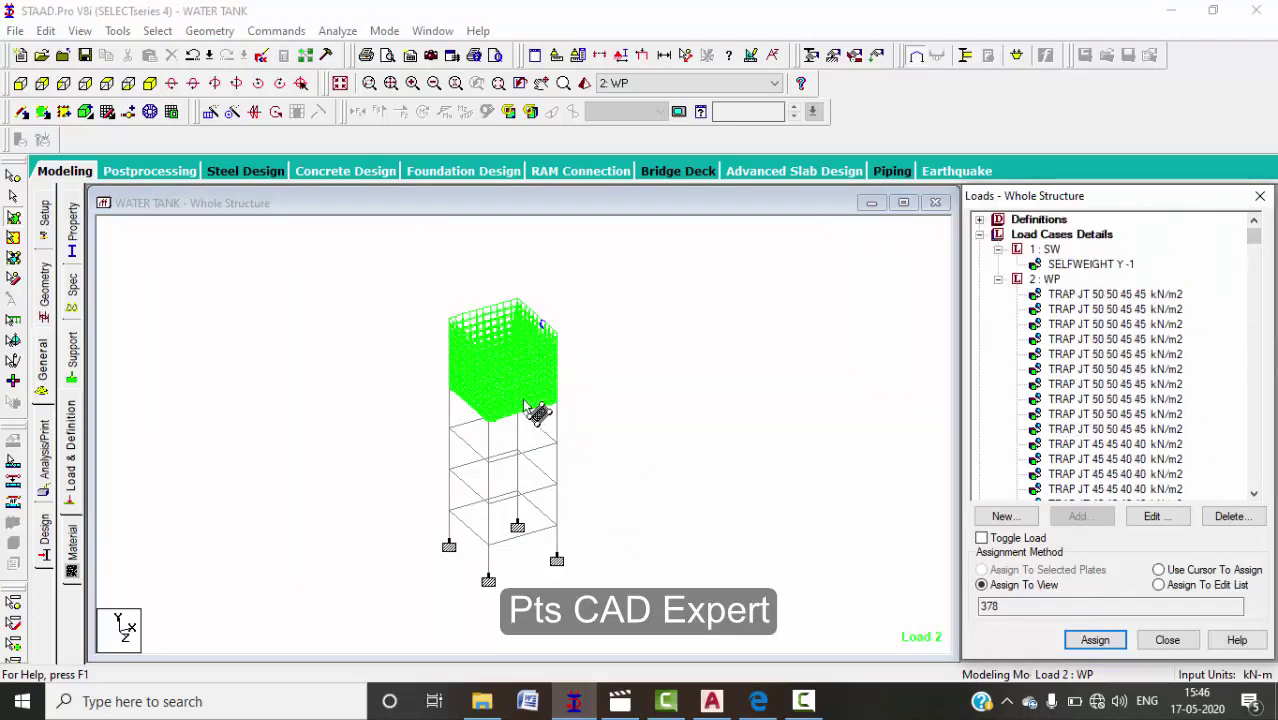
pyautogui.click(22, 111)
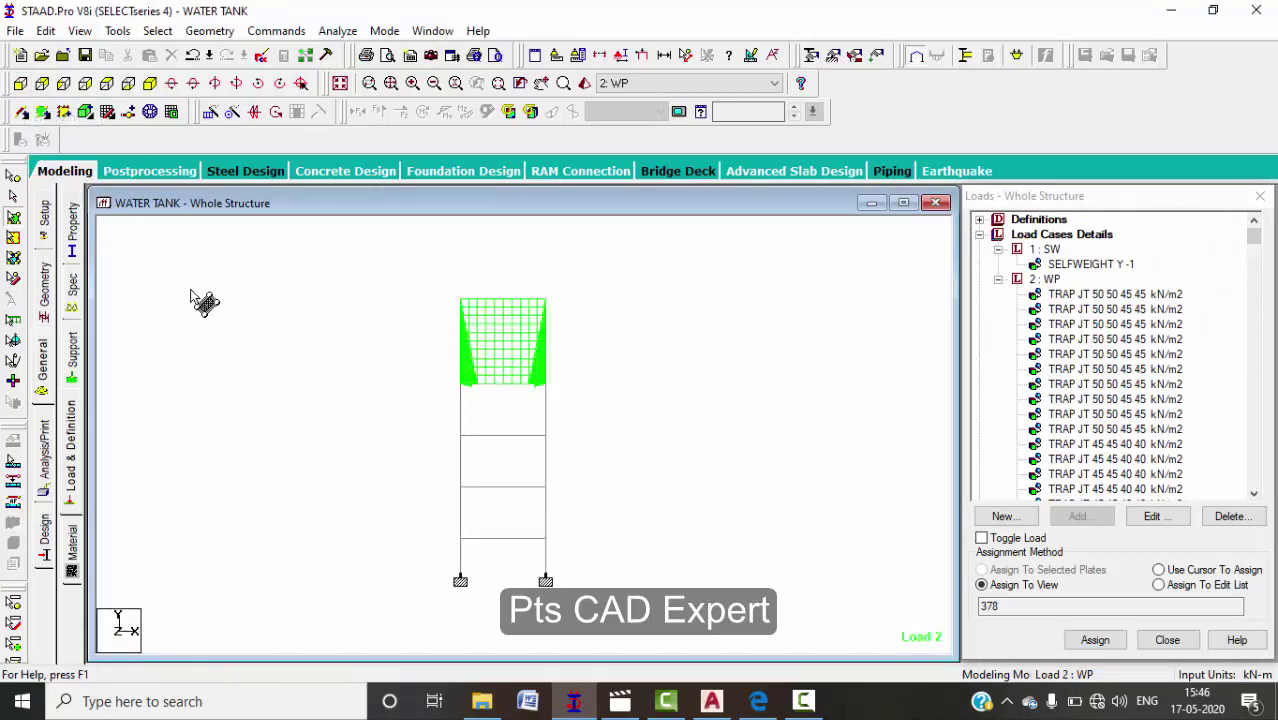
pyautogui.click(14, 218)
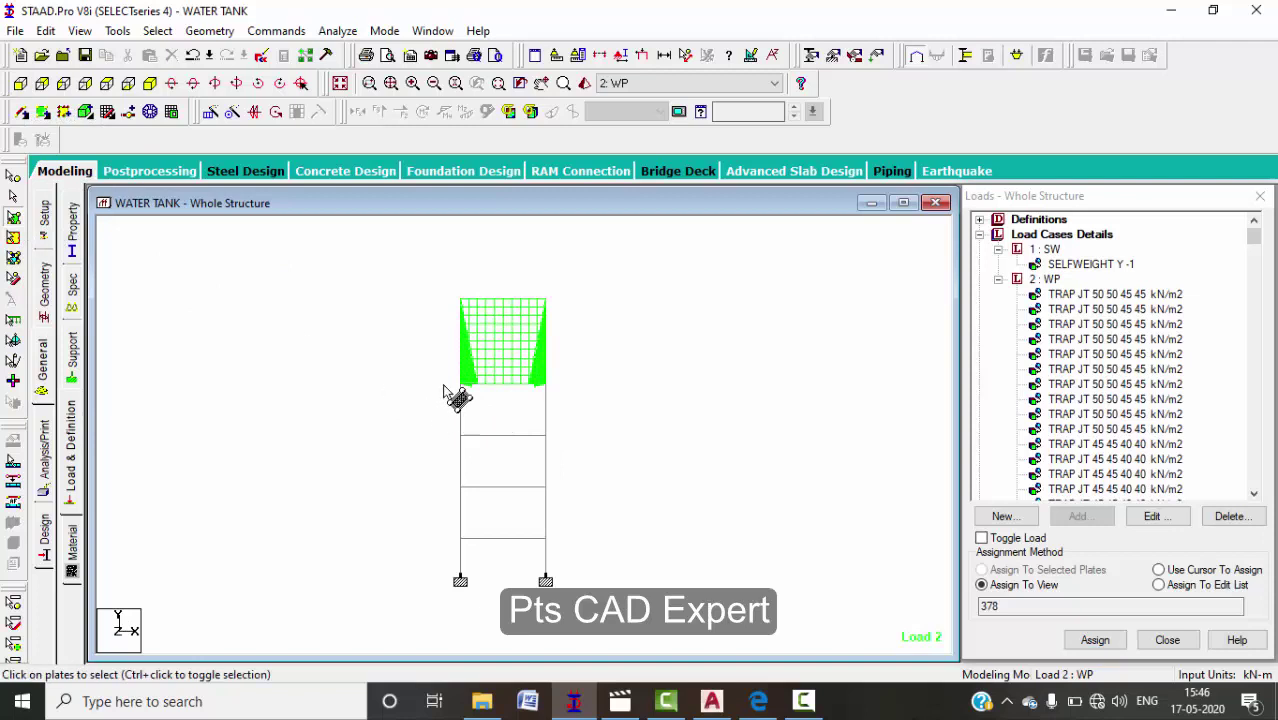
pyautogui.moveTo(586, 396); pyautogui.dragTo(599, 408)
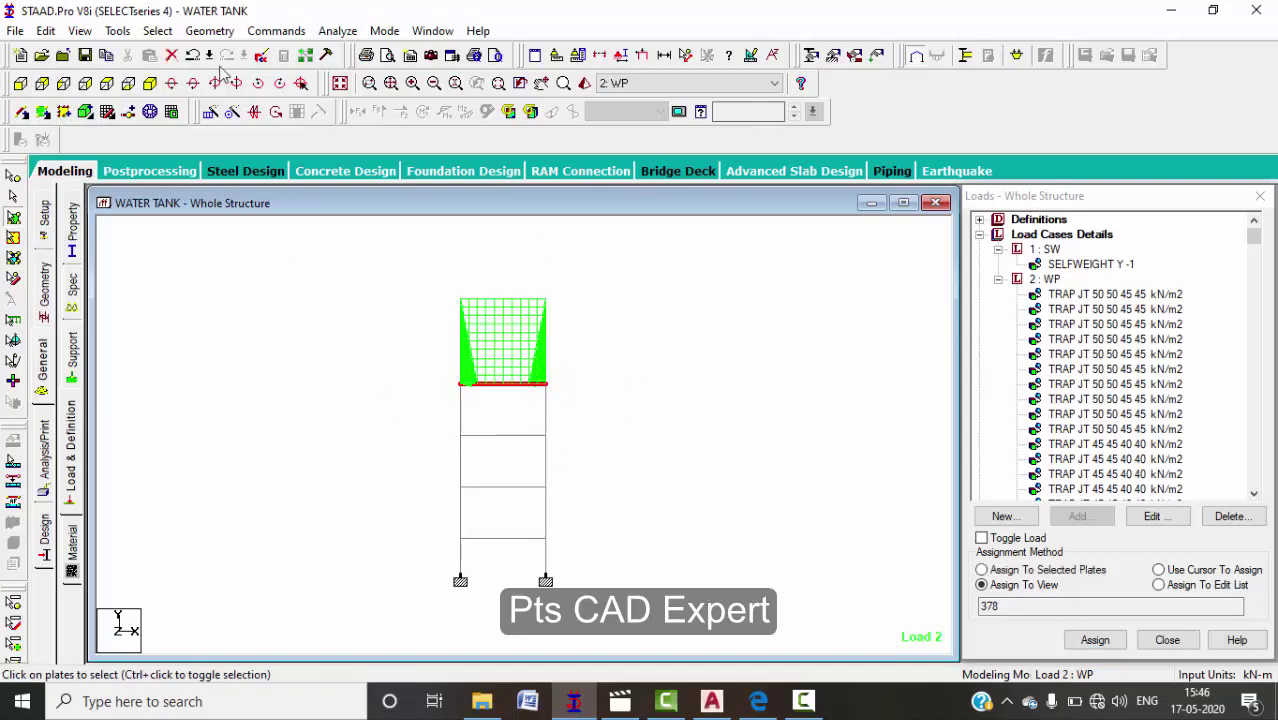
pyautogui.click(129, 84)
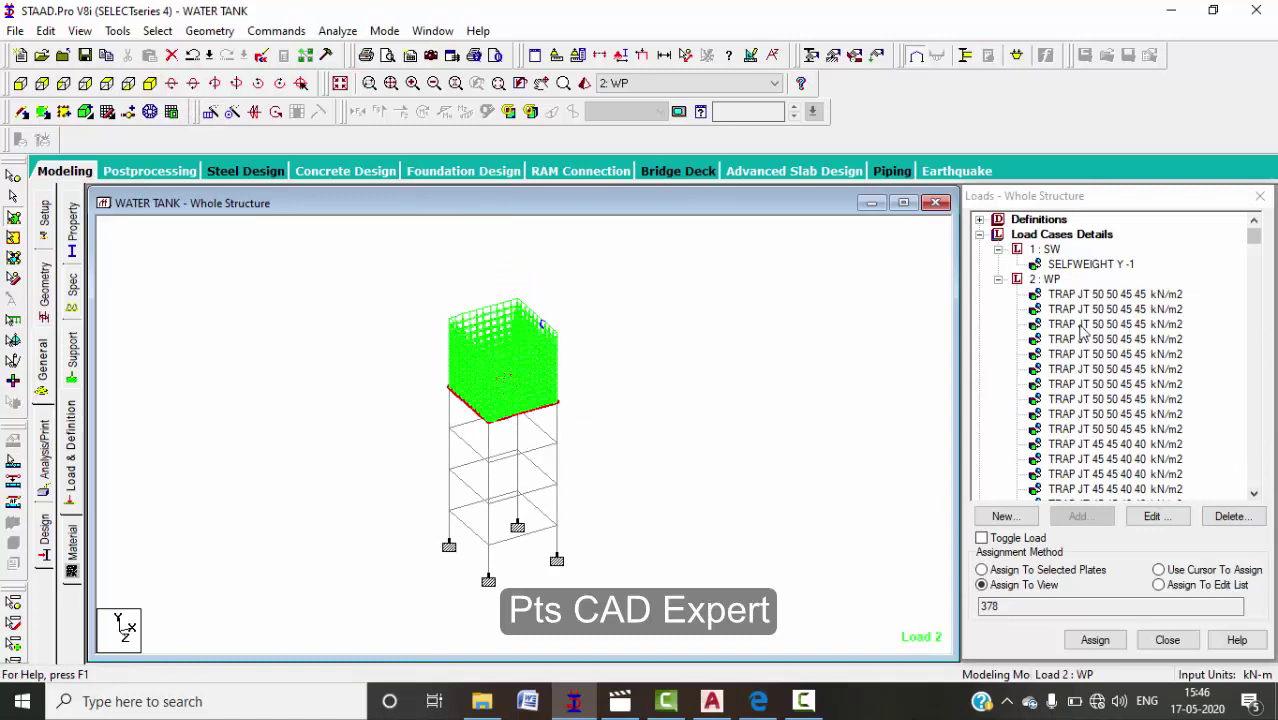
# - Add a full-plate pressure load of -70 kN/m2 in the GY direction to load case WP
pyautogui.click(1049, 280)
pyautogui.click(1077, 516)
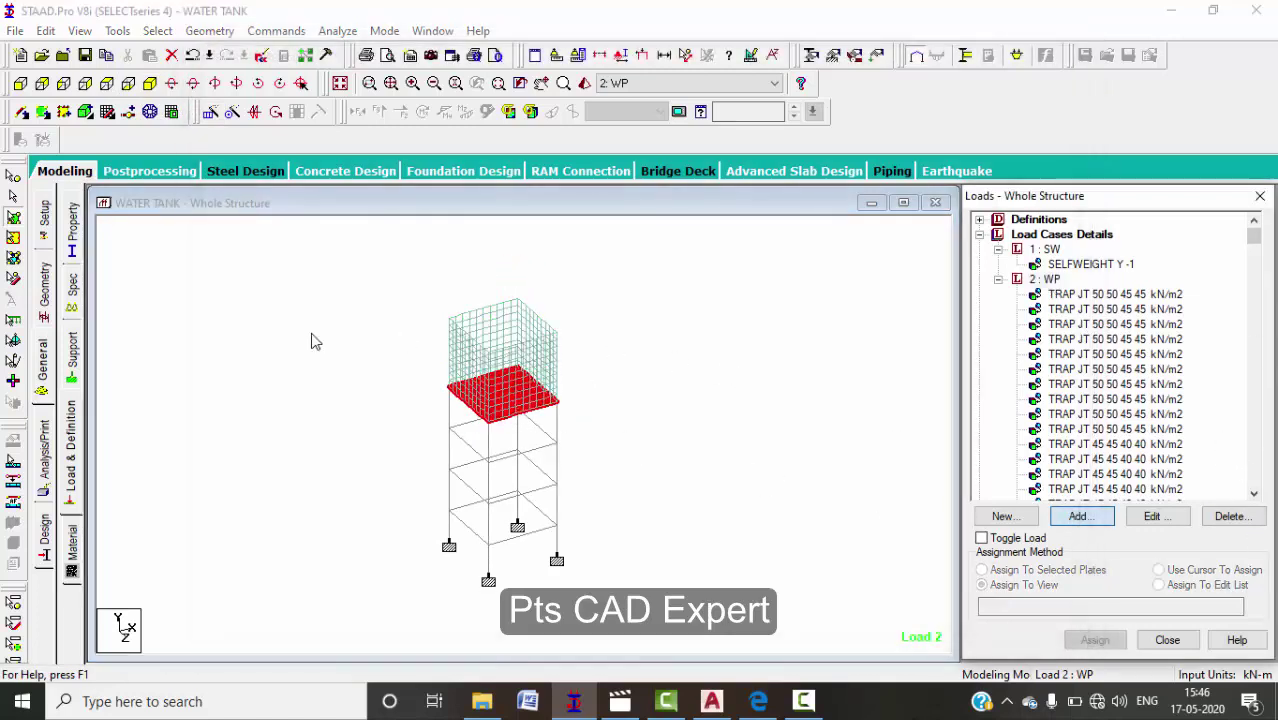
pyautogui.click(235, 179)
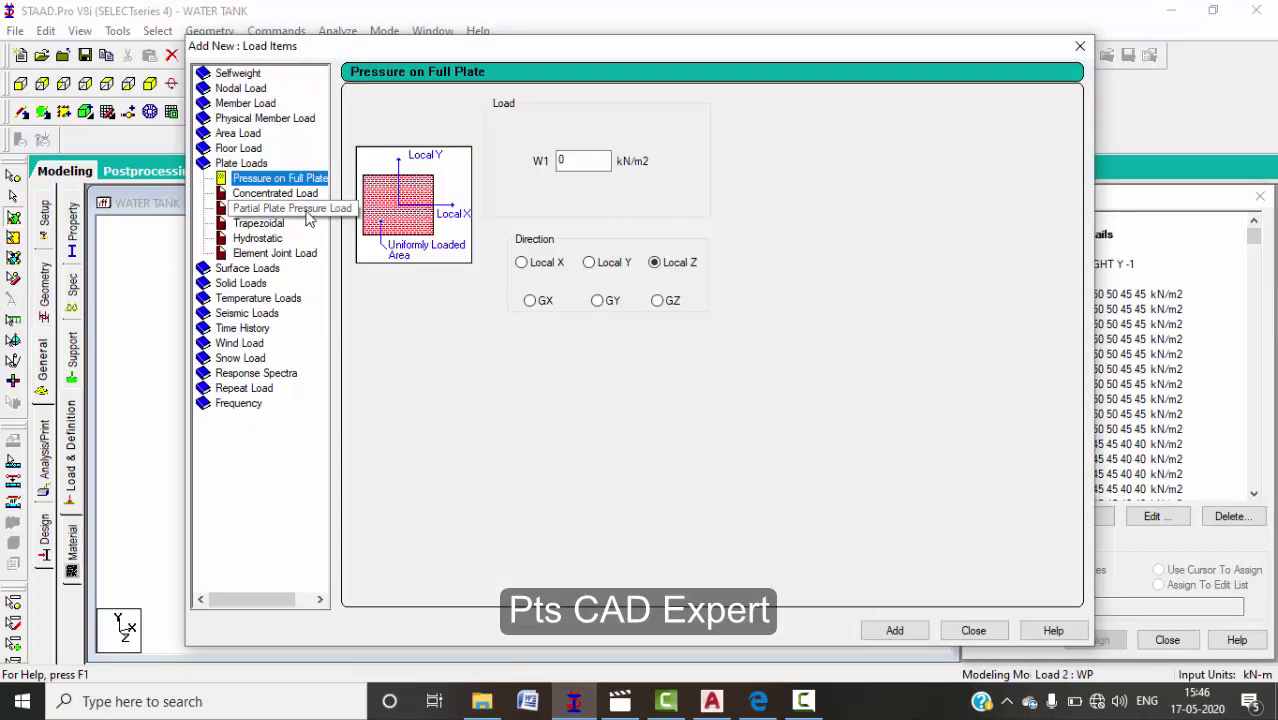
pyautogui.doubleClick(561, 161)
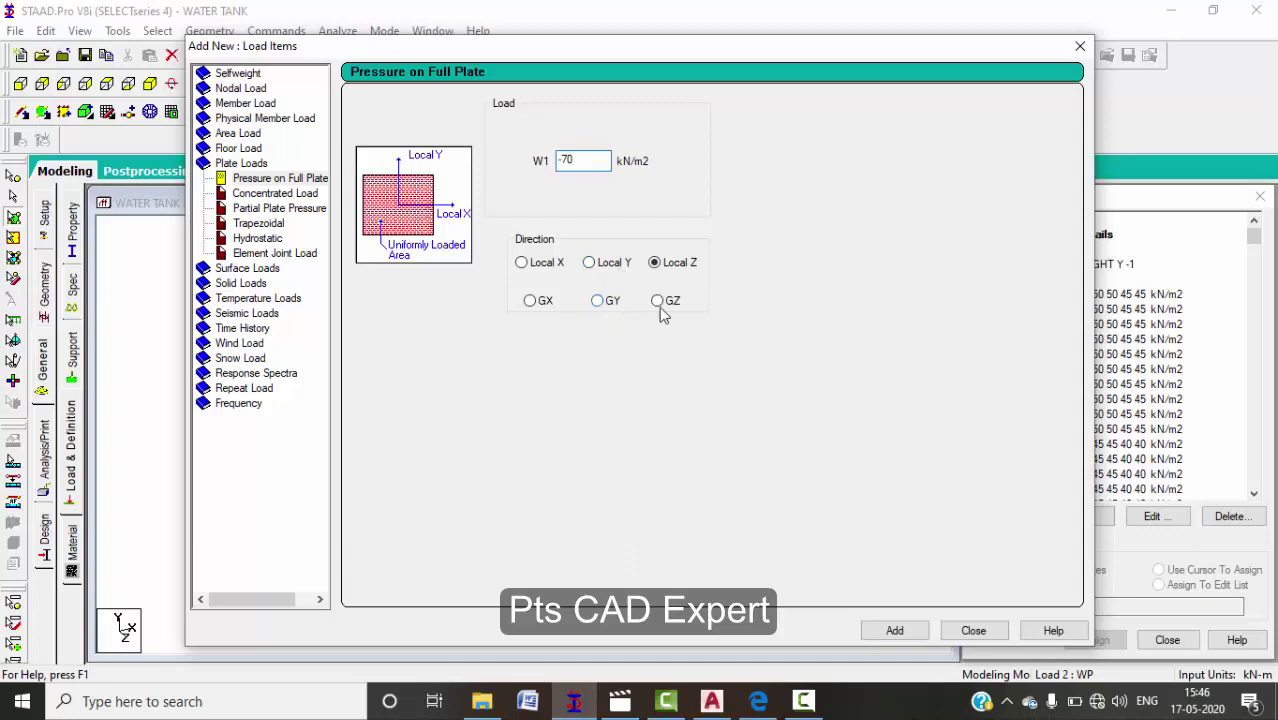
pyautogui.click(890, 635)
pyautogui.click(955, 637)
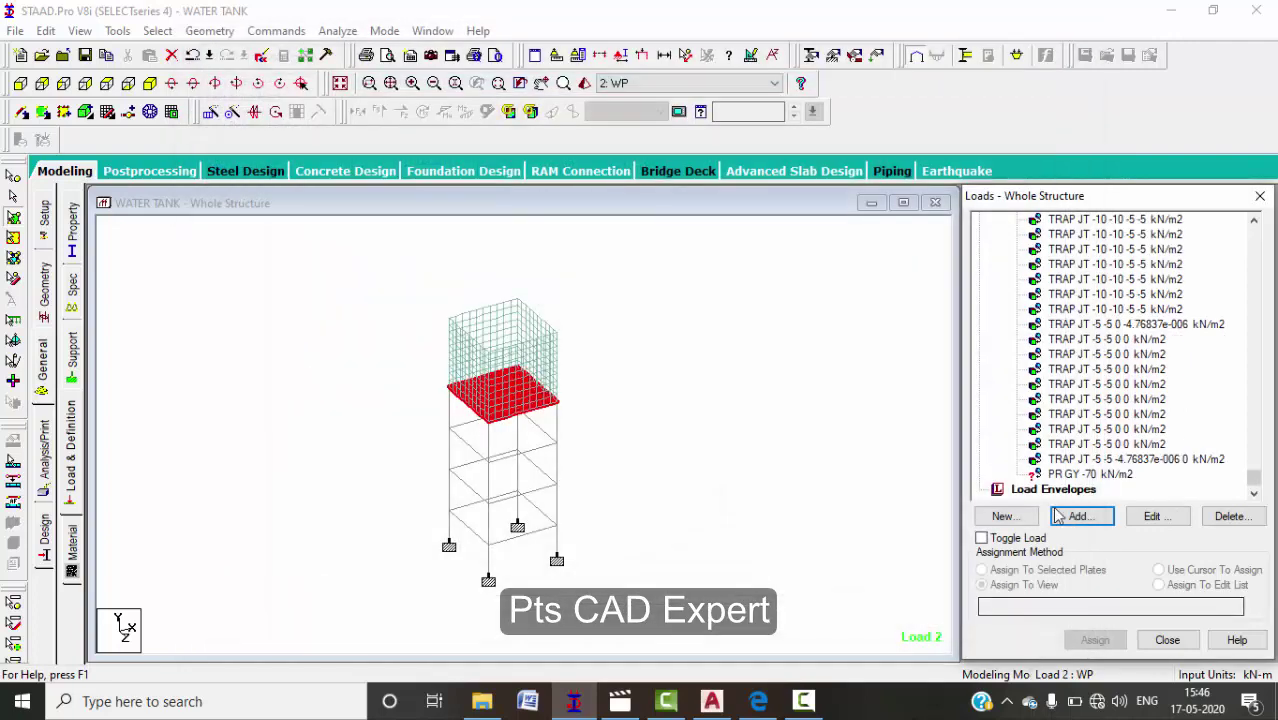
# - Assign the PR GY -70 kN/m2 pressure to the selected bottom slab plates and display it on the model
pyautogui.click(1085, 474)
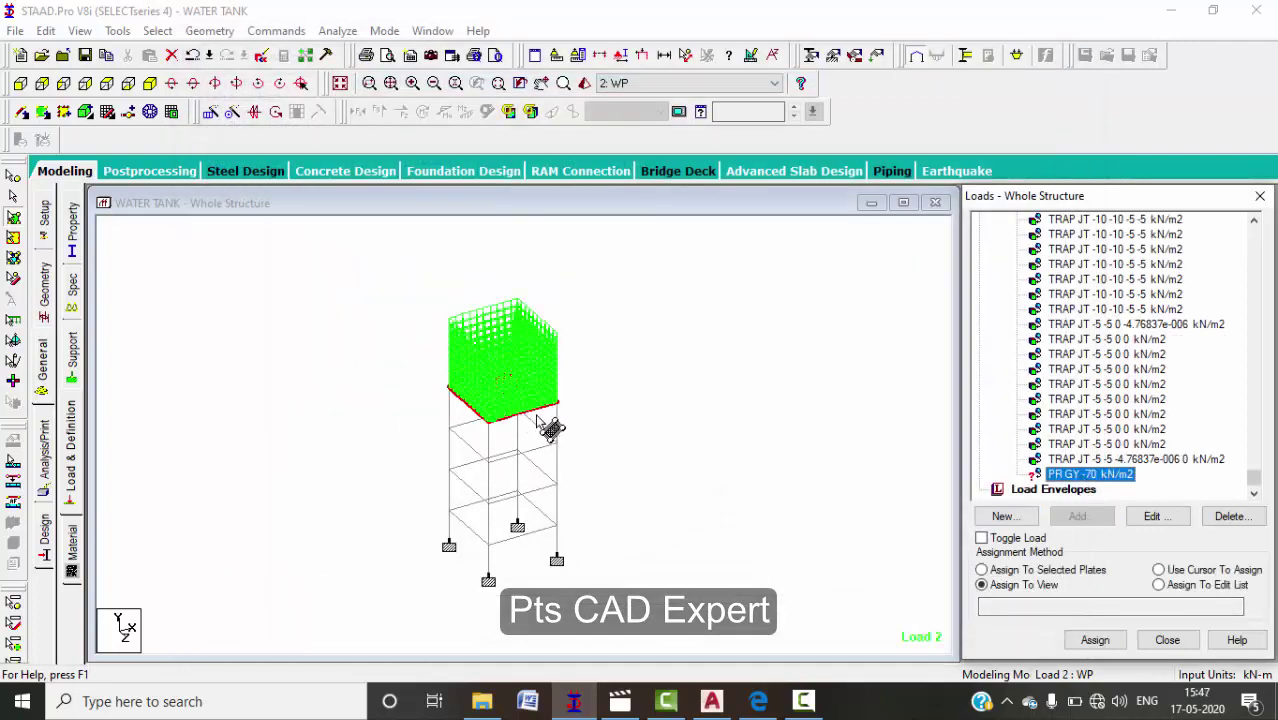
pyautogui.click(1018, 570)
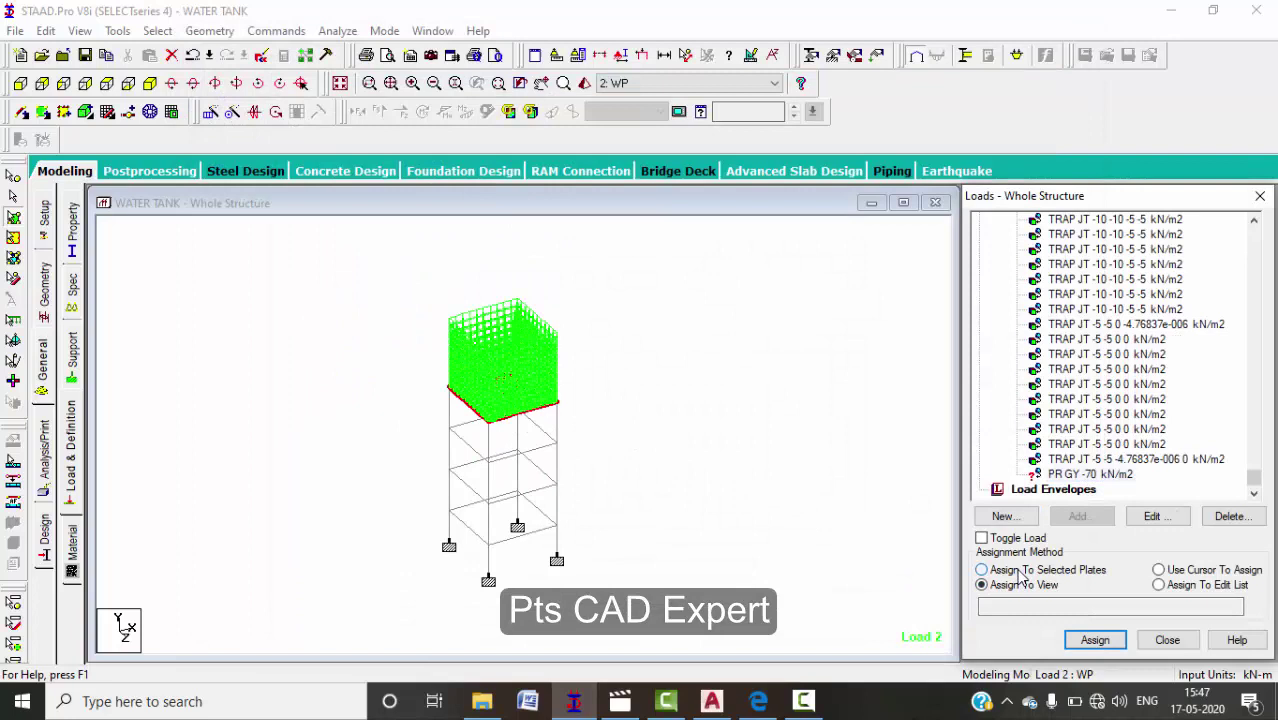
pyautogui.click(1093, 640)
pyautogui.click(1147, 474)
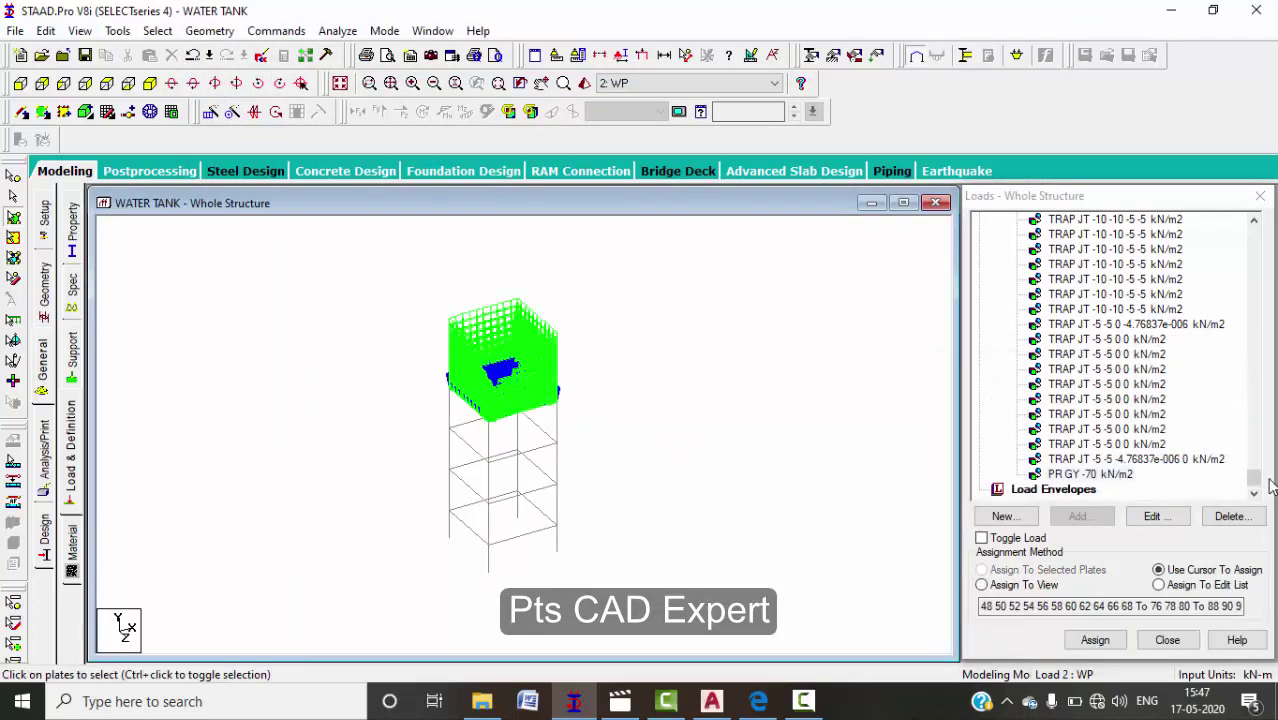
# - Generate automatic load combinations with the Indian Code for the Genral_Structures category and add them to the load cases
pyautogui.moveTo(1253, 478); pyautogui.dragTo(1213, 268)
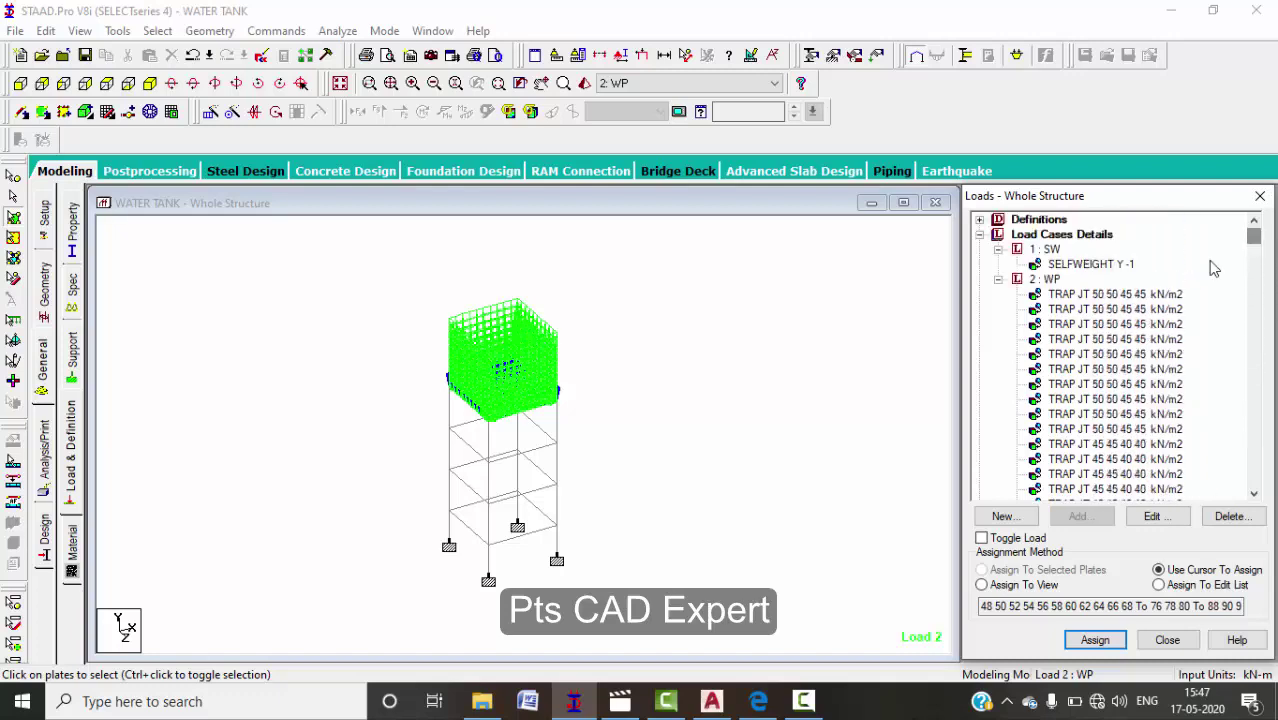
pyautogui.click(1055, 235)
pyautogui.click(1078, 516)
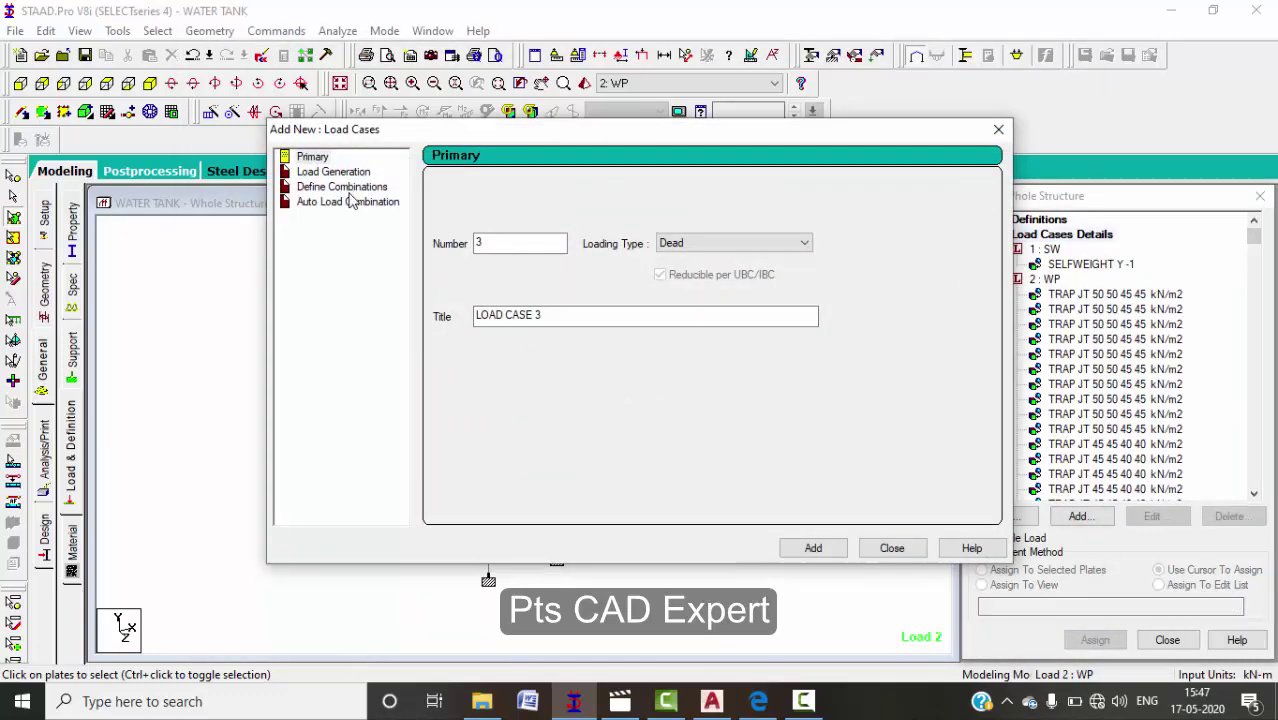
pyautogui.click(352, 201)
pyautogui.click(681, 198)
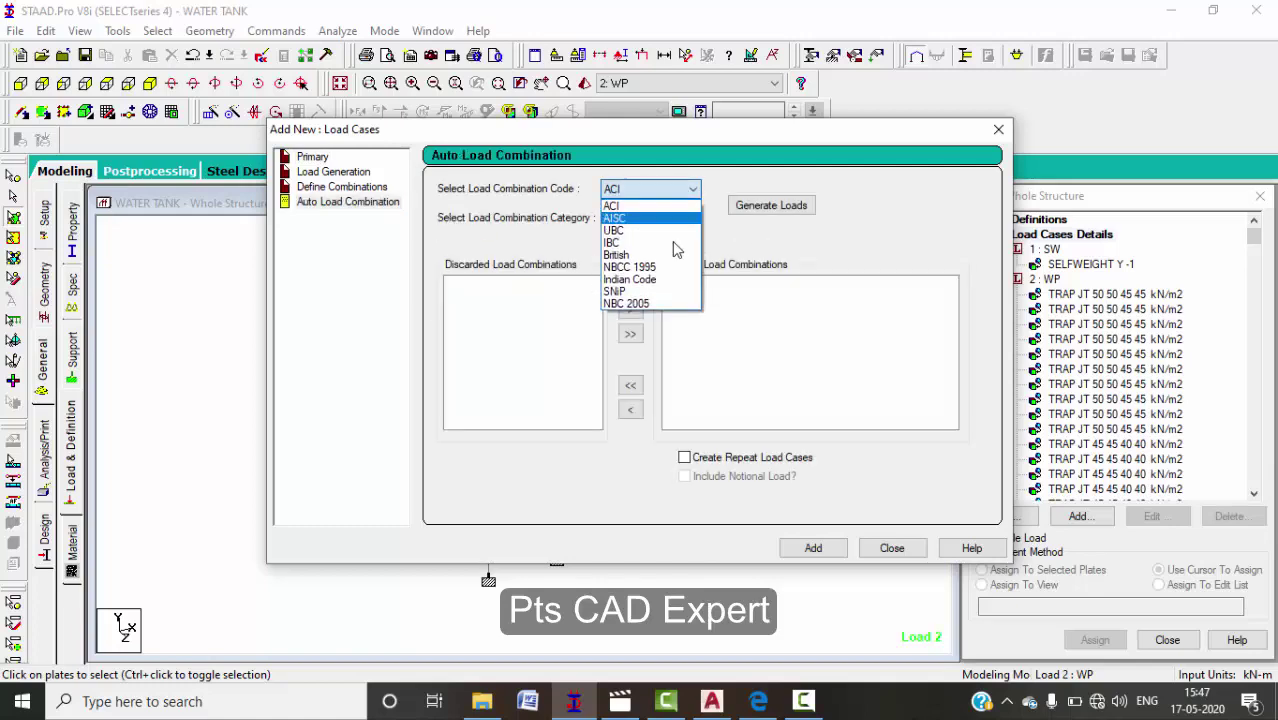
pyautogui.click(650, 280)
pyautogui.click(769, 208)
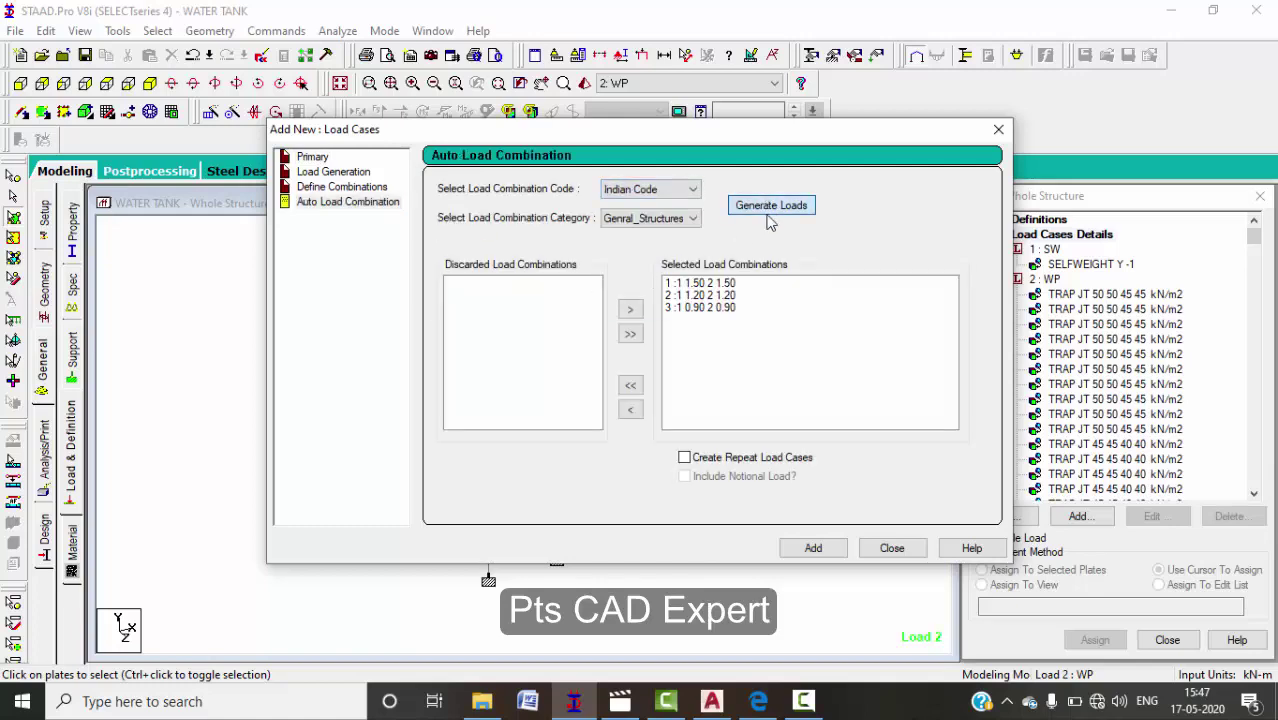
pyautogui.click(812, 547)
pyautogui.click(890, 548)
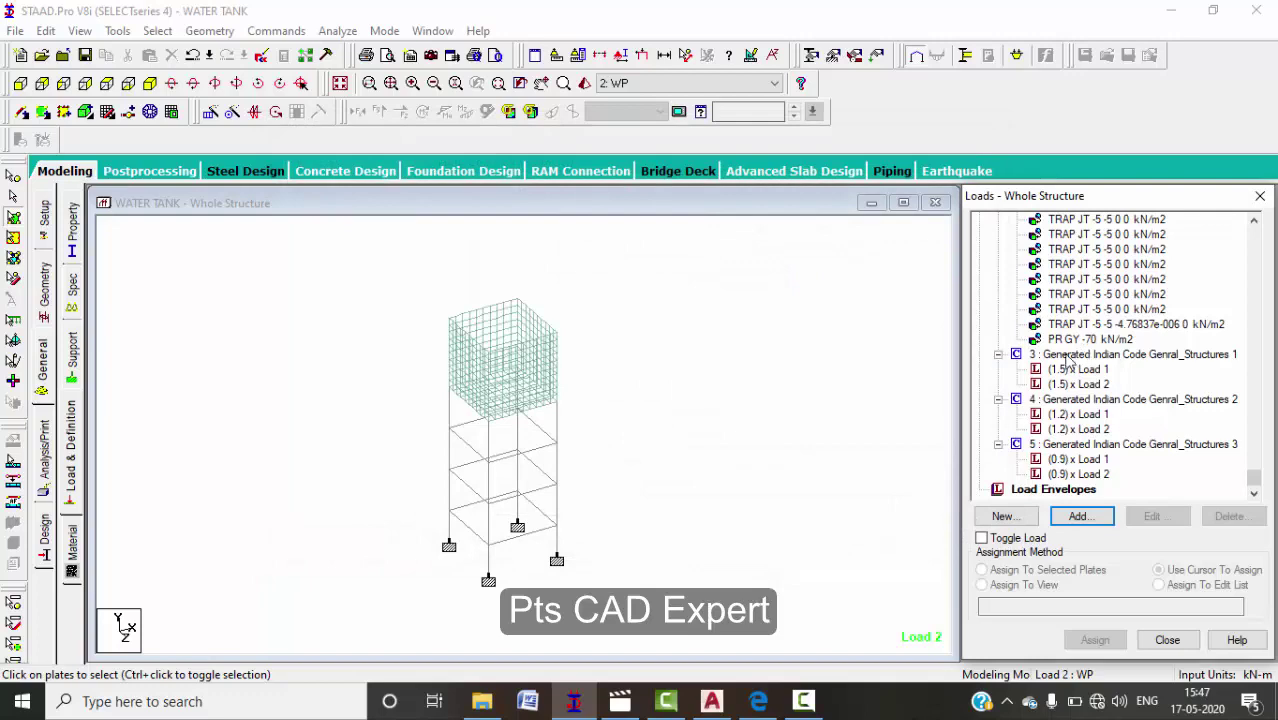
# - Add a post-analysis print command for member forces, assigned to the whole view
pyautogui.click(771, 381)
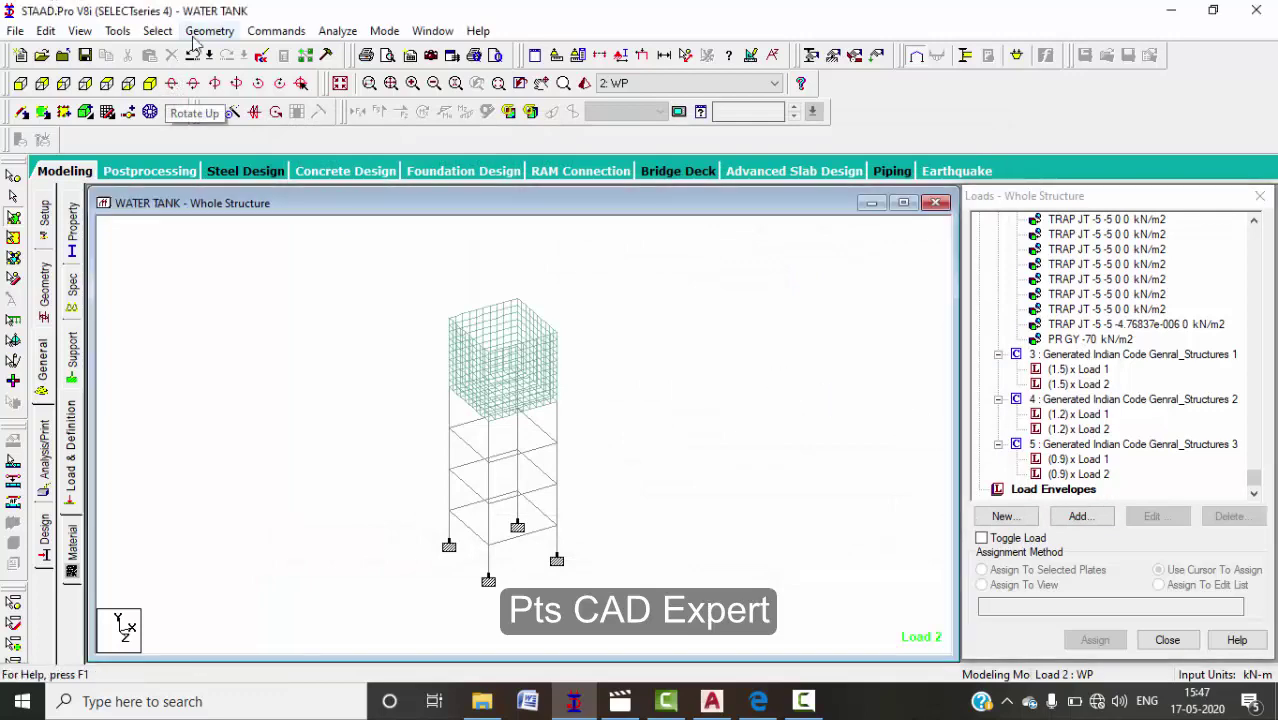
pyautogui.click(276, 31)
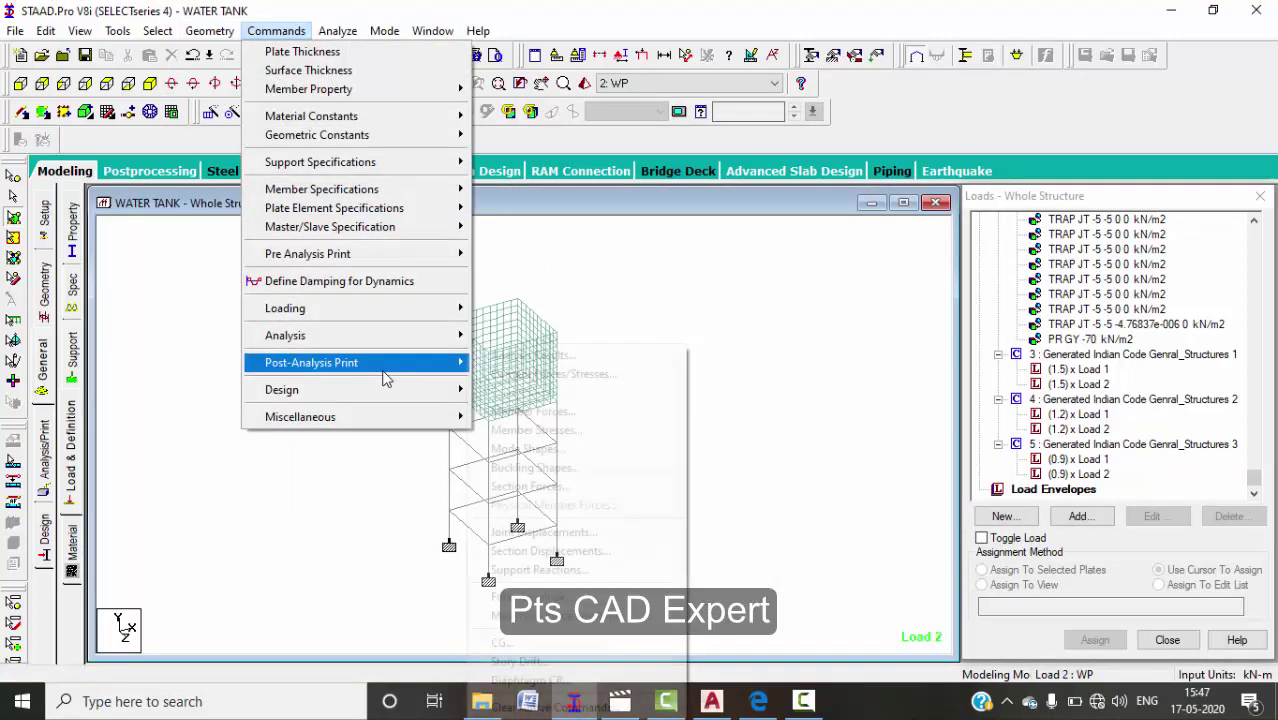
pyautogui.moveTo(395, 364)
pyautogui.click(525, 416)
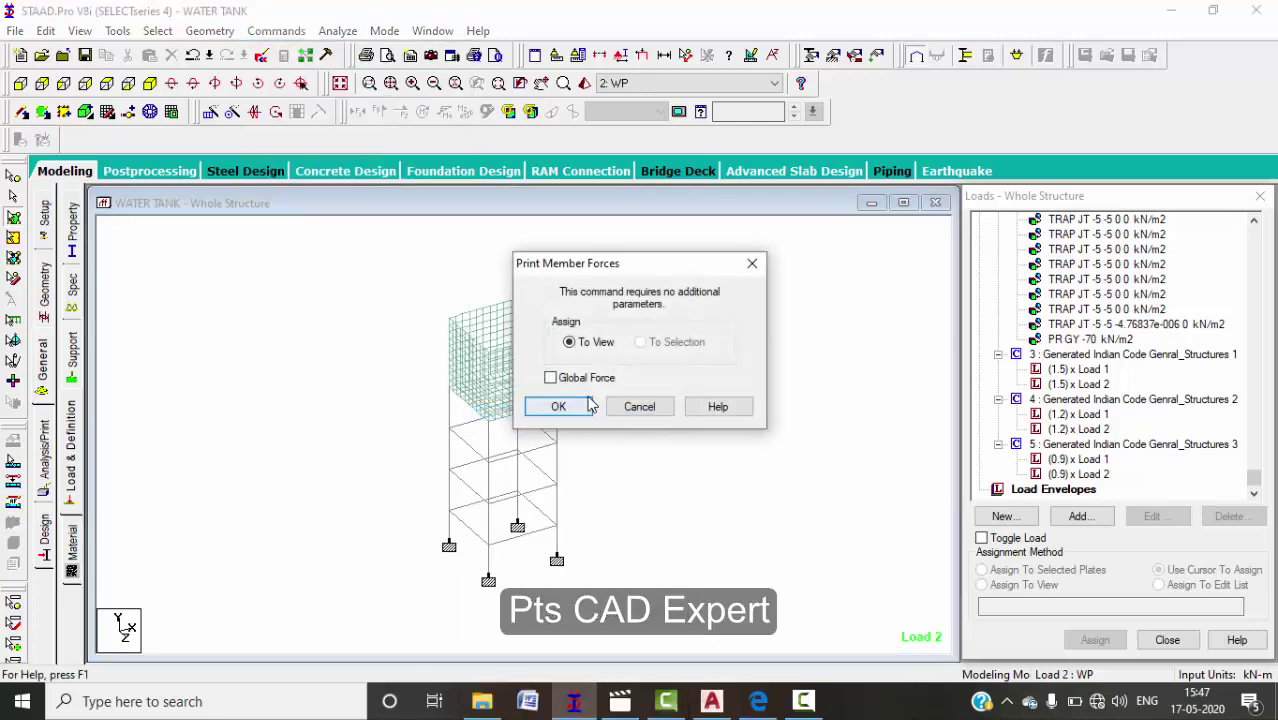
pyautogui.click(583, 407)
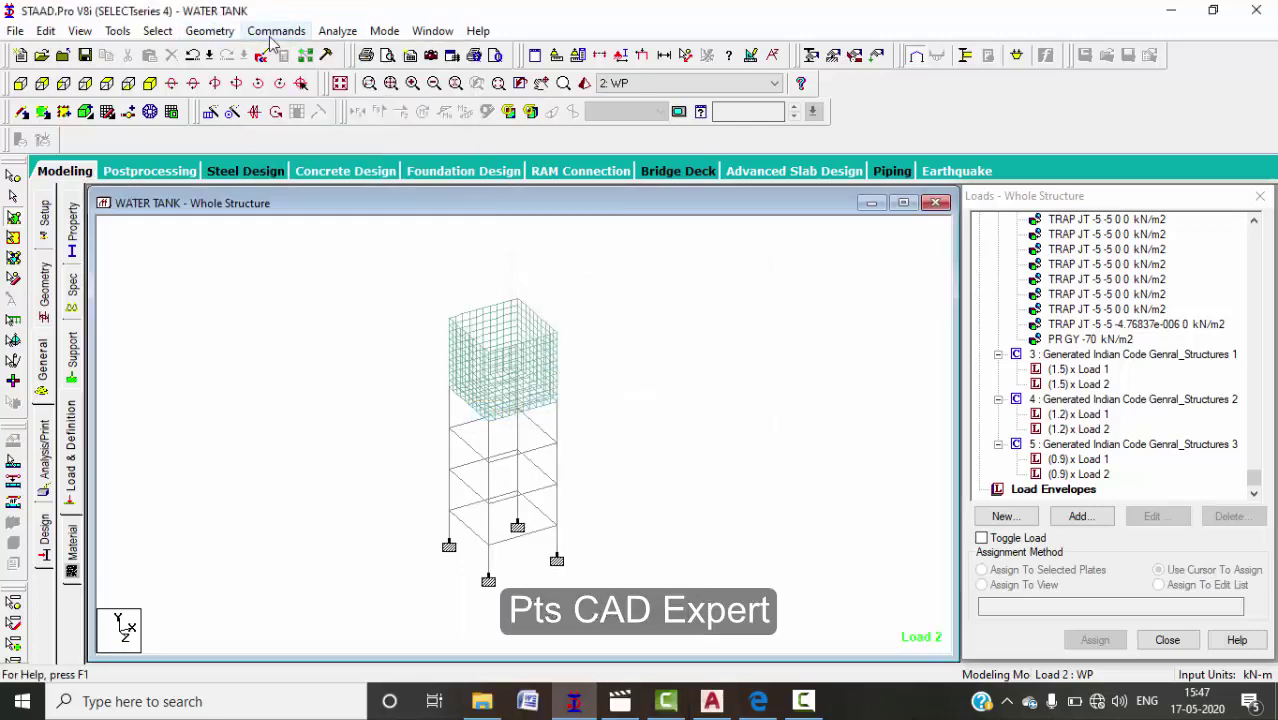
# - Add a post-analysis print command for member stresses, using the default assignment
pyautogui.click(260, 36)
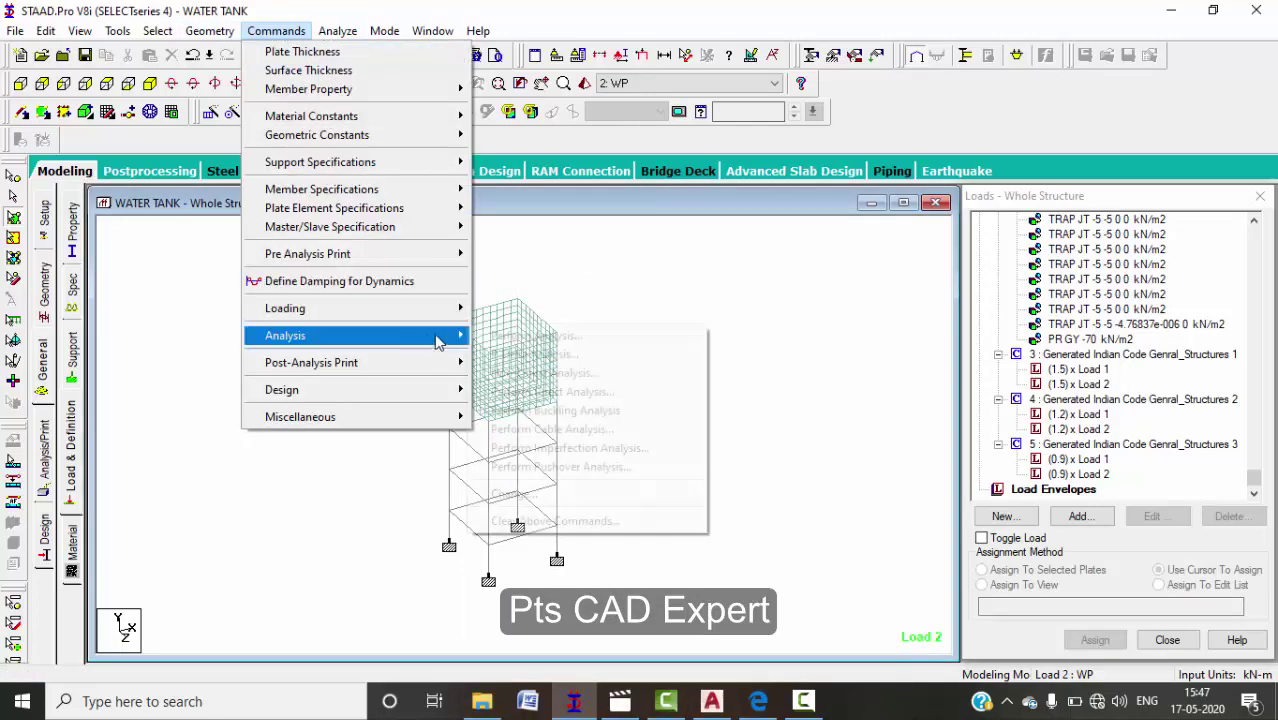
pyautogui.moveTo(442, 338)
pyautogui.moveTo(405, 362)
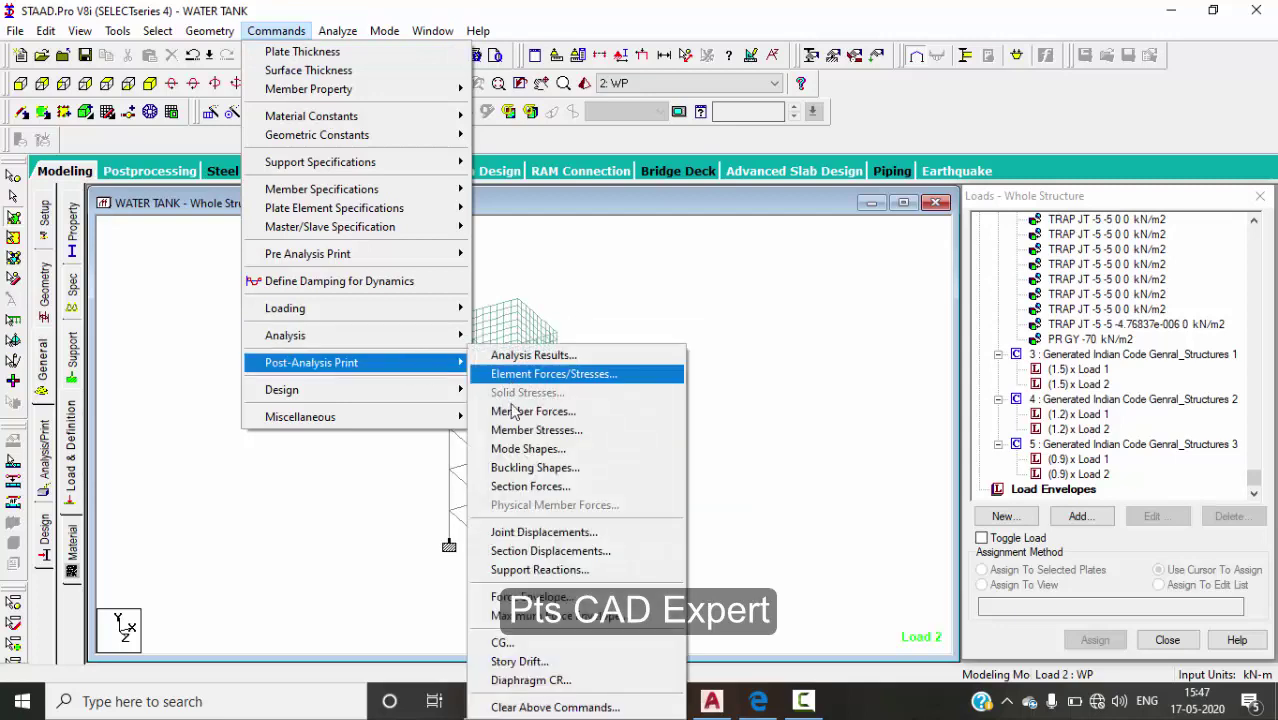
pyautogui.click(513, 432)
pyautogui.click(559, 405)
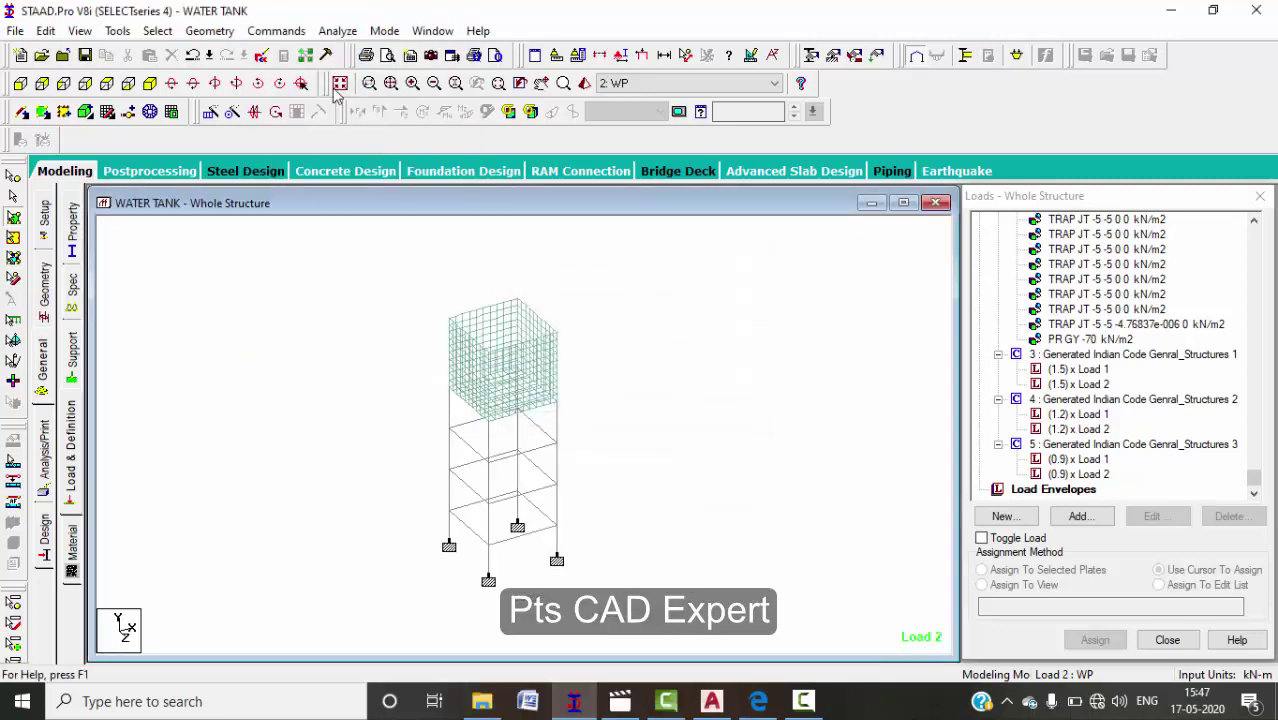
# - Add a Perform Analysis command with the No Print option
pyautogui.click(276, 31)
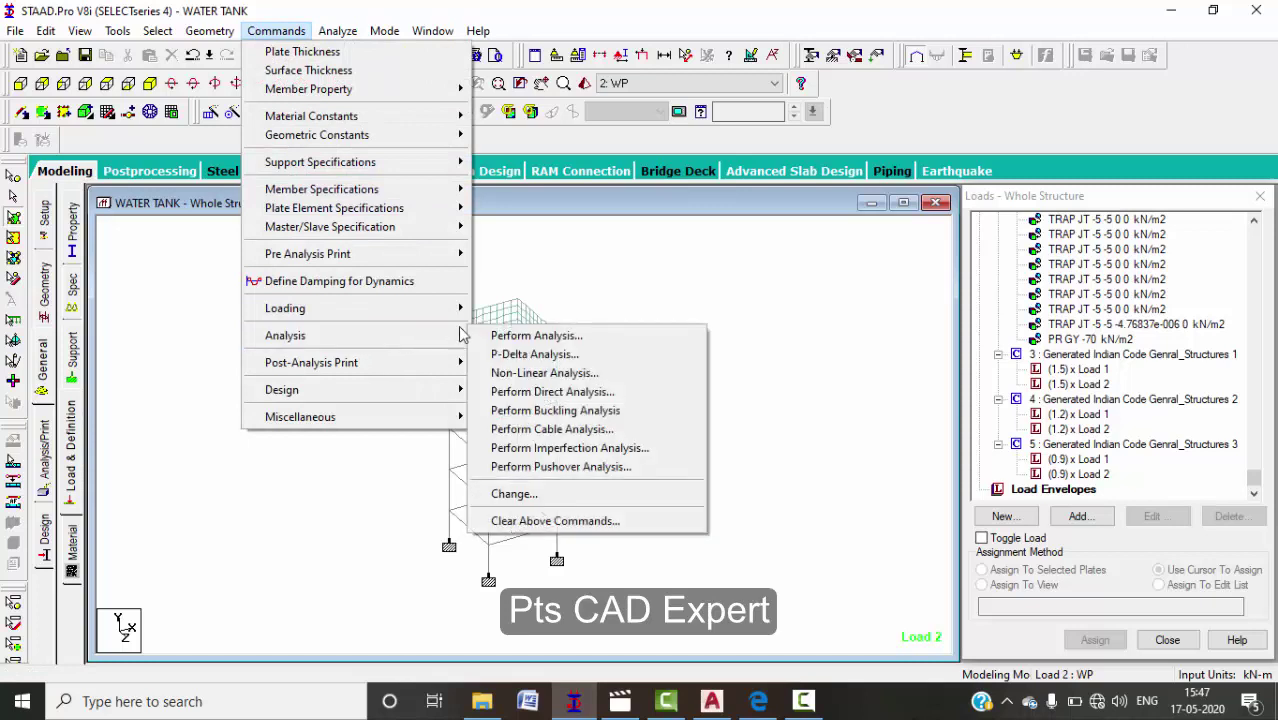
pyautogui.click(484, 340)
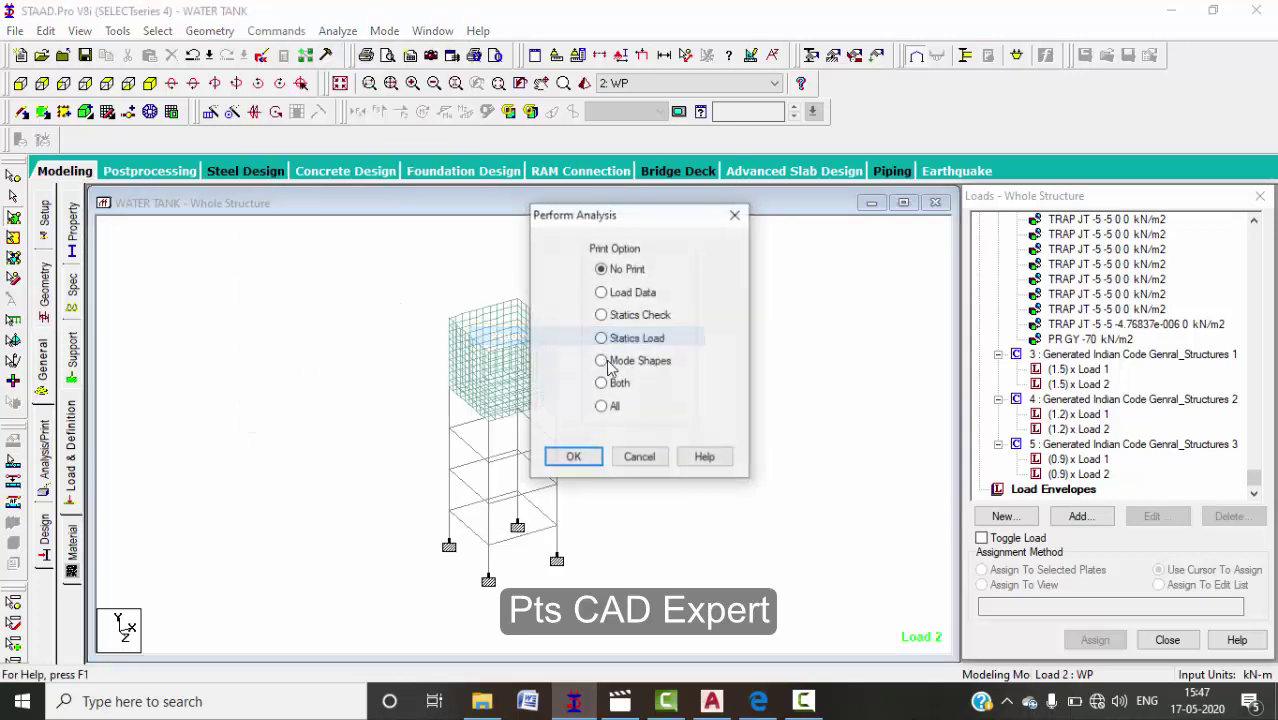
pyautogui.click(572, 457)
# - Run the analysis of the water tank and open its output file when the run finishes
pyautogui.click(337, 31)
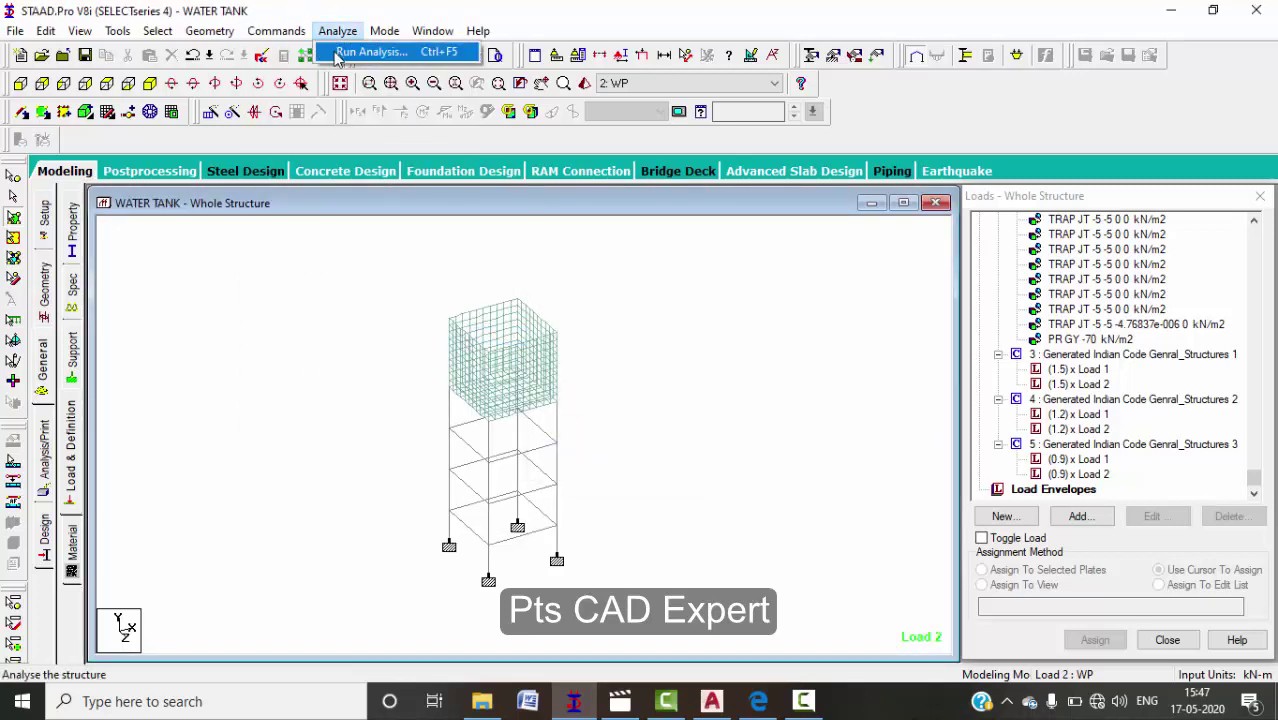
pyautogui.click(360, 56)
pyautogui.click(520, 375)
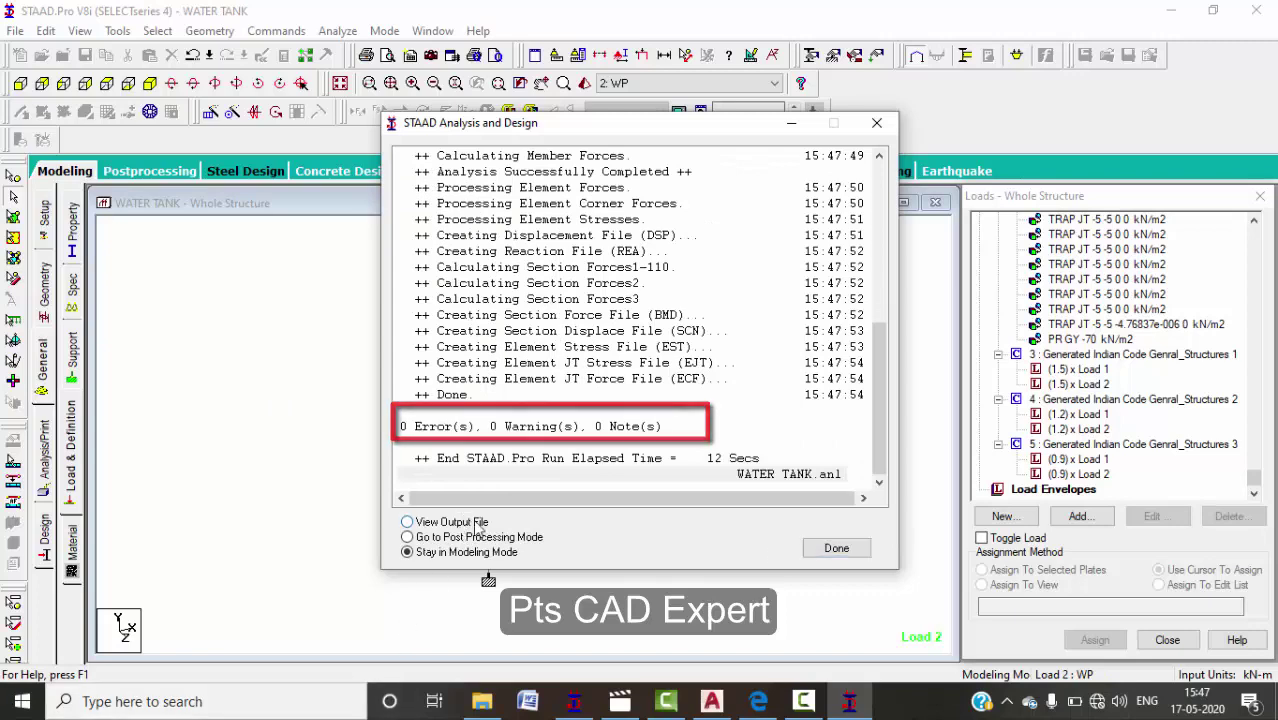
pyautogui.click(815, 550)
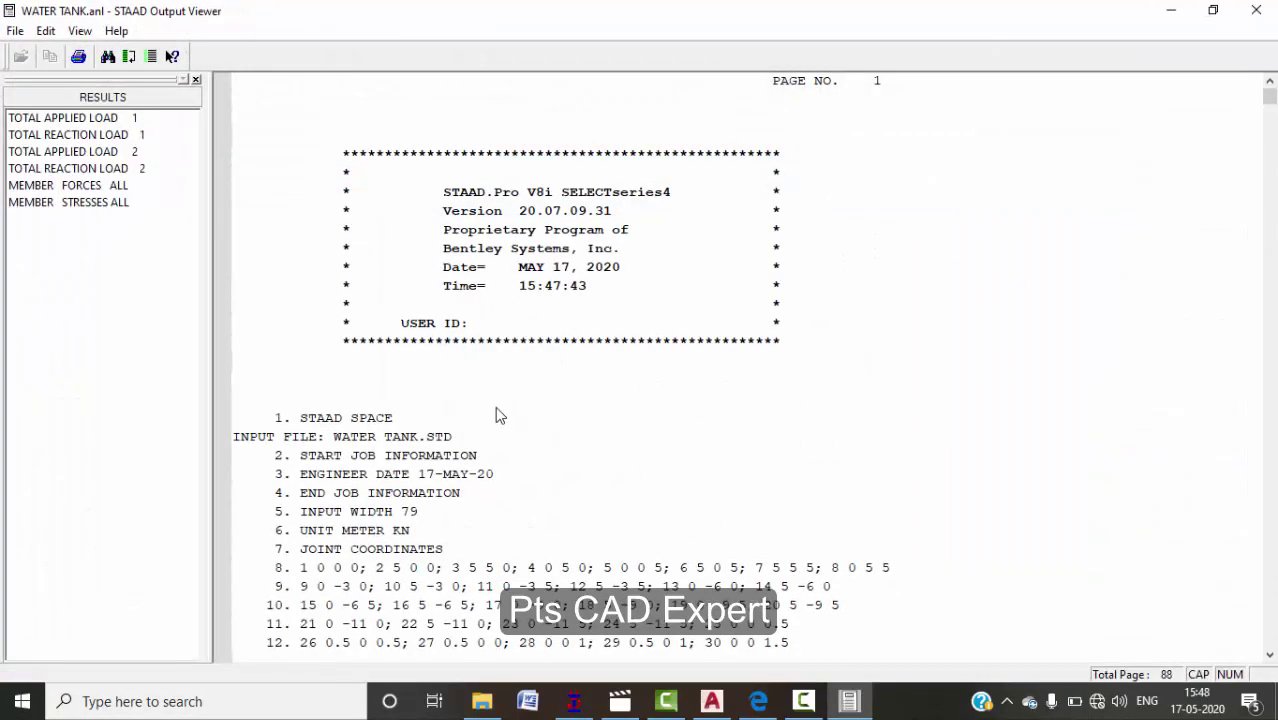
# - Examine the member stresses and member forces tables in the analysis output and close the output viewer
pyautogui.scroll(-7, 362, 320)
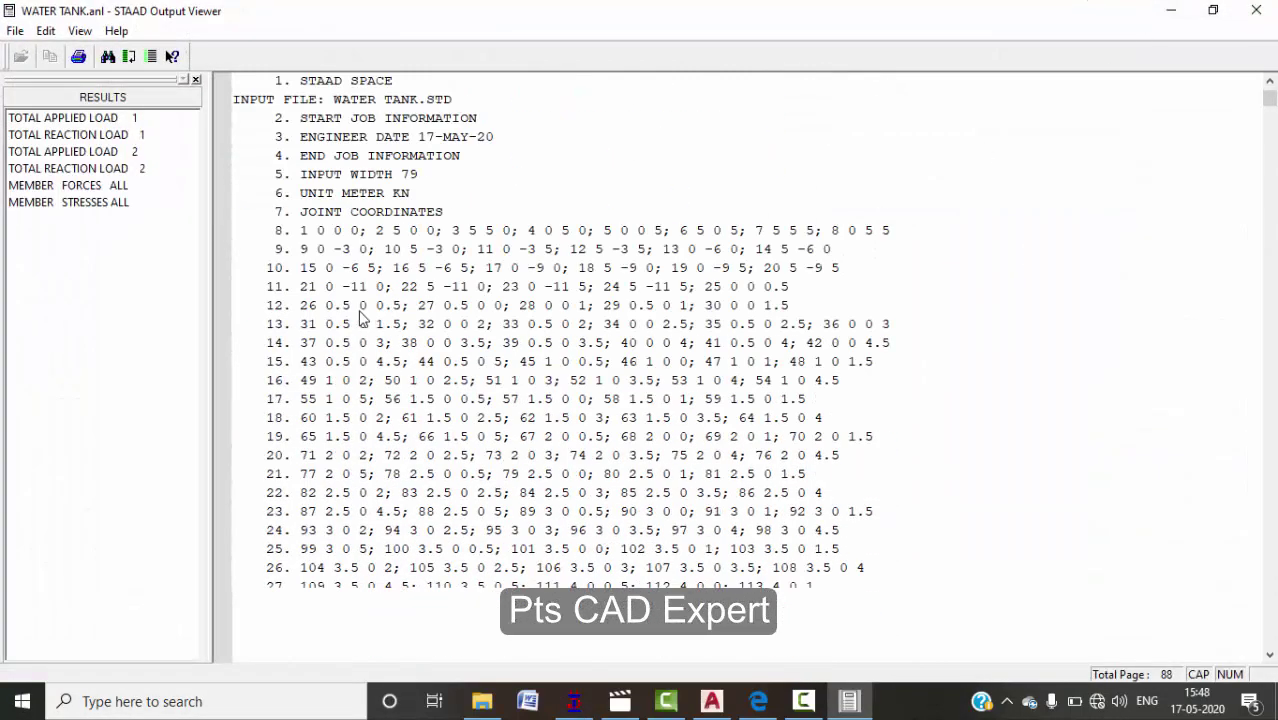
pyautogui.click(78, 202)
pyautogui.scroll(-10, 495, 410)
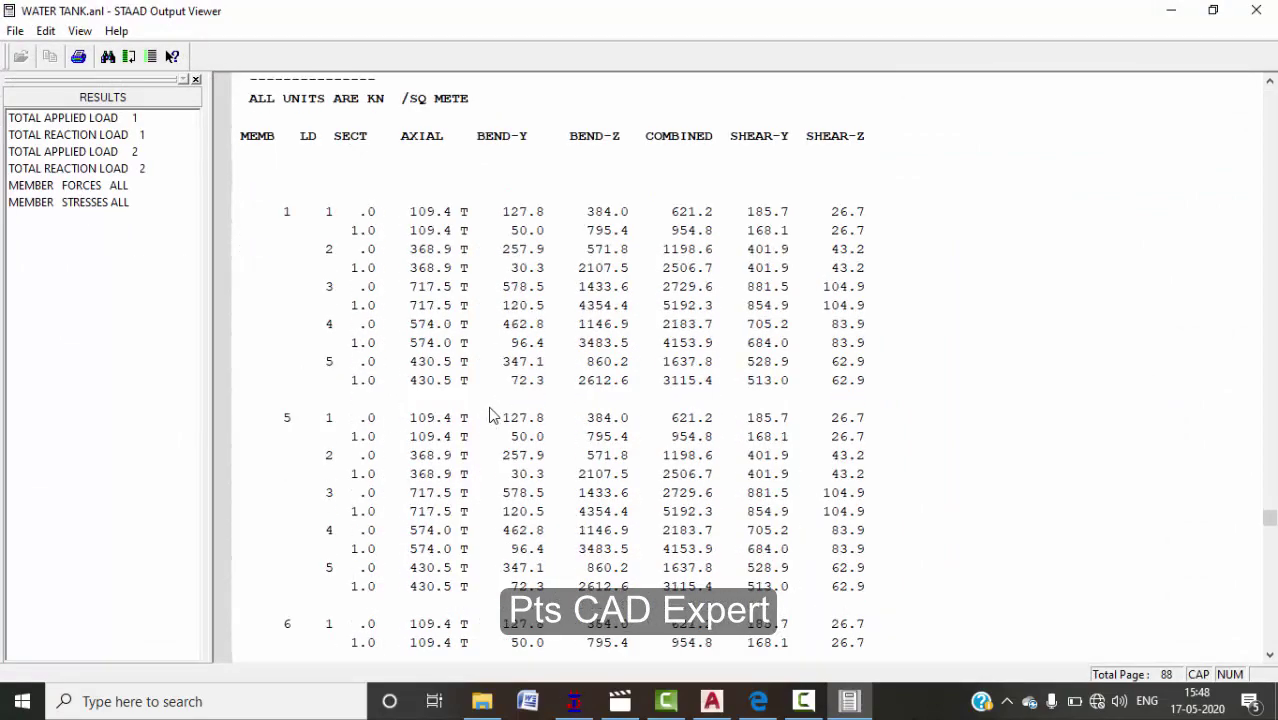
pyautogui.scroll(-13, 505, 410)
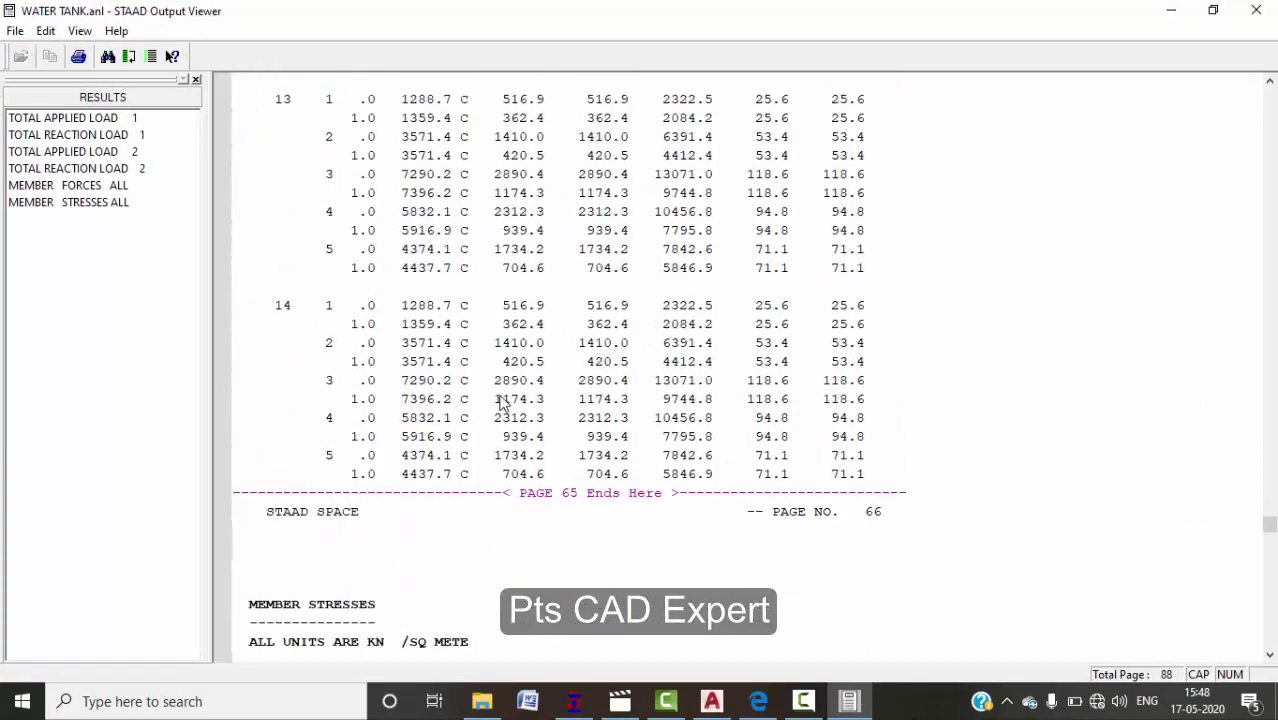
pyautogui.click(68, 186)
pyautogui.scroll(-20, 790, 290)
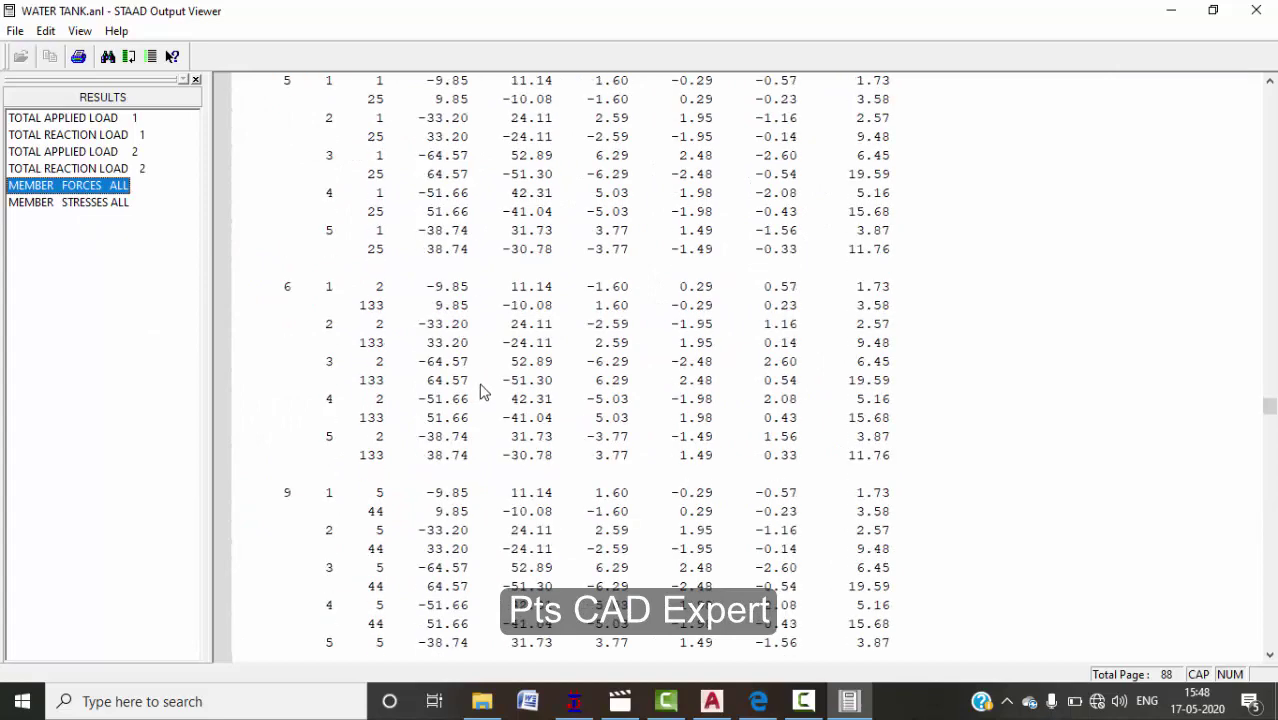
pyautogui.scroll(-7, 790, 290)
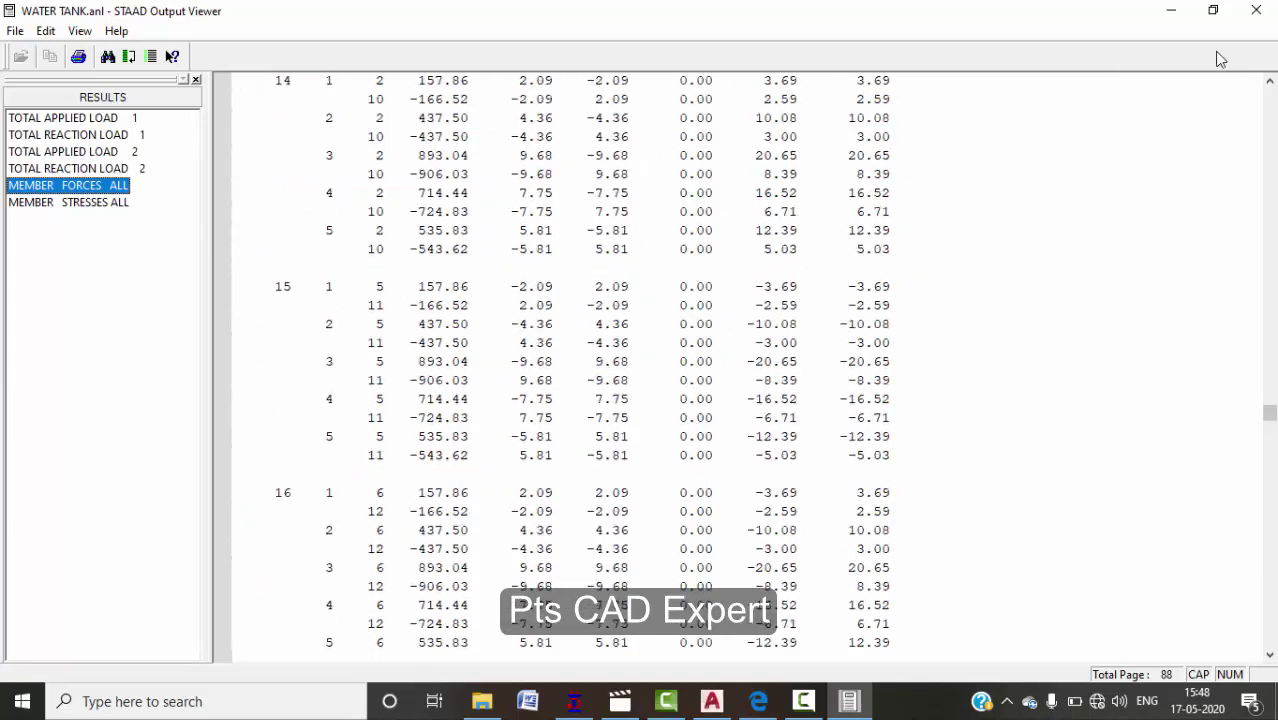
pyautogui.click(1256, 10)
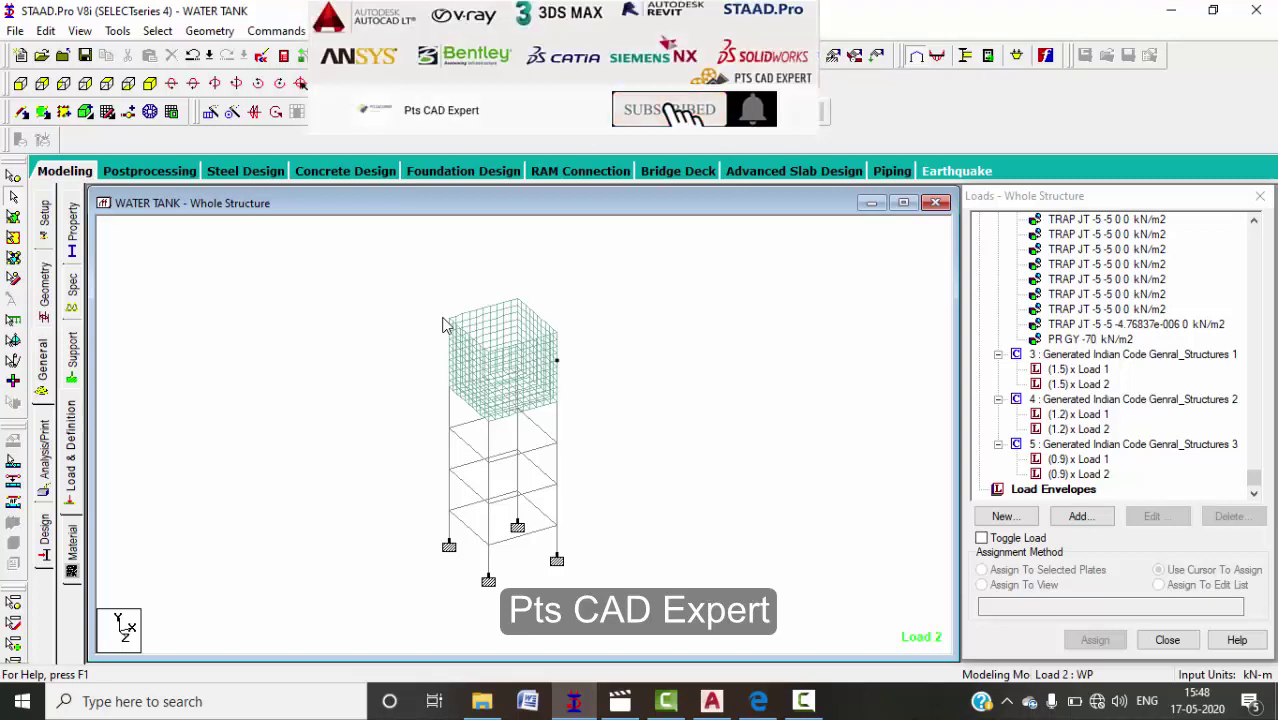
pyautogui.click(803, 701)
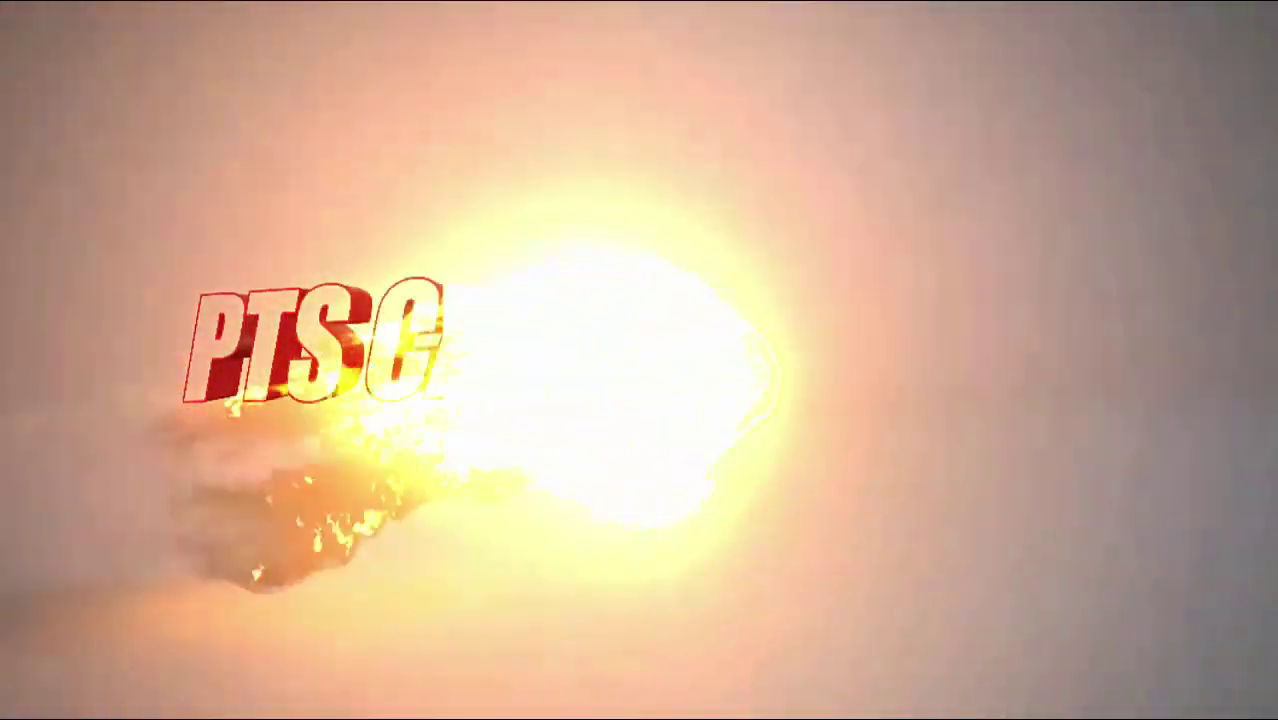